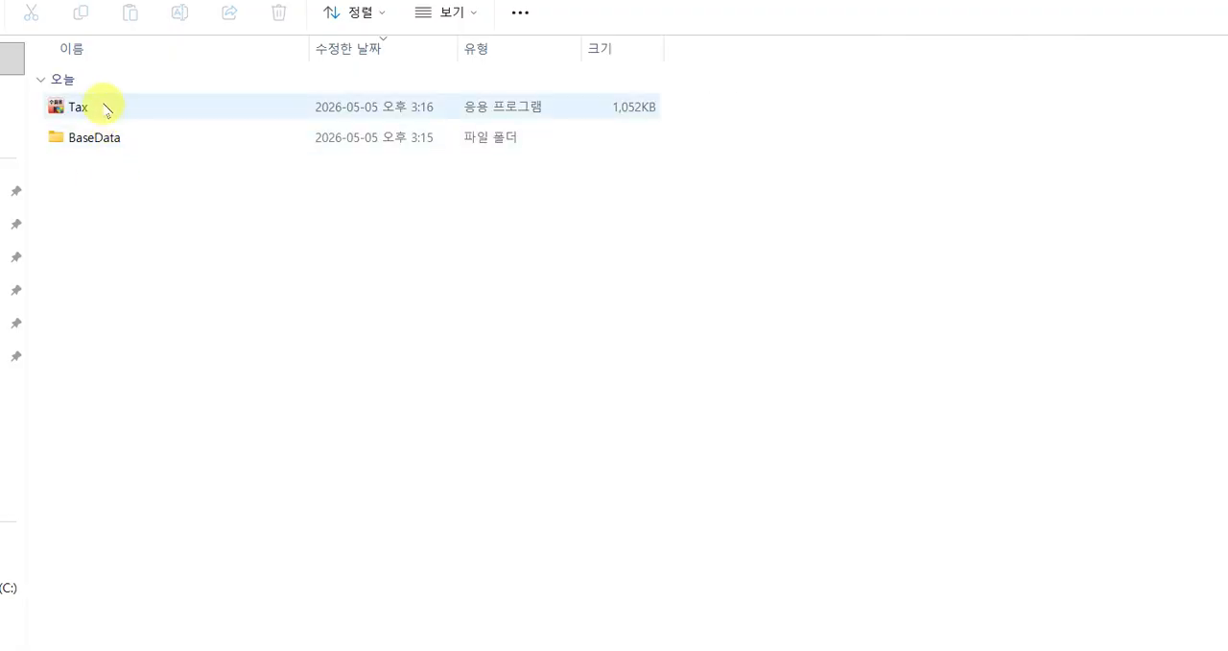
Run the Tax installer and install the exam base data with the candidate's exam number and name.
double_click(104, 108)
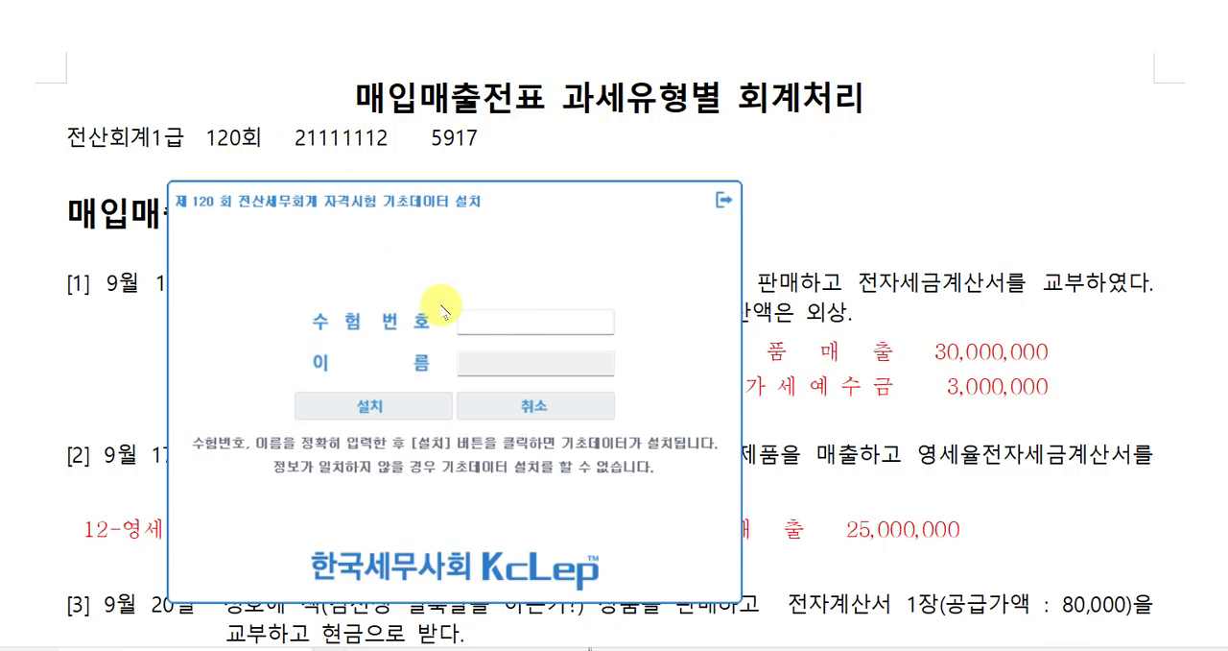
click(471, 320)
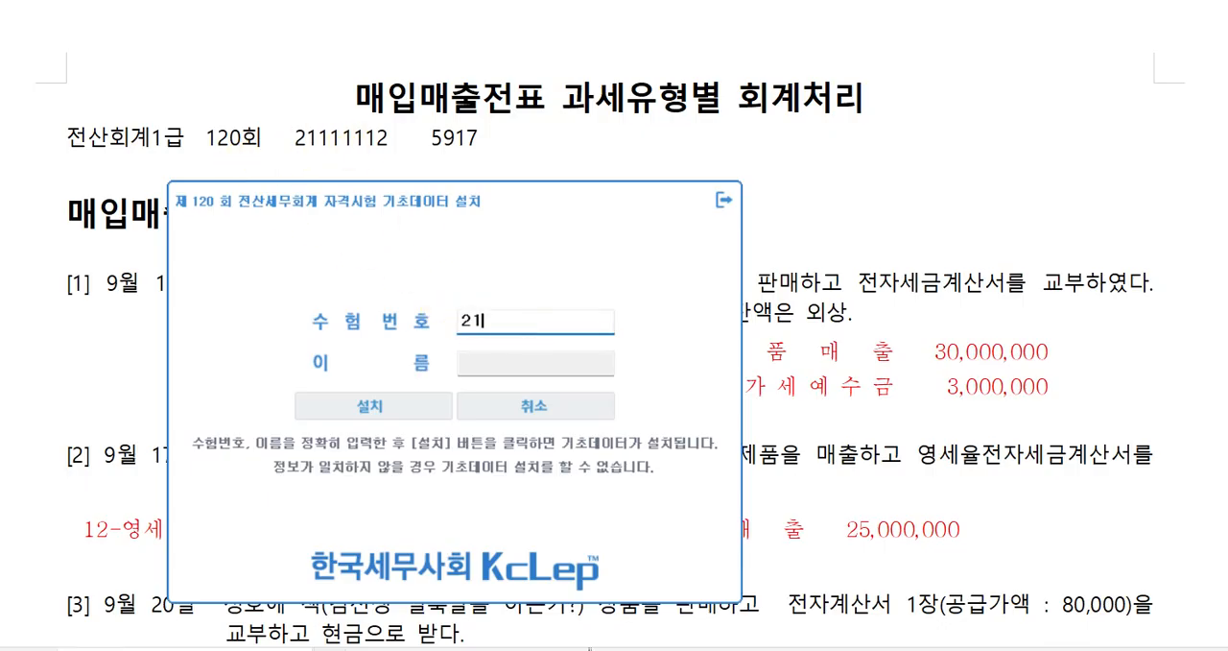
key(Return)
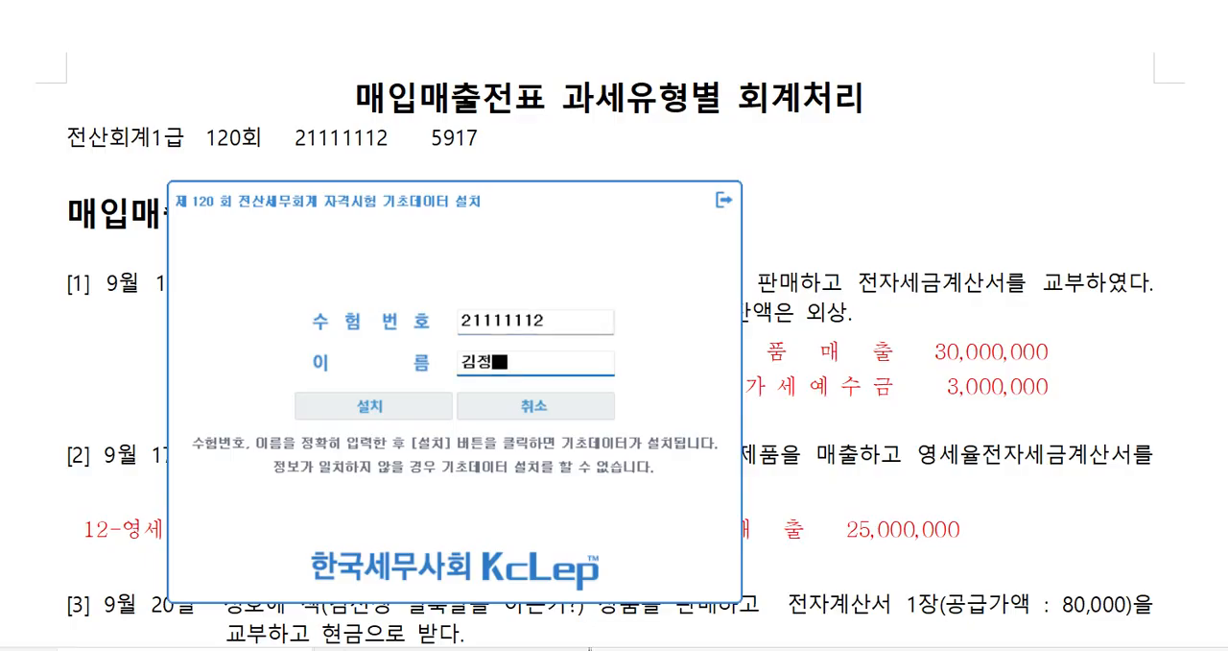
click(373, 406)
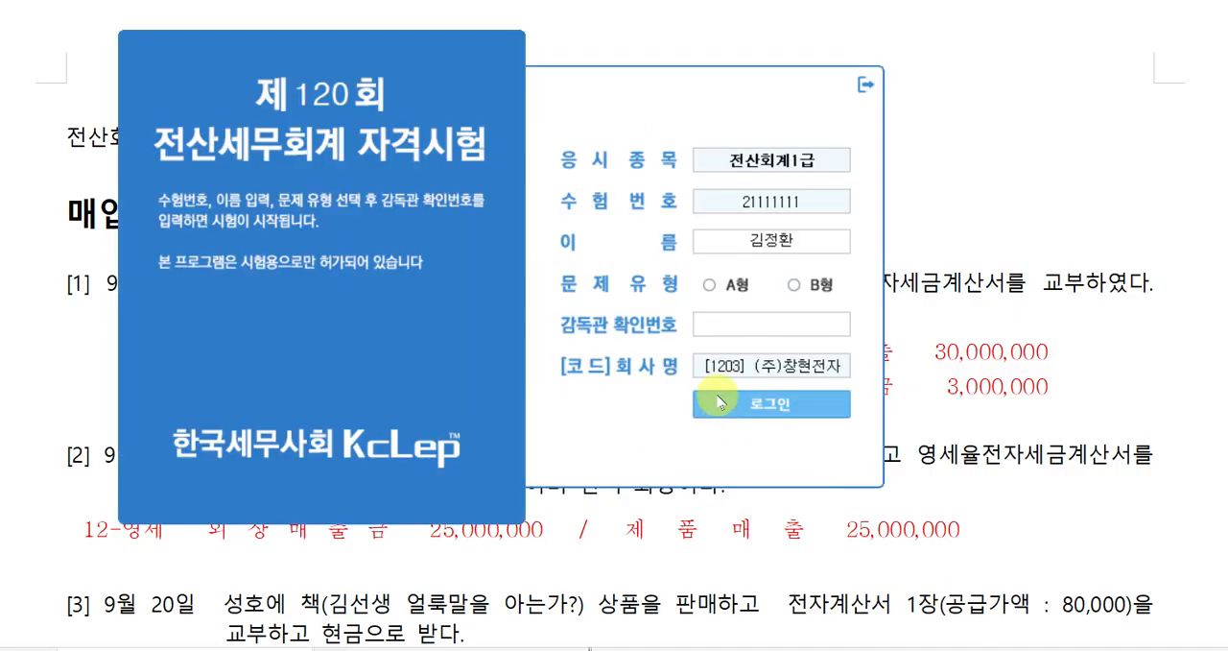
Choose question type A형, enter the supervisor's verification code and log in to the exam.
click(727, 287)
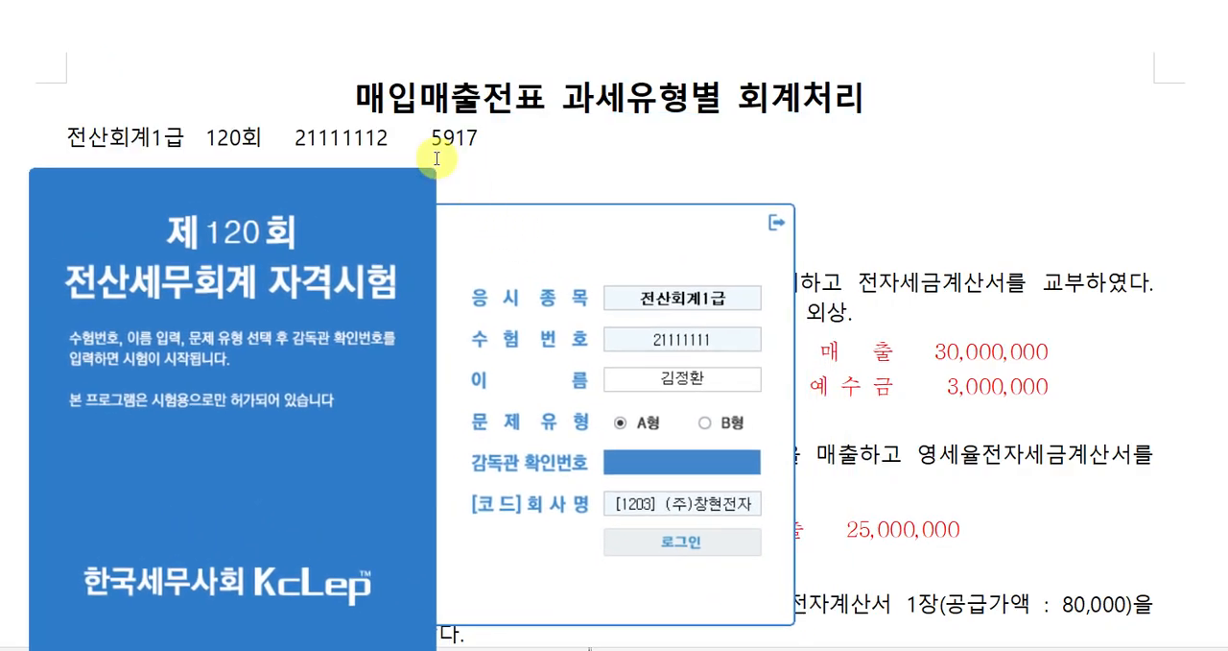
click(633, 468)
text(5917)
click(683, 540)
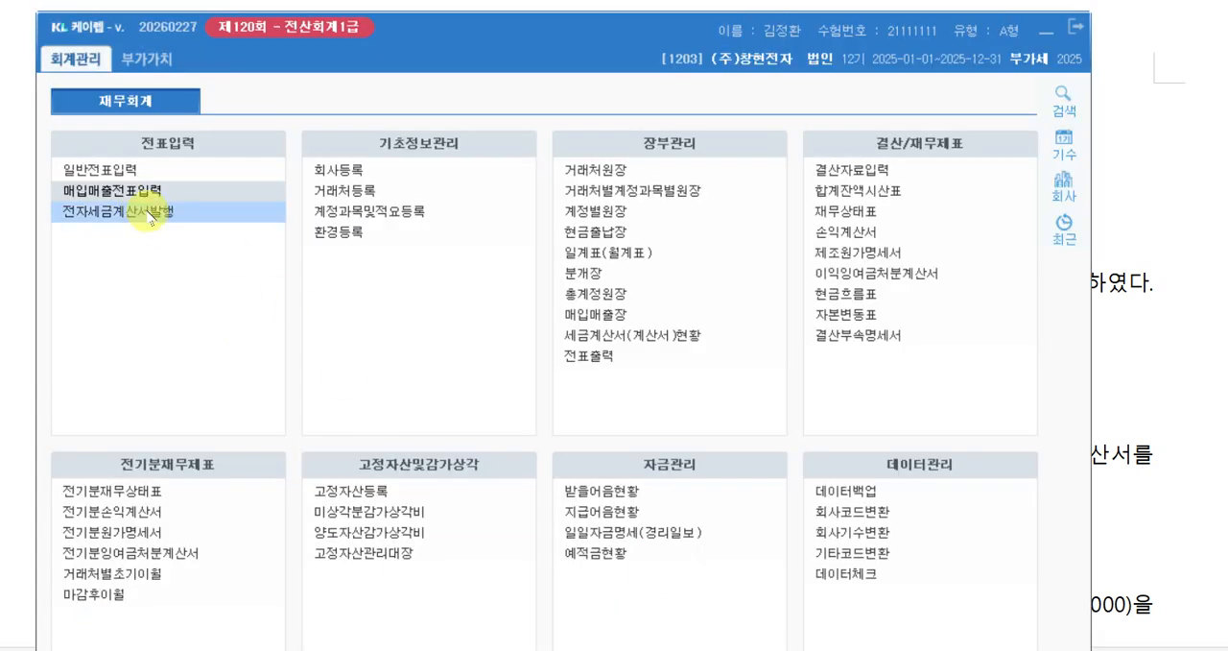
Open 매입매출전표입력 and set the voucher date to September 12.
click(143, 197)
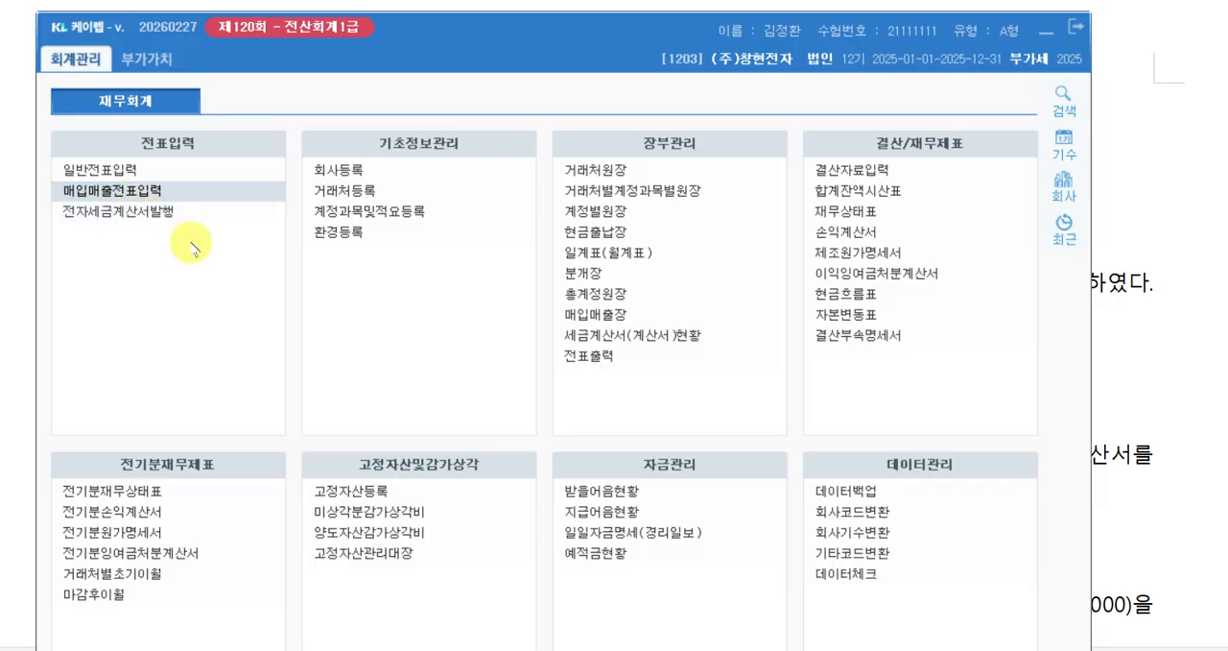
text(9)
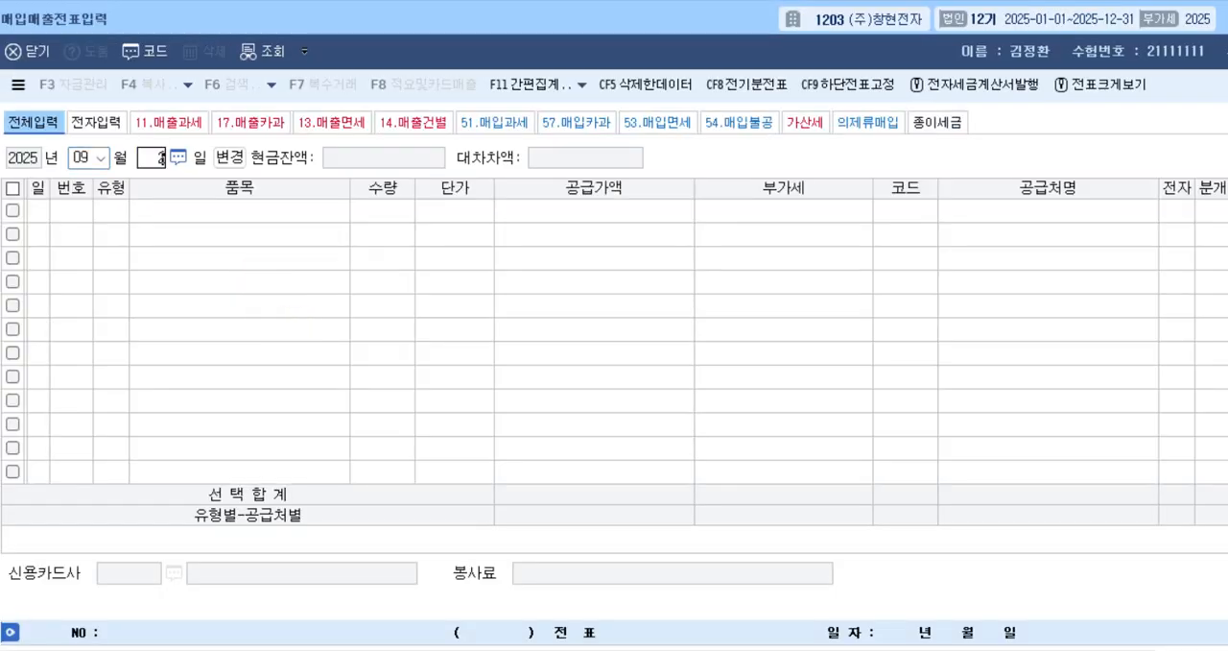
text(12)
key(Return)
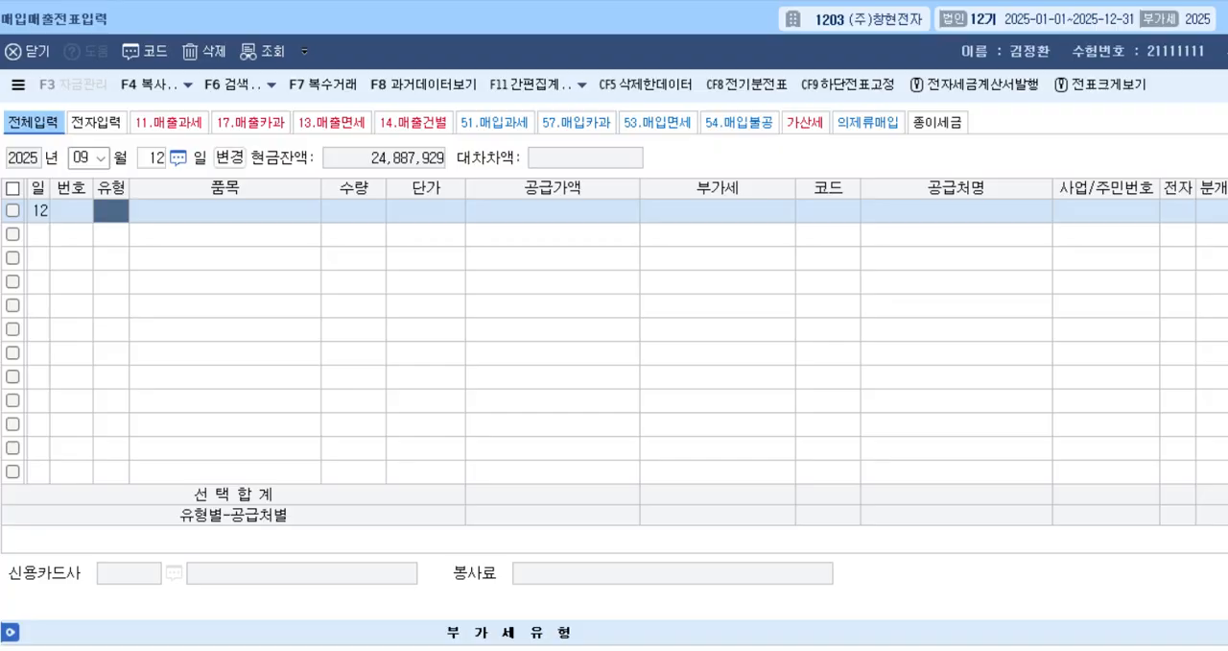
Check problem [1] in the exercise document for the tax type and set the voucher row's 유형 to 11 과세.
key(alt+Tab)
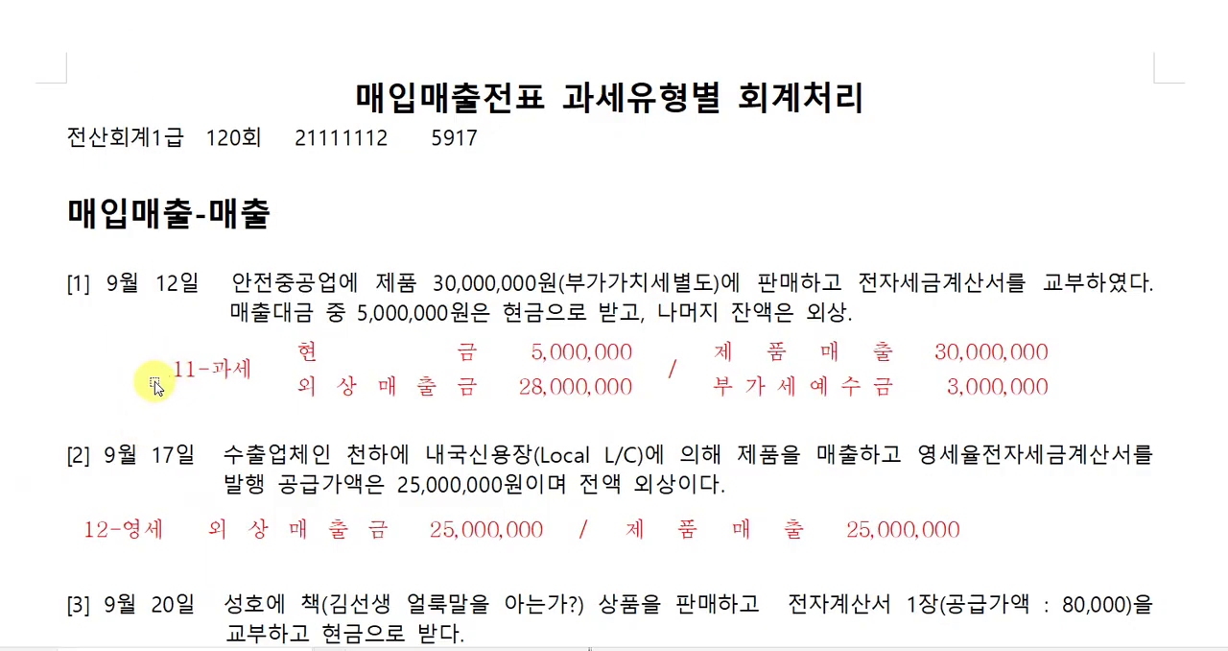
drag(177, 367, 200, 369)
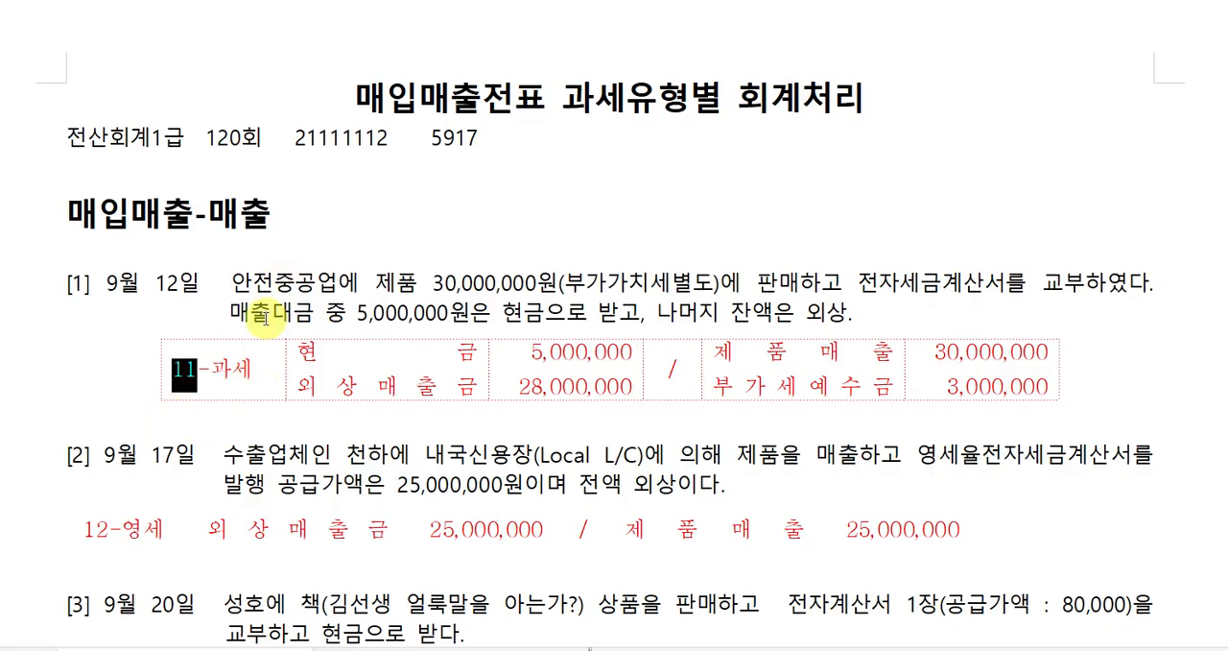
click(194, 378)
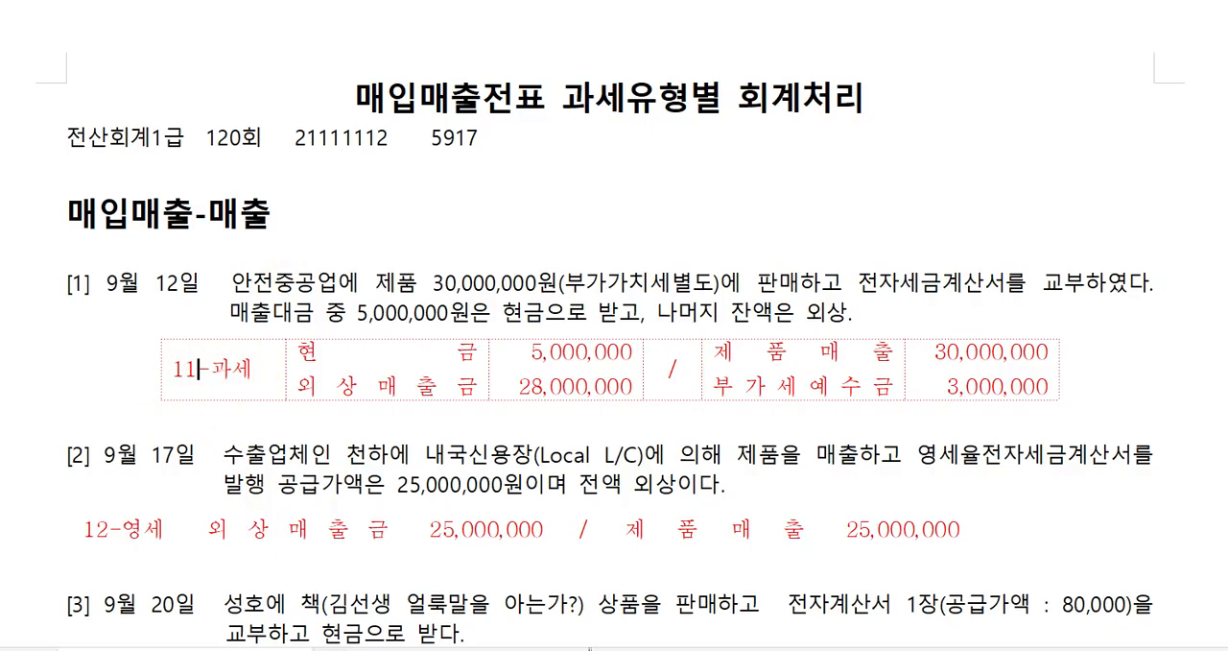
key(alt+Tab)
click(115, 207)
text(1)
key(Return)
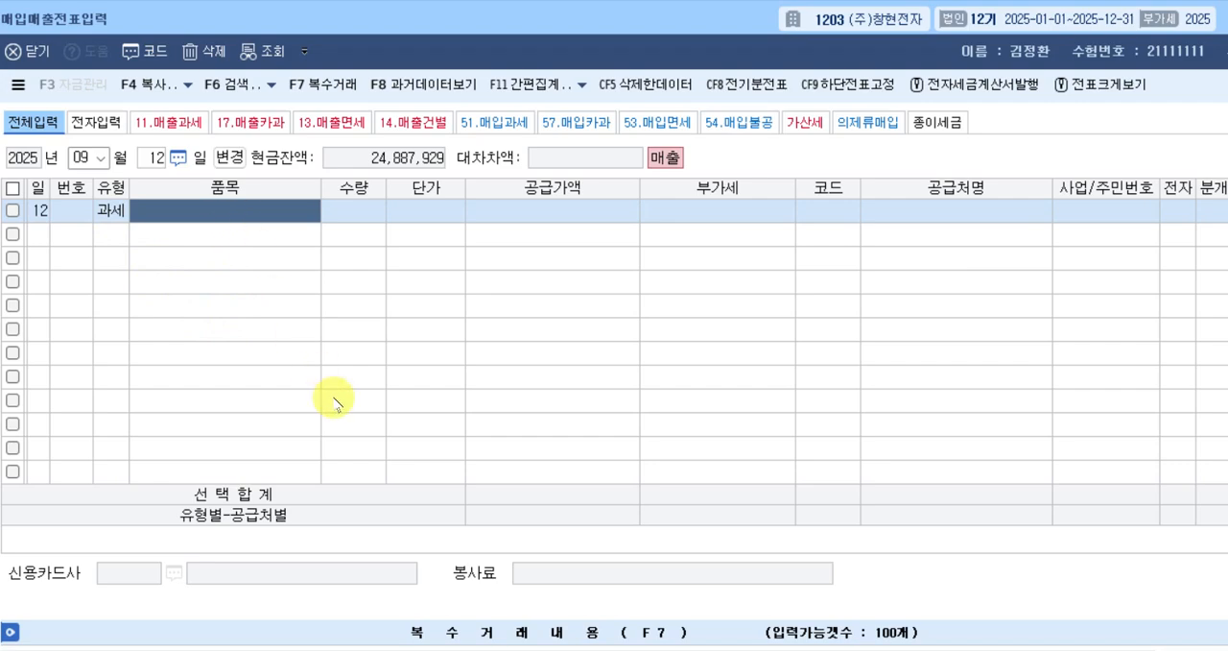
Enter 제품 as the item, leave quantity and unit price blank, and set the supply amount to 30,000,000.
text(wpw)
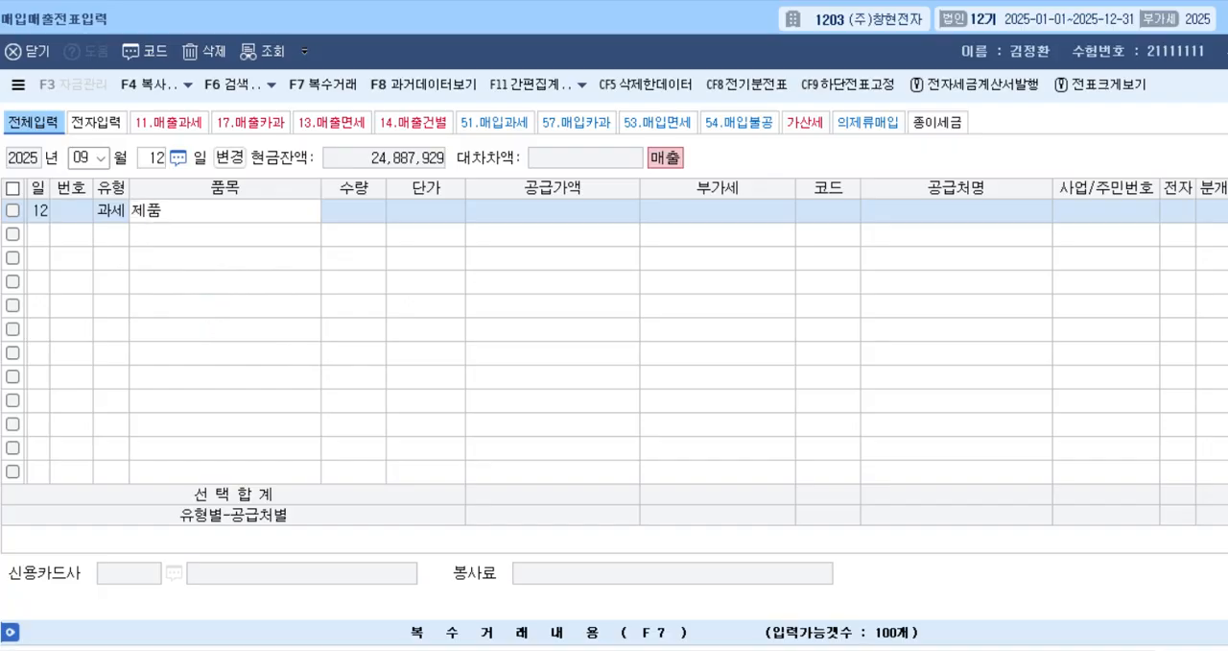
key(Return)
key(Return)
key(Return)
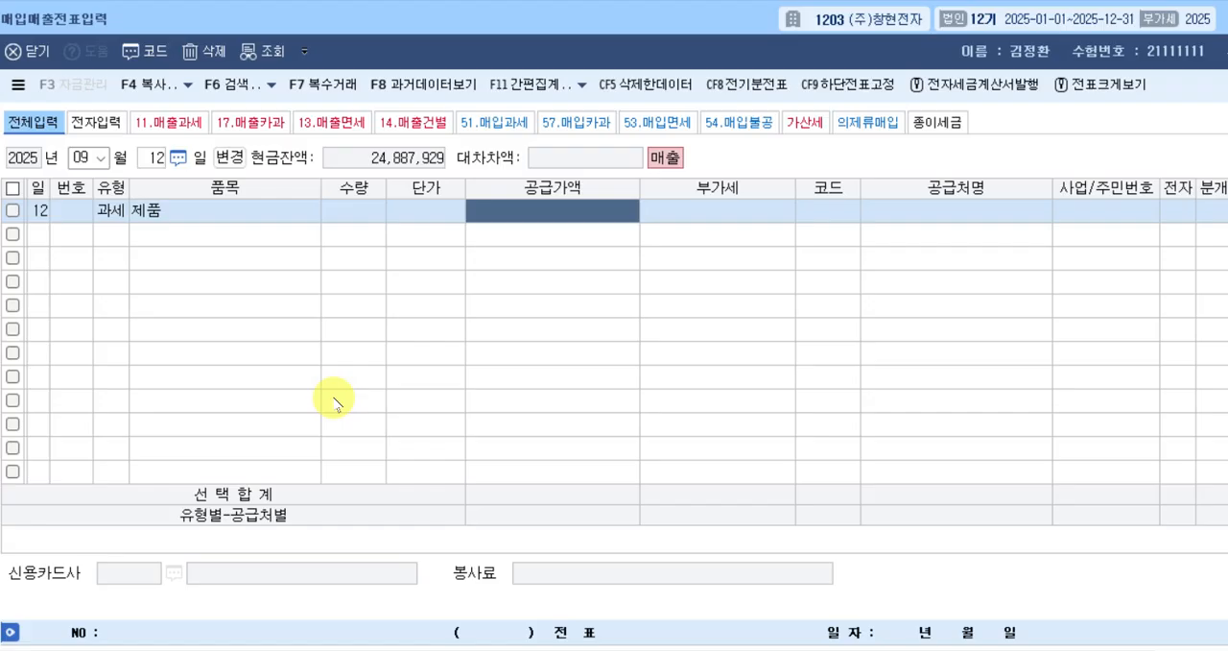
text(3)
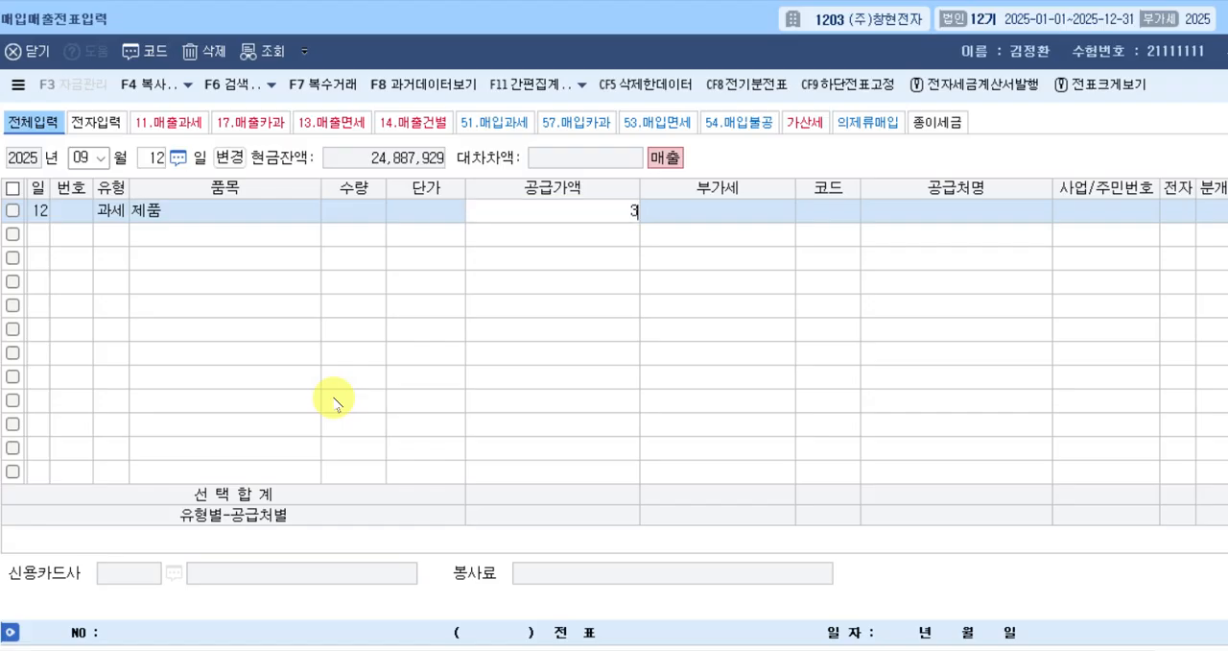
text(0,000,000)
key(Return)
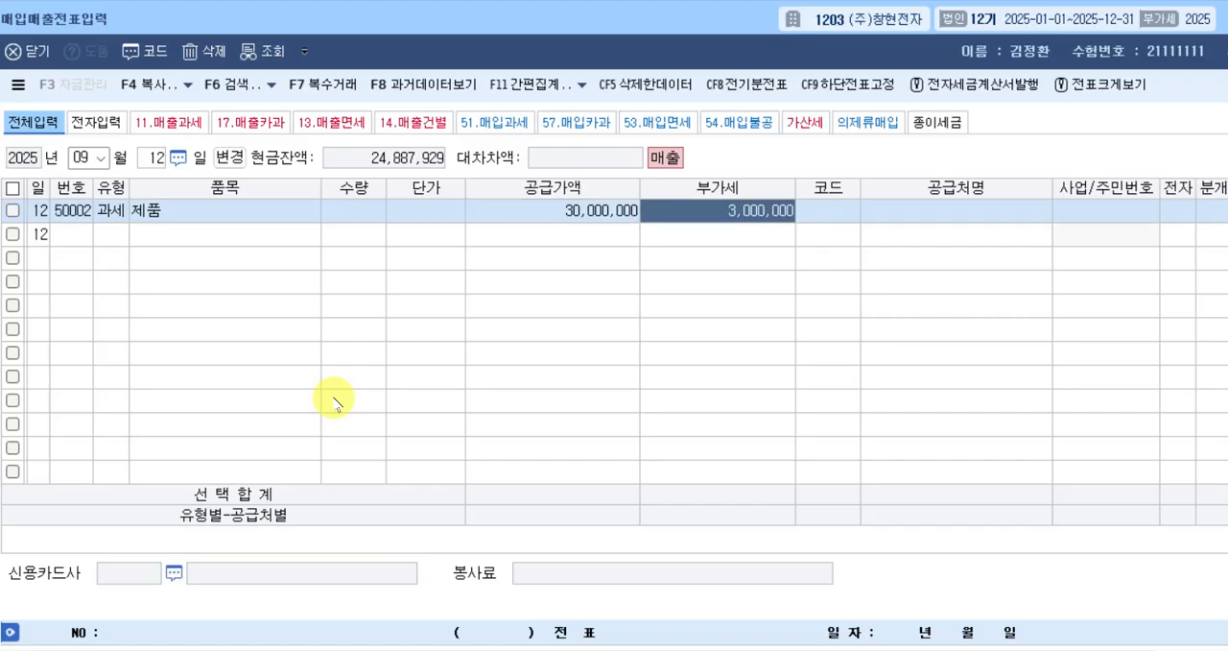
Accept the calculated VAT and look up 안전 to assign 안전중공업 as the trading partner.
key(Return)
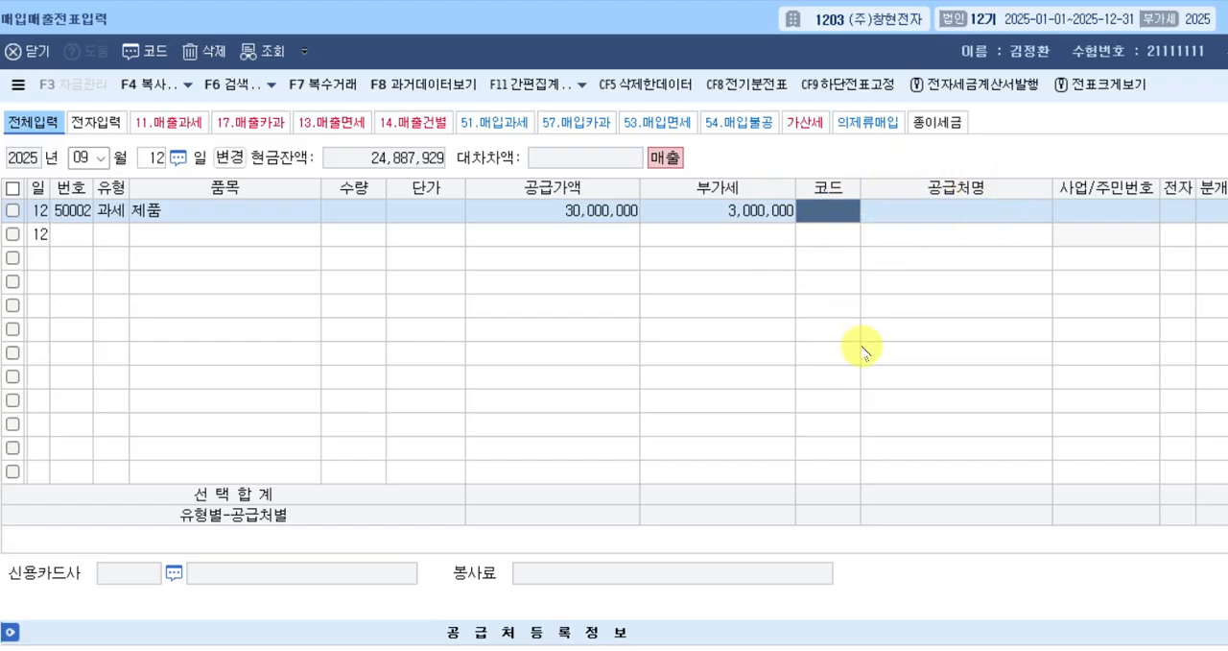
text(안지)
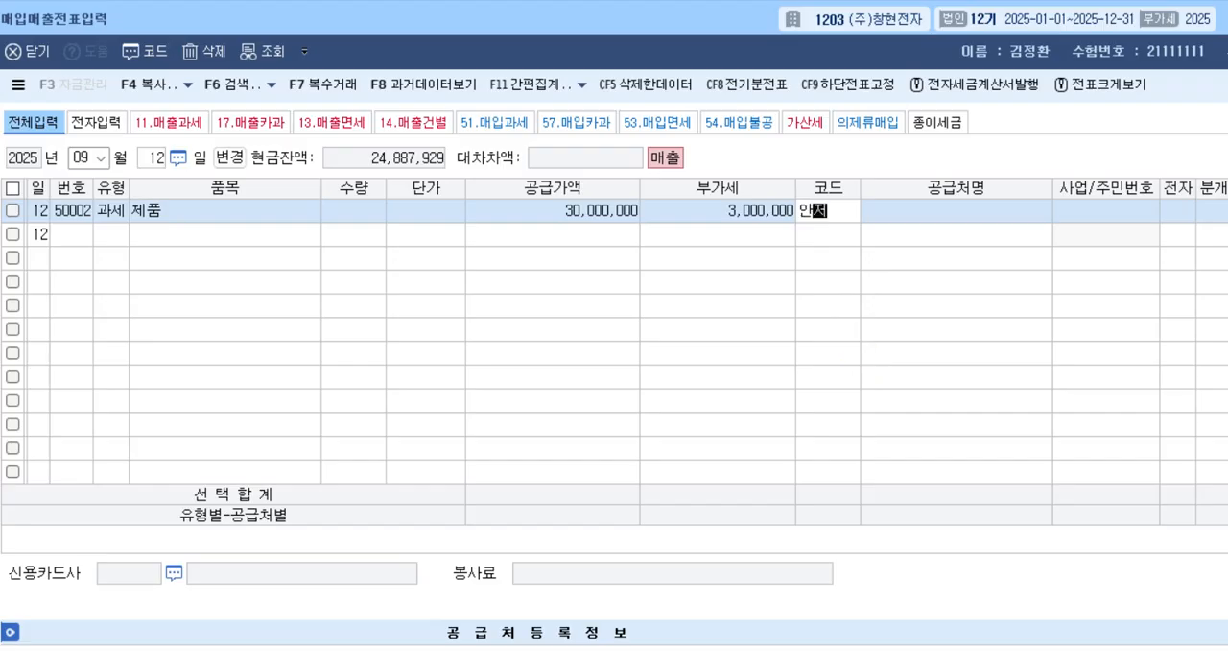
key(Return)
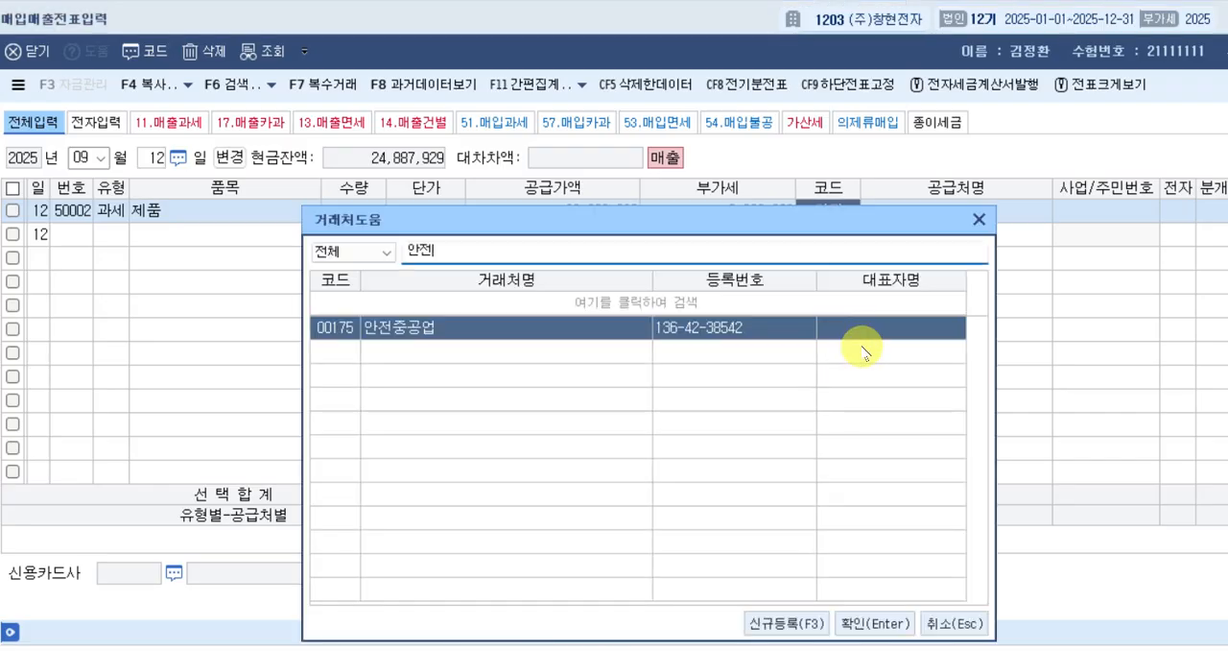
key(Return)
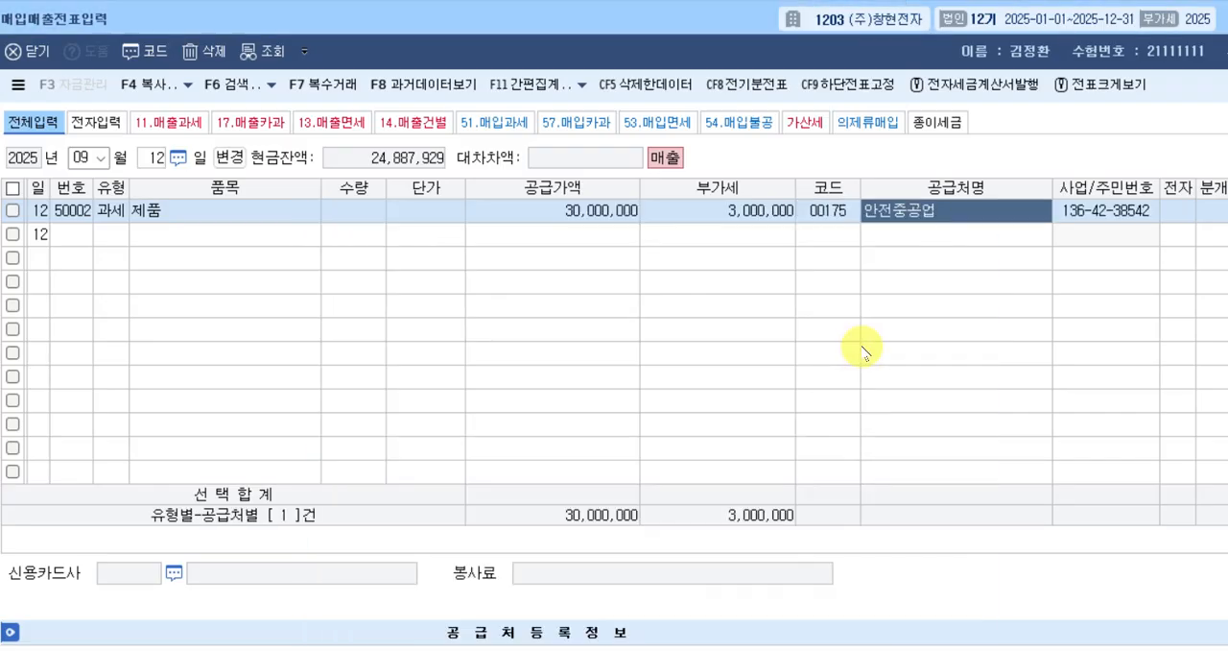
key(Return)
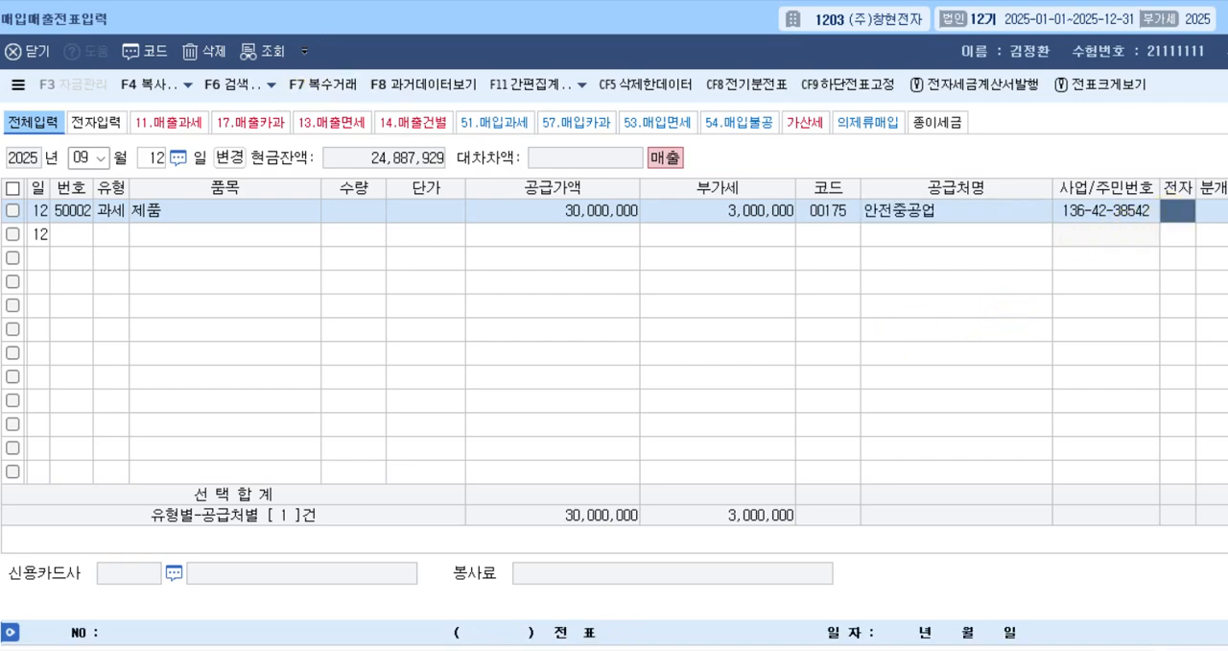
Check in the exercise document whether the tax invoice is electronic, and set the row's 전자 field to 여.
key(alt+Tab)
drag(861, 286, 902, 284)
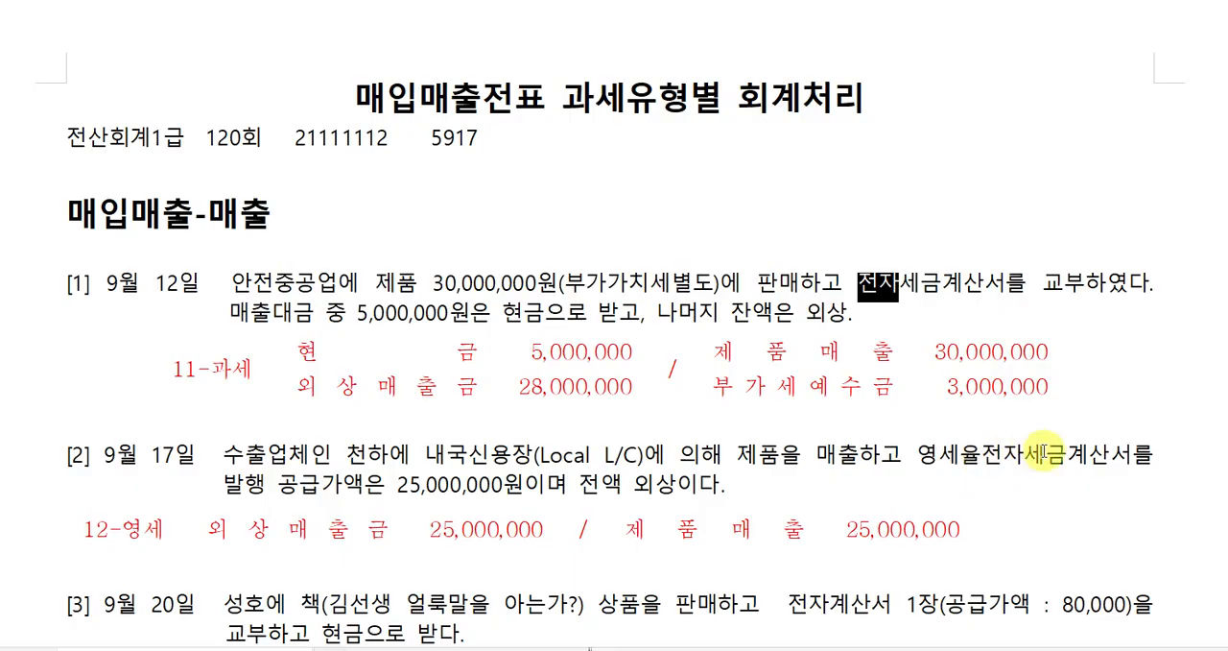
drag(981, 453, 1017, 458)
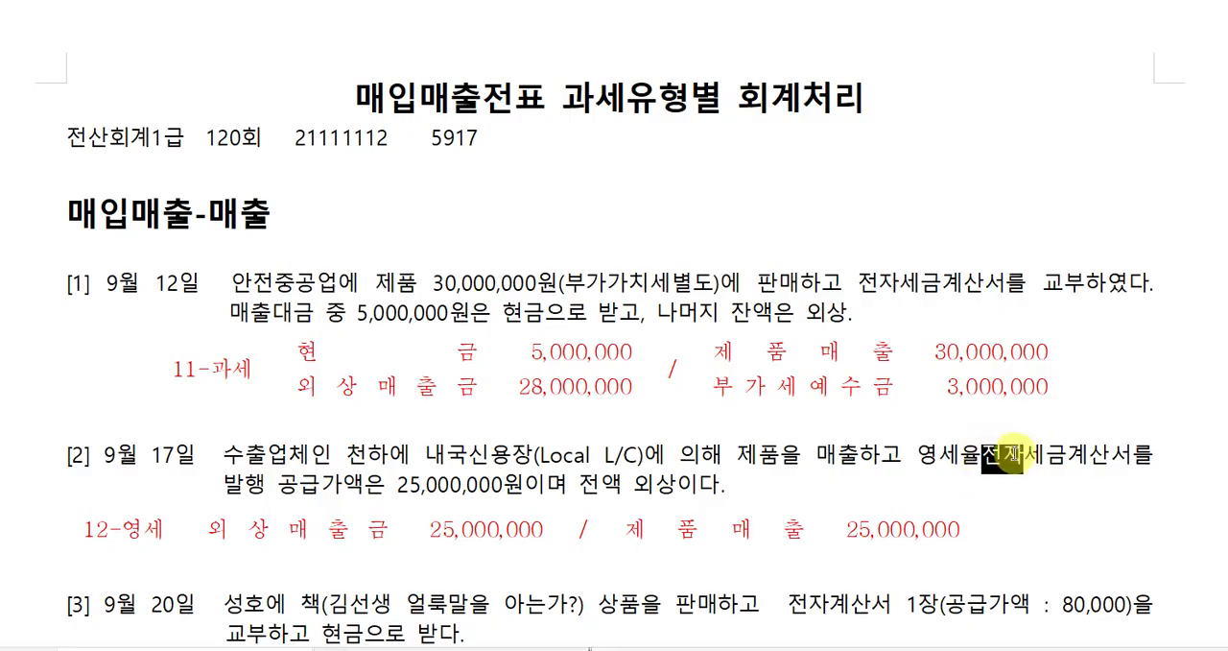
click(872, 250)
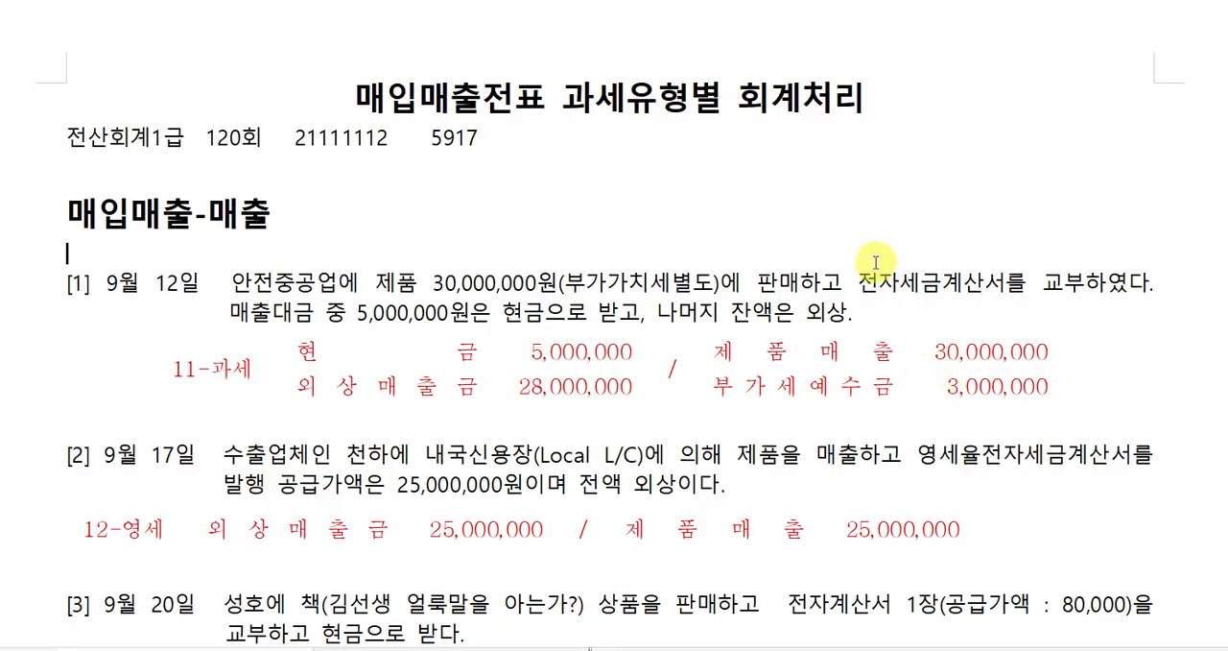
click(698, 641)
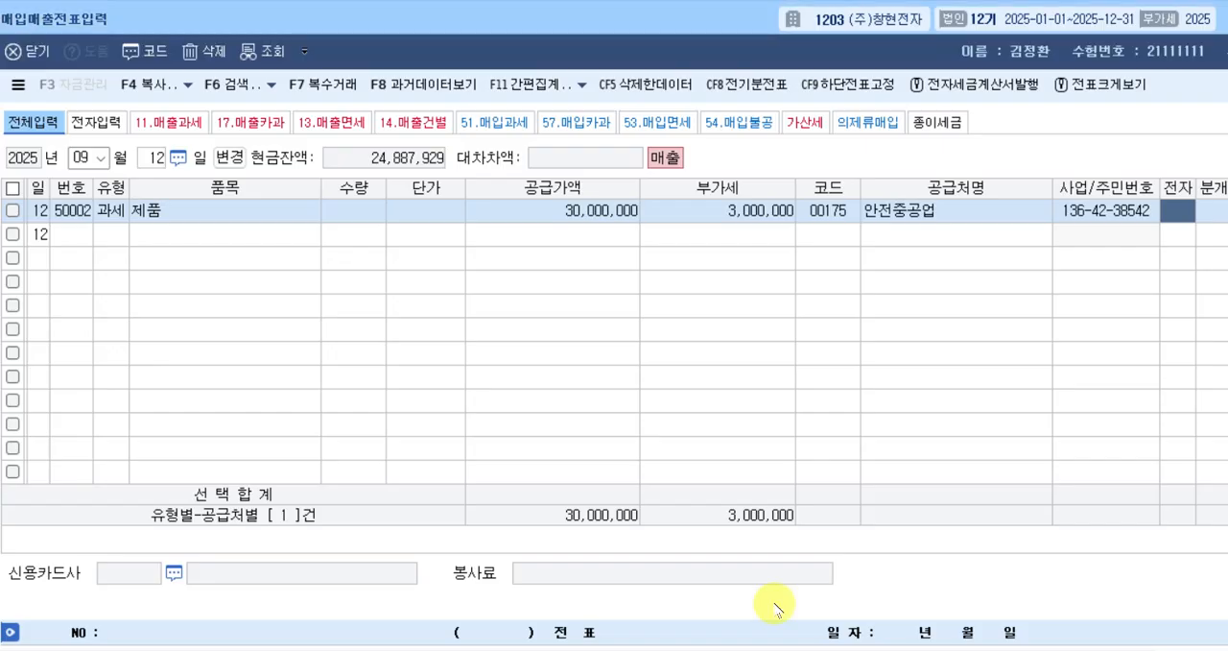
click(1179, 212)
key(1)
key(Return)
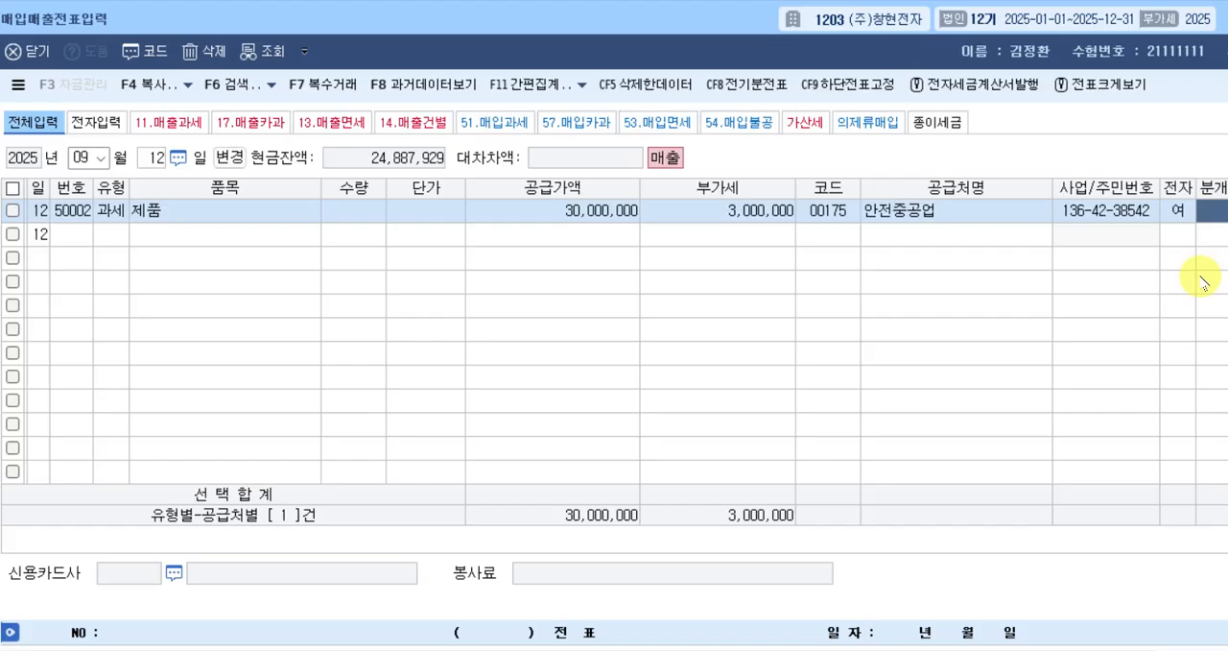
Set the row's journal type to 혼합 and go through the 부가세예수금 and 제품매출 credit lines.
text(3)
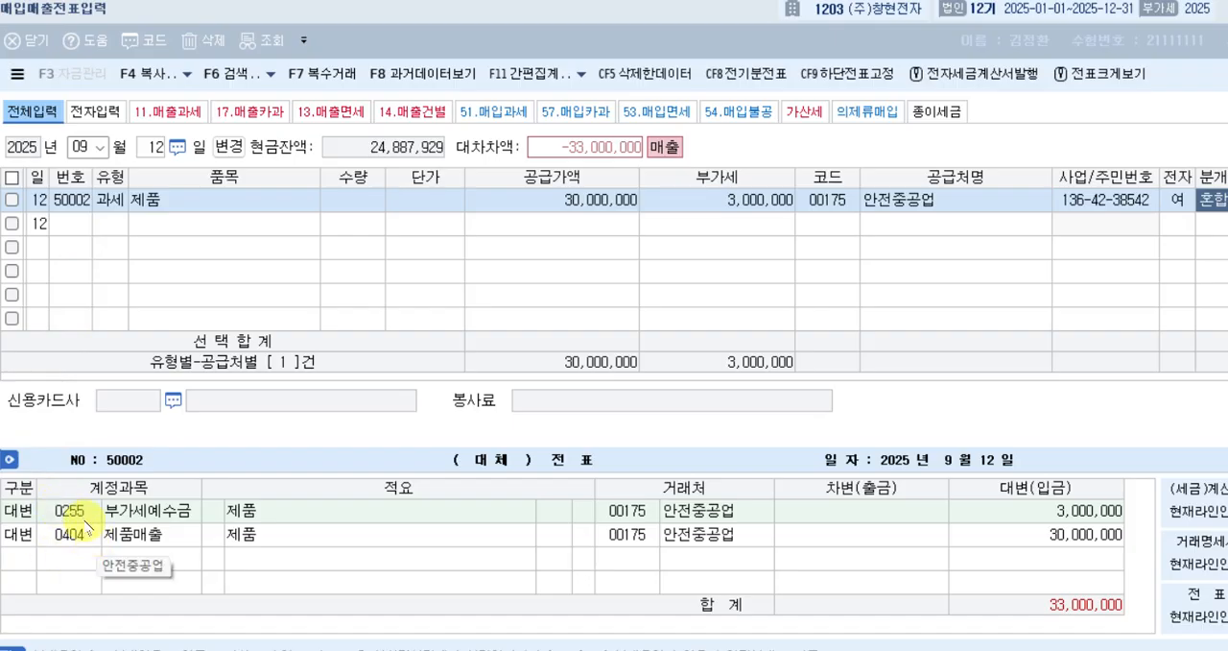
click(125, 509)
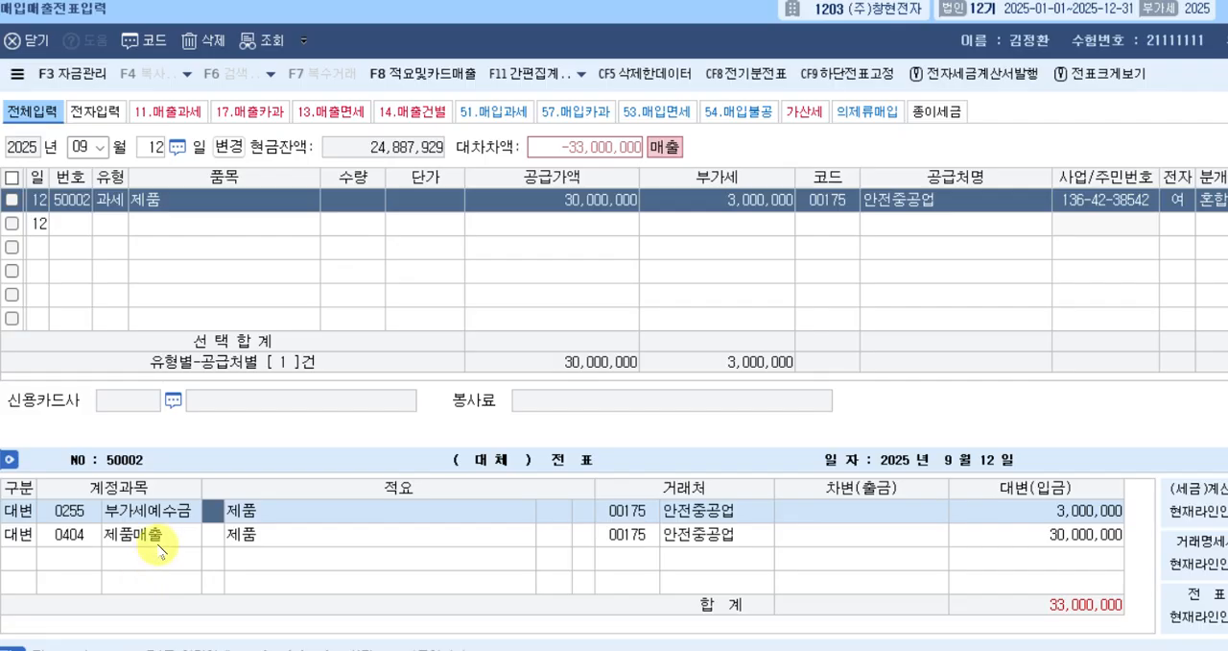
click(156, 535)
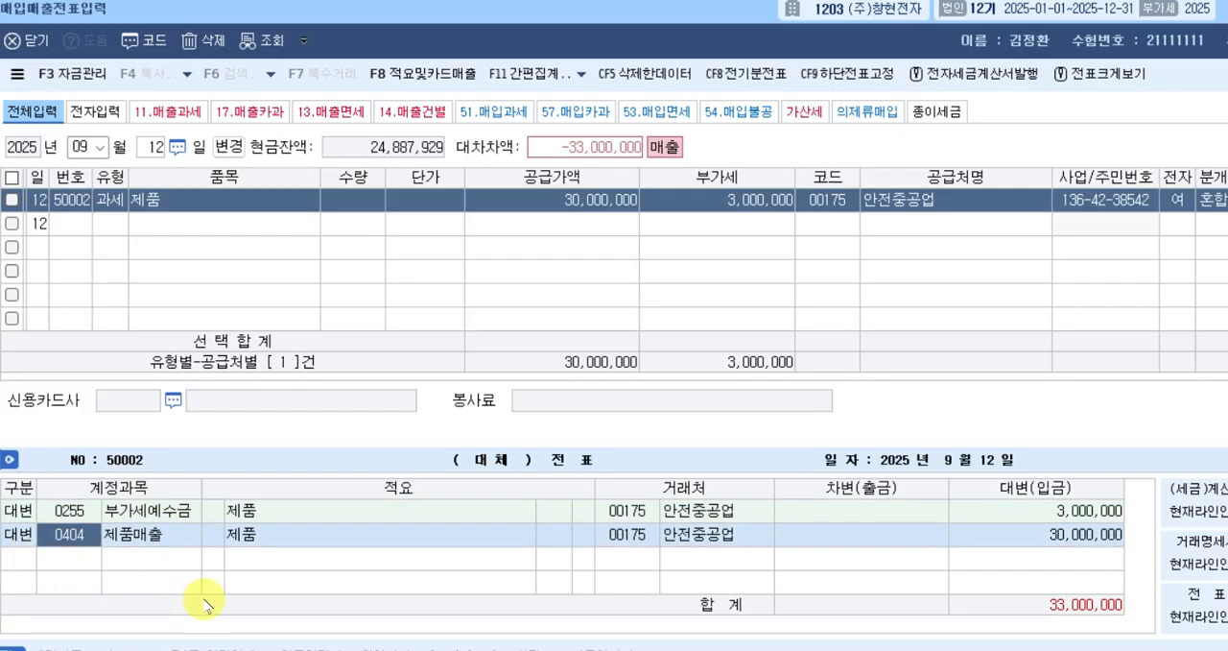
Add a debit (차변) line below the 제품매출 line in the journal entry.
key(Down)
text(3)
key(Return)
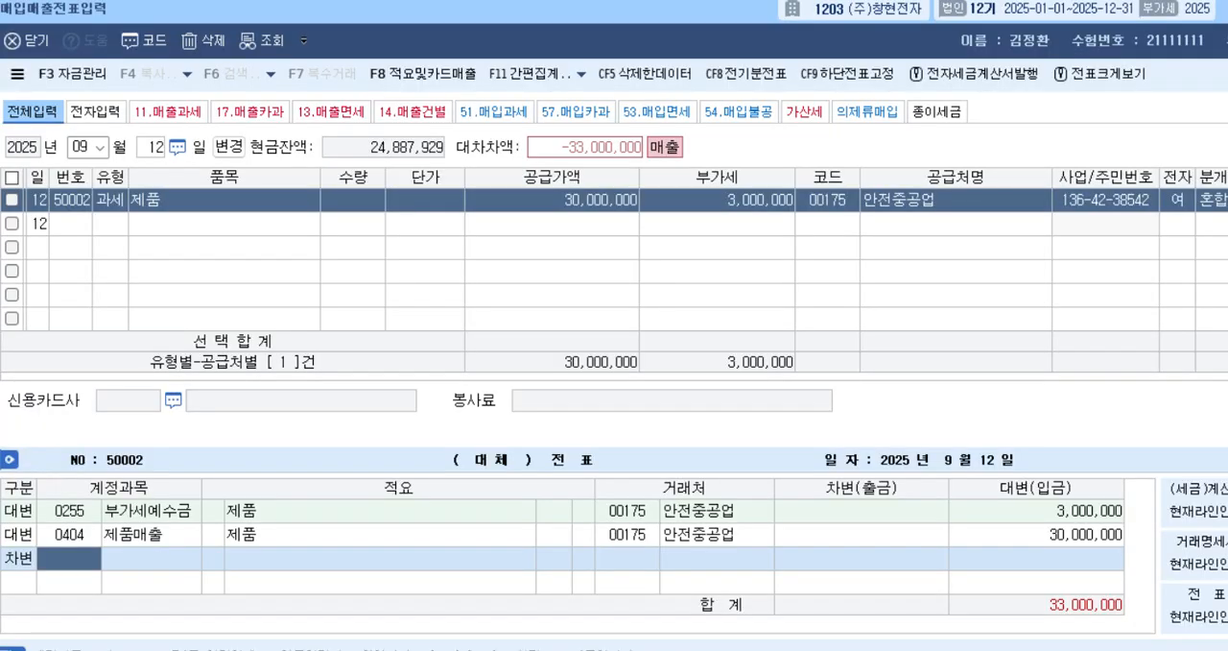
Switch to the account-code list document and insert spaces between 현 and 금 in the 101 entry.
key(alt+Tab)
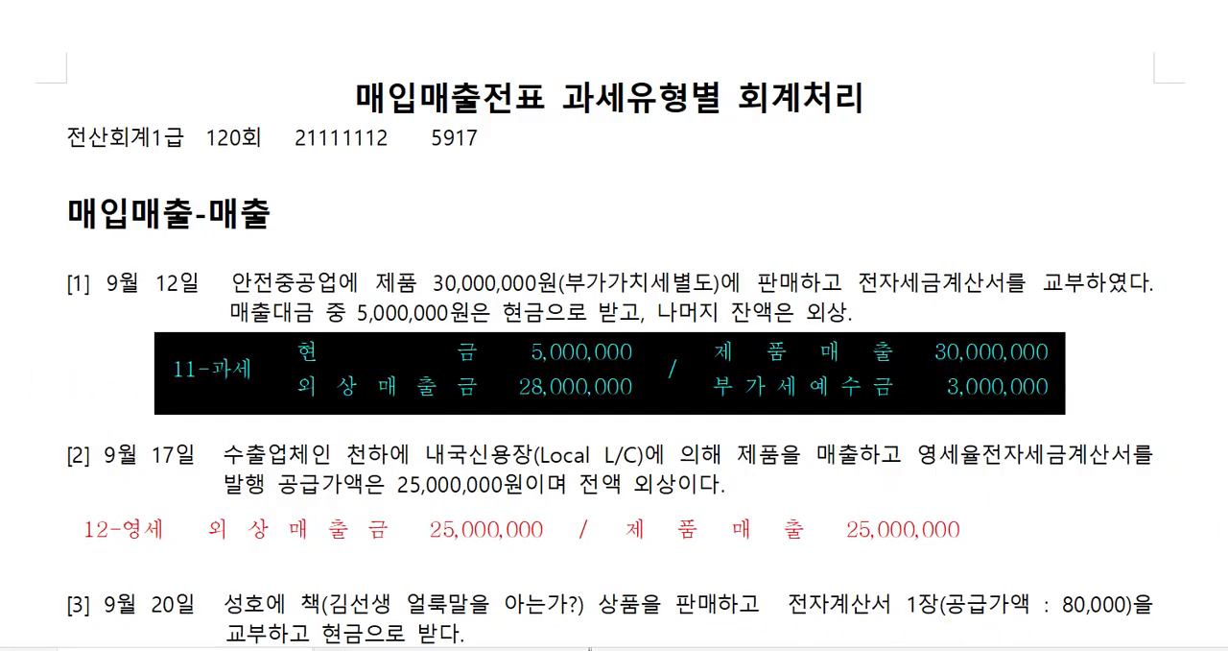
key(alt+Tab)
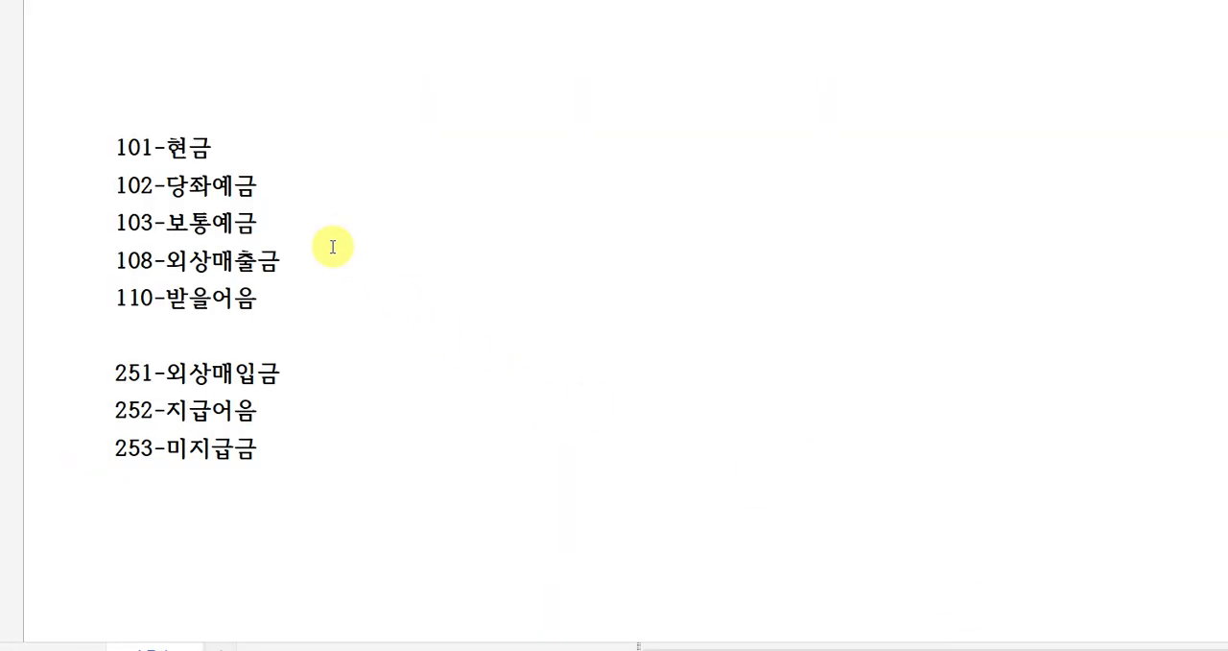
click(188, 147)
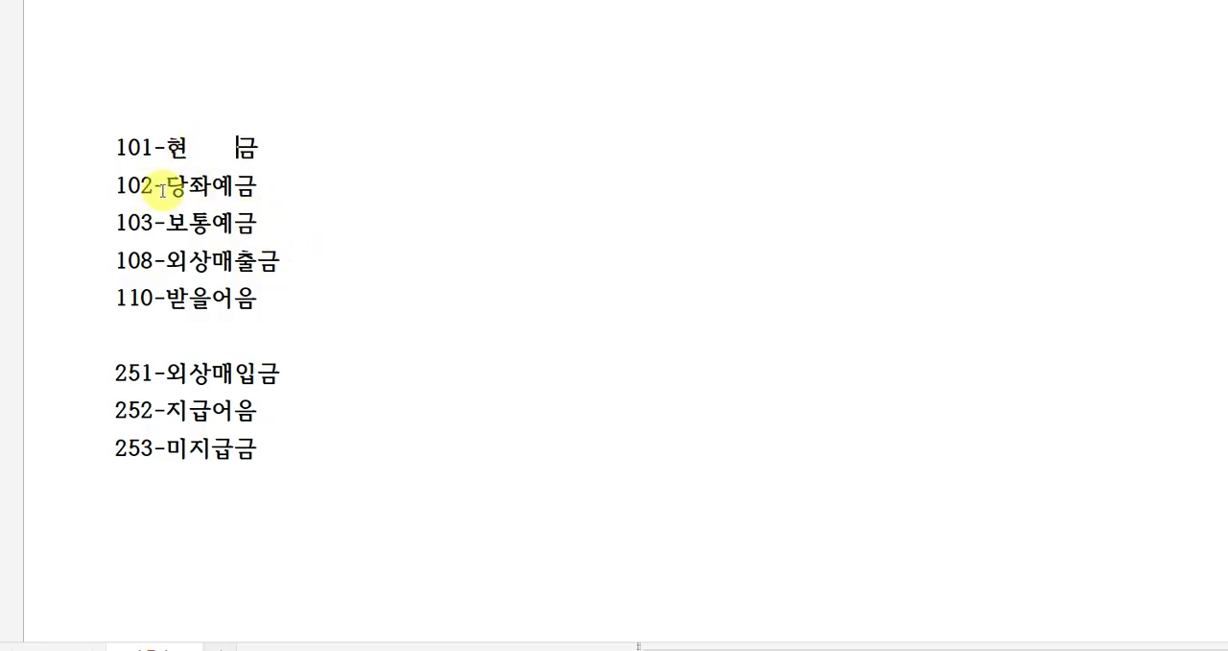
click(213, 221)
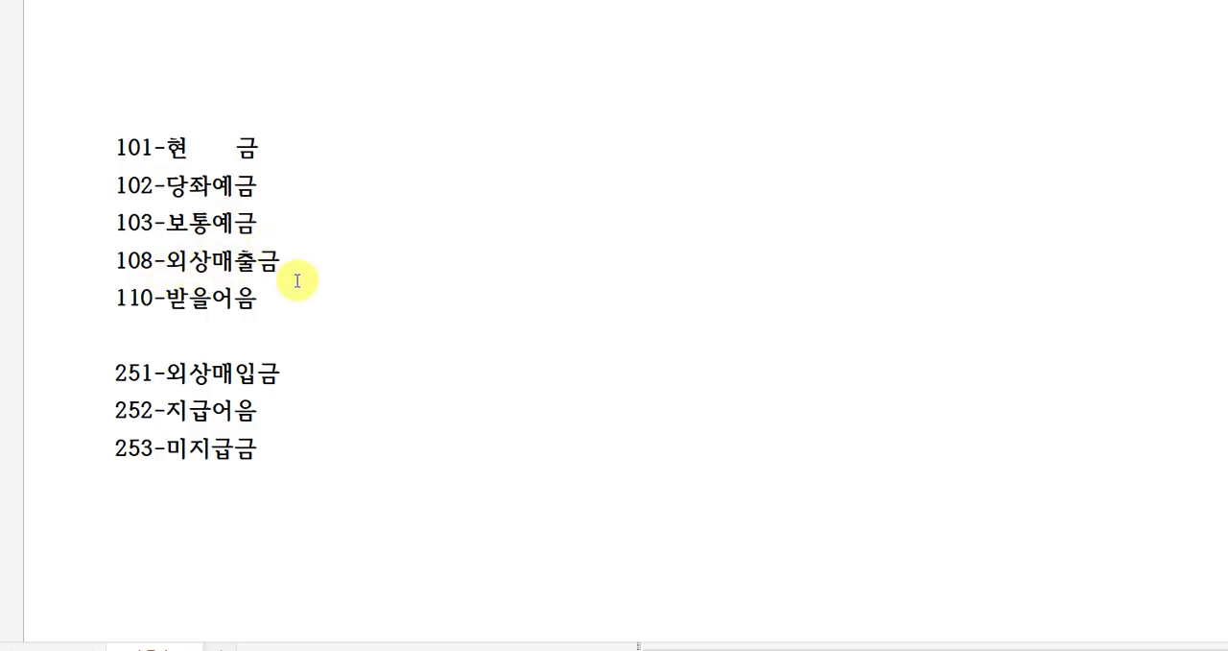
Go through the receivable and payable codes in the account-code list and switch back to the KcLep voucher entry.
click(210, 298)
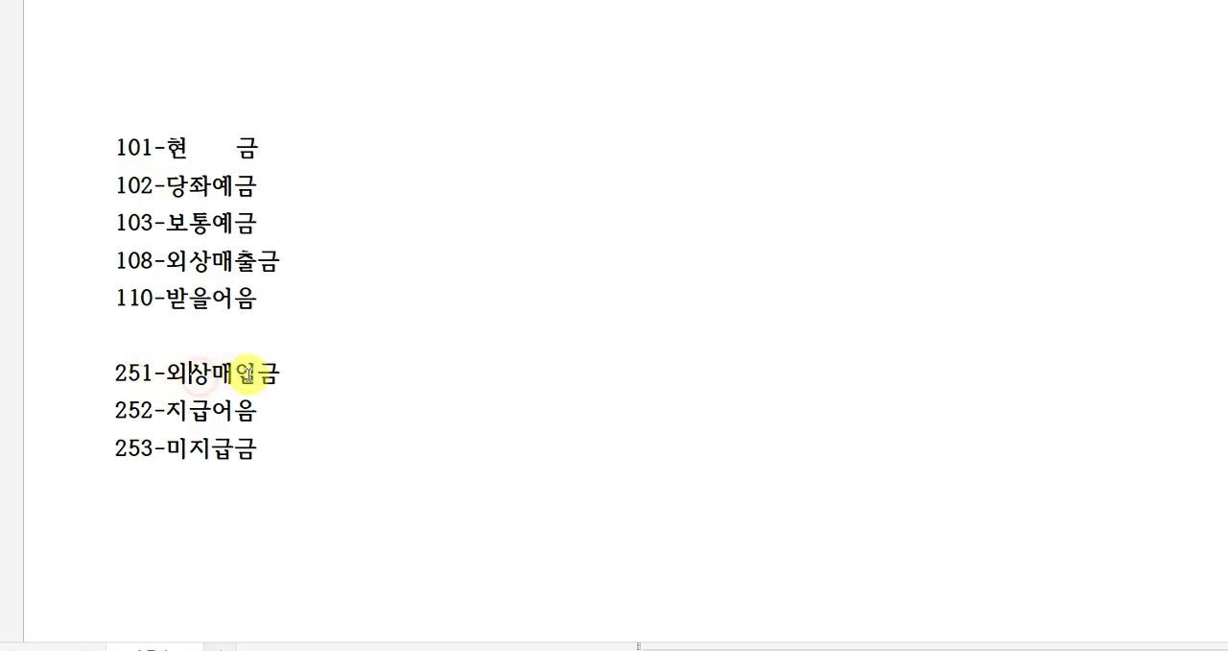
click(189, 412)
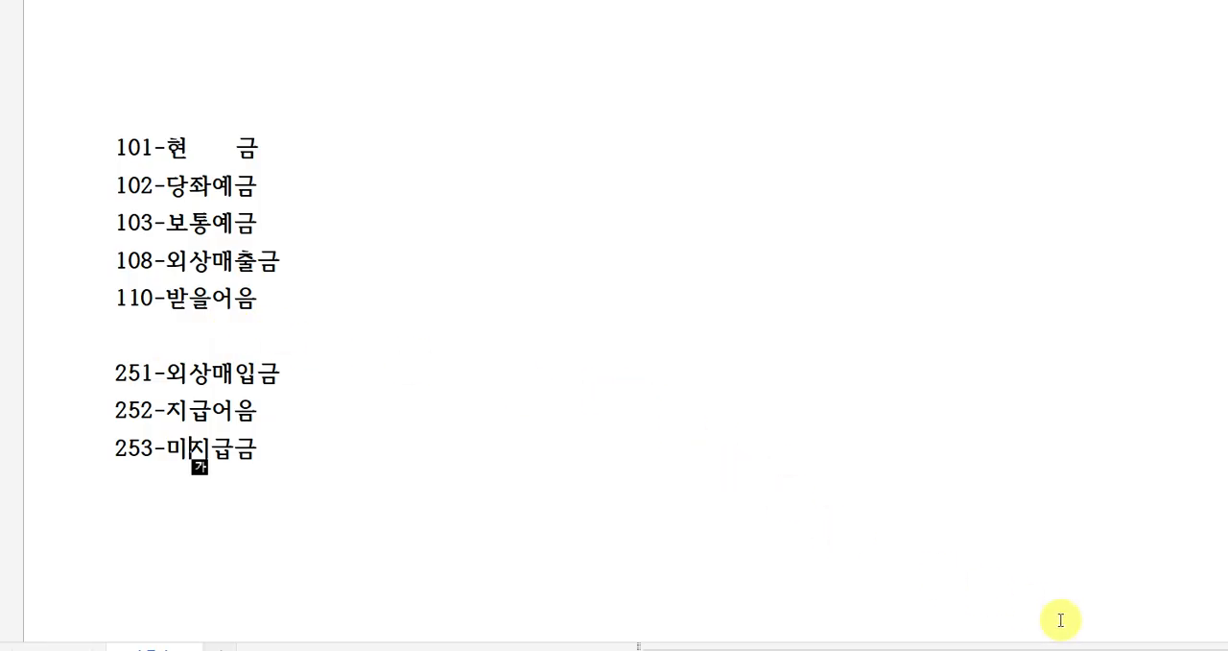
click(1070, 649)
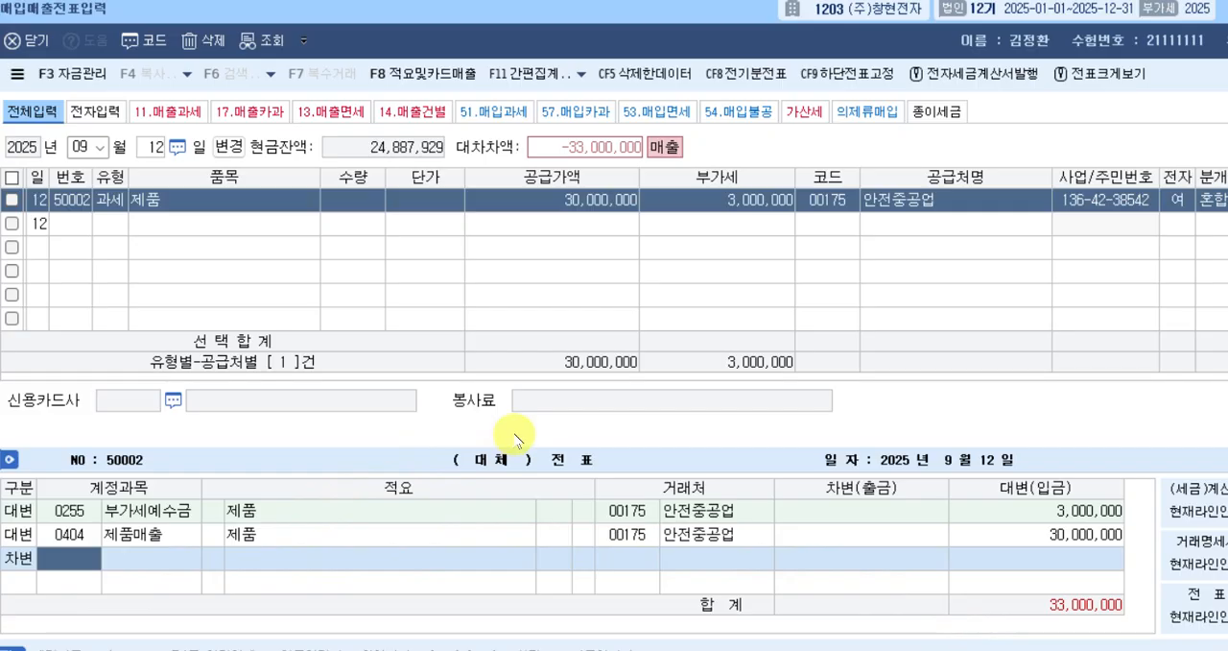
Fill the open debit line of the September 12 voucher with account 101 현금 and an amount of 5,000,000.
text(101)
key(Return)
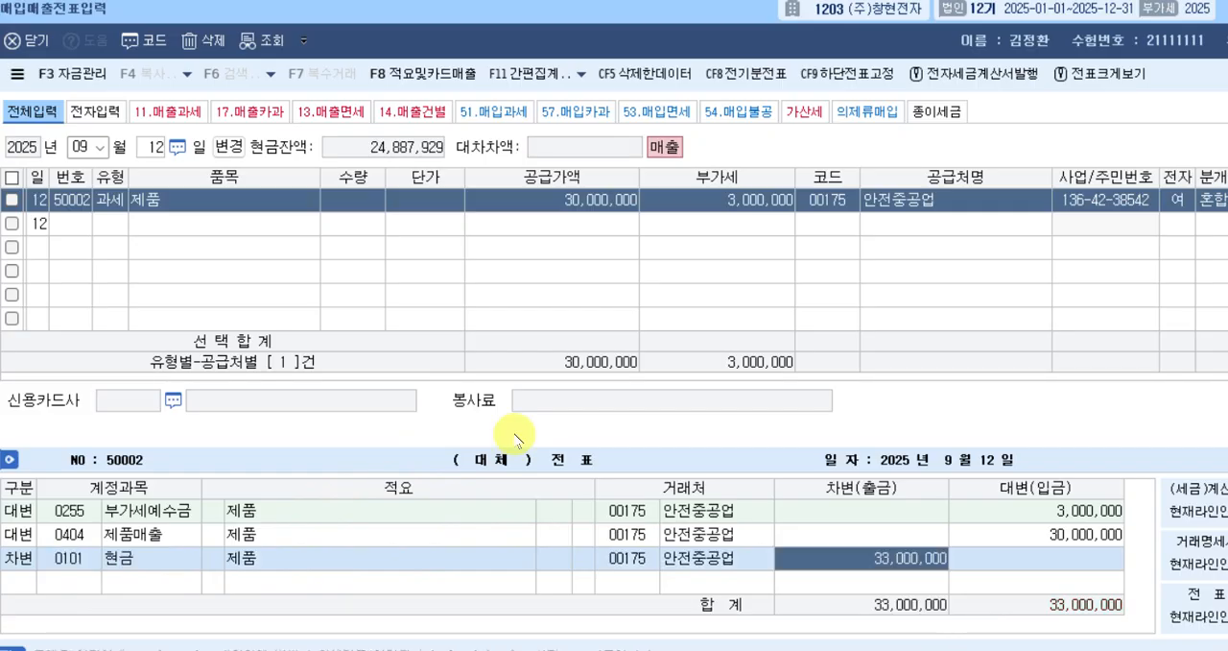
text(5000000)
key(Return)
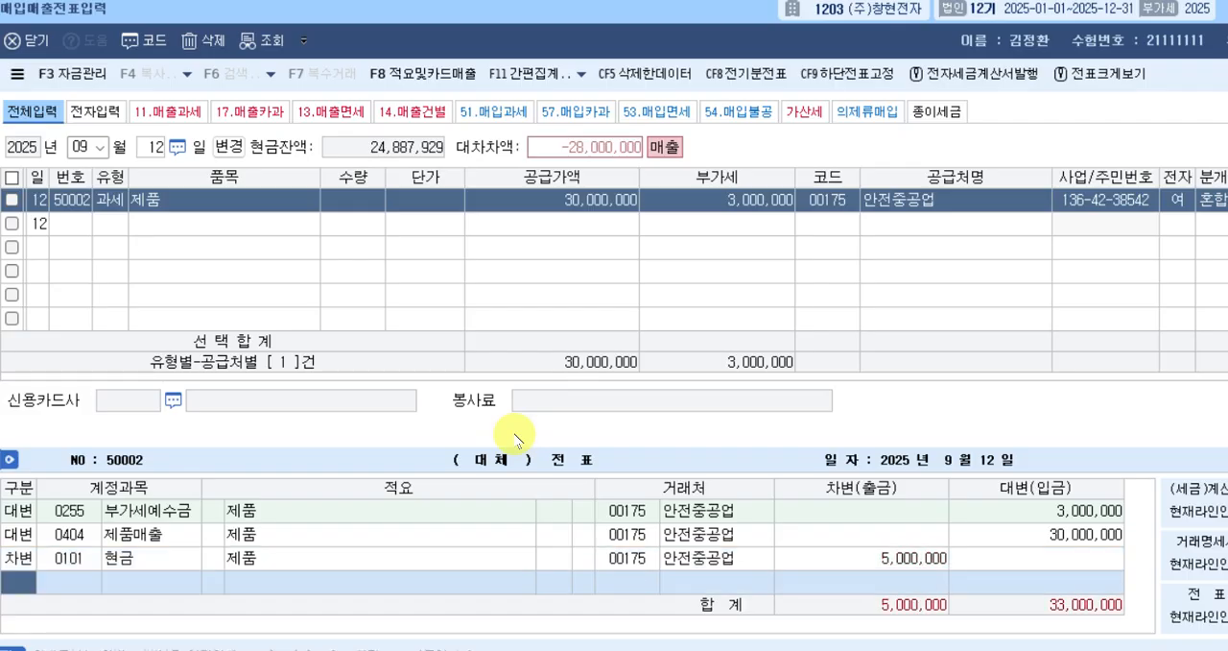
Add a second debit (차변) line with account 108 외상매출금 for 28,000,000 and complete the September 12 voucher.
text(3)
key(Return)
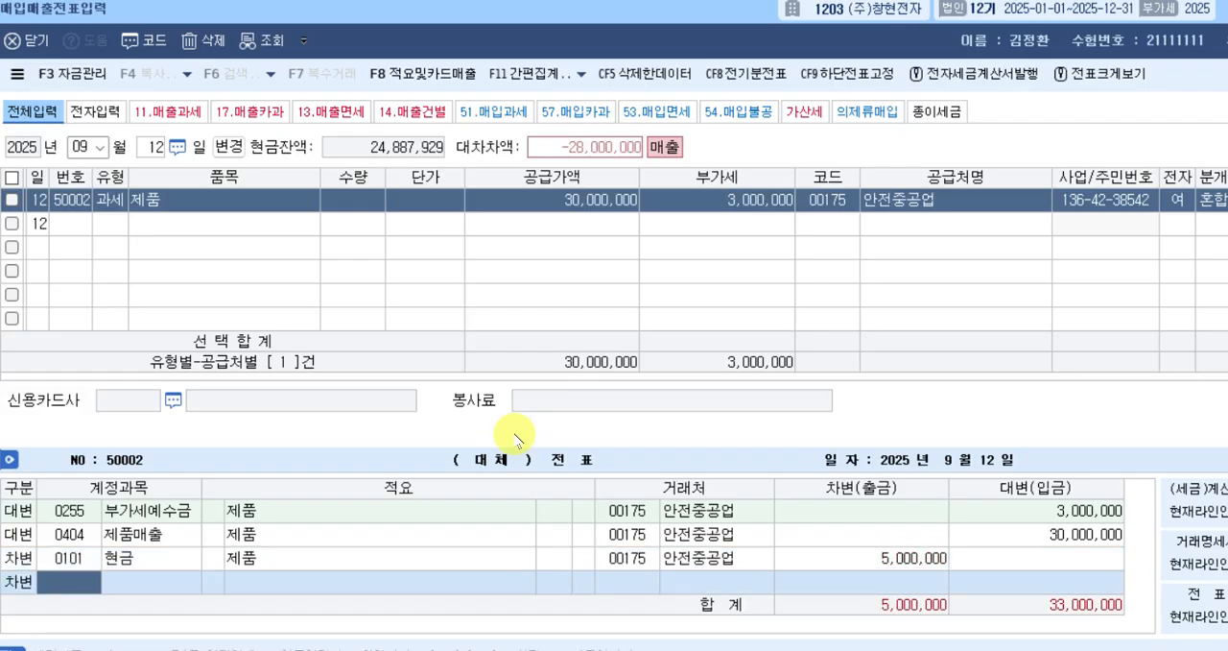
text(108)
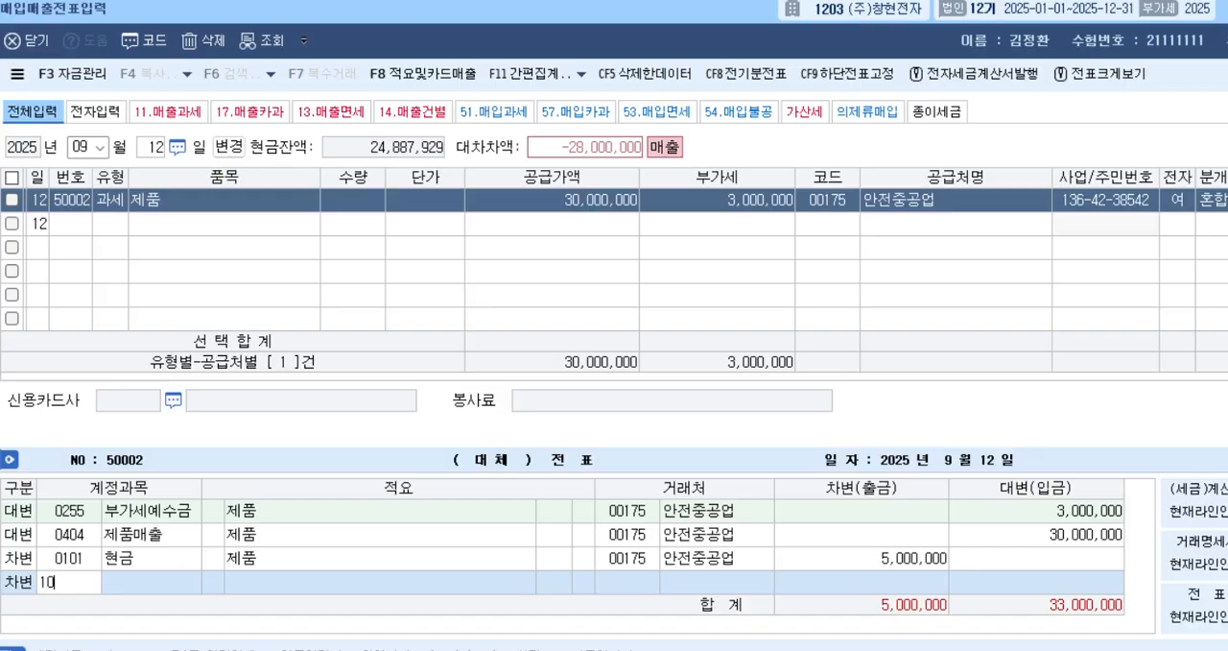
key(Return)
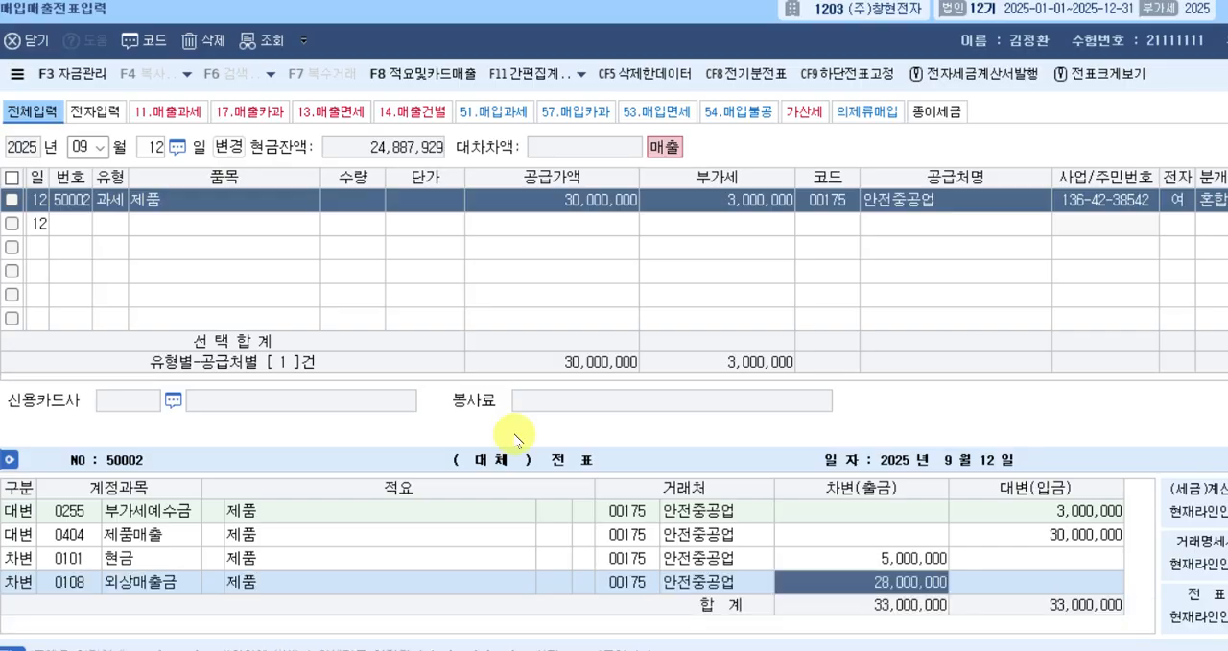
key(Return)
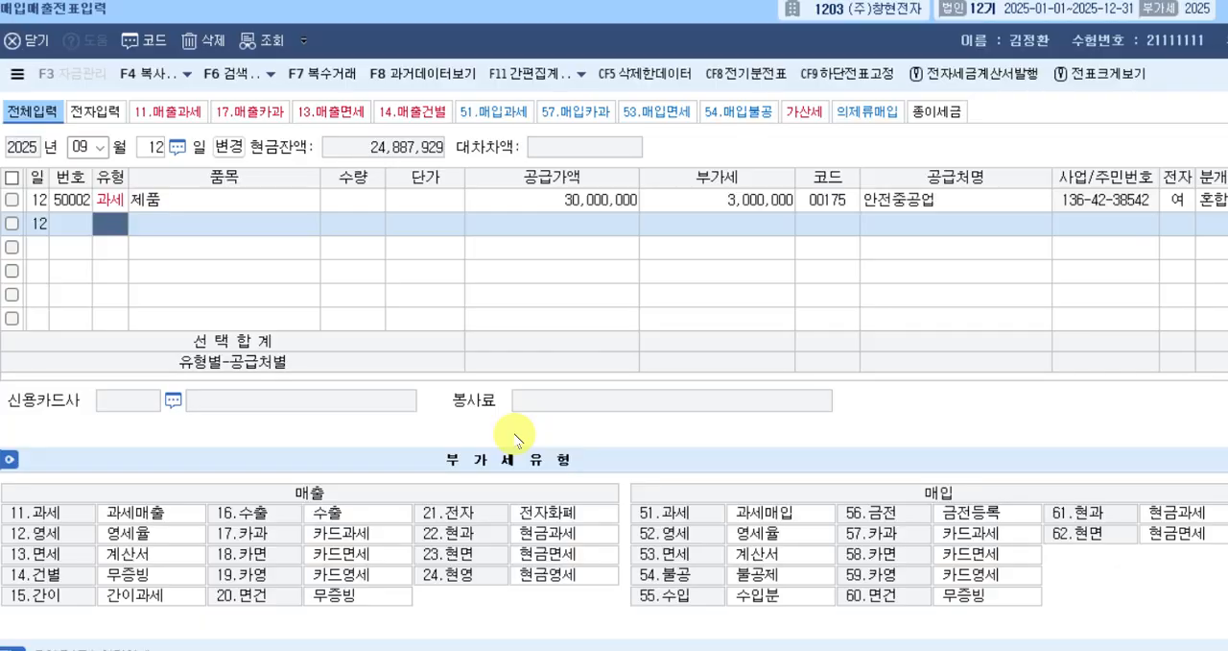
Change the voucher date to September 17 and start a row with tax type 12 (영세).
key(Escape)
text(17)
key(Return)
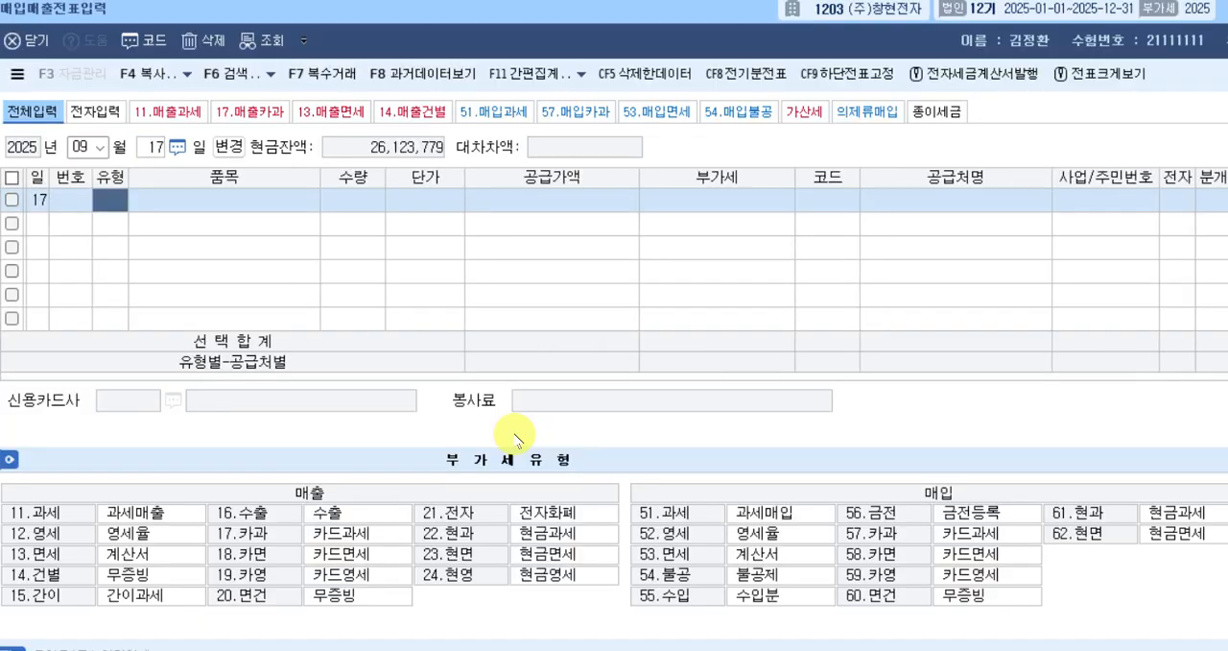
text(12)
key(Return)
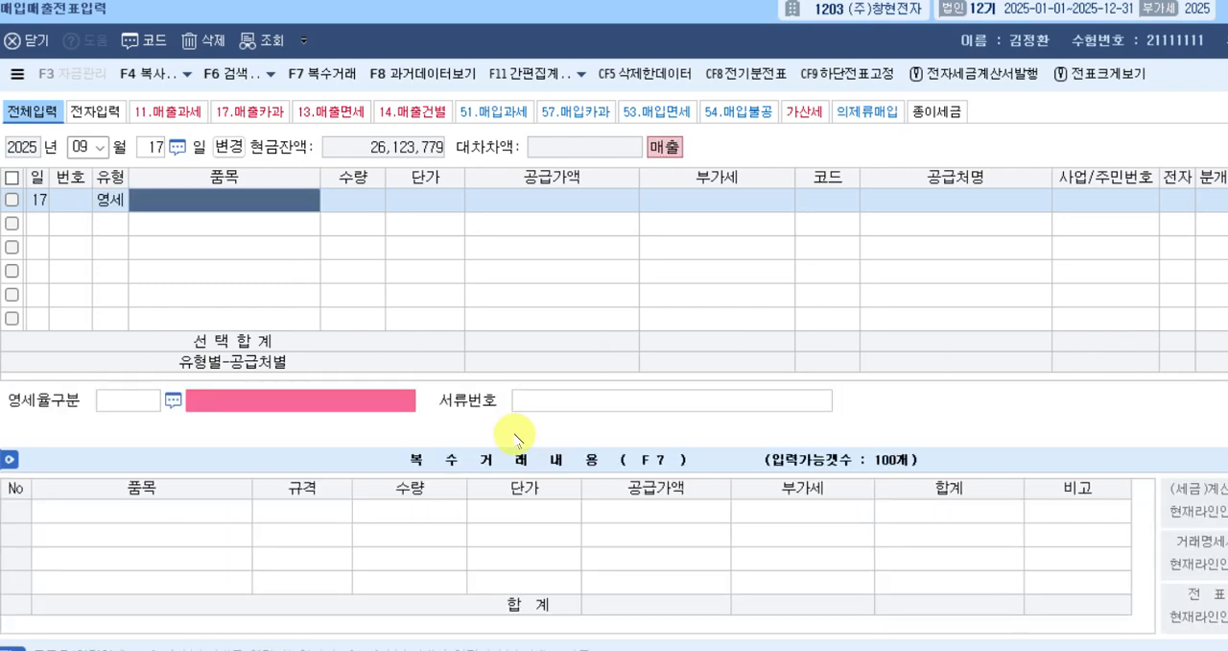
Enter 제품 as the item and 25,000,000 as the supply value (공급가액) of the September 17 row.
text(제품)
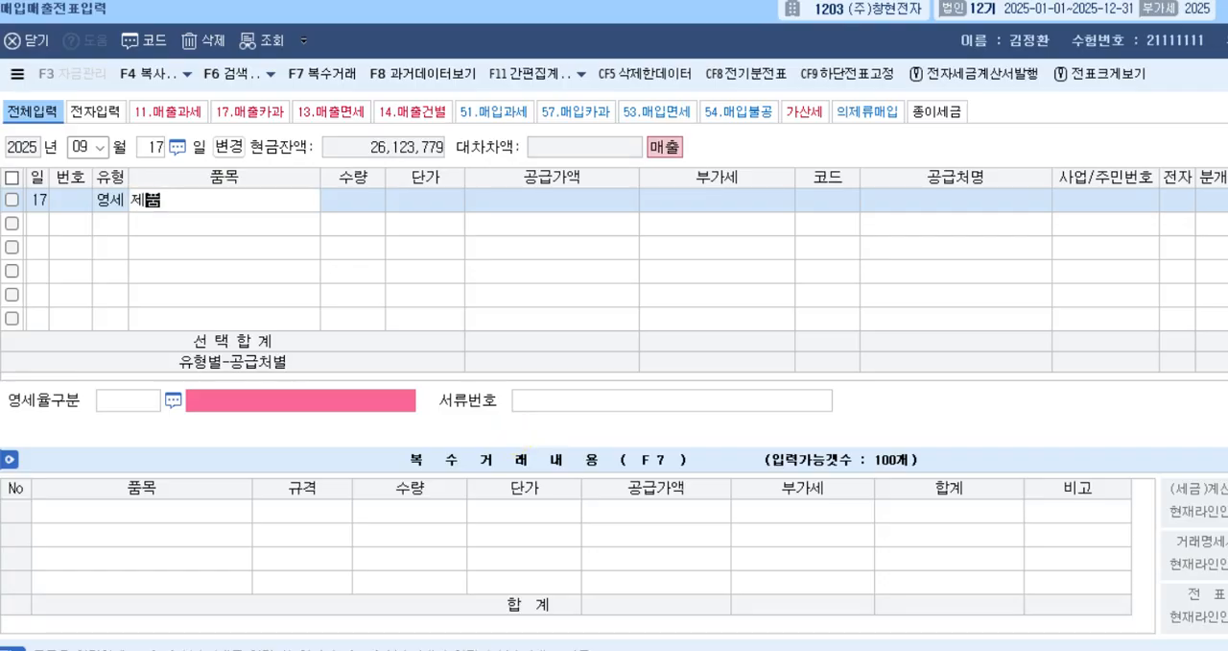
key(Return)
key(Return)
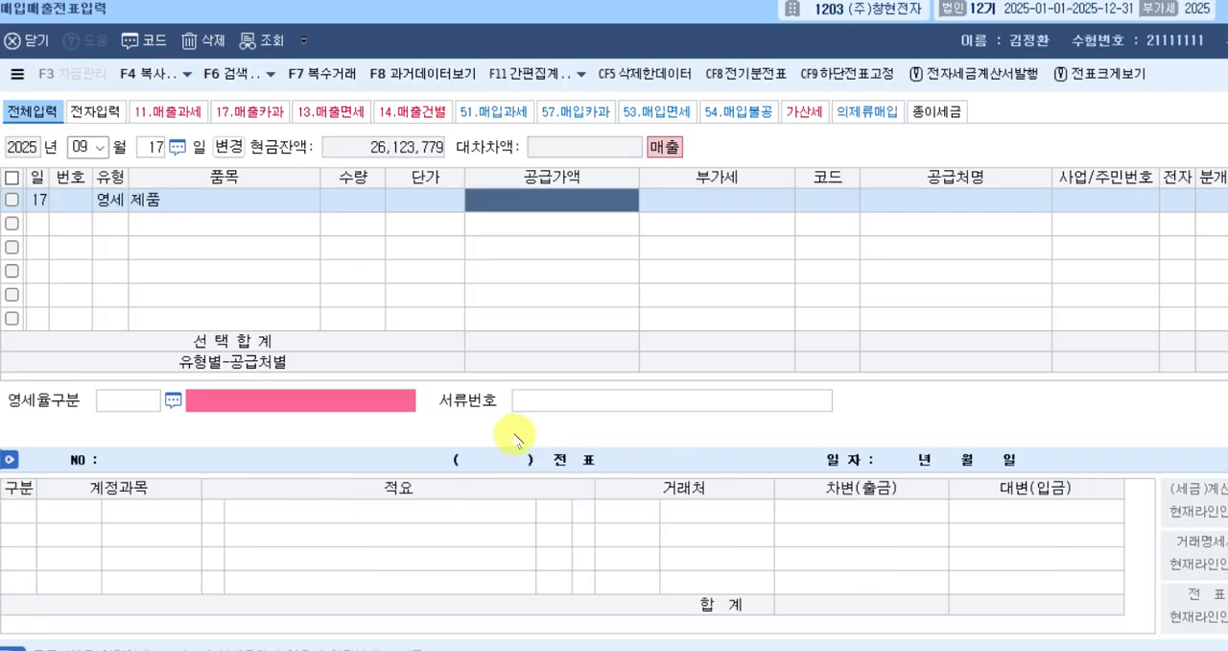
text(2)
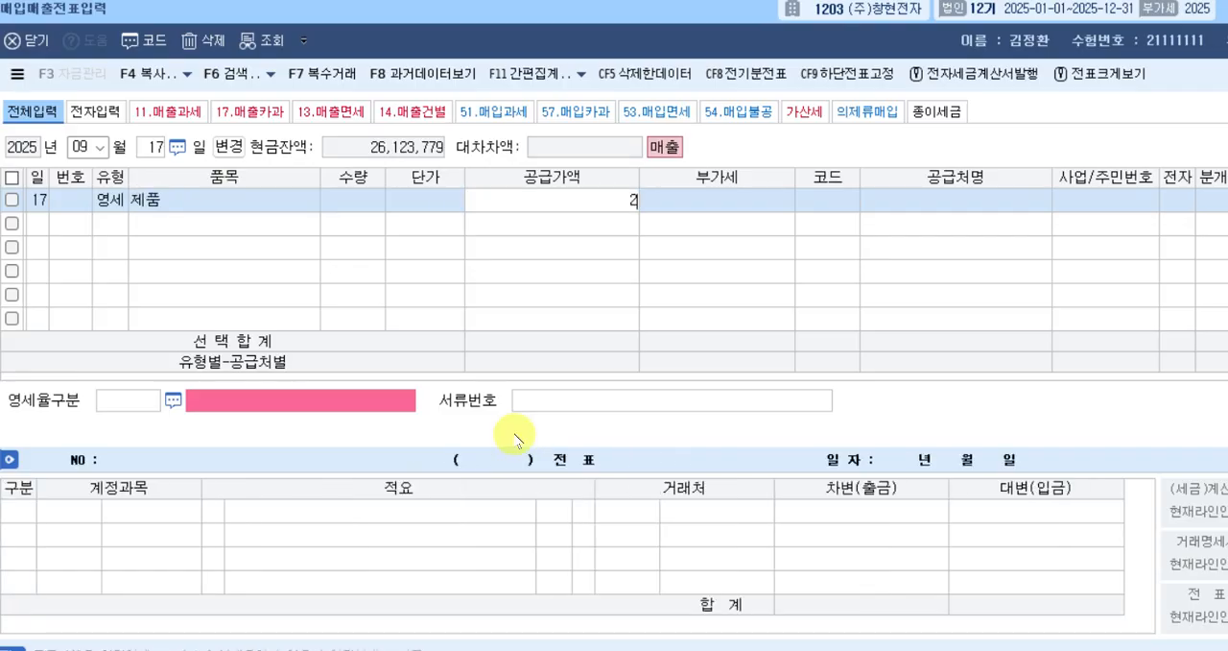
text(5,000,000)
key(Return)
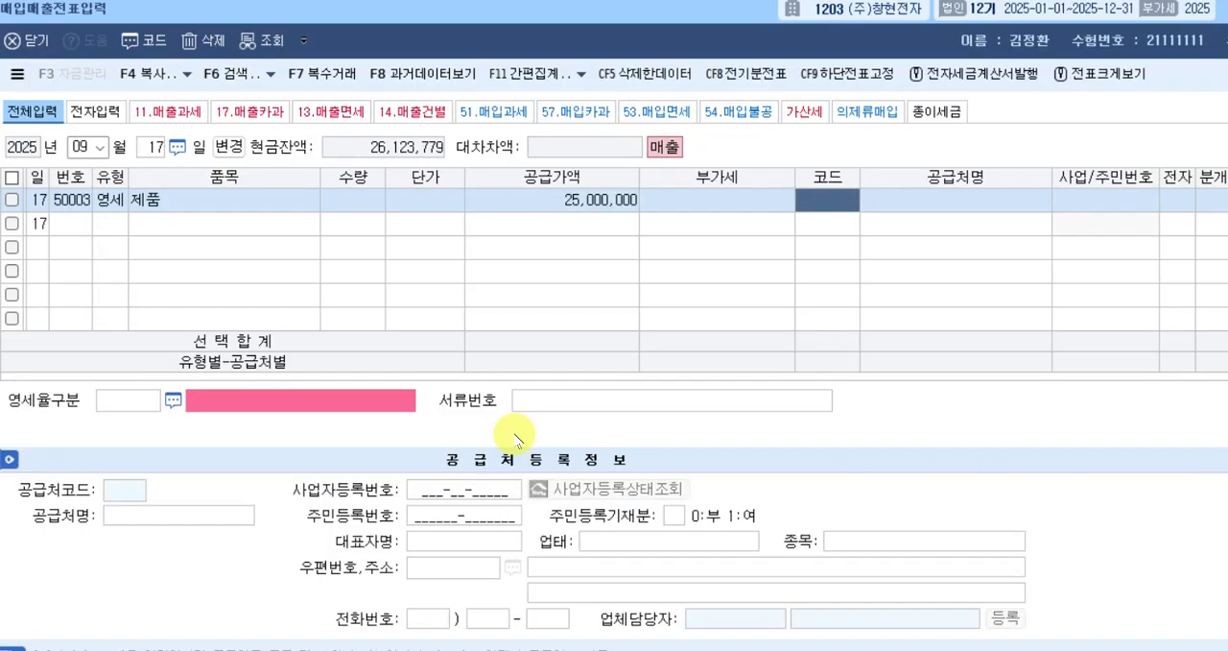
Set the trading partner of the September 17 row to (주)천하 and its 전자 field to 여.
text(천하)
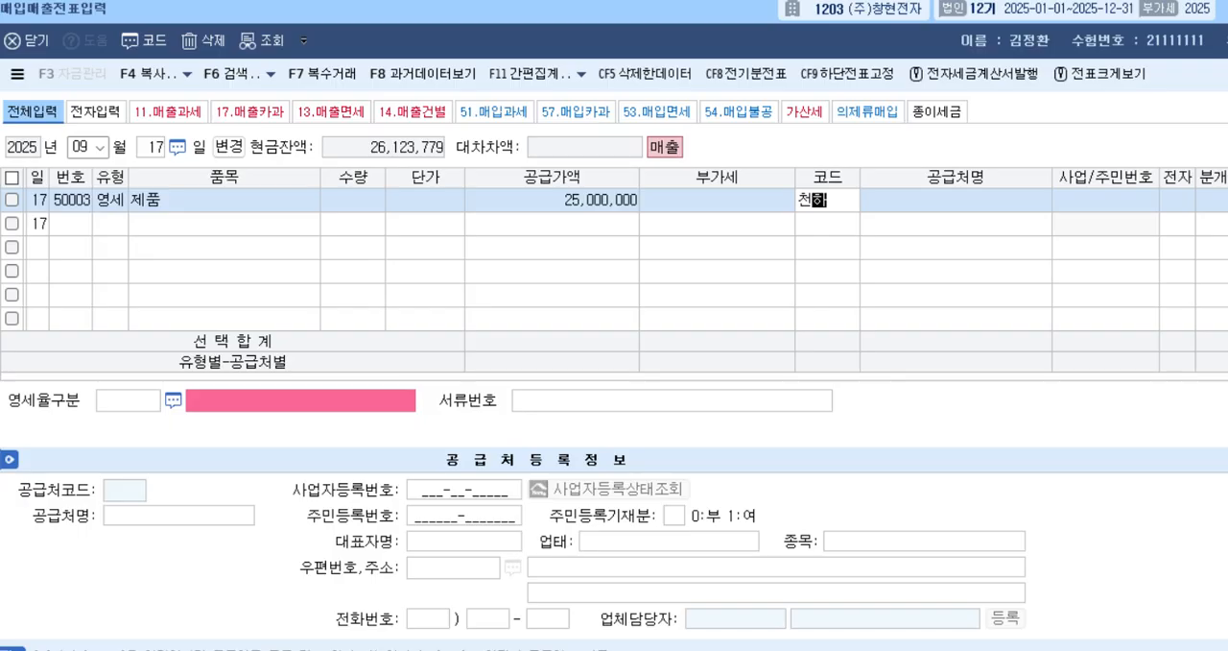
key(Return)
key(Return)
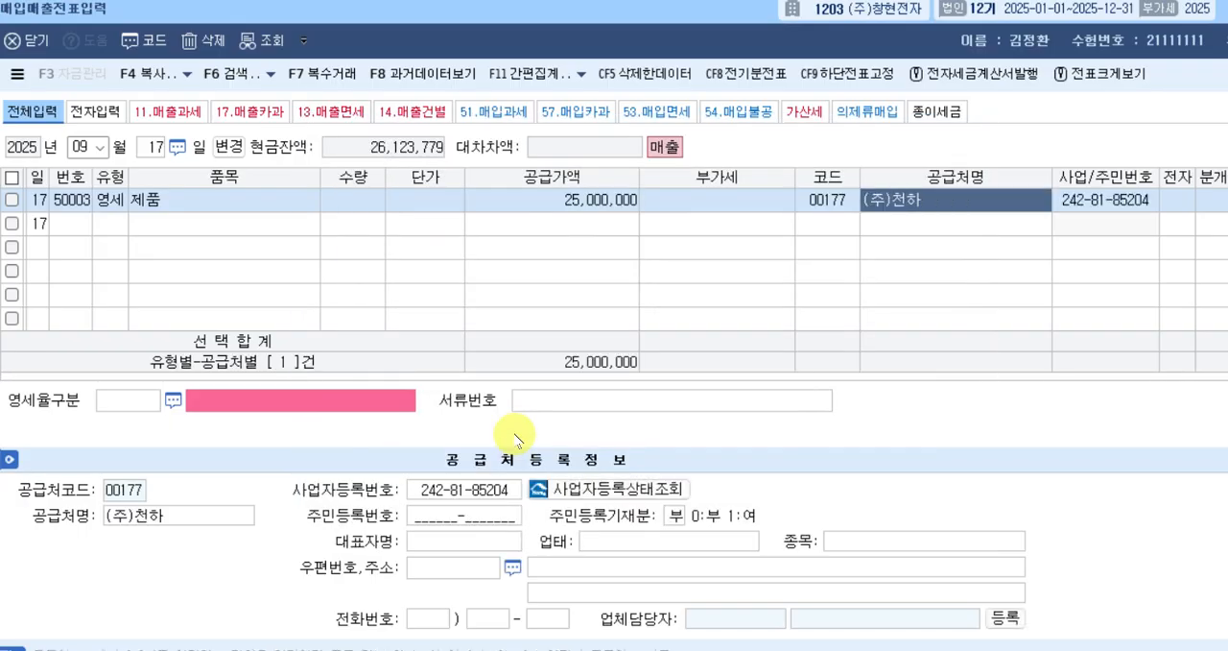
key(Return)
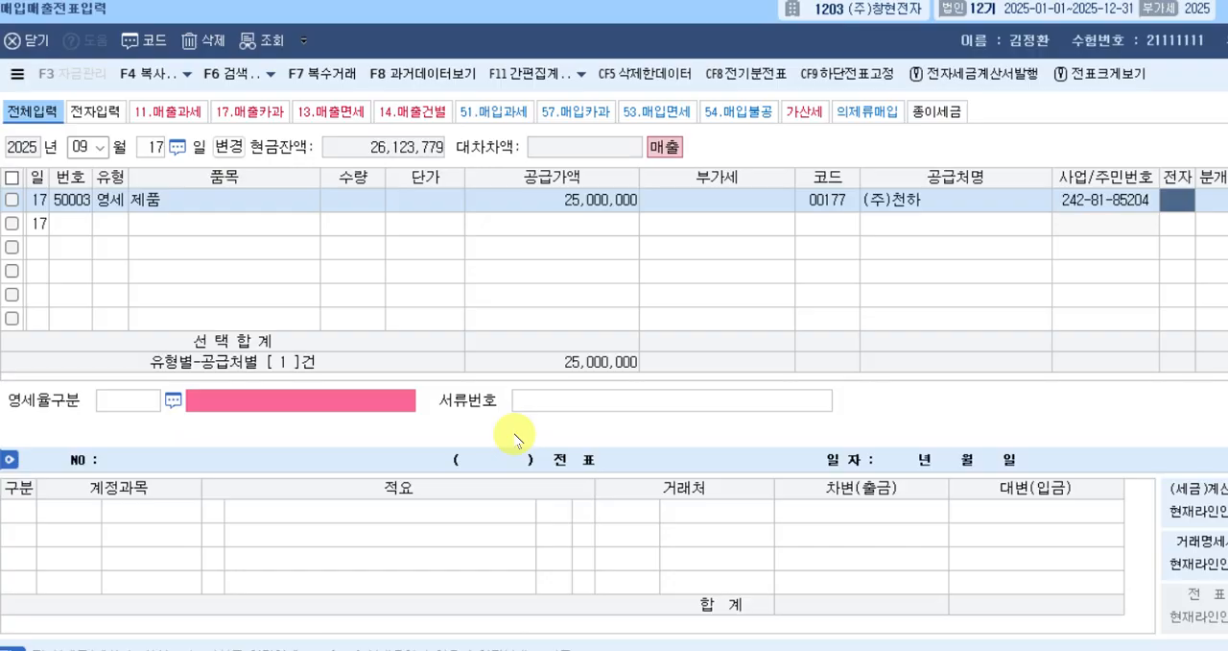
key(Return)
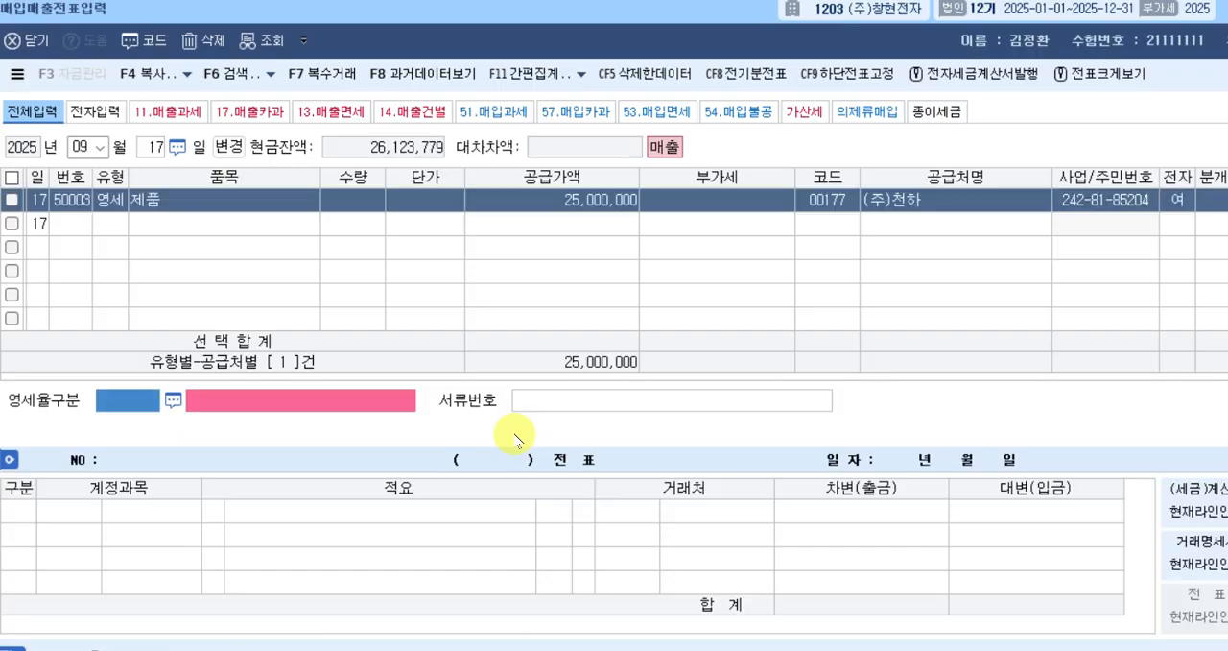
Set the zero-rate category (영세율구분) to 3, 내국신용장 · 구매확인서에 의하여 공급하는 재화, leaving the document number blank.
double_click(117, 411)
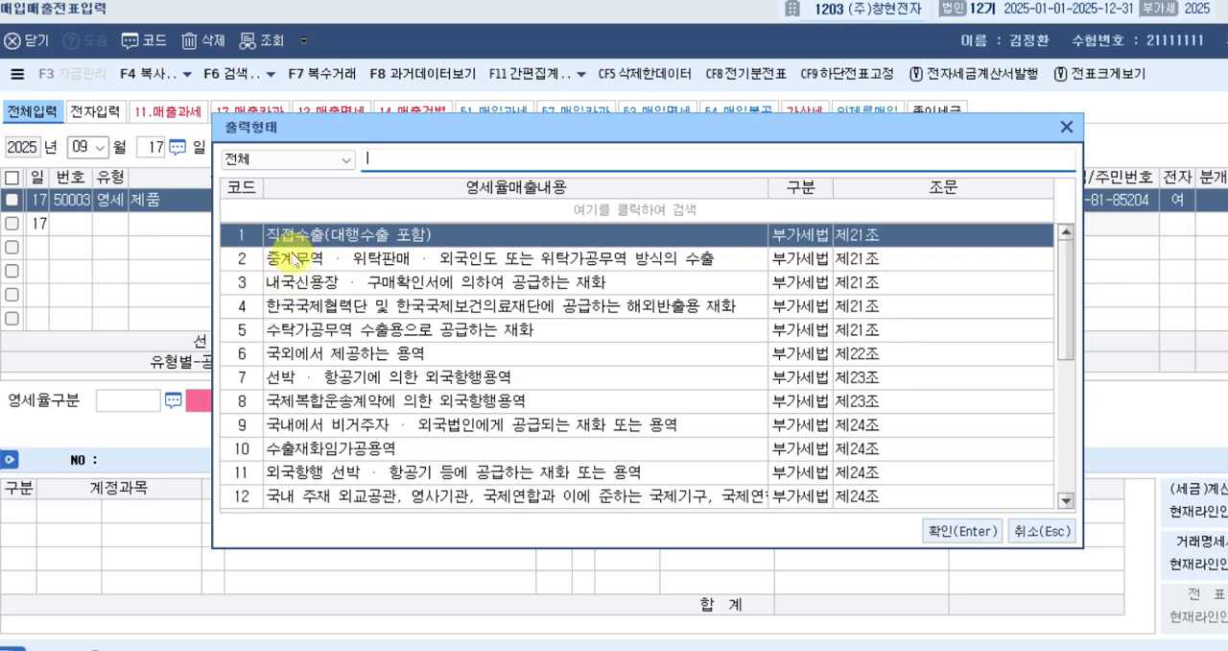
drag(315, 128, 348, 132)
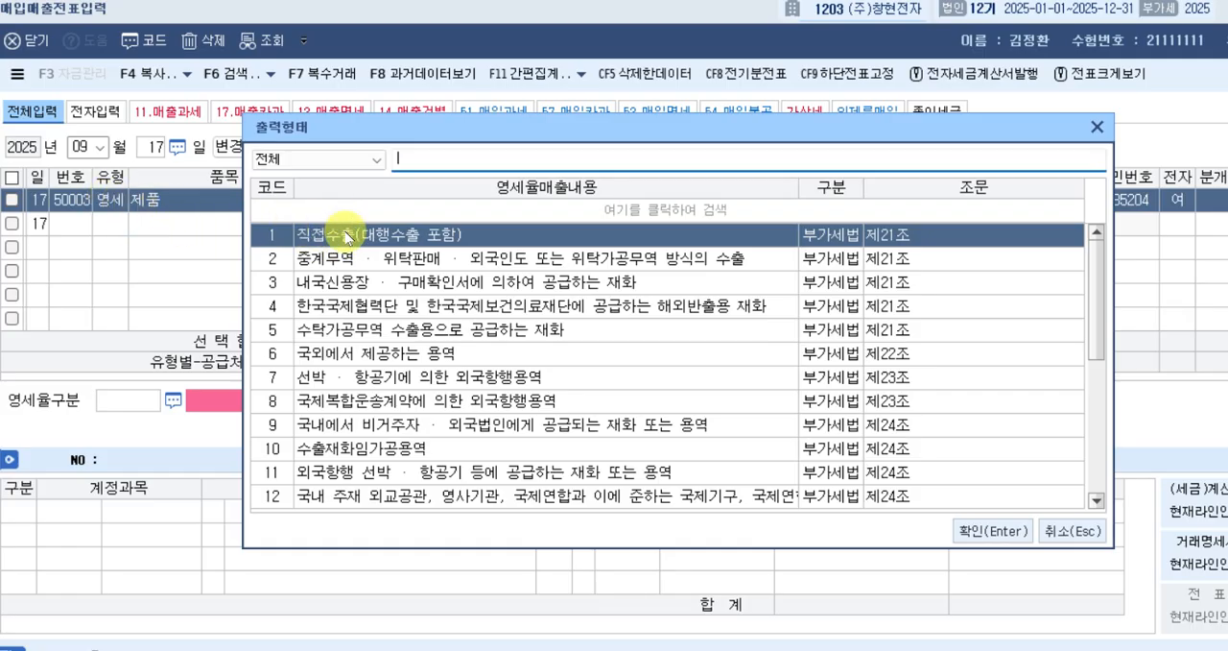
click(347, 285)
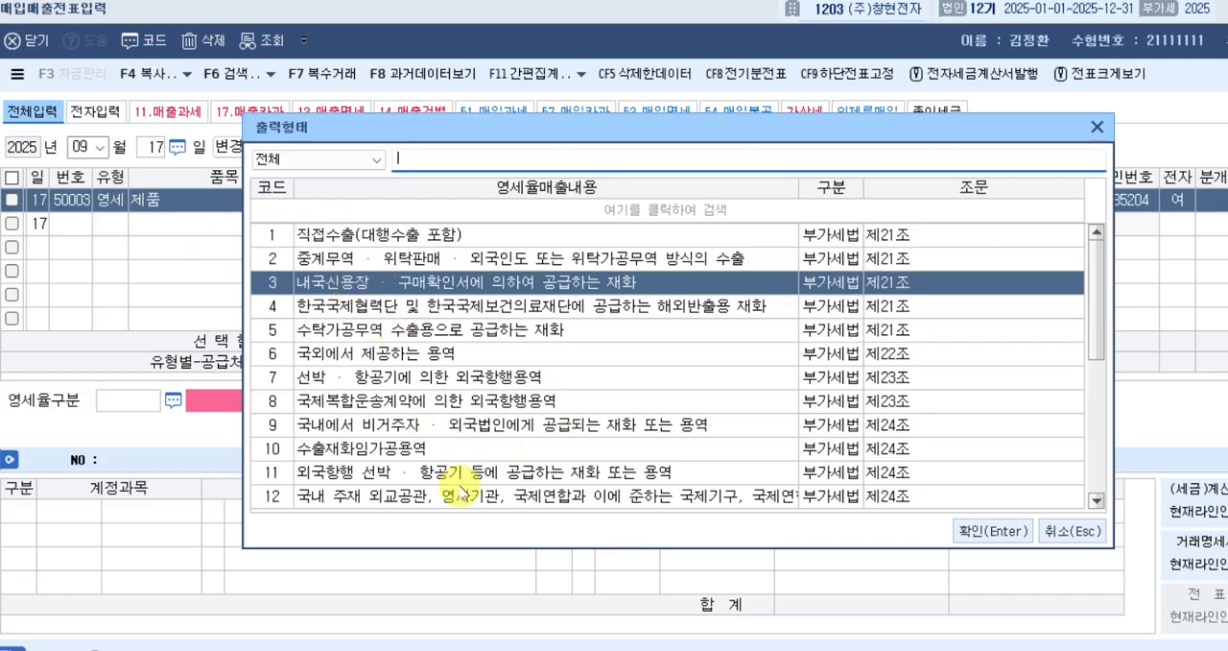
key(Return)
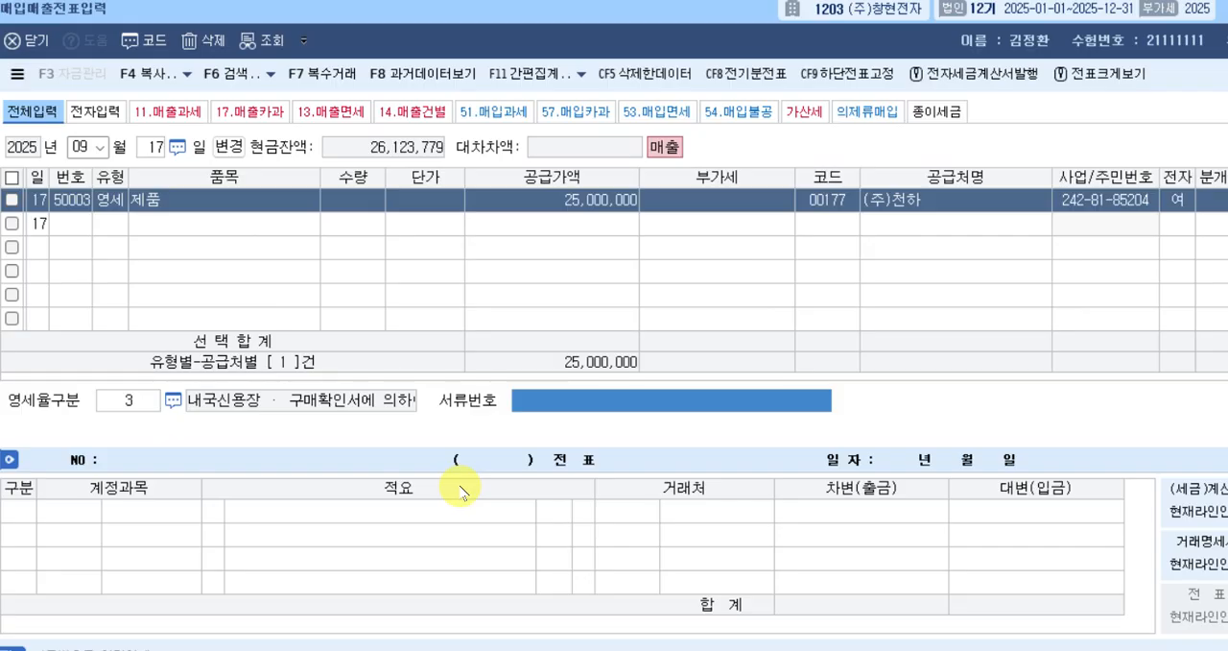
key(Return)
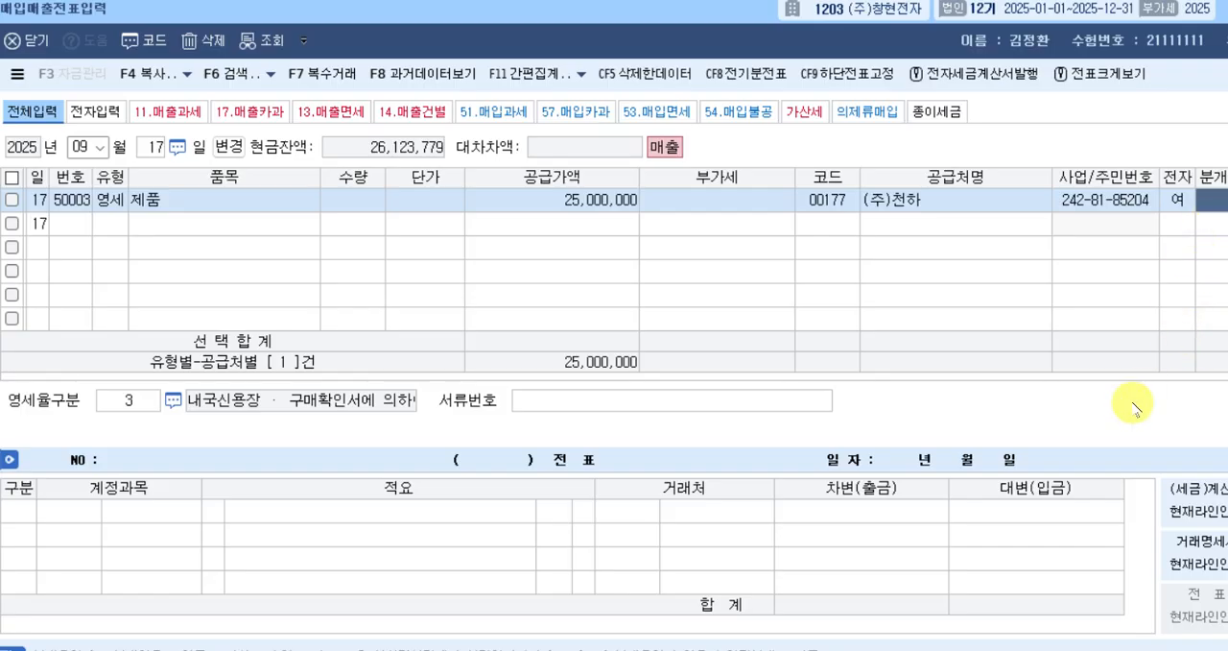
Set the journal type to 혼합 and complete the September 17 voucher with a 25,000,000 debit to account 108 외상매출금.
text(3)
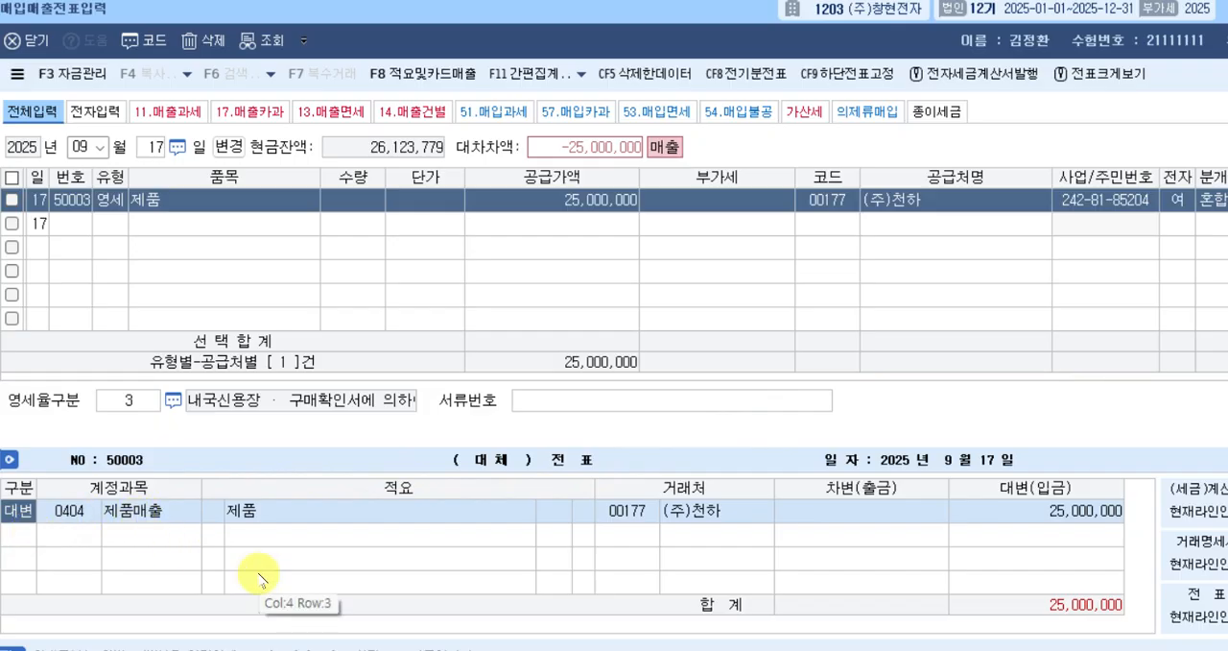
key(Down)
text(3)
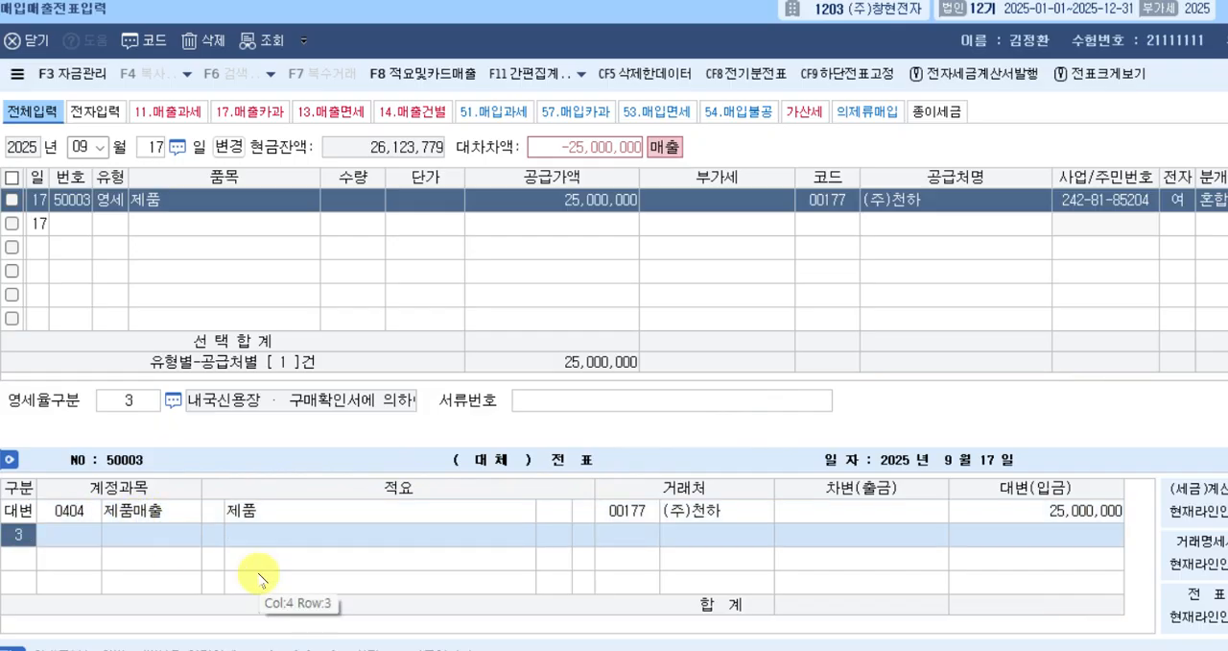
key(Return)
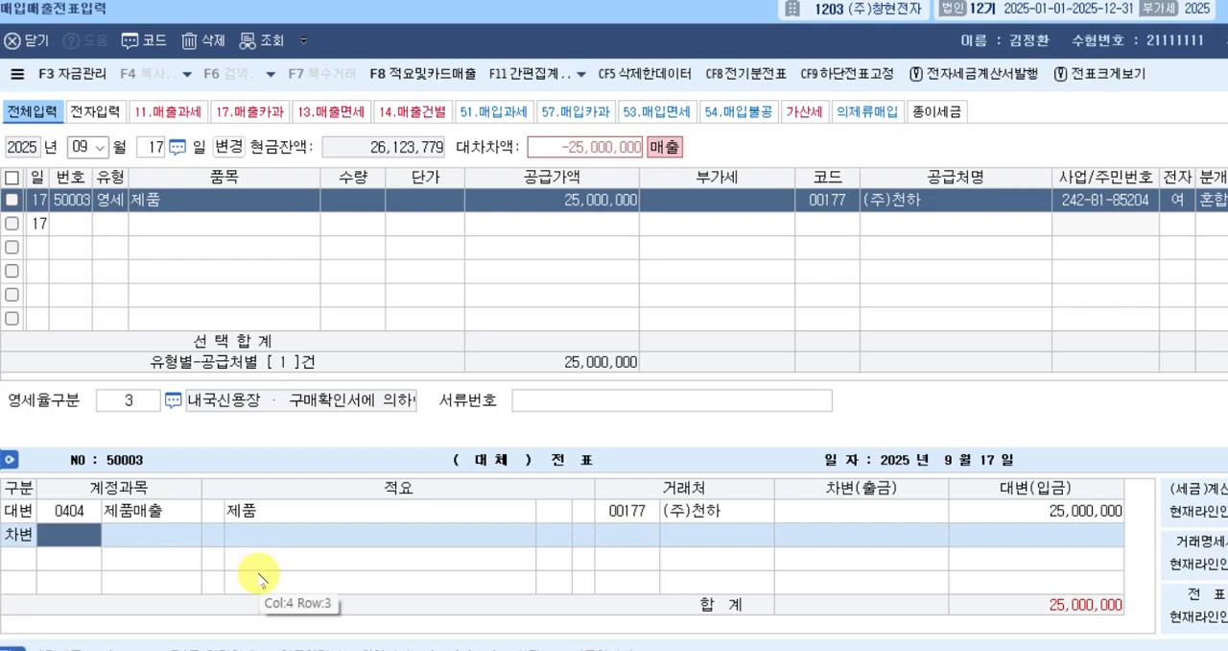
text(108)
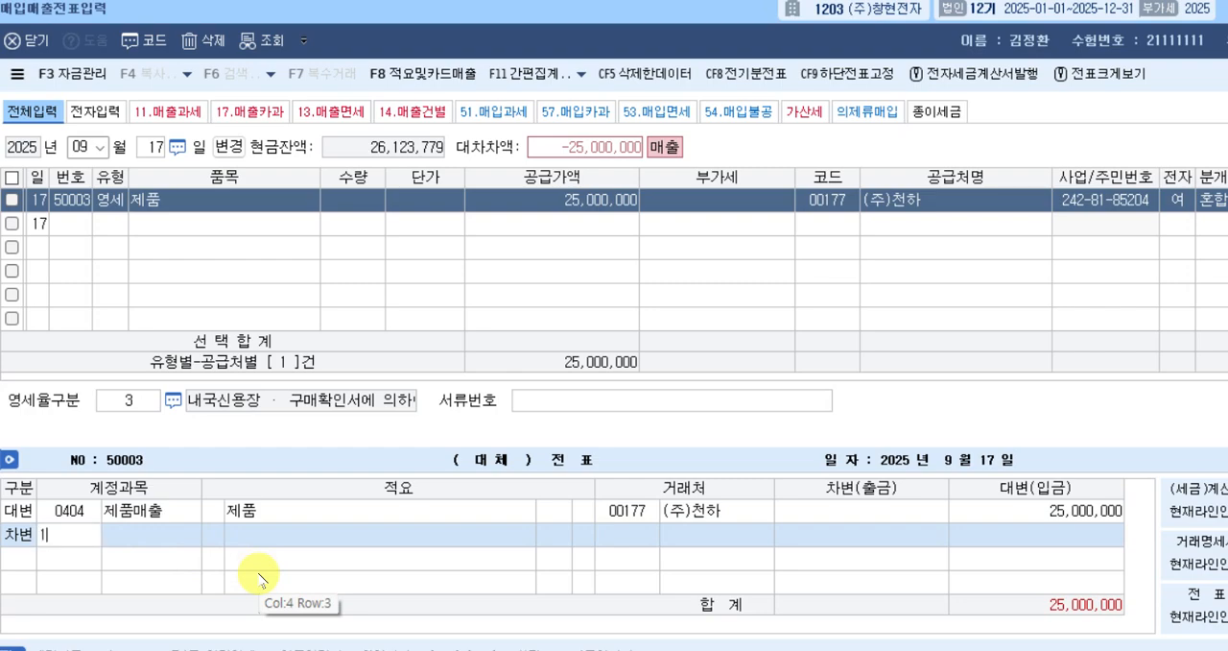
key(Return)
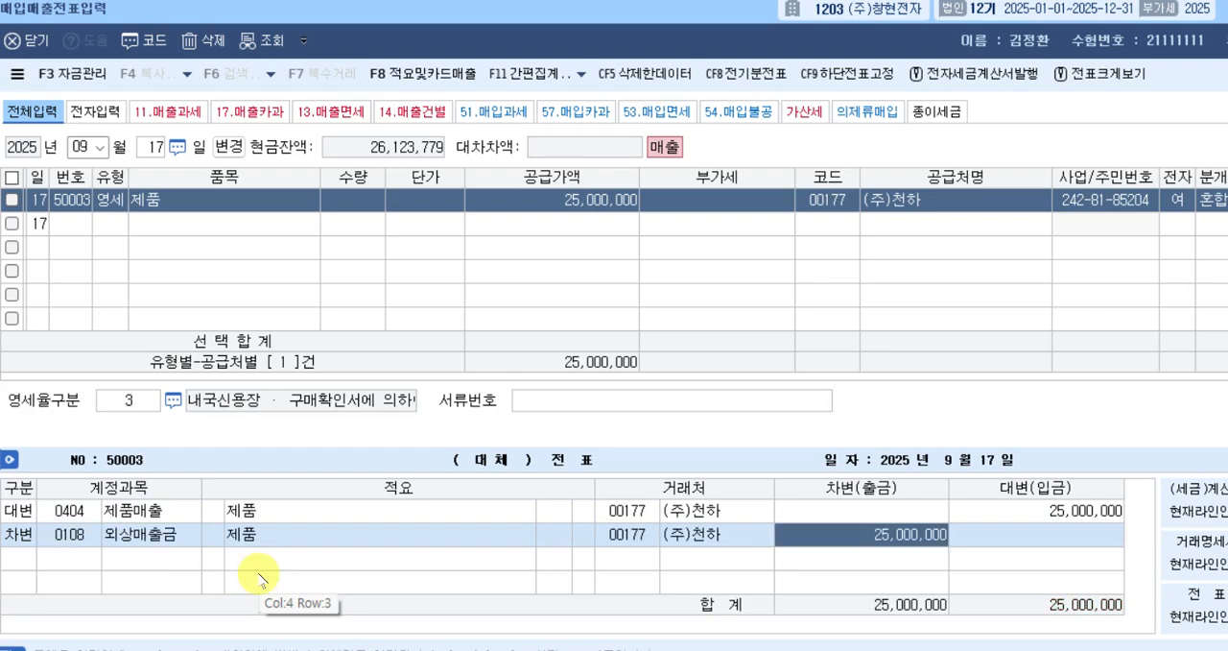
key(Return)
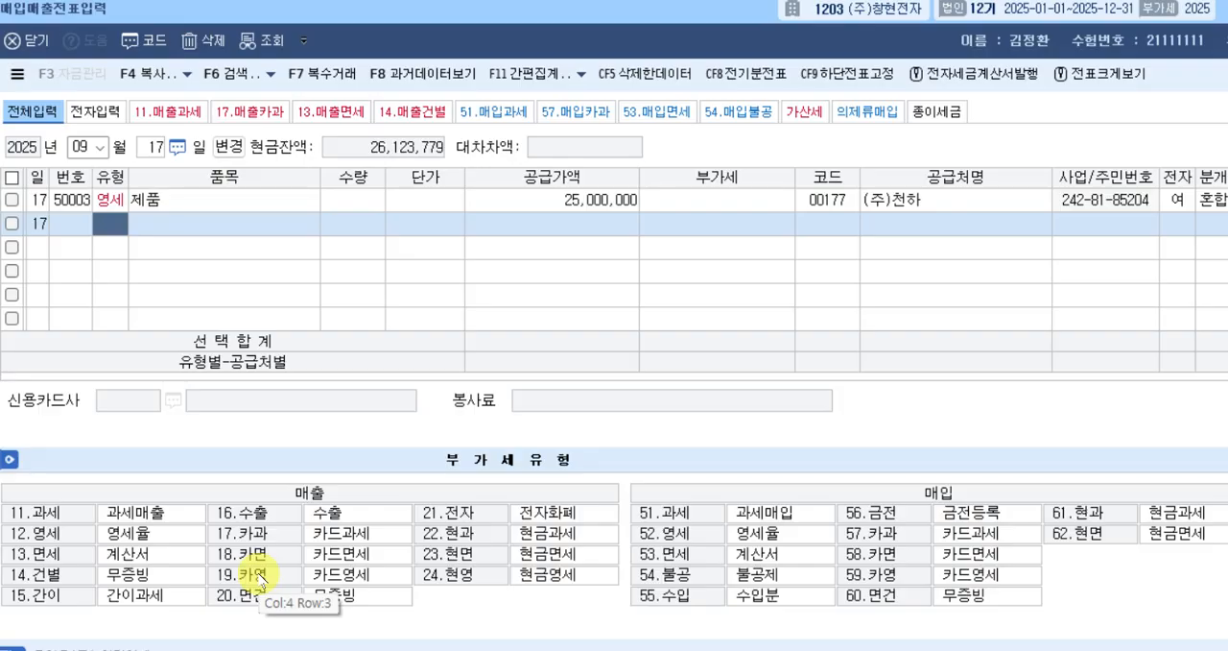
Start a September 20 voucher row with tax type 13, 면세 (계산서).
key(Escape)
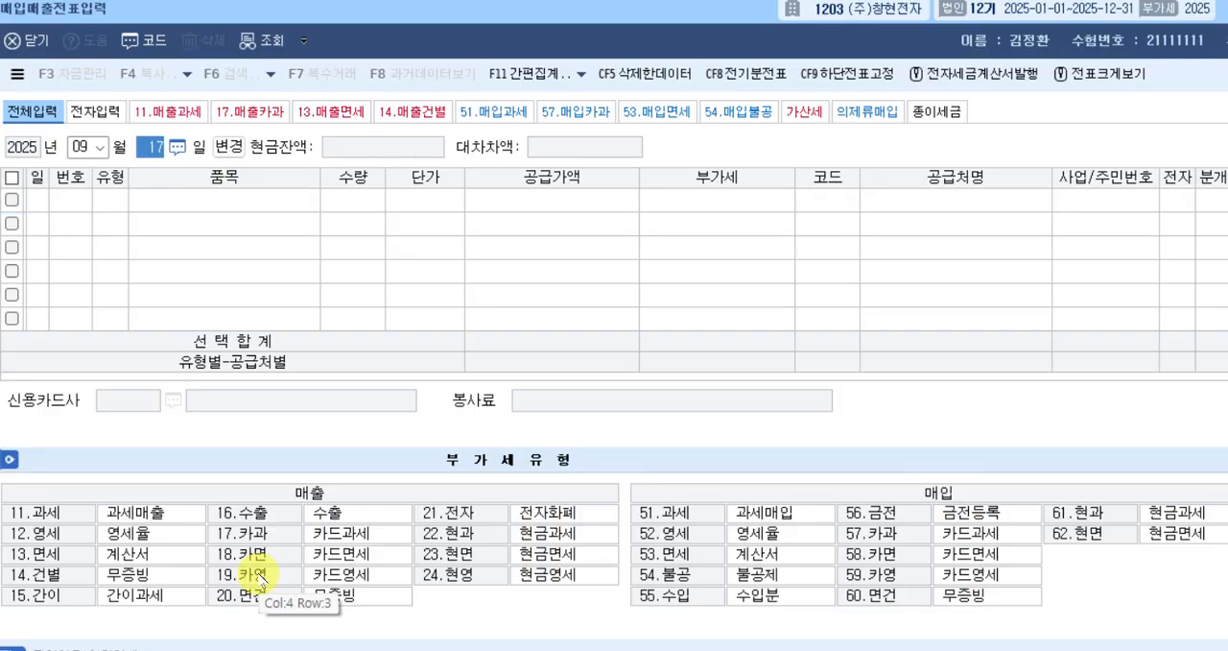
text(20)
key(Return)
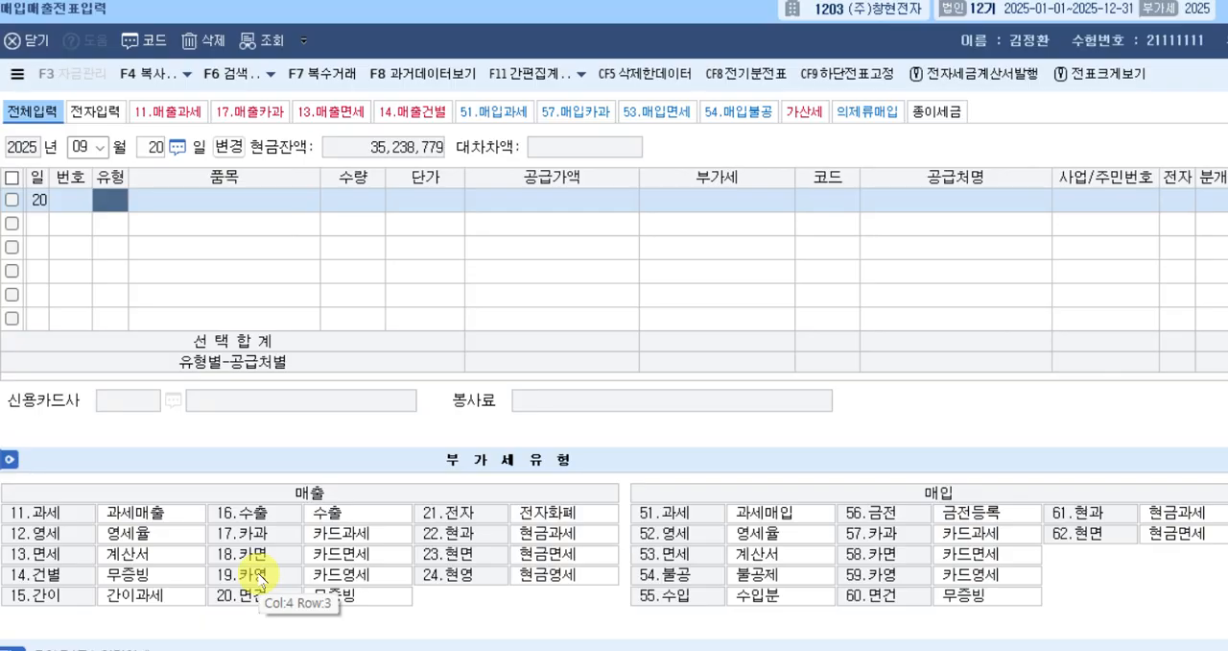
text(13)
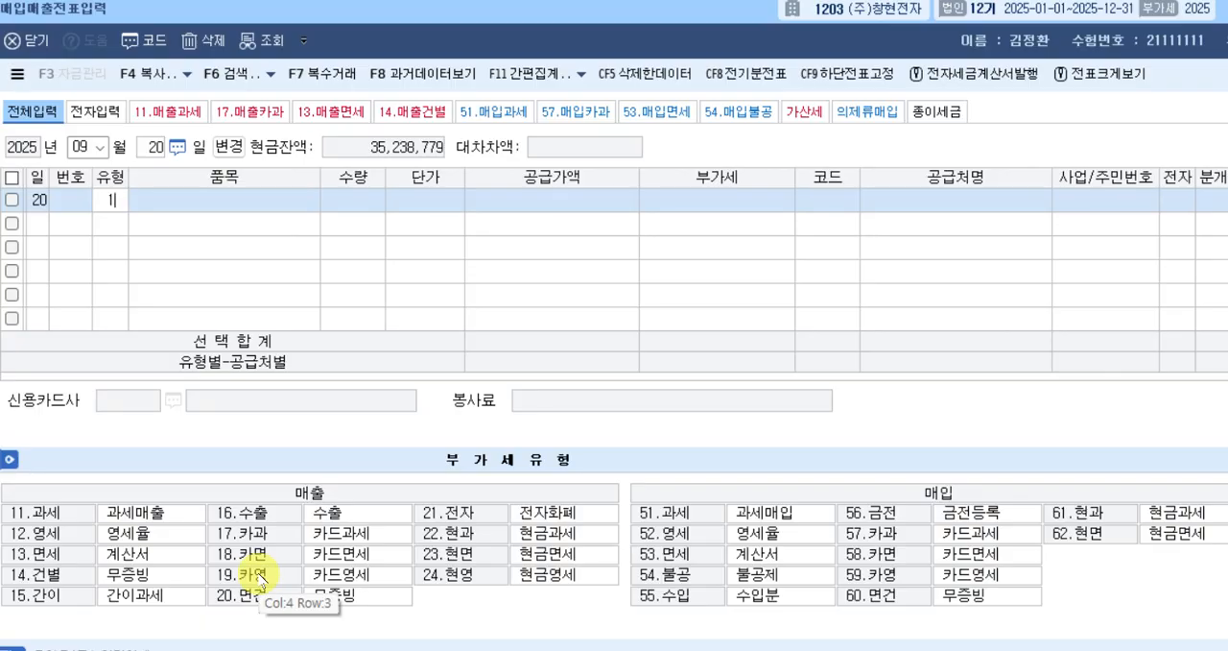
key(Return)
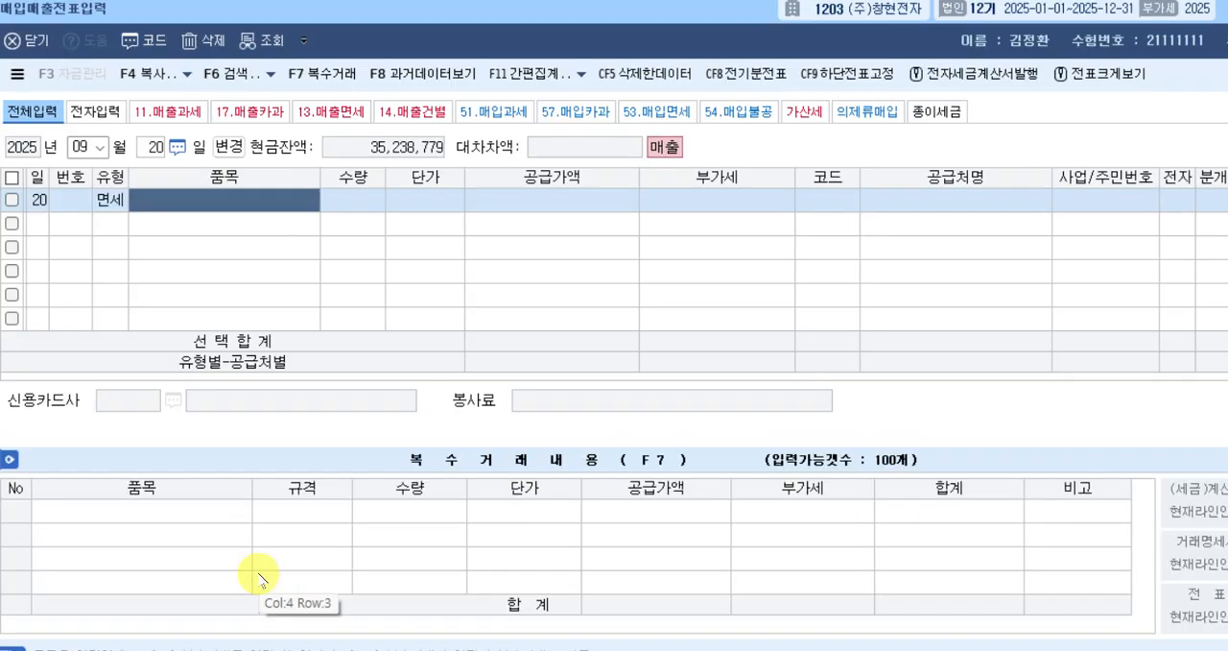
Enter 상품 as the item and 80,000 as the supply value (공급가액) of the September 20 row.
text(상품)
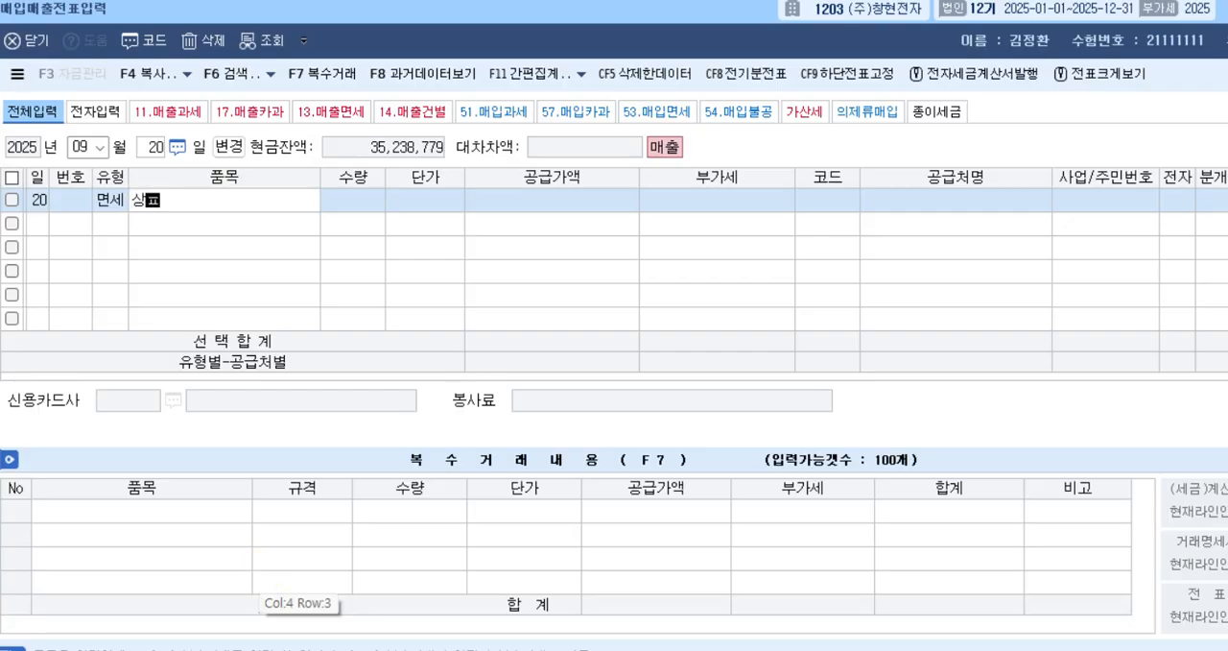
key(Return)
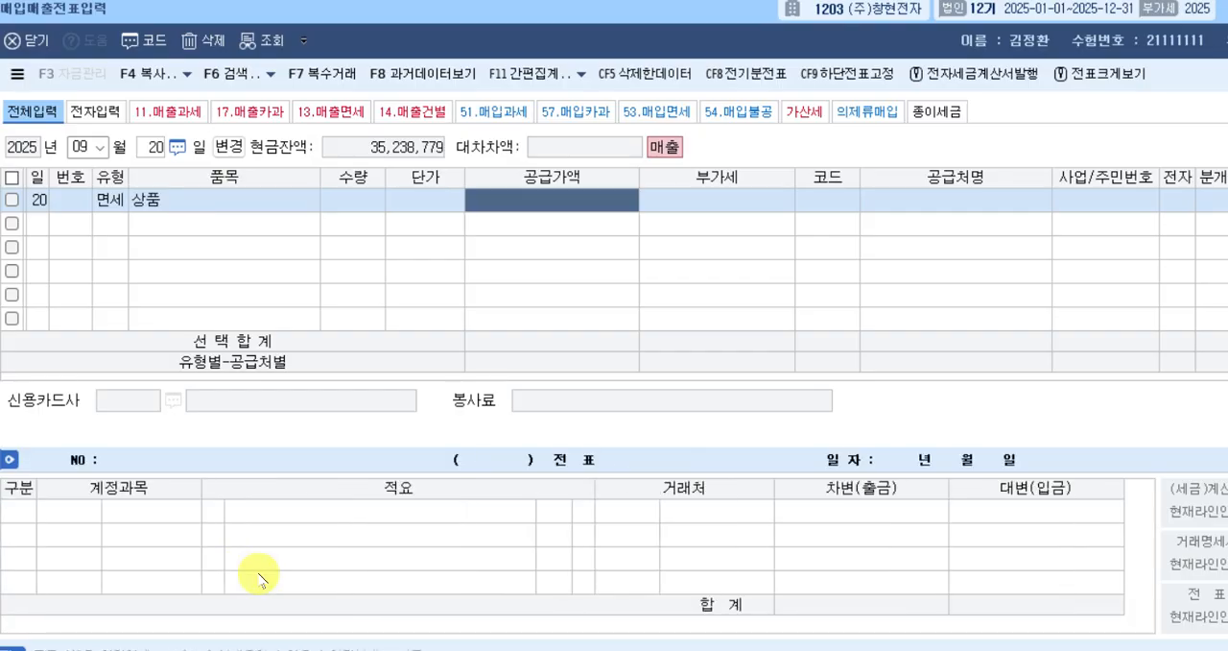
text(800000)
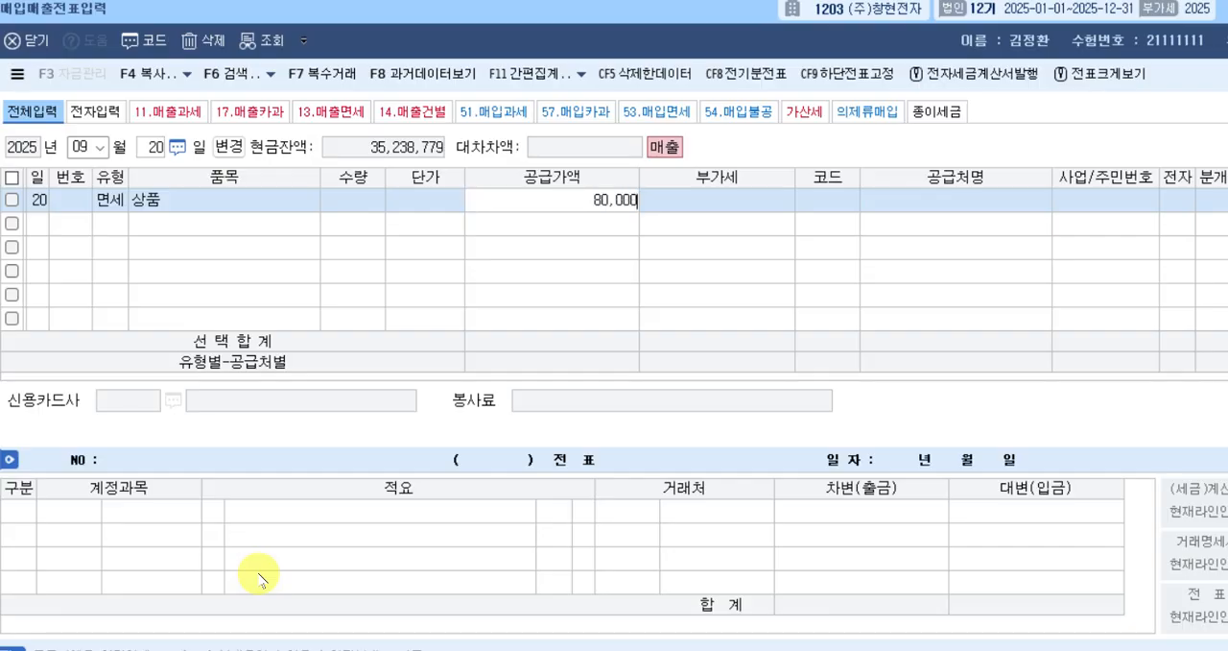
key(Return)
key(Return)
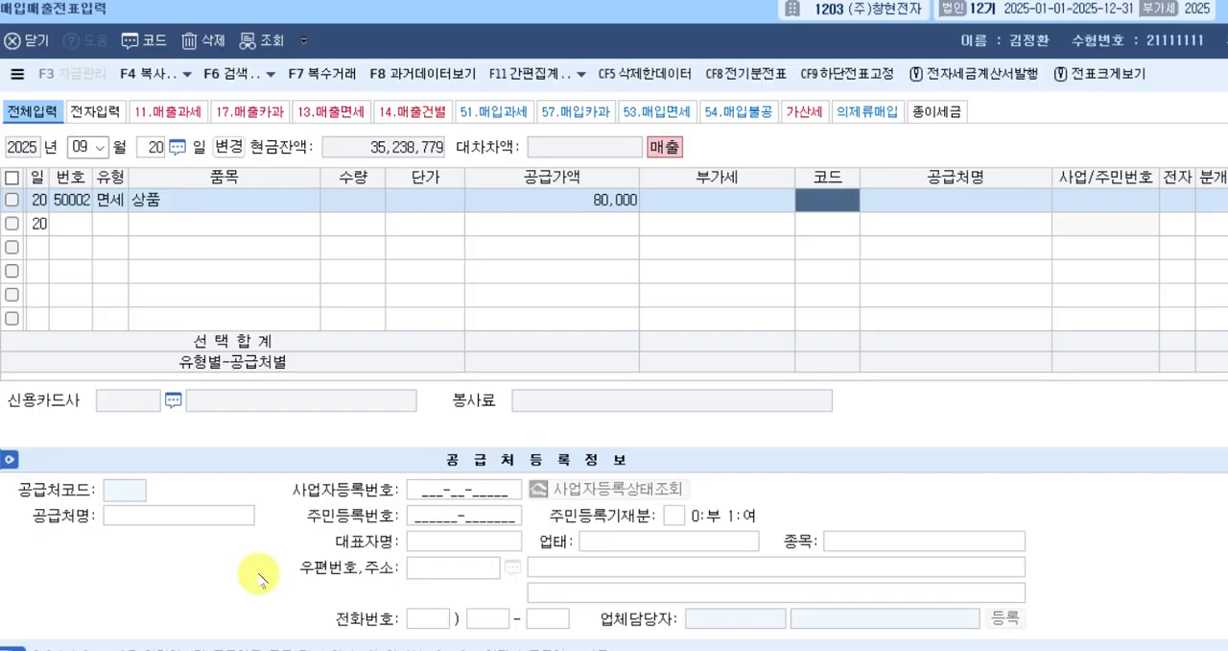
Set the trading partner of the September 20 row to (주)성호 and its 전자 field to 여.
text(성호)
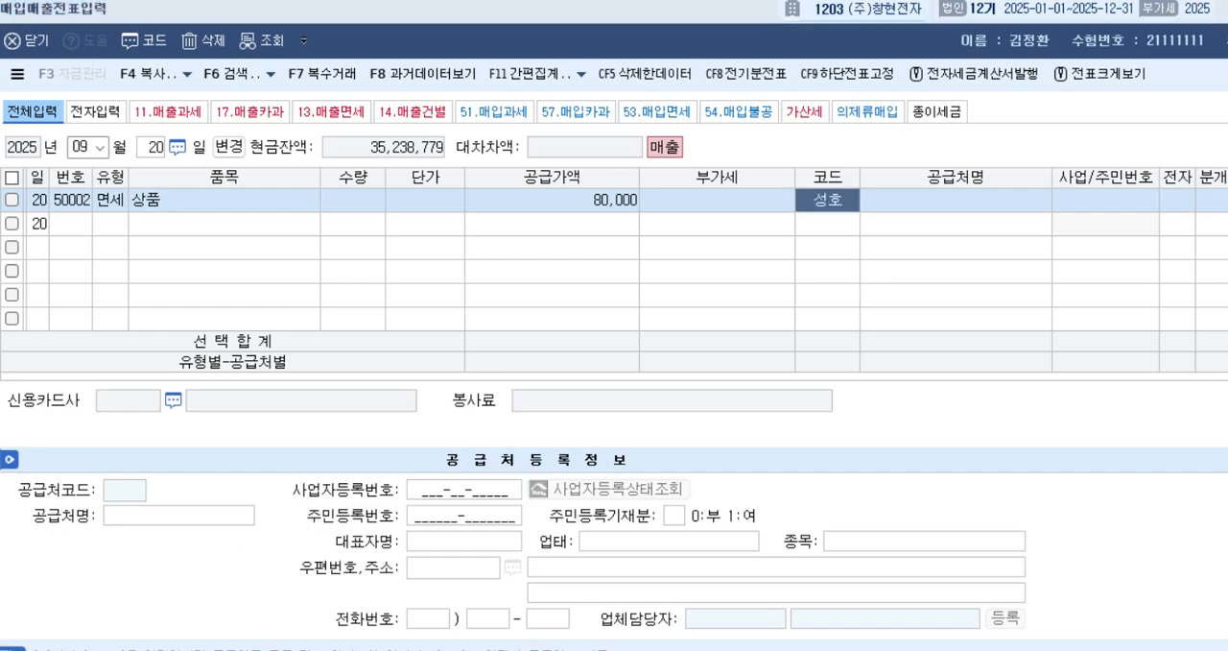
key(Return)
key(Return)
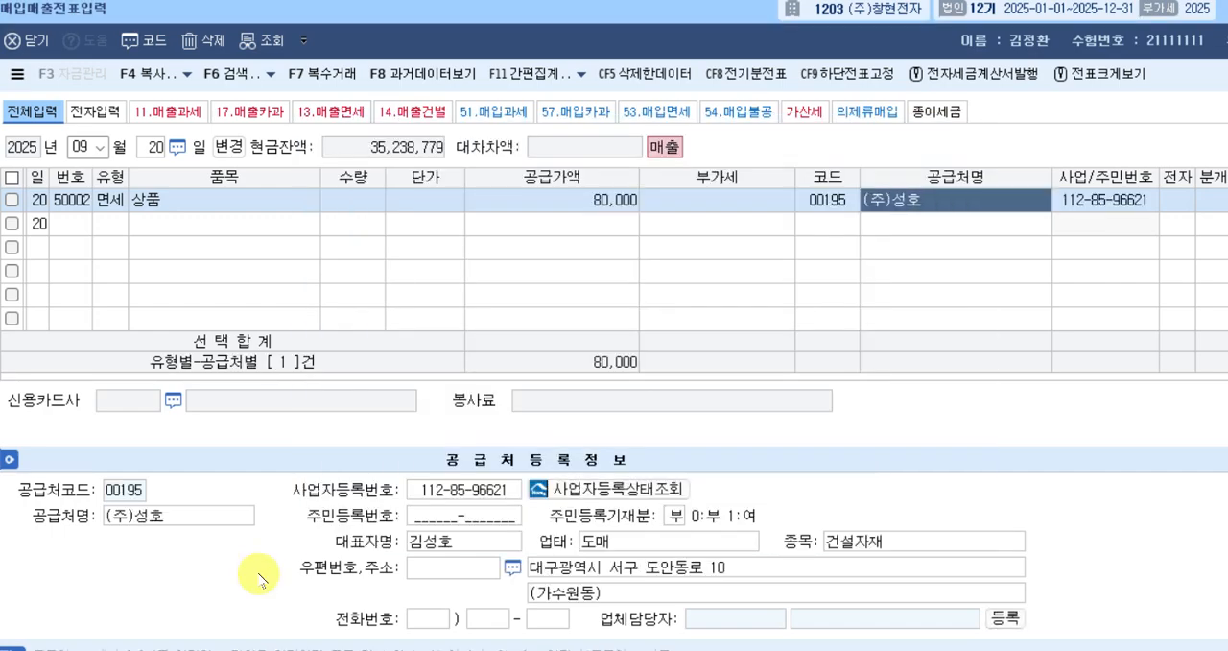
key(Return)
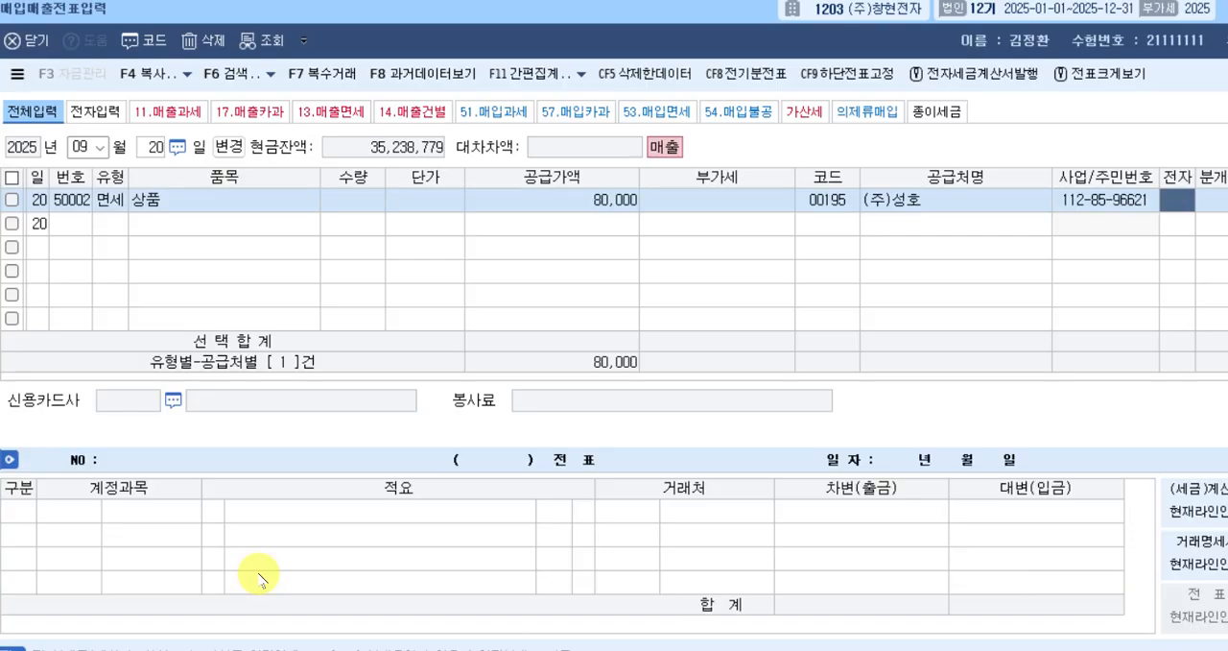
key(1)
key(Return)
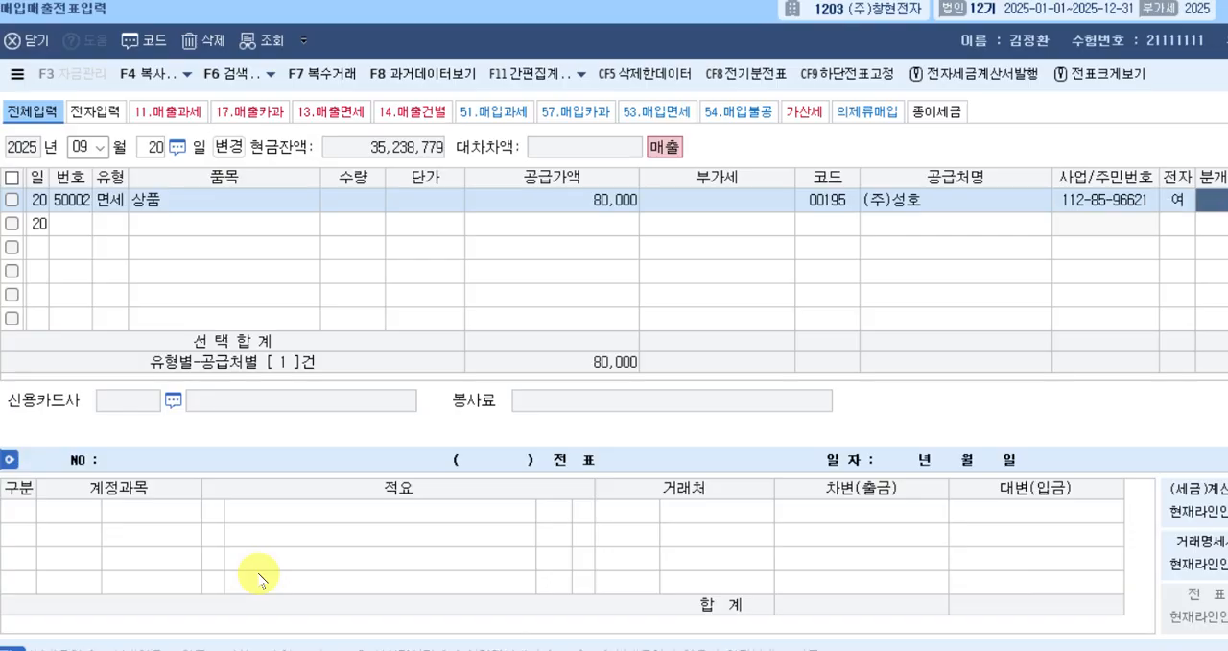
Set the journal type to 혼합 and change the credit line's account from 제품매출 to 상품매출 (0401).
key(3)
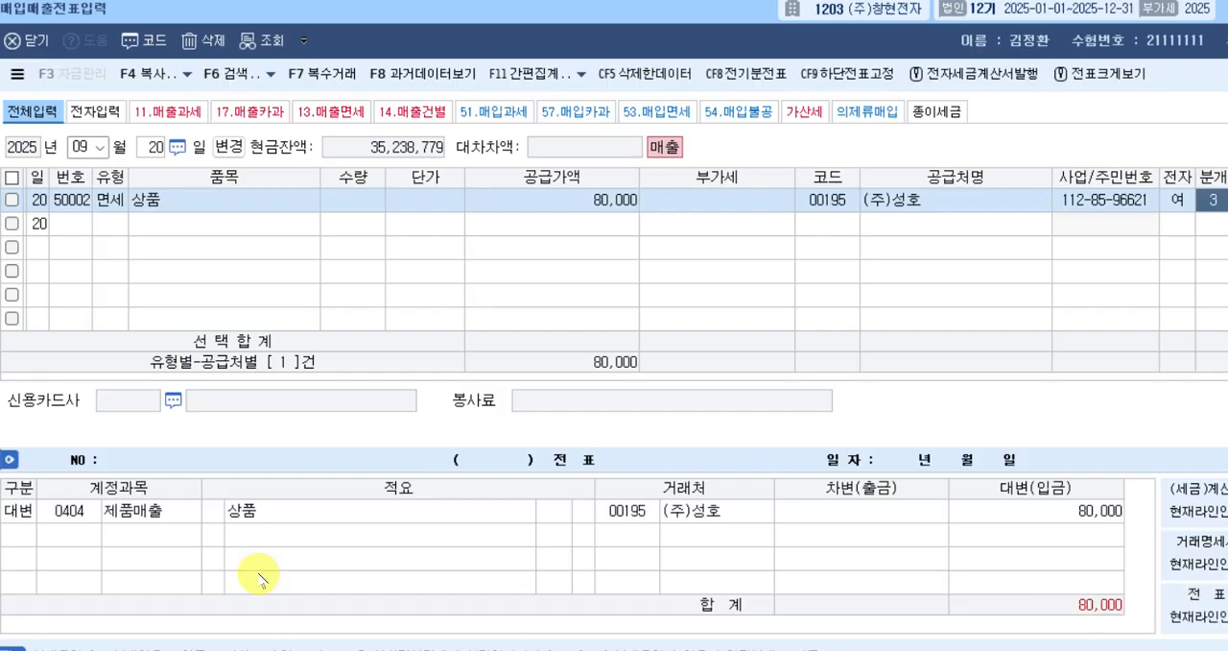
key(Return)
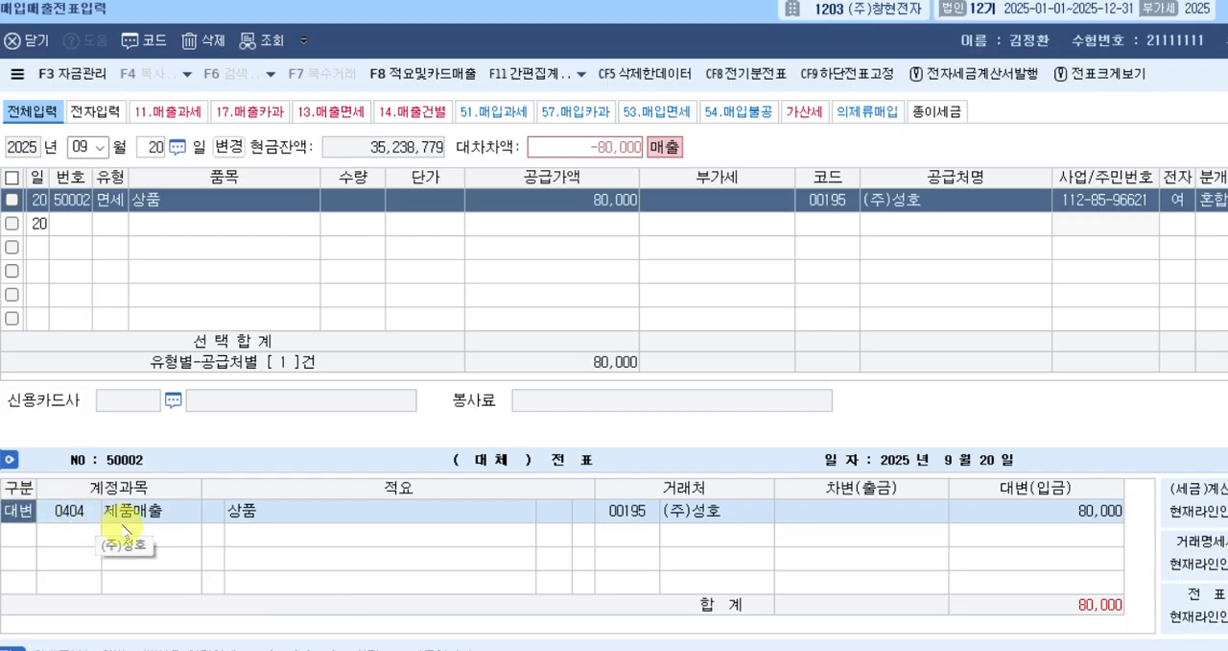
key(Return)
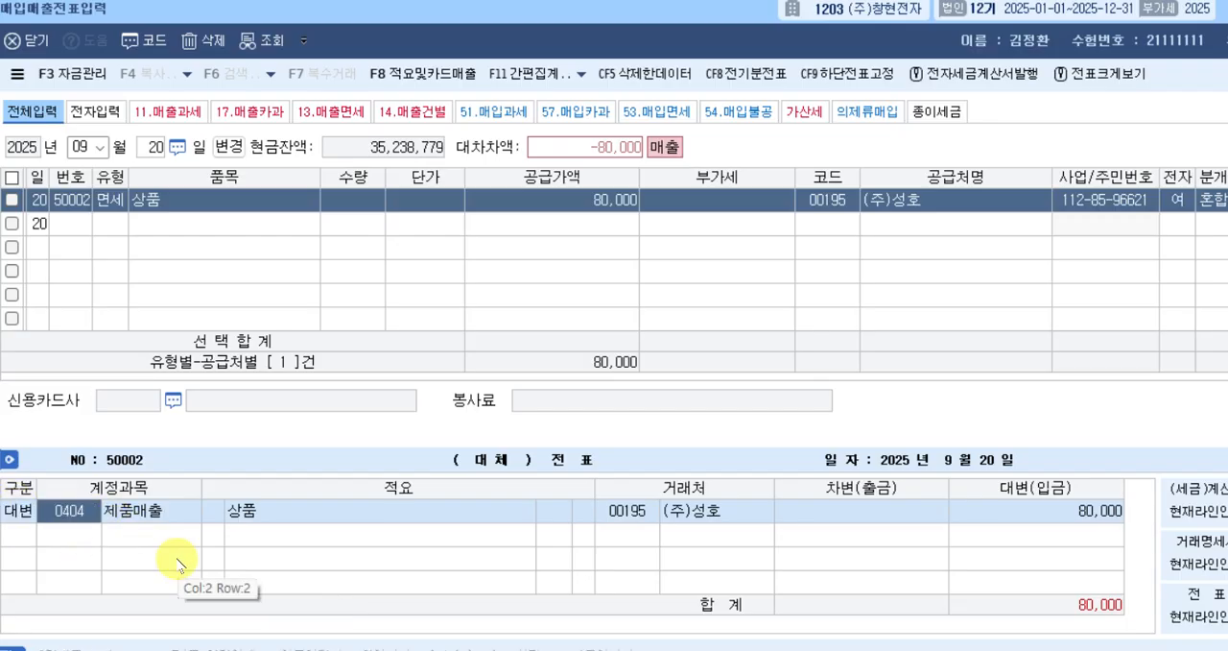
text(상품)
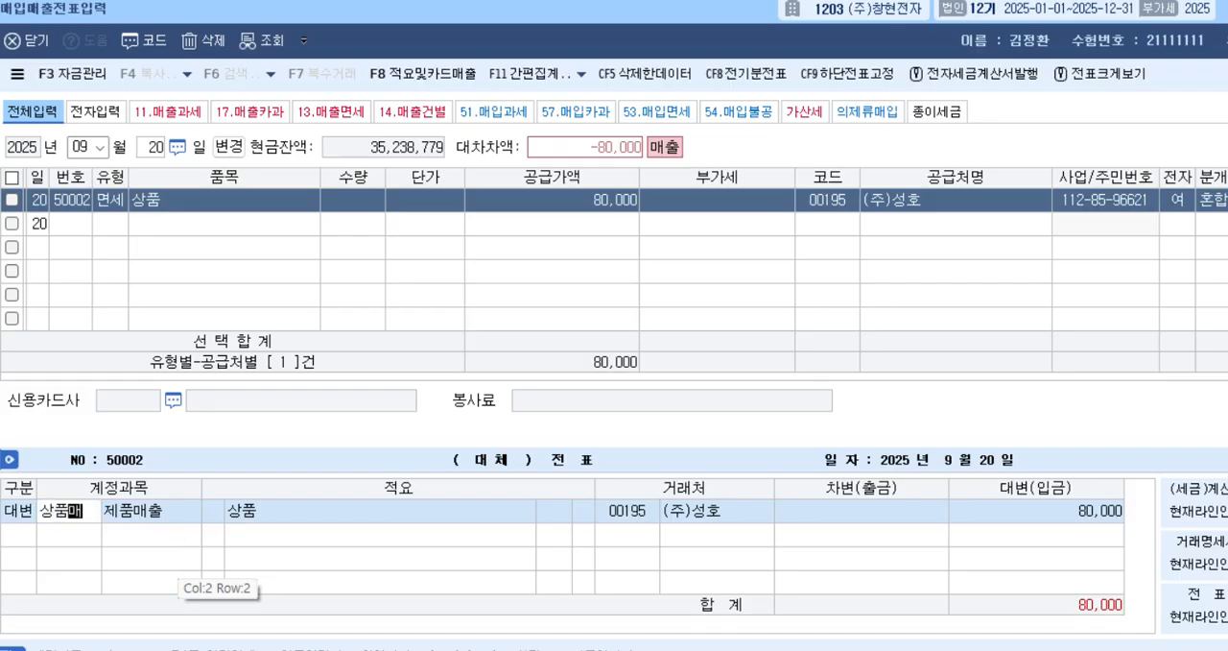
text(매)
key(Return)
key(Return)
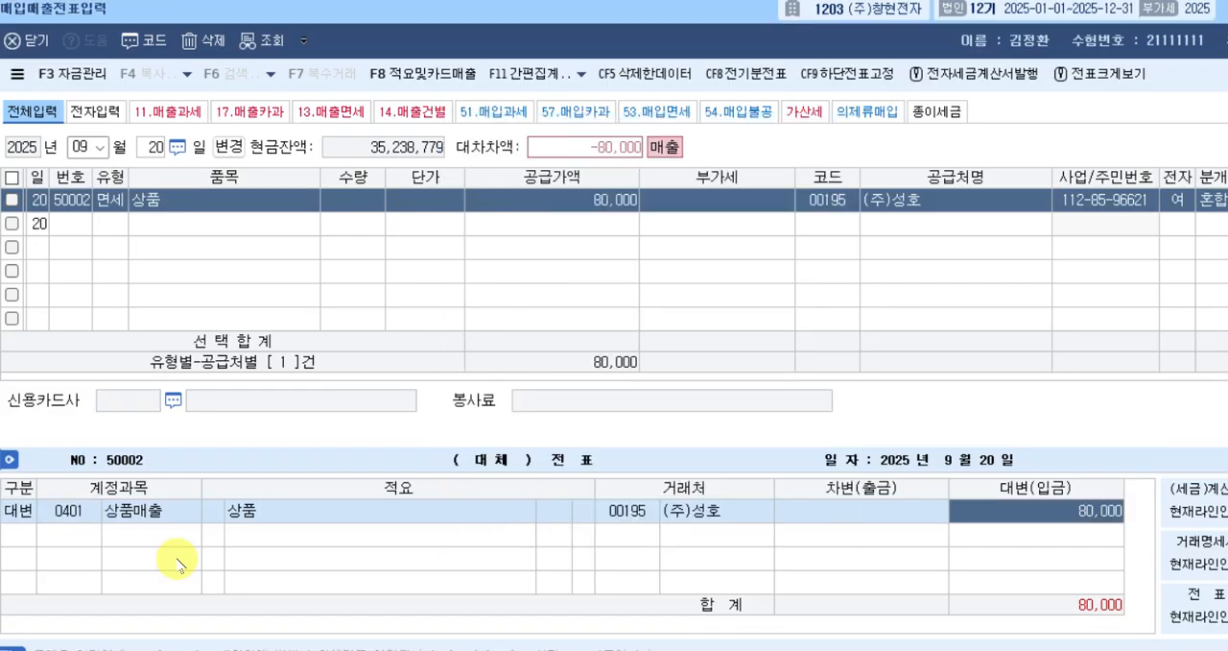
key(Return)
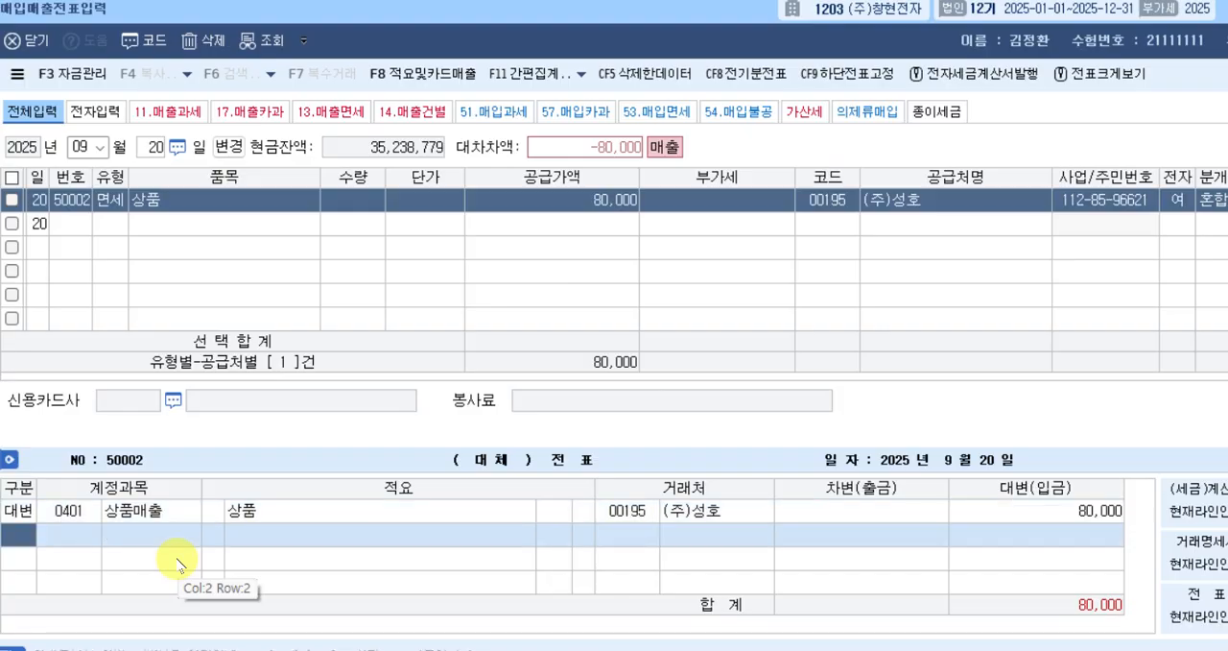
Add a debit line of 80,000 to account 101 현금 and complete the September 20 voucher.
text(3)
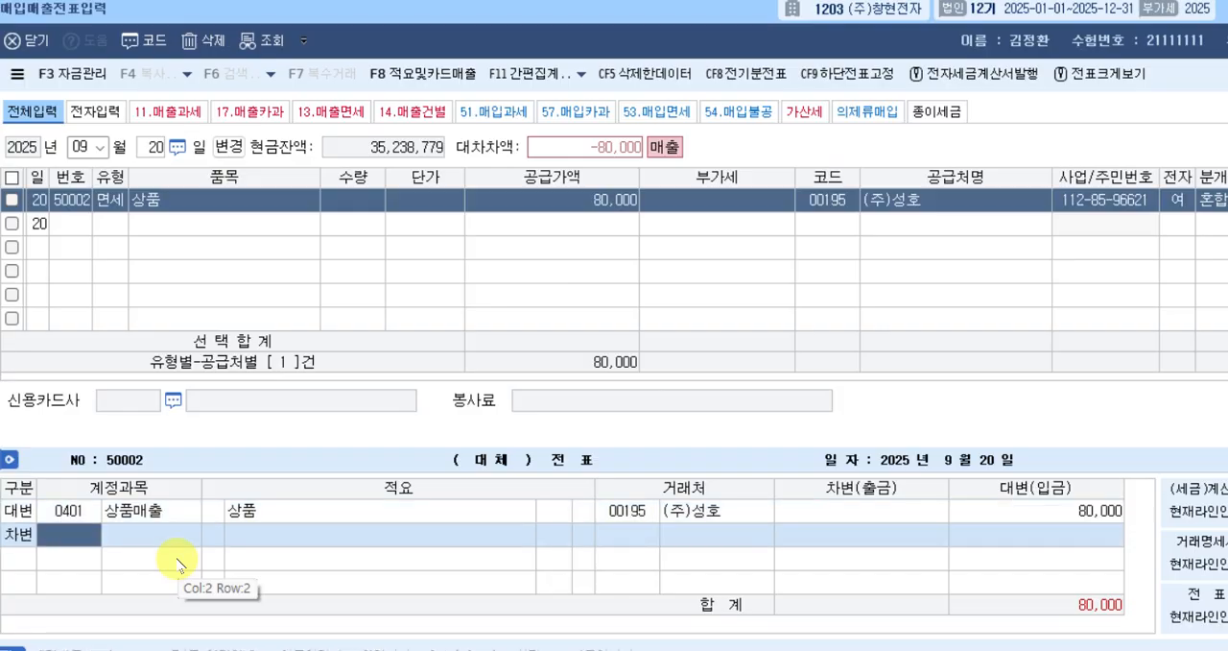
text(101)
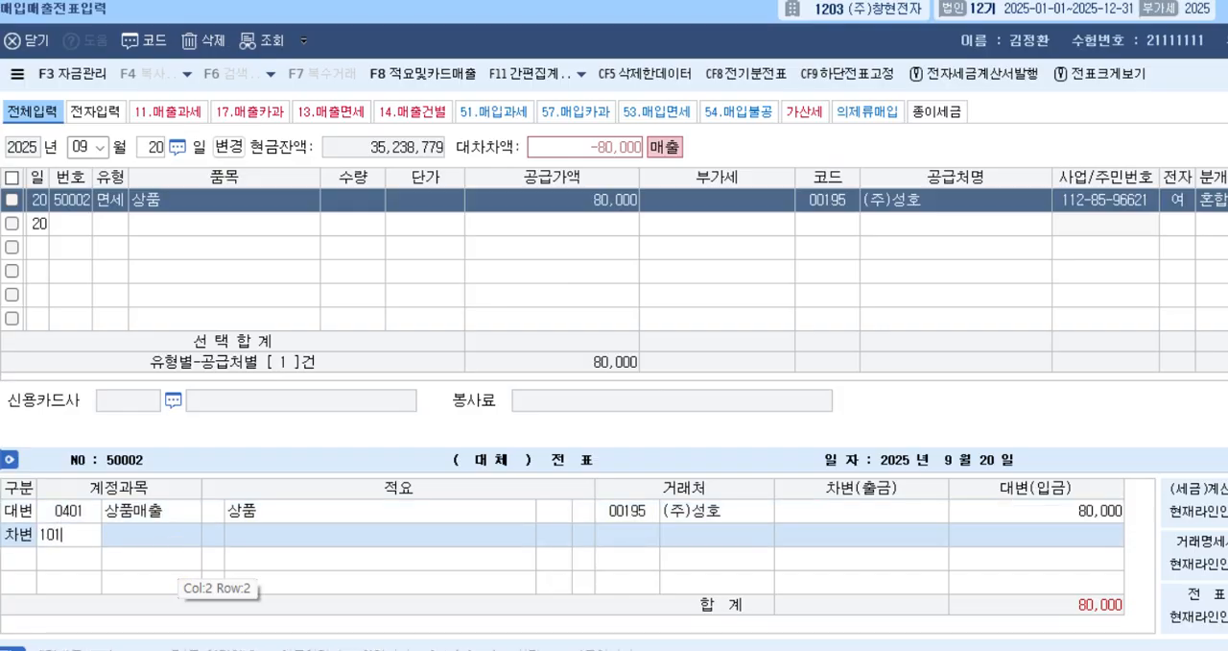
key(Return)
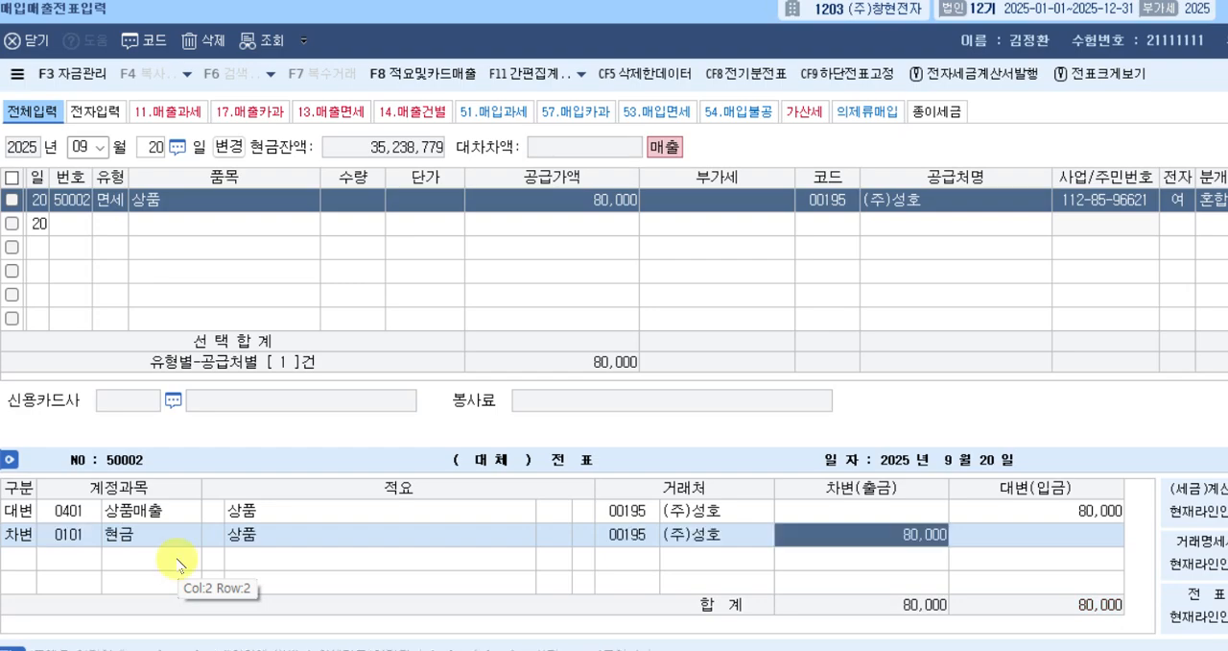
key(Return)
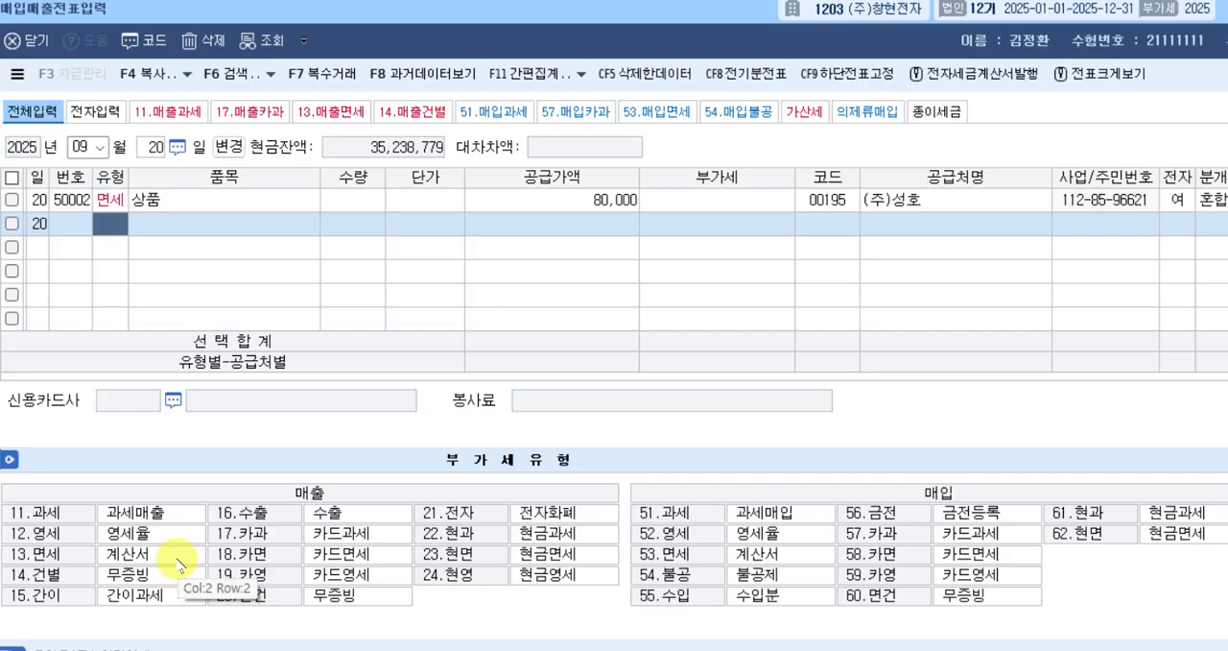
Start a September 23 voucher row with tax type 14, 건별 (무증빙).
key(Escape)
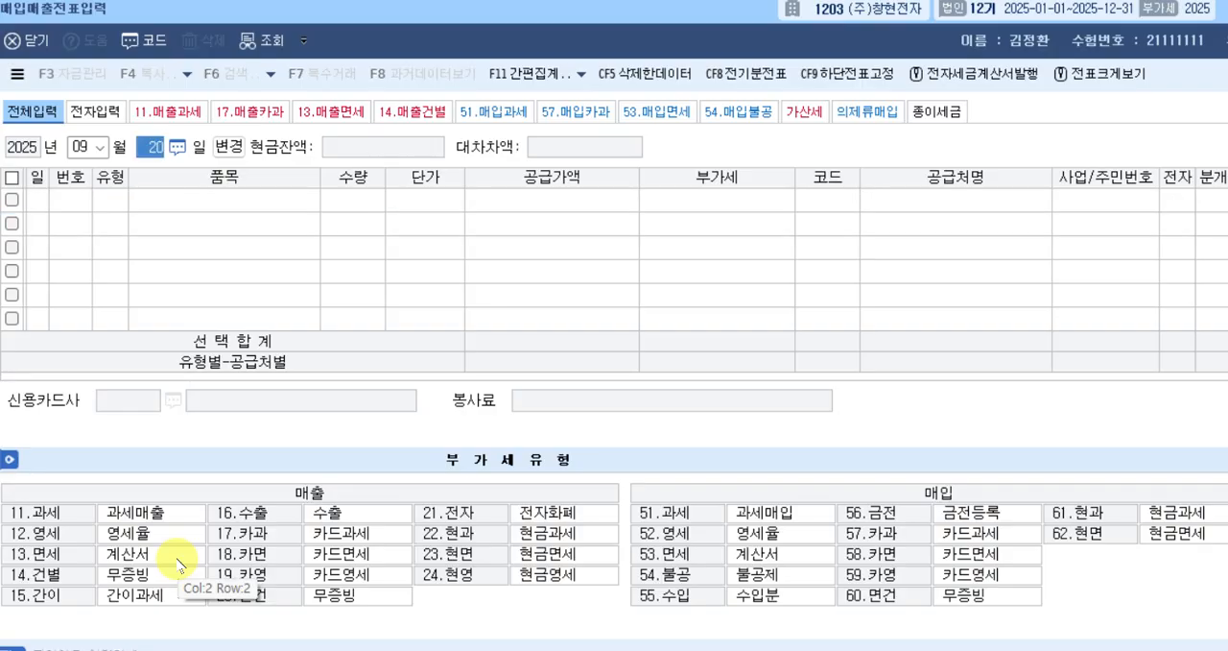
text(23)
key(Return)
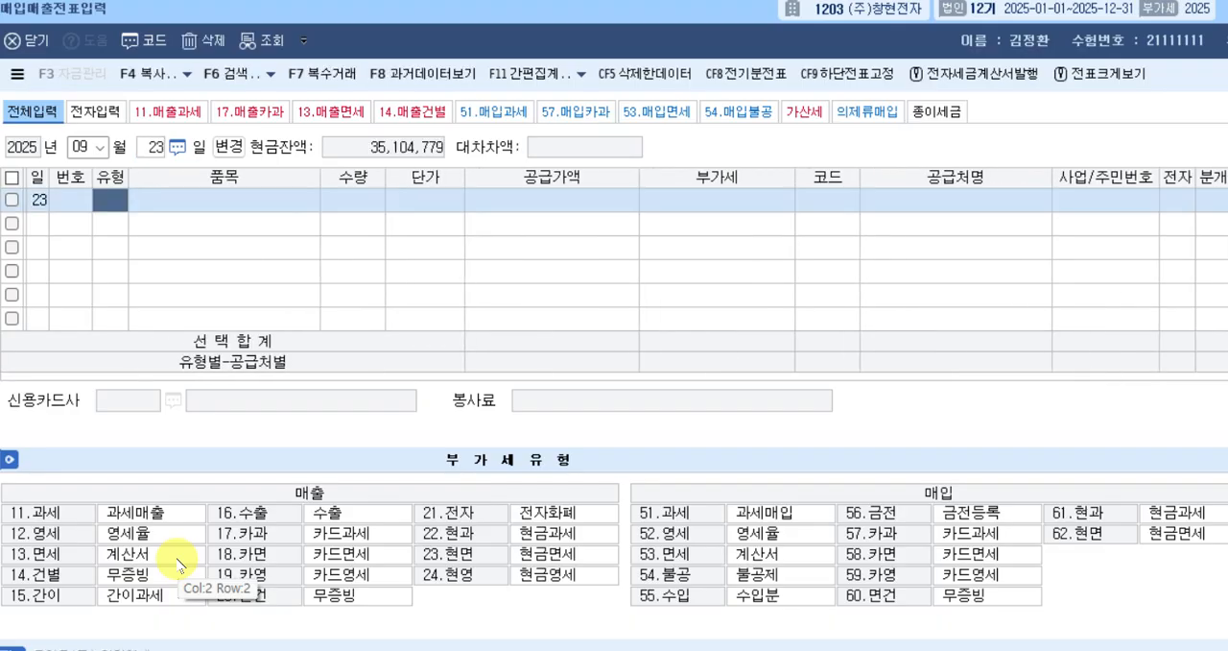
text(14)
key(Return)
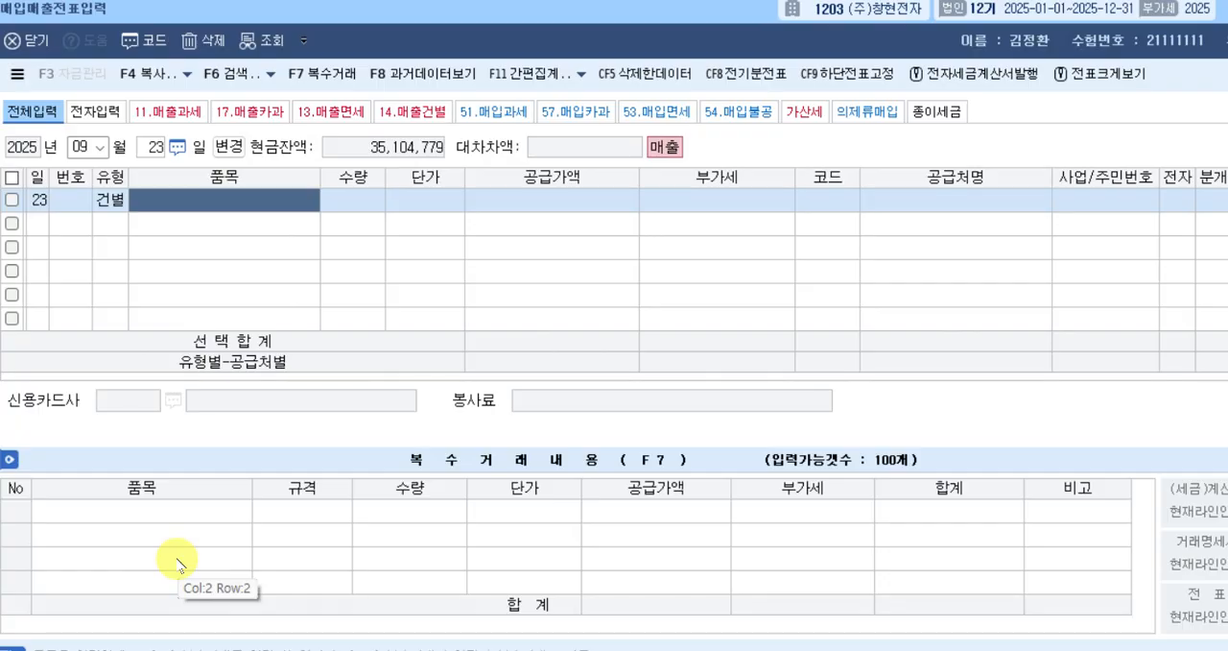
Enter 제품 as the item of the September 23 row, leaving quantity and unit price blank.
text(제품)
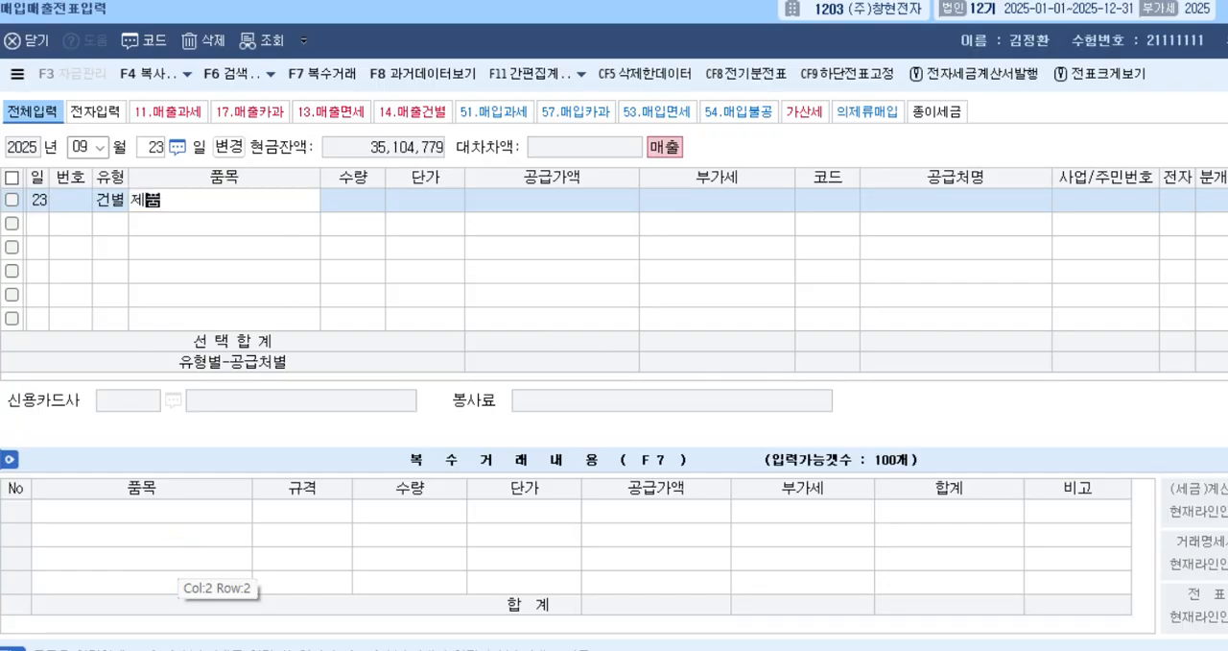
key(Return)
key(Return)
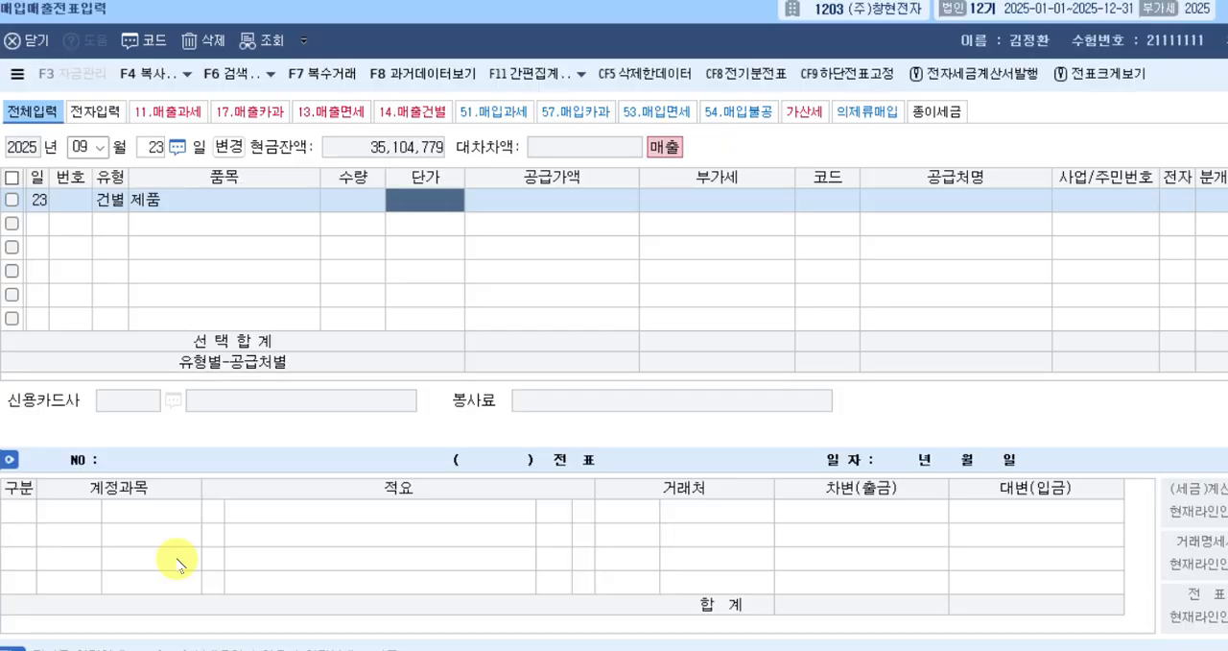
key(Return)
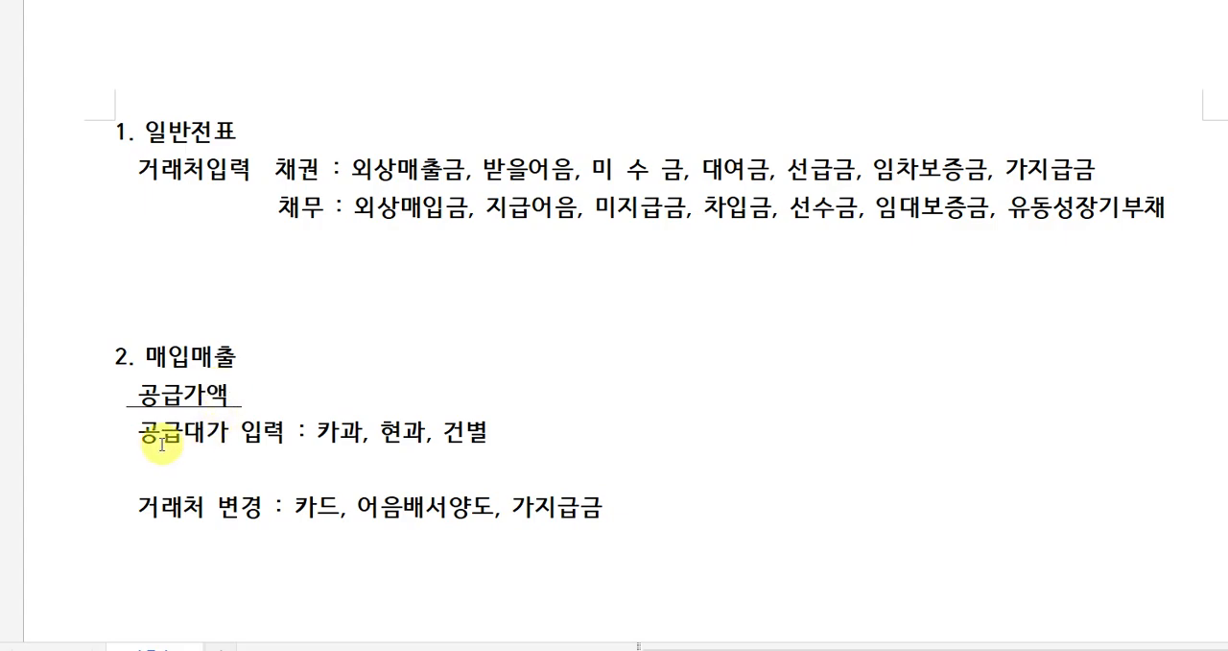
Switch to the notes document and review which 매입매출 tax types require 공급대가 입력.
drag(140, 431, 200, 434)
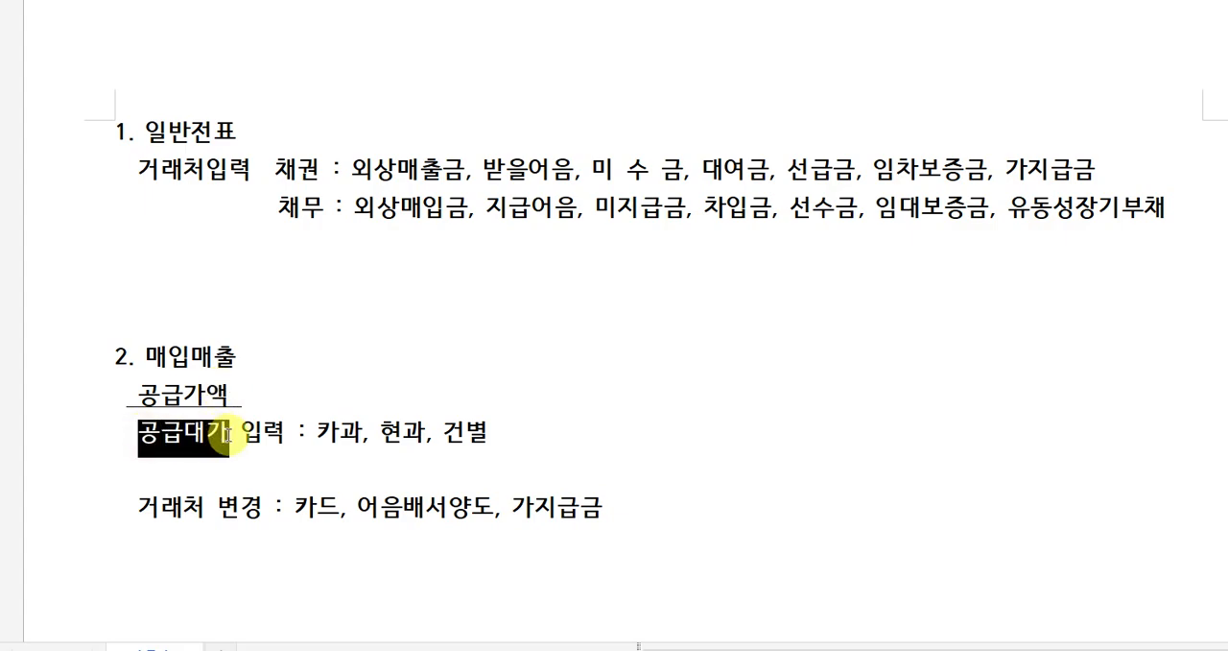
click(227, 433)
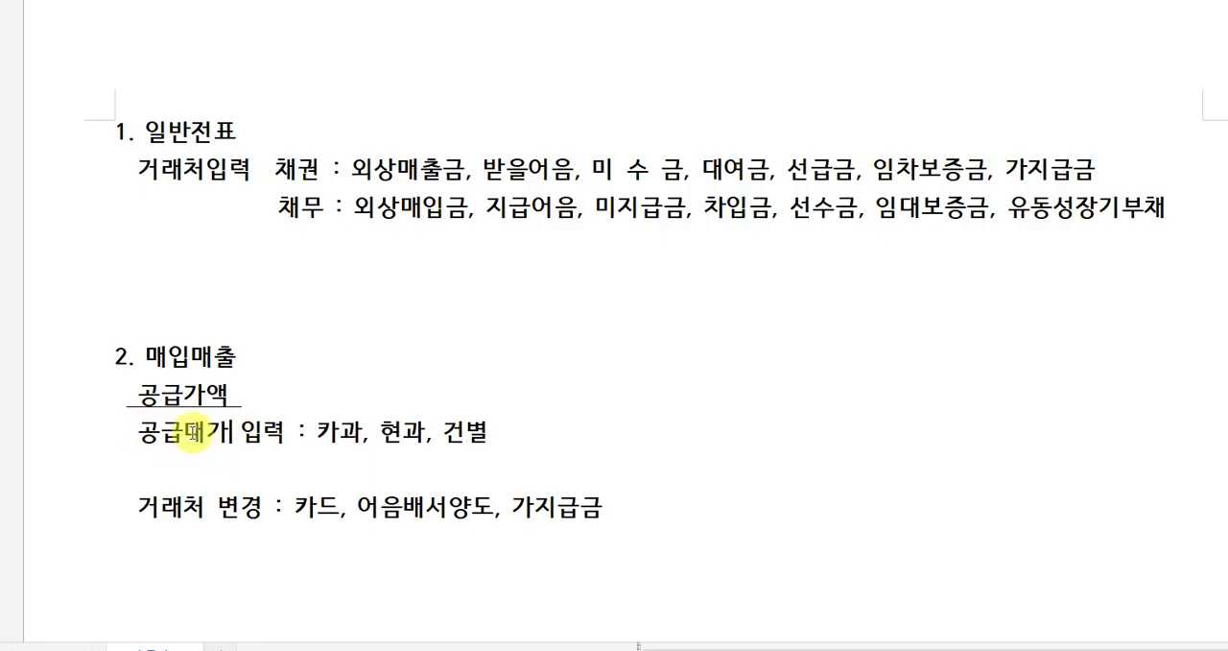
click(340, 433)
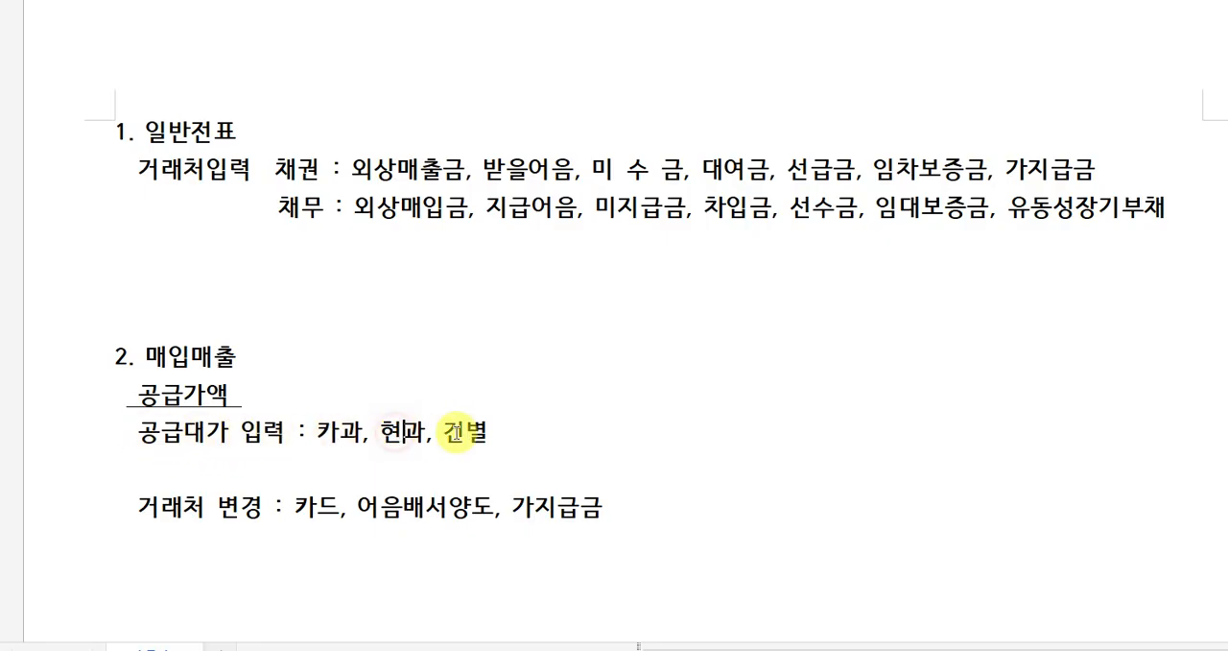
click(494, 432)
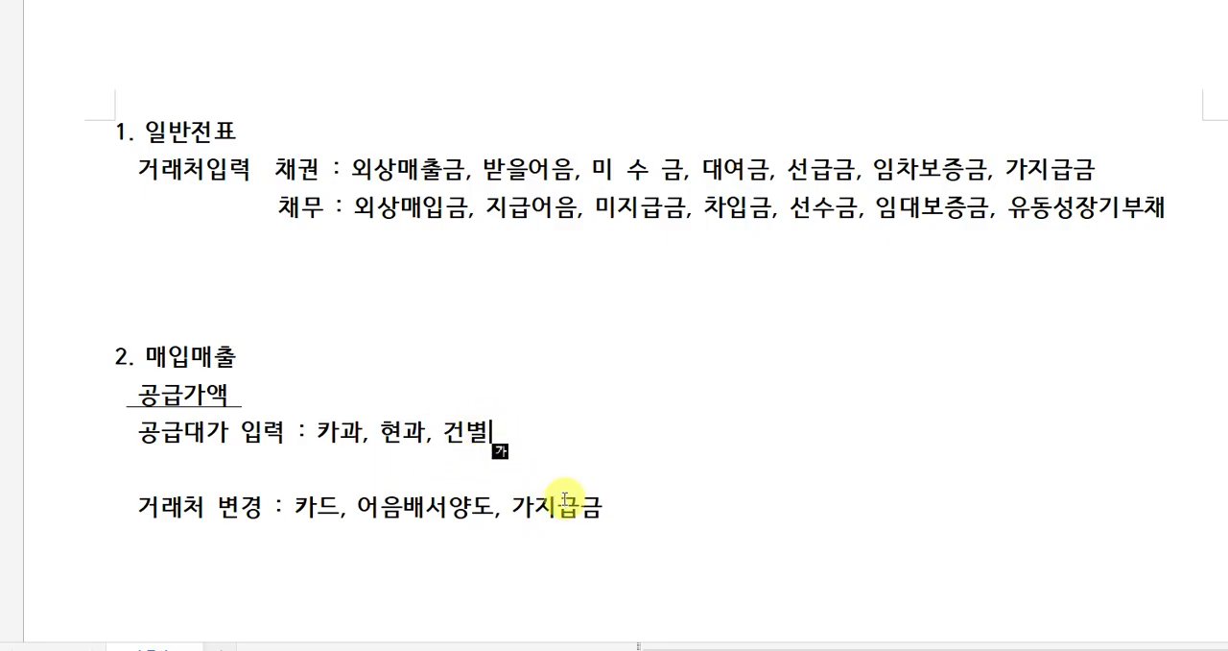
Switch back to KcLep and enter the VAT-inclusive amount 330,000 in the September 23 row's 공급가액.
click(1033, 649)
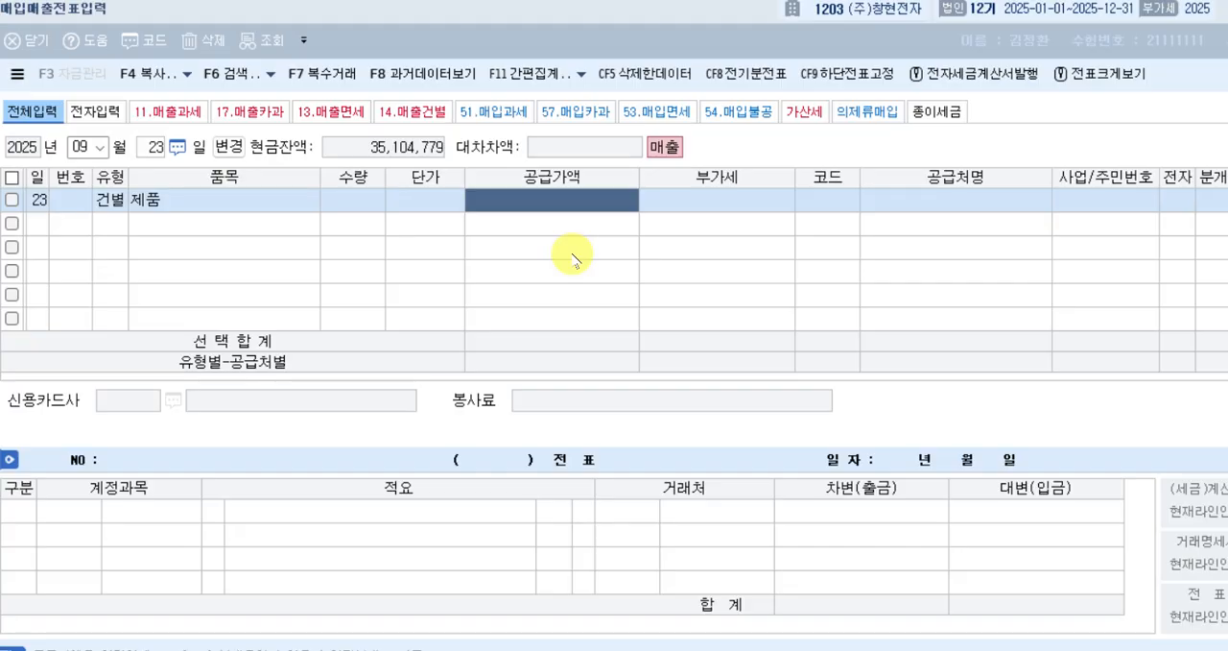
click(637, 200)
text(330,000)
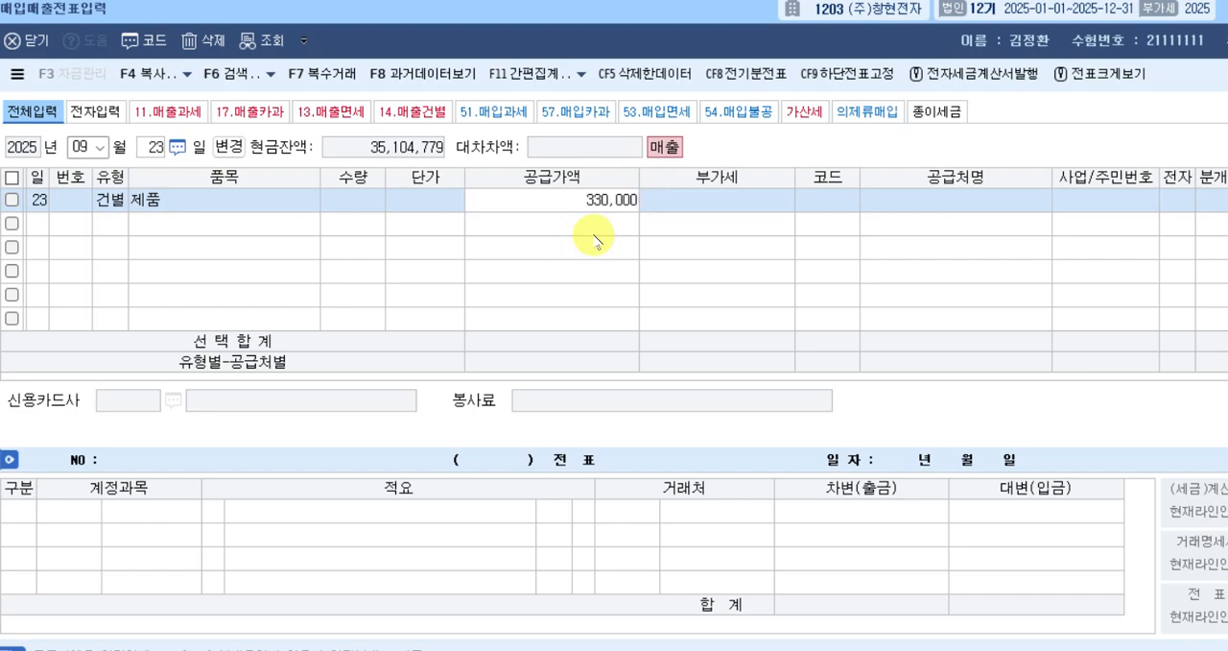
key(Return)
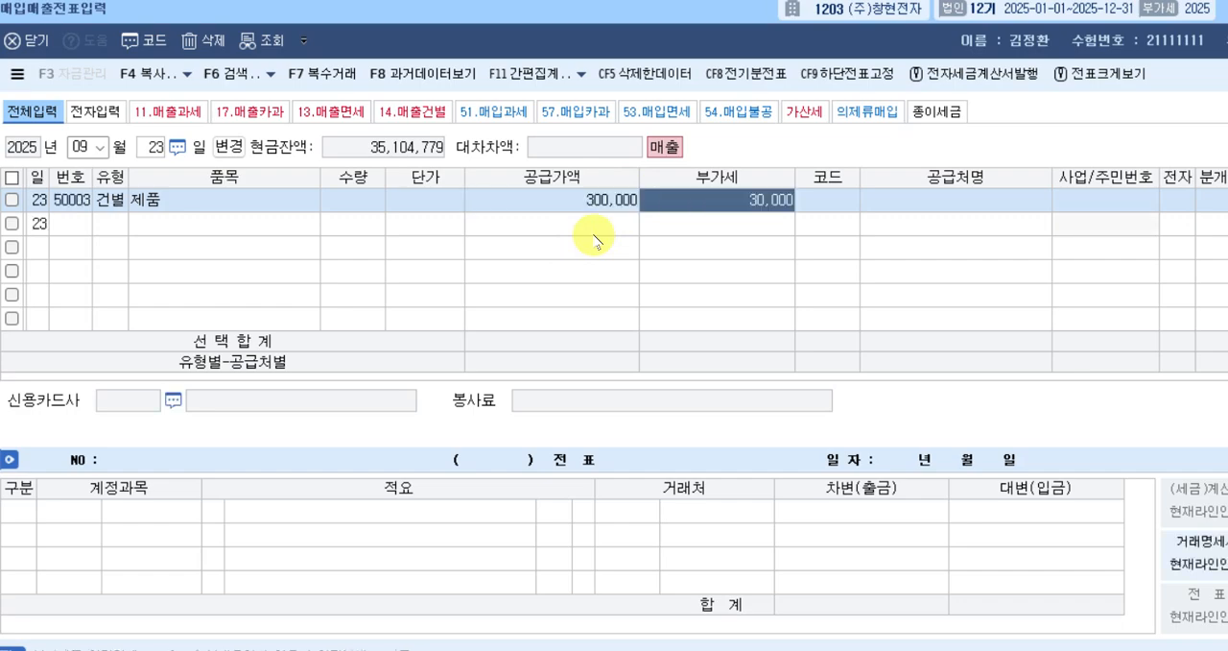
Enter the individual customer as the September 23 row's 공급처 and set its 분개 type to 3, 혼합.
key(Return)
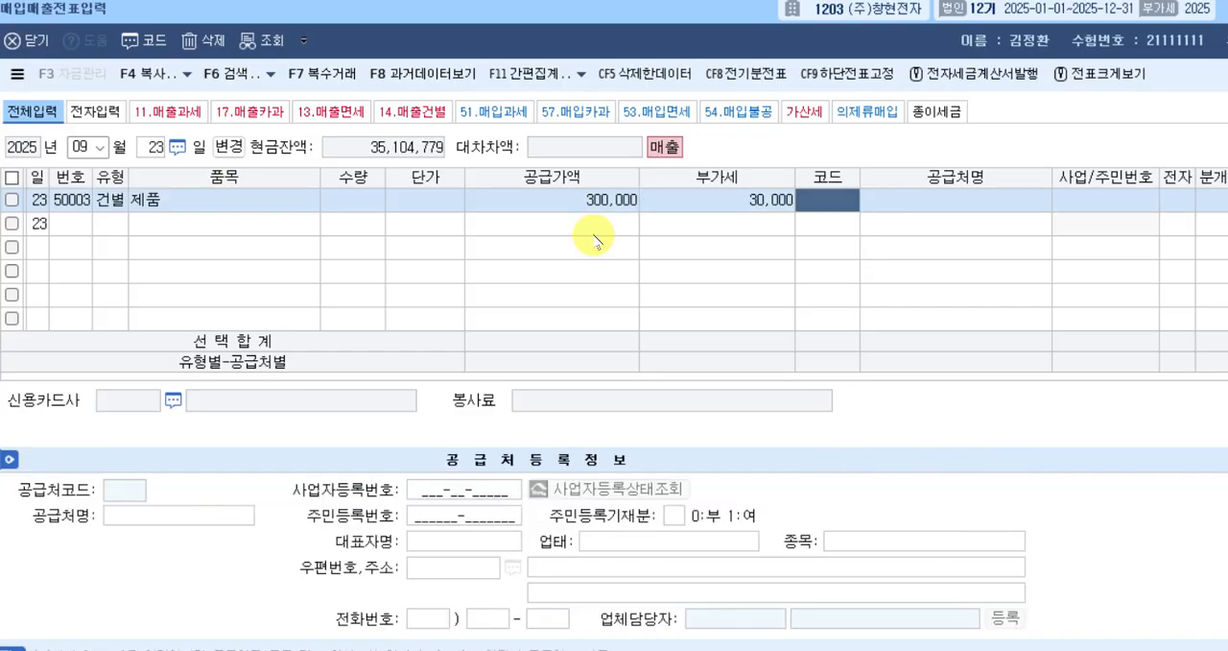
text(이회)
key(Return)
key(Return)
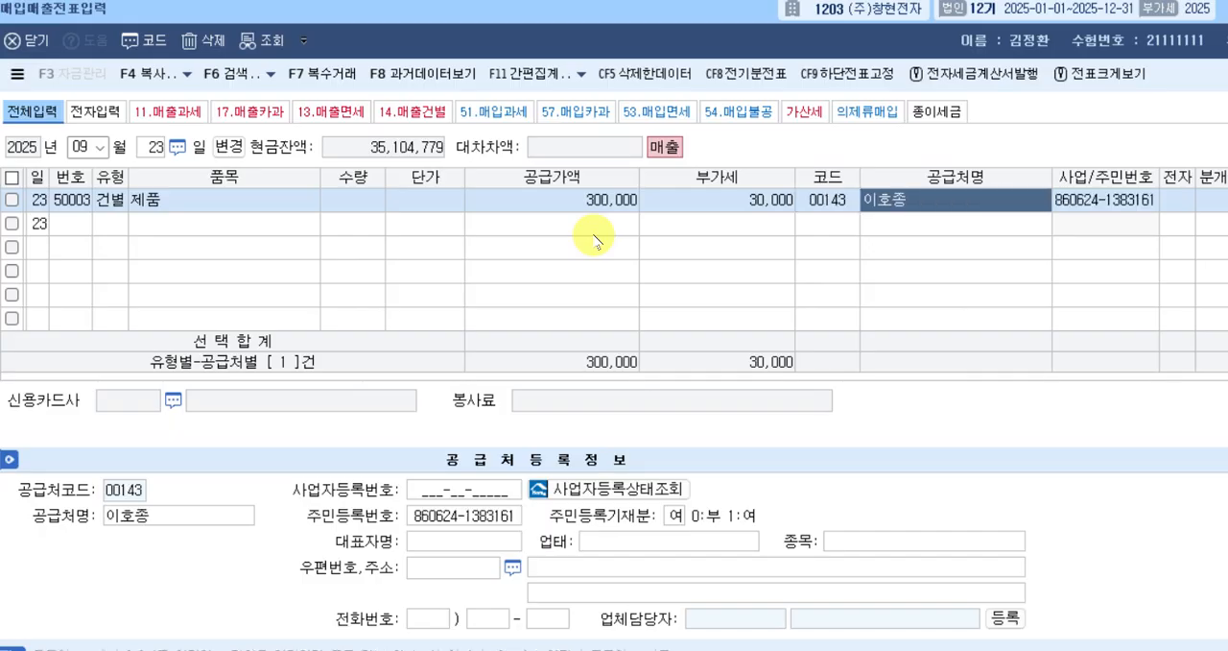
key(Return)
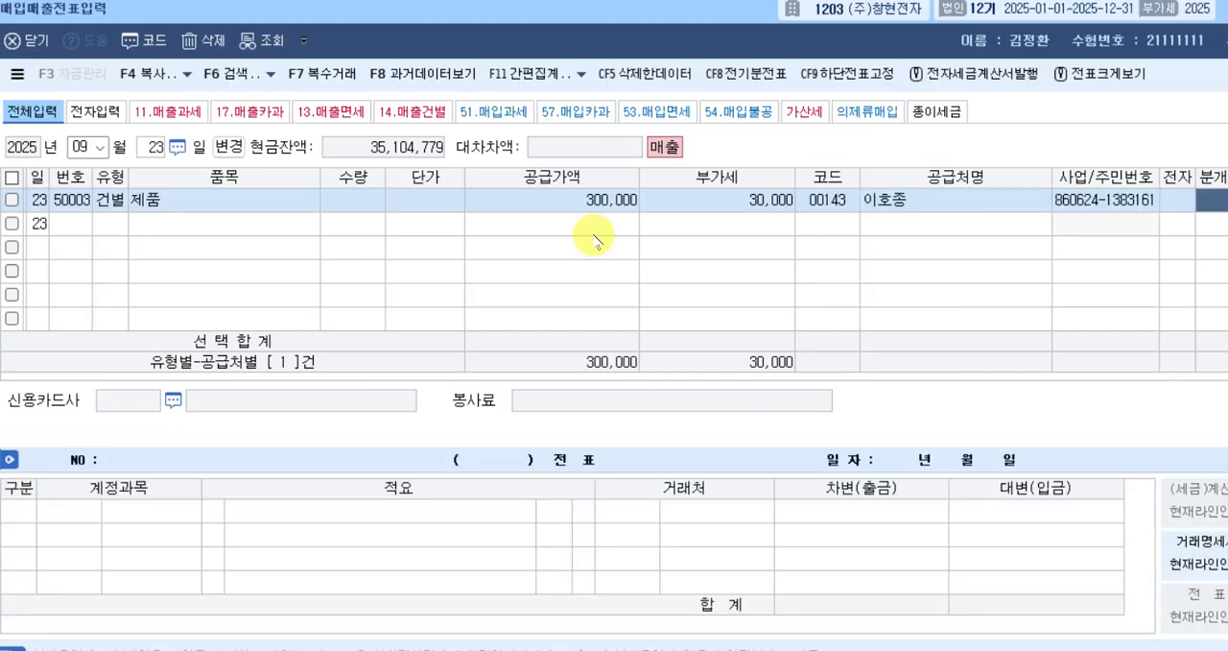
text(3)
key(Return)
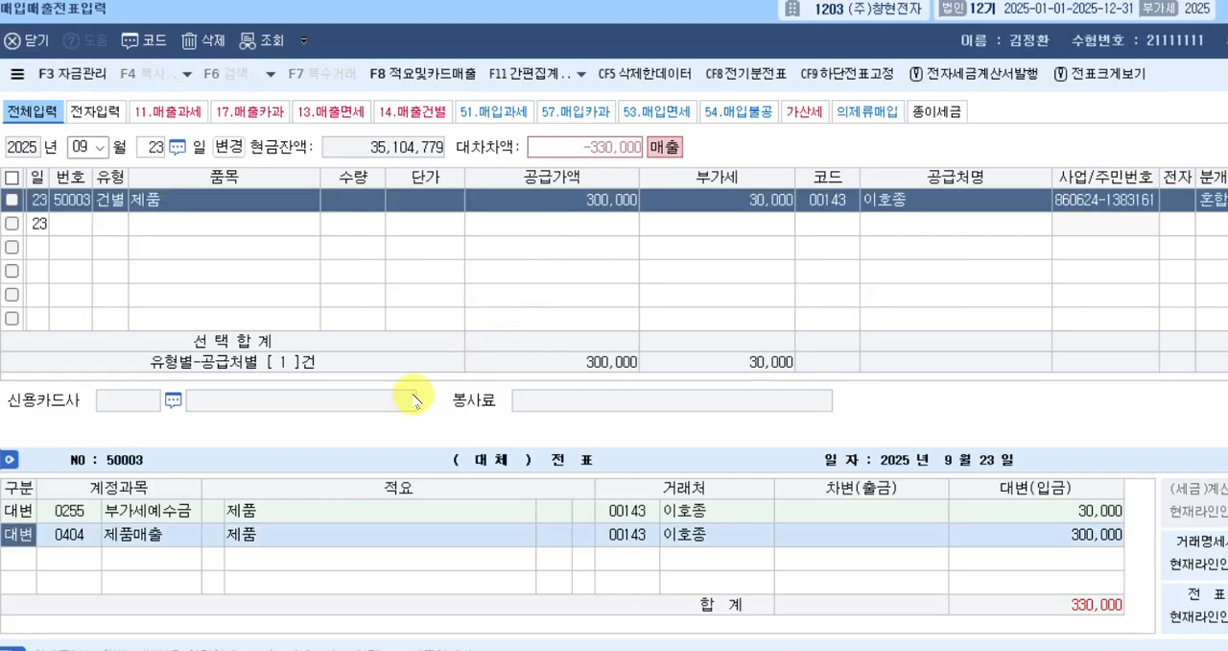
Add a debit (차변) line with account 101, 현금, for 330,000 to complete the September 23 voucher.
click(198, 554)
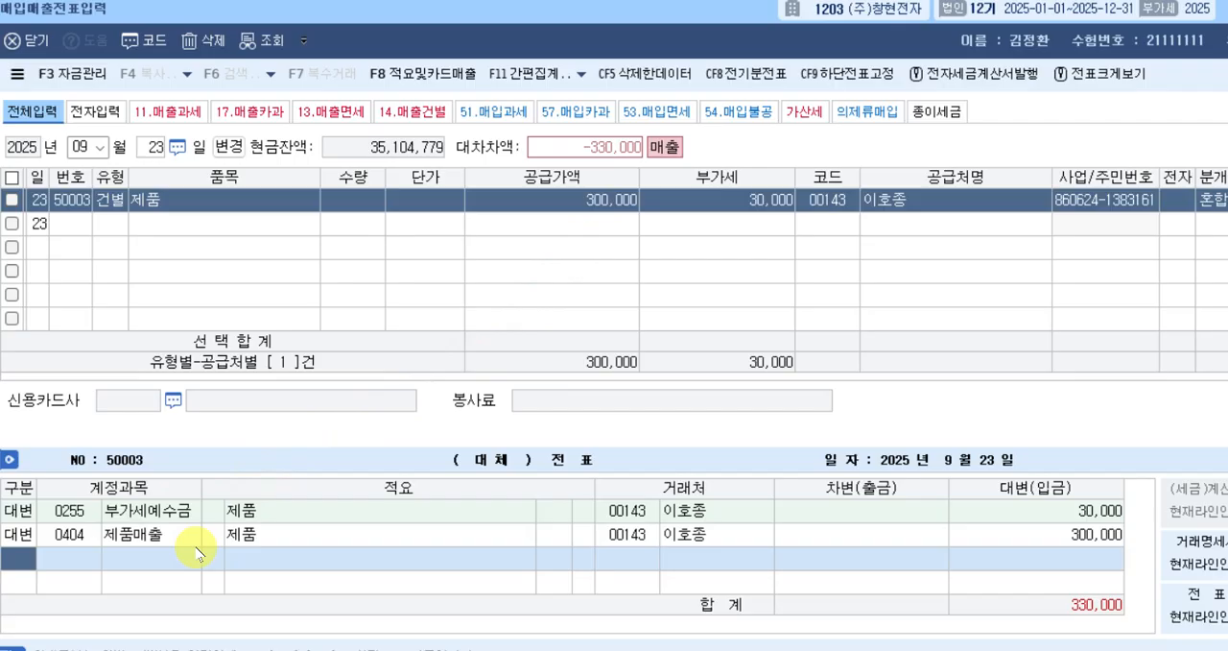
text(3)
key(Return)
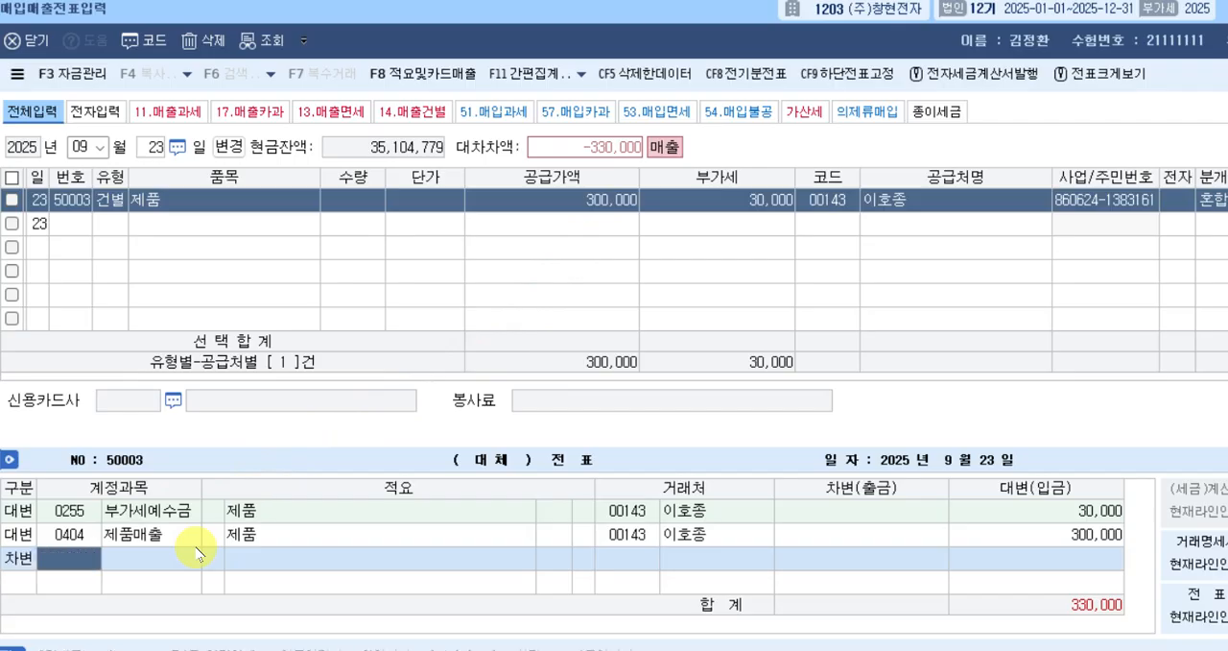
text(101)
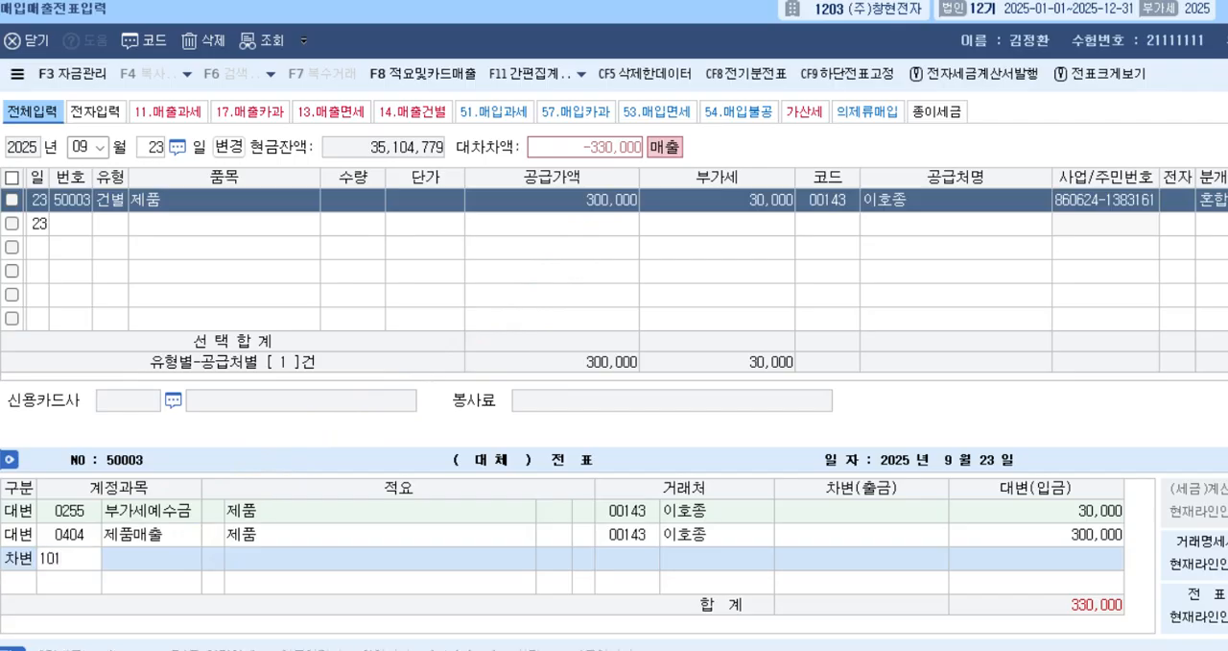
key(Return)
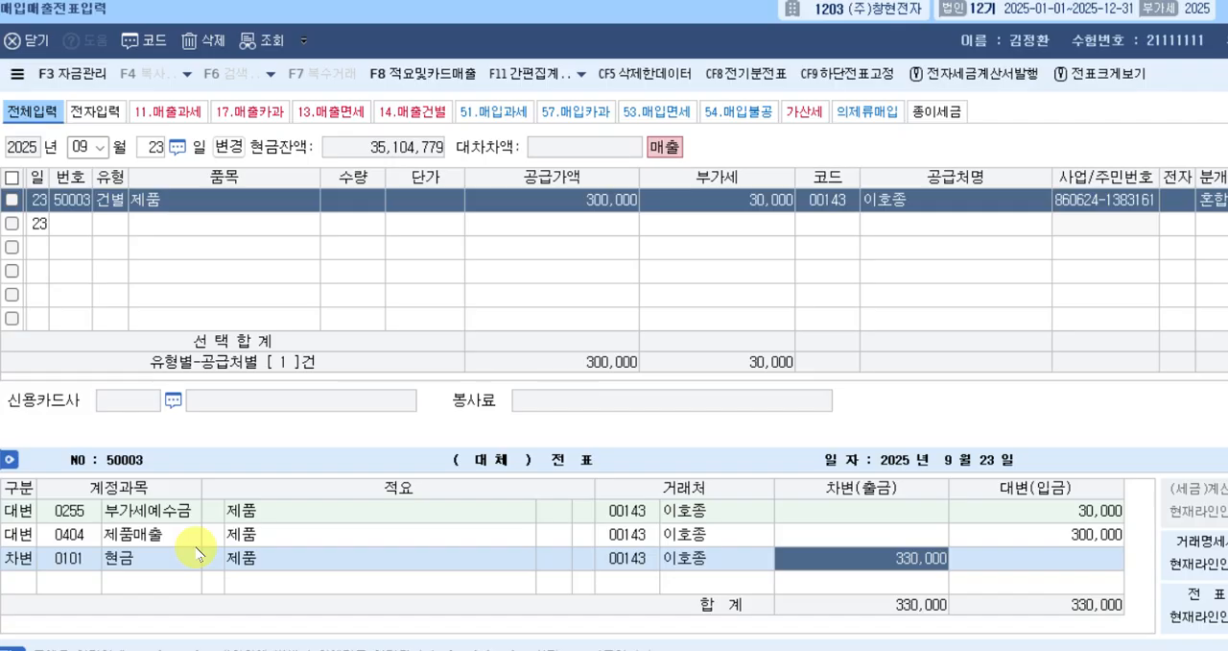
key(Return)
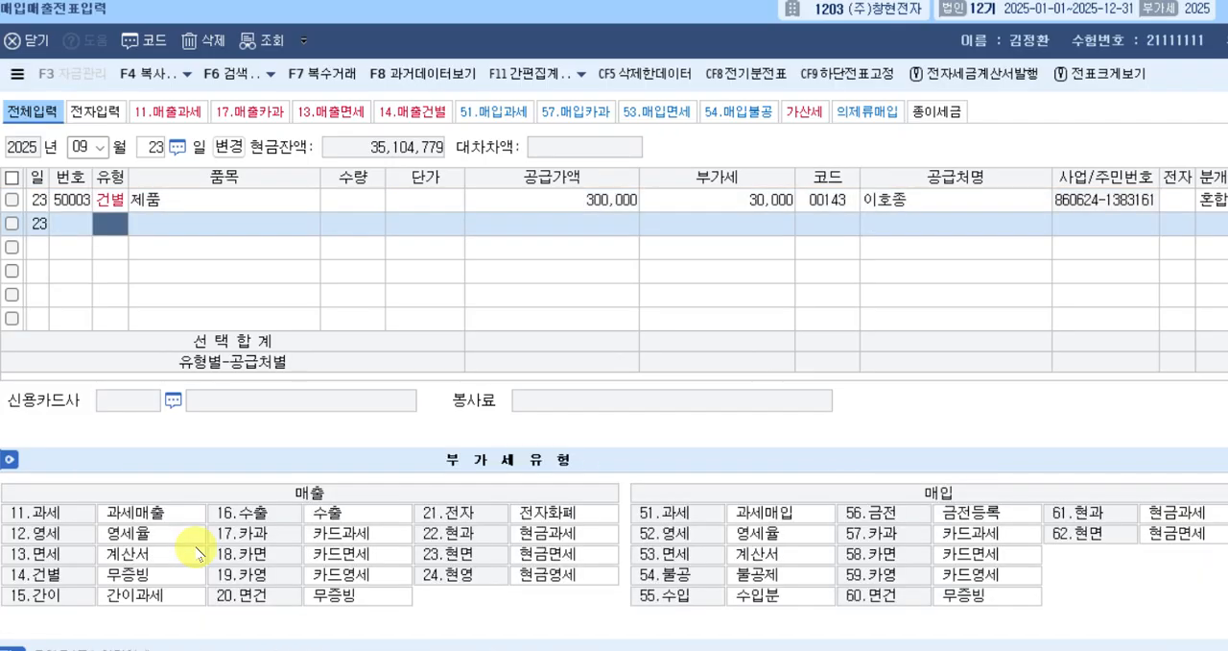
Change the voucher day to September 24 and start a row with tax type 16, 수출.
key(Escape)
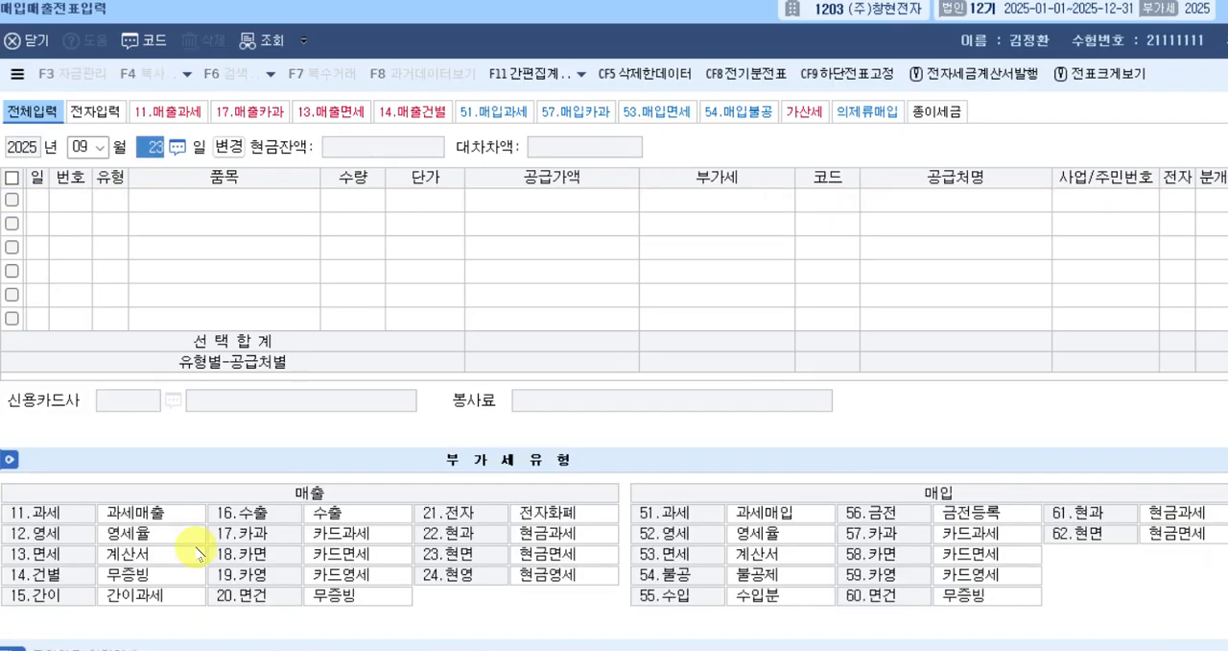
text(24)
key(Return)
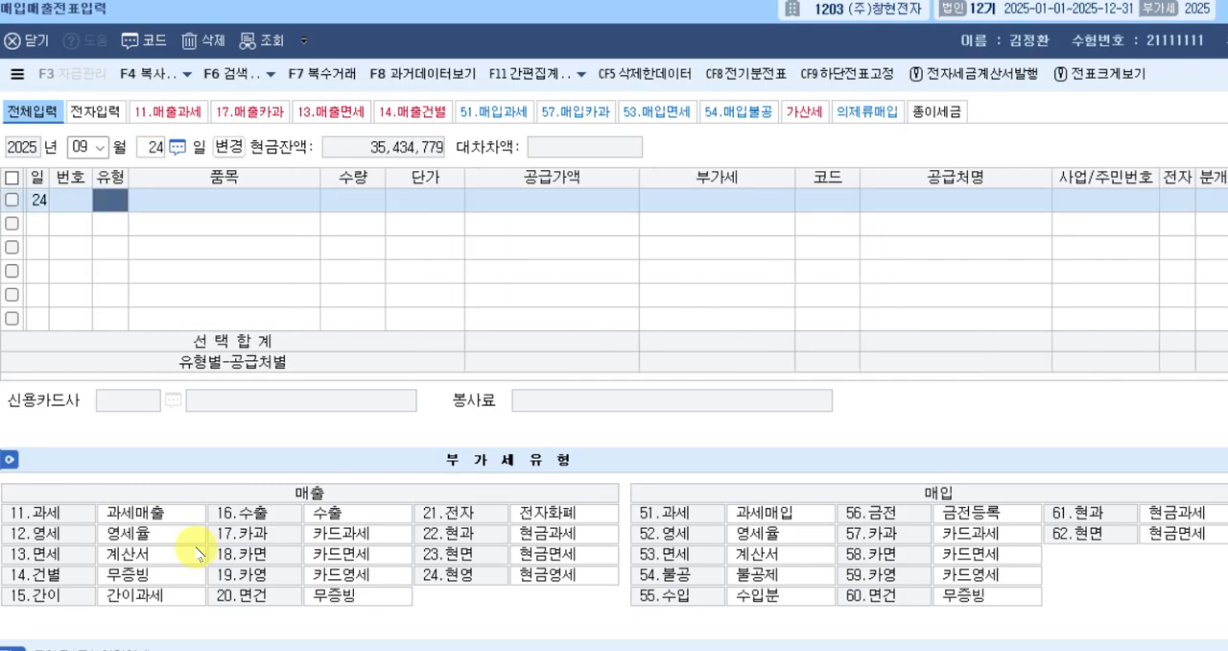
text(16)
key(Return)
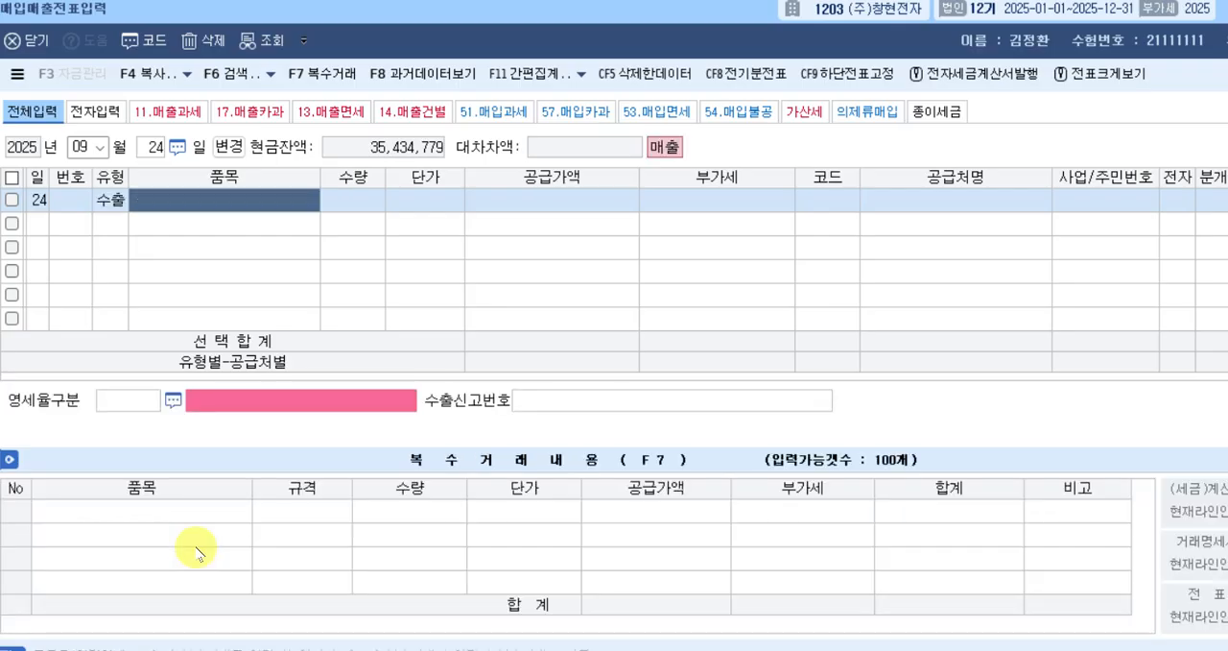
Enter 제품 as the item and 11,200,000 as the 공급가액 of the September 24 export row, leaving quantity and unit price blank.
text(제품)
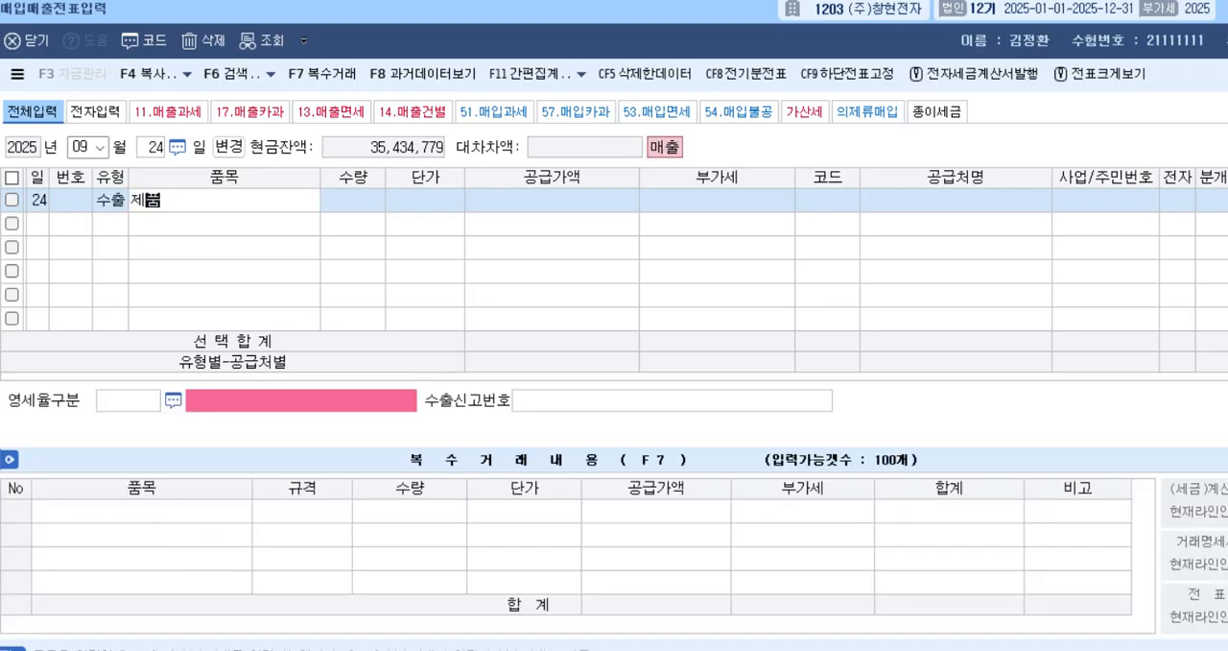
key(Return)
key(Return)
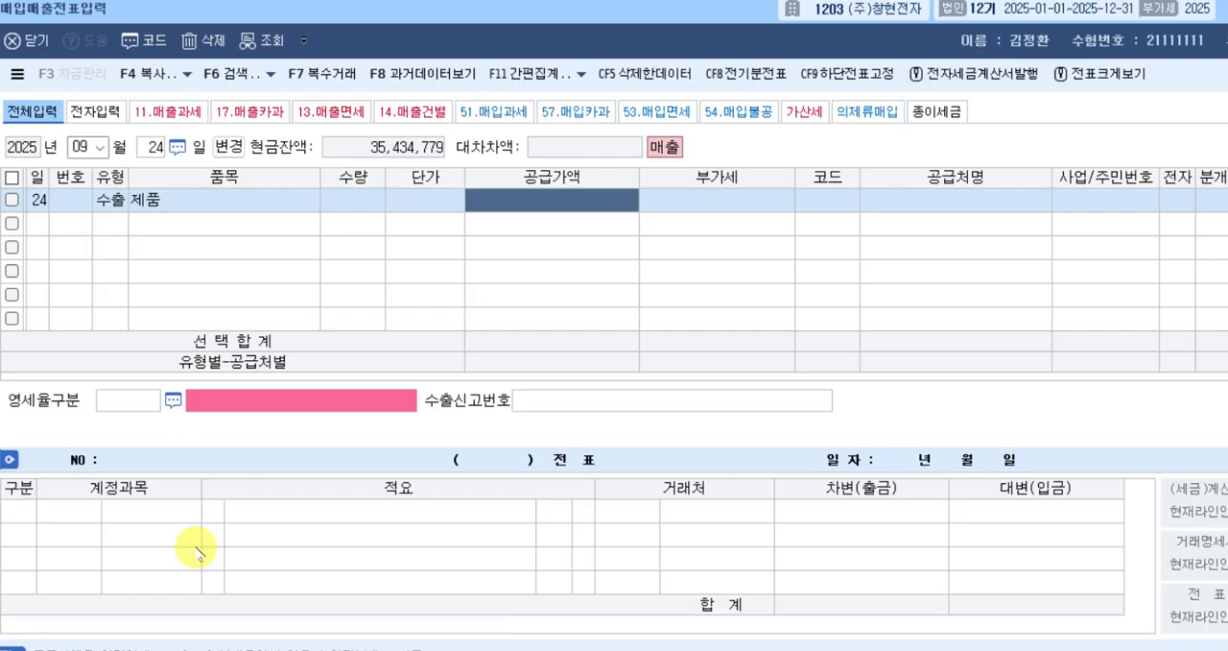
text(11,200,000)
key(Return)
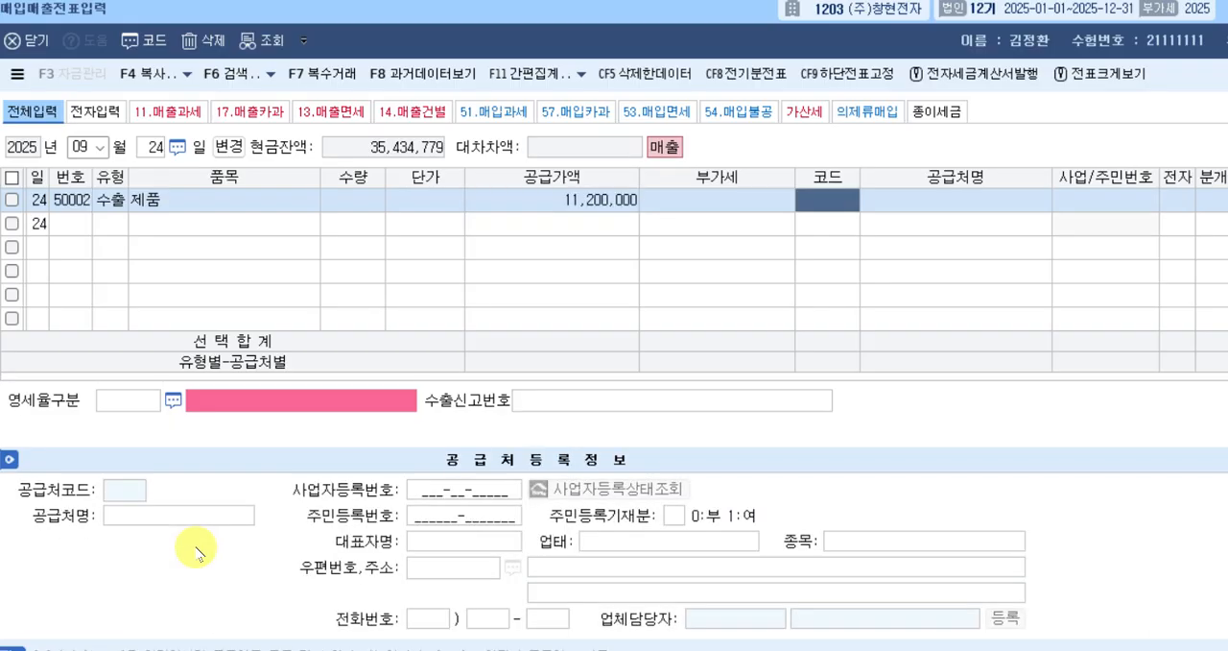
Look up 플레 and select (주)플레이 as the September 24 row's 공급처.
text(플레)
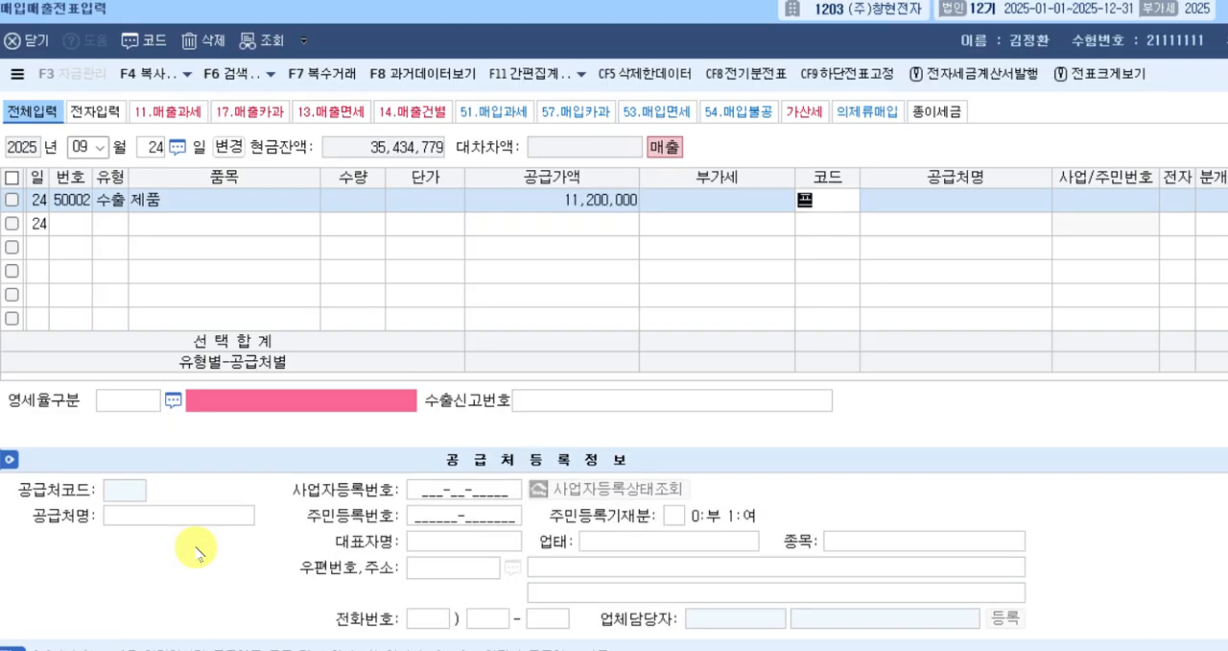
key(Return)
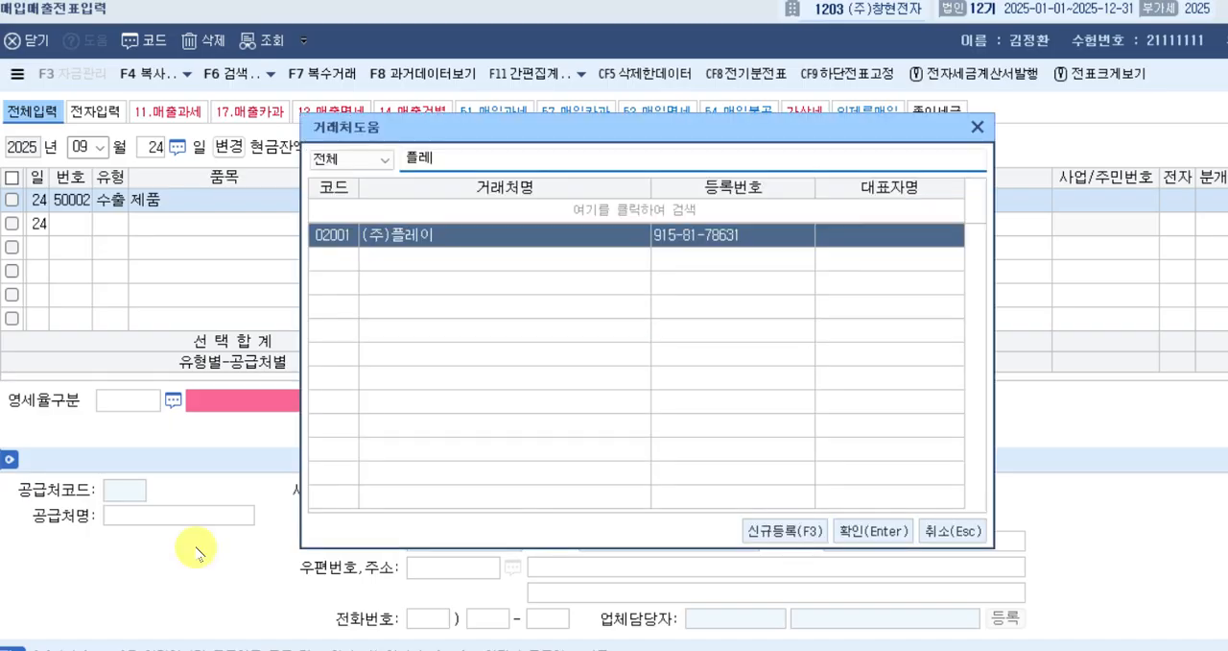
key(Return)
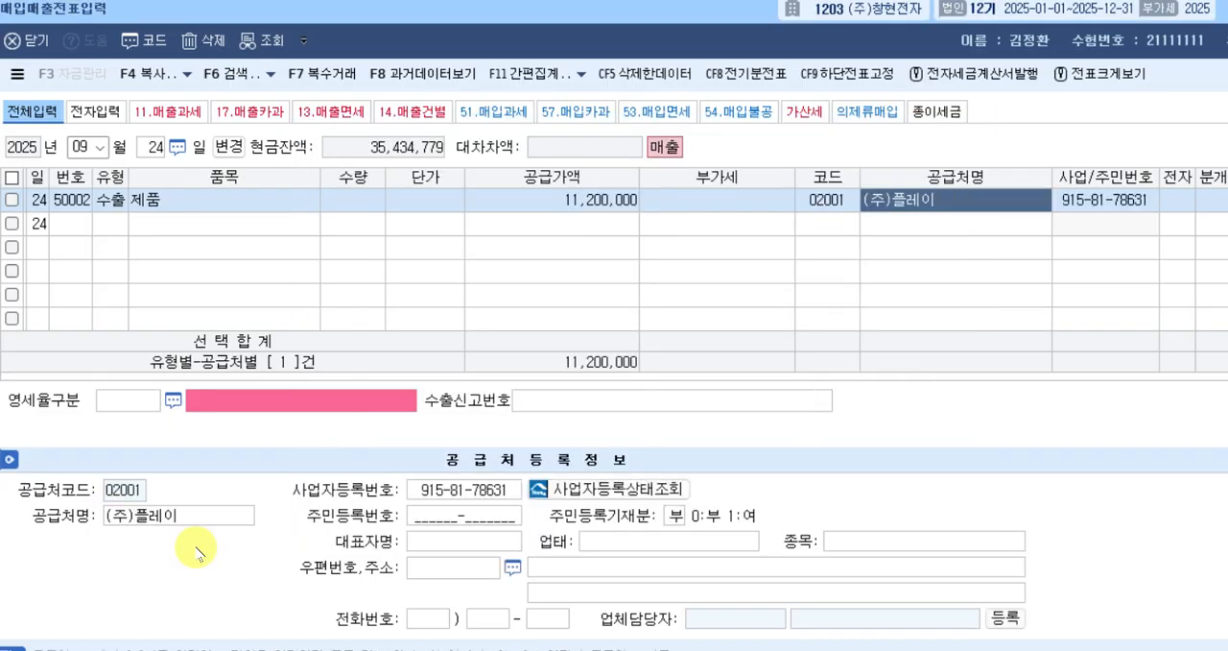
key(Return)
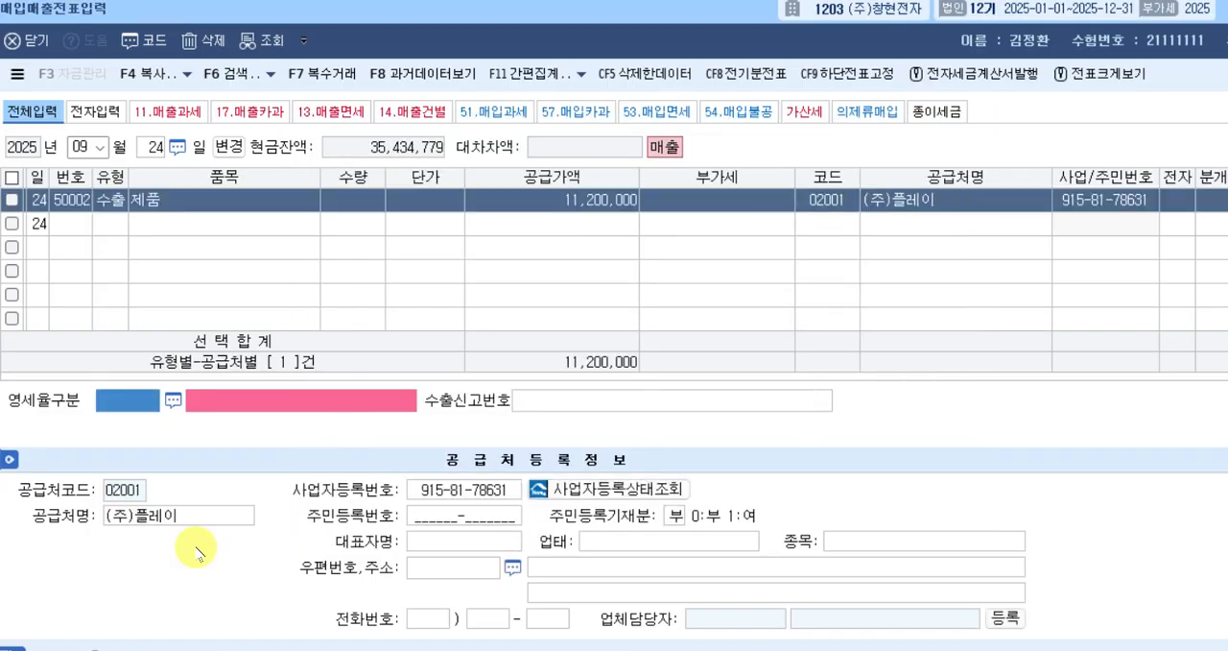
Set the export row's 영세율구분 to code 1, 직접수출(대행수출 포함), leaving 수출신고번호 blank.
double_click(138, 403)
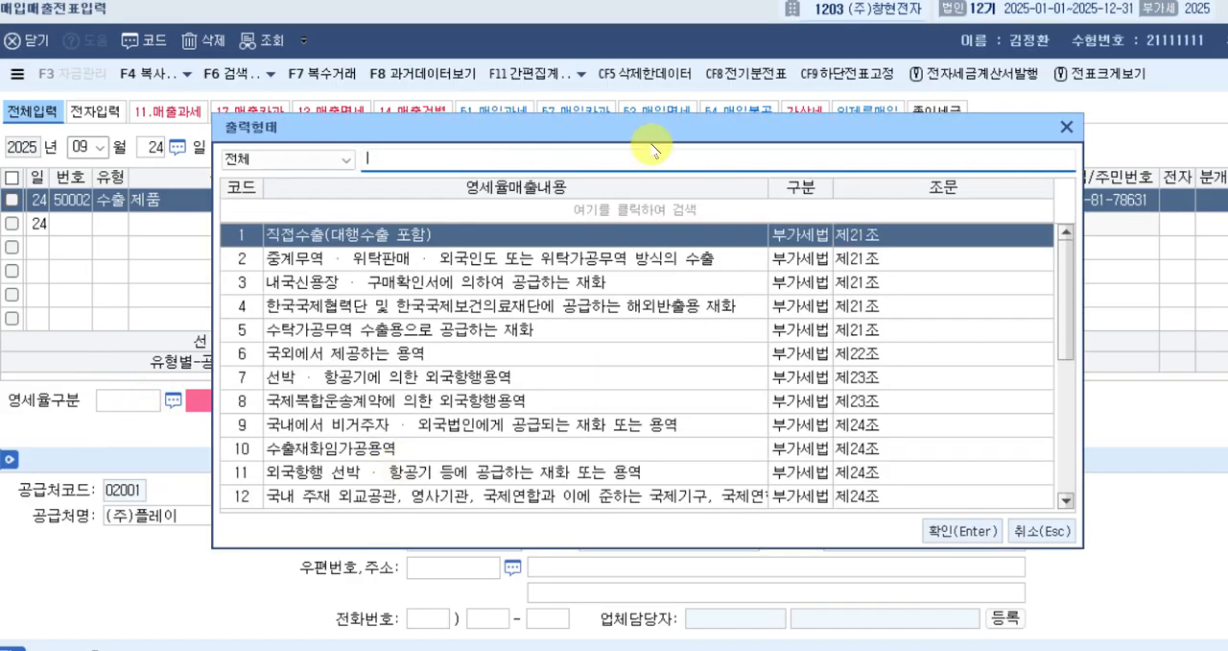
click(293, 238)
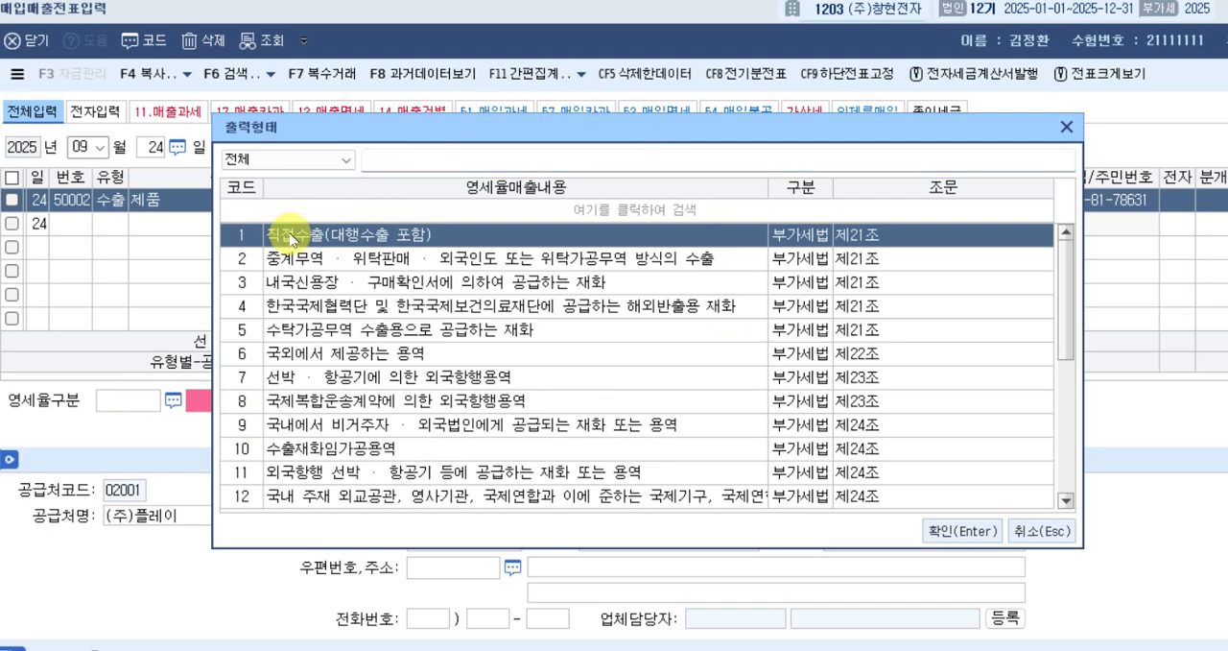
click(294, 284)
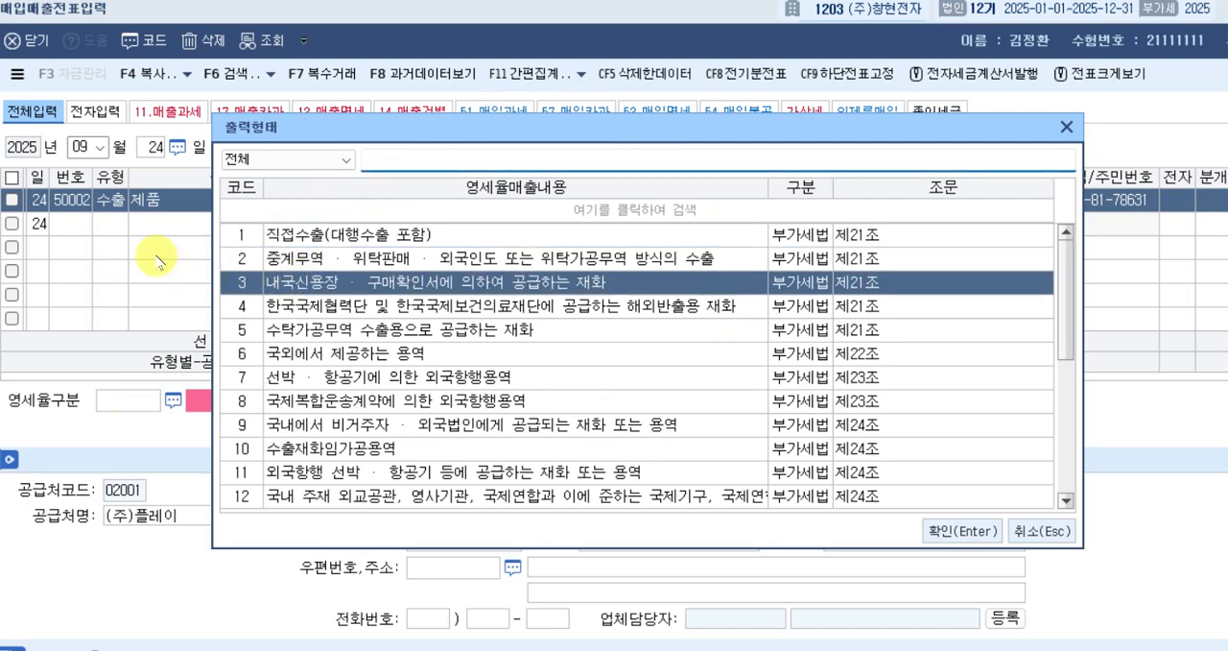
click(311, 241)
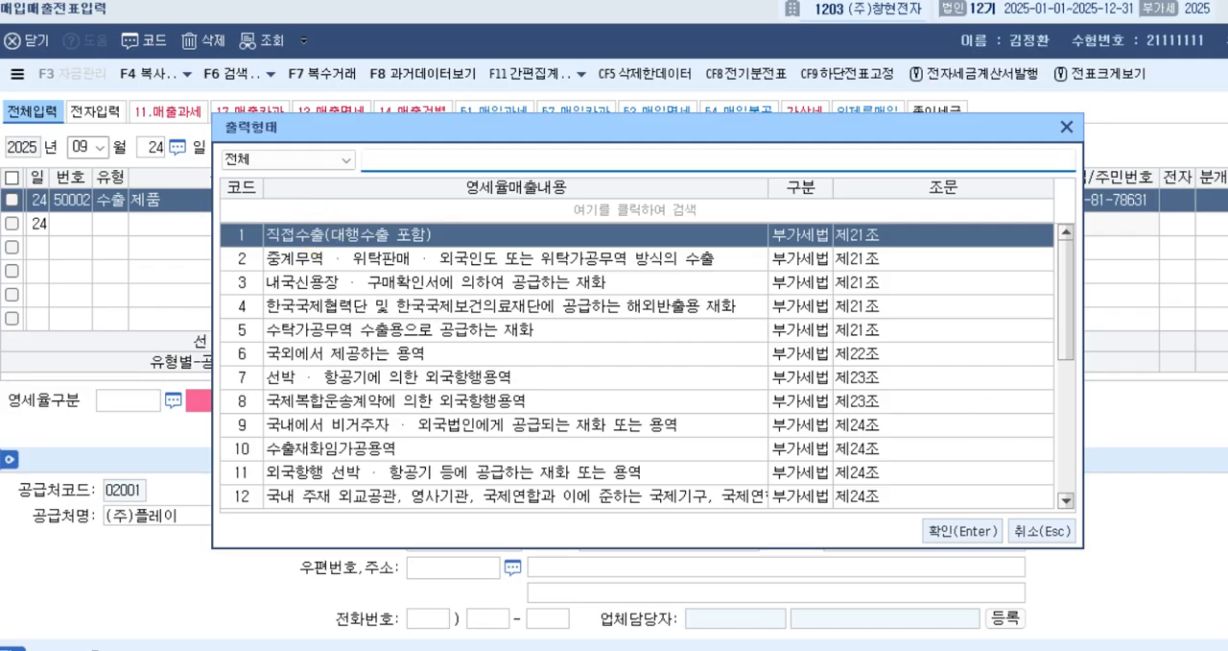
key(Return)
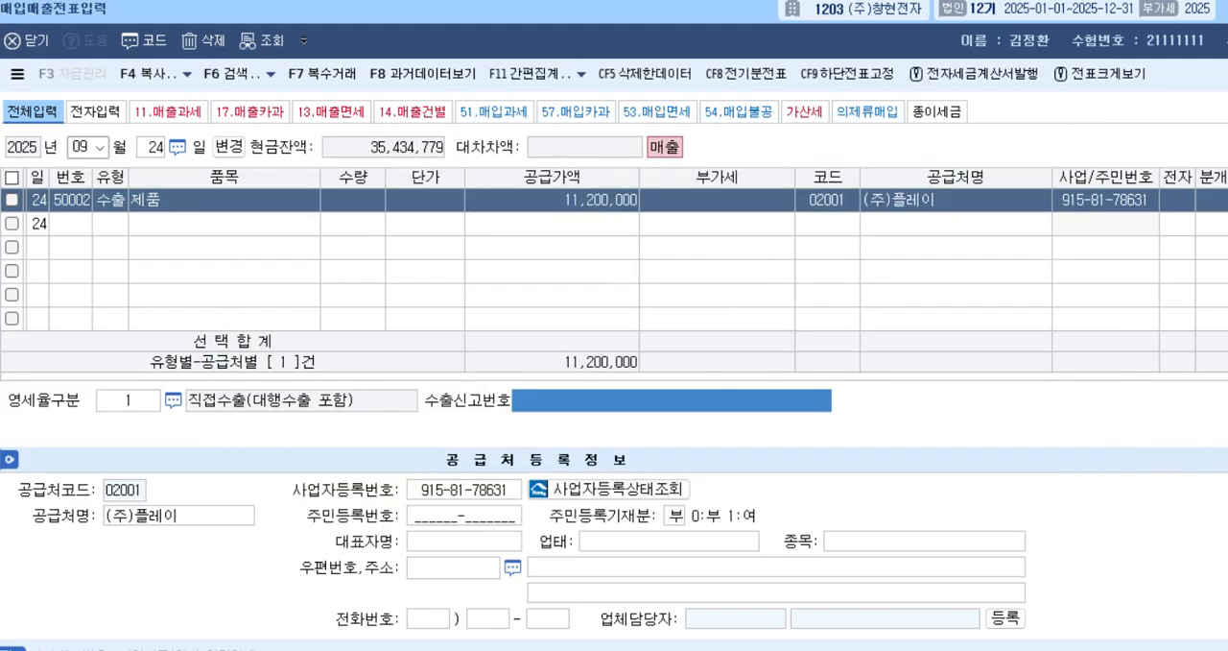
key(Return)
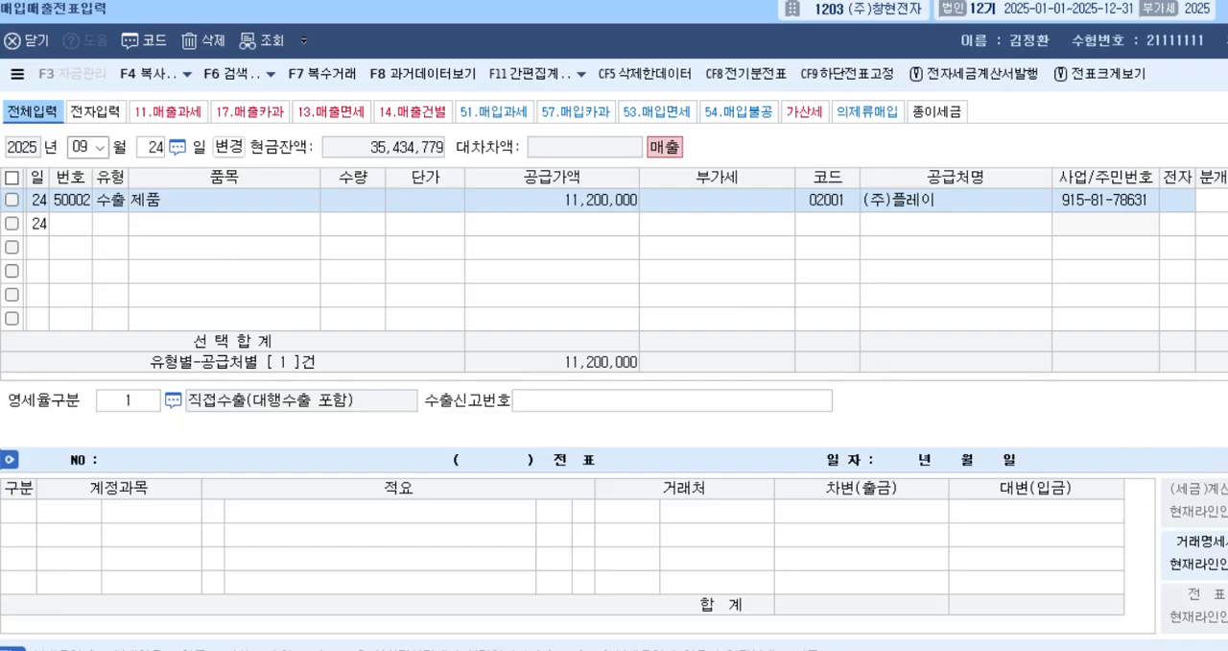
Set the export row's 분개 to 3, 혼합, and complete it with a debit line to account 108, 외상매출금, for 11,200,000.
key(3)
key(Return)
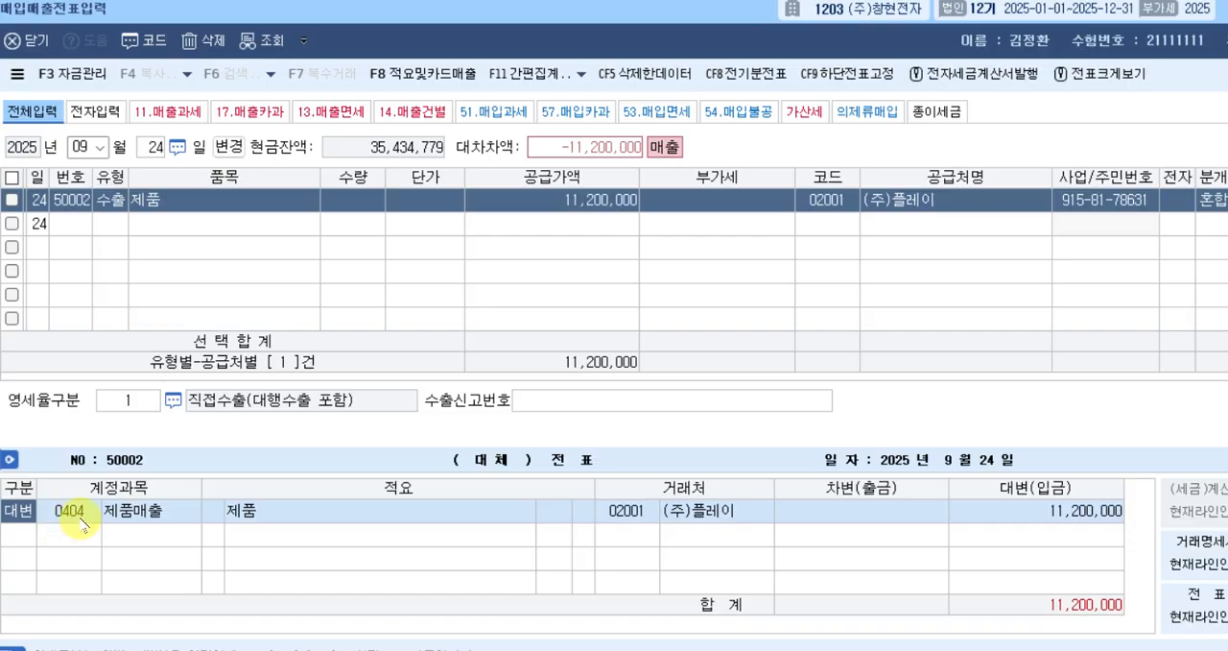
key(Down)
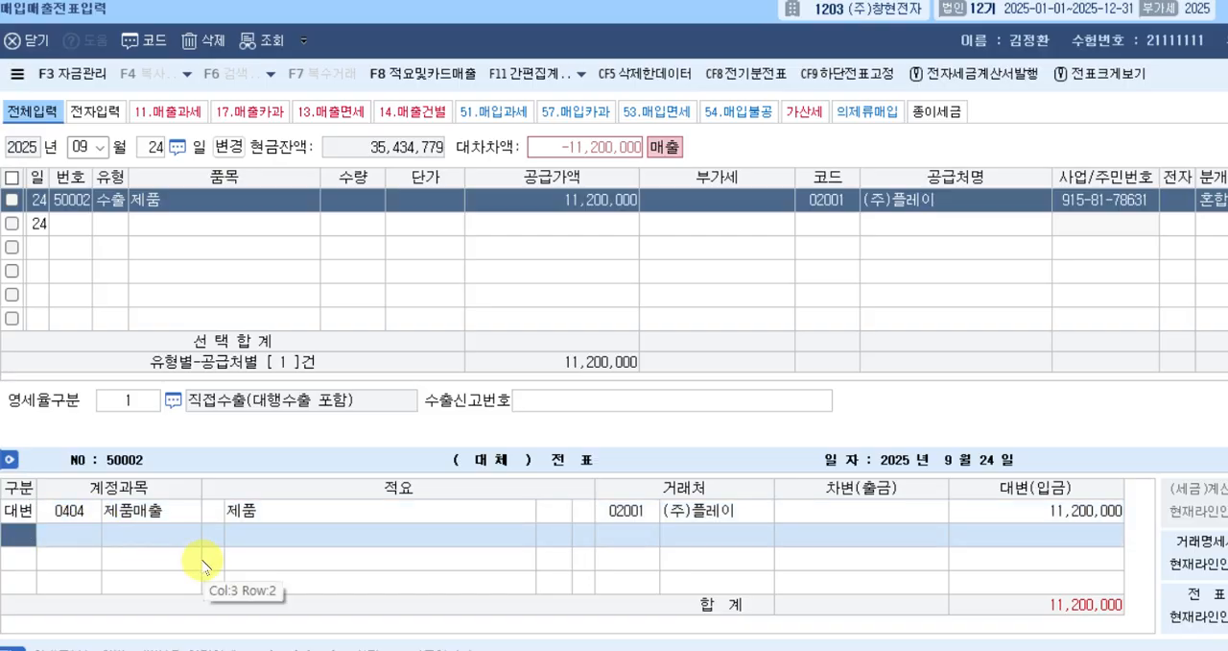
text(3)
key(Return)
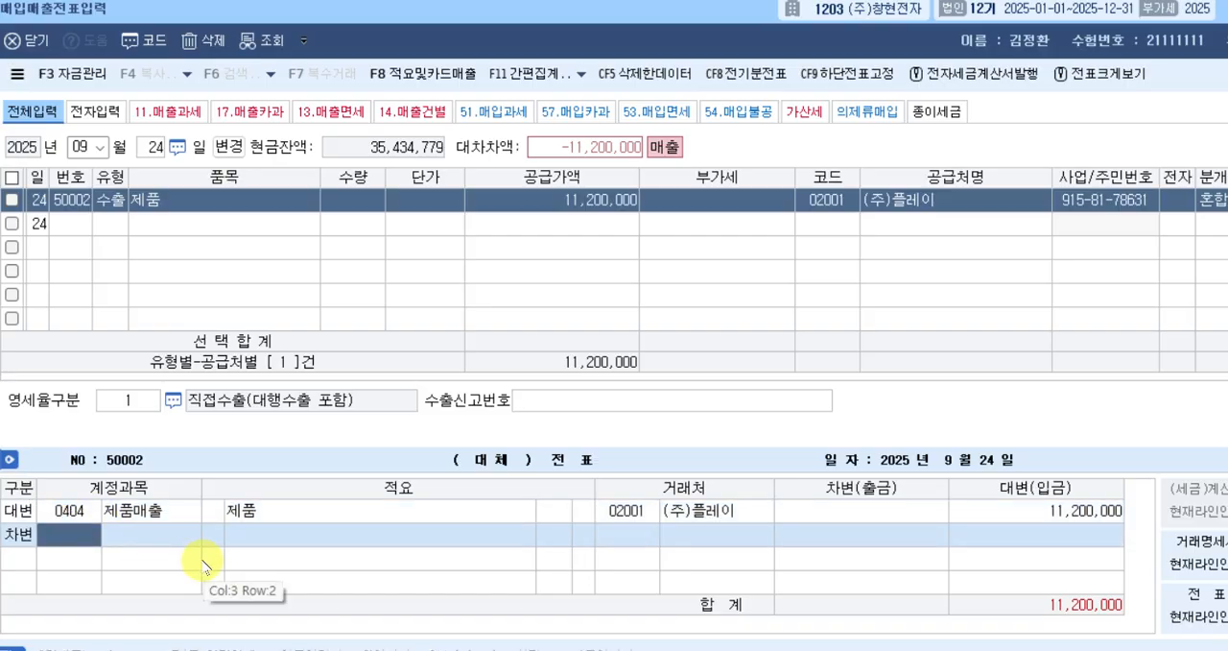
text(108)
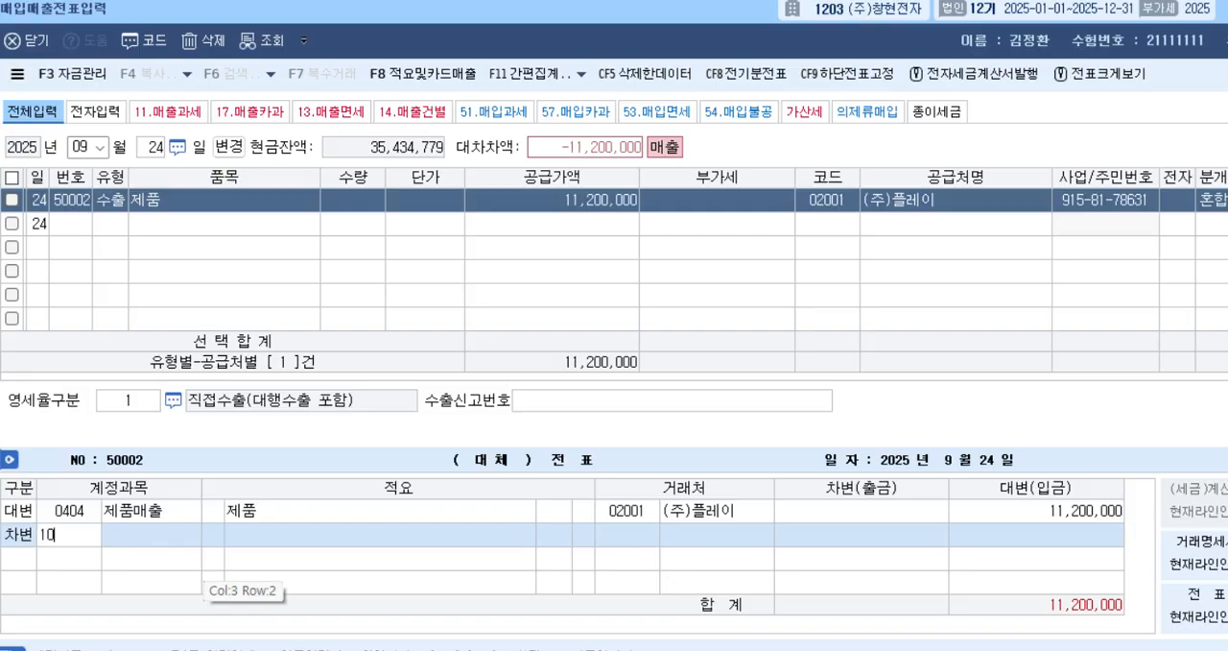
key(Return)
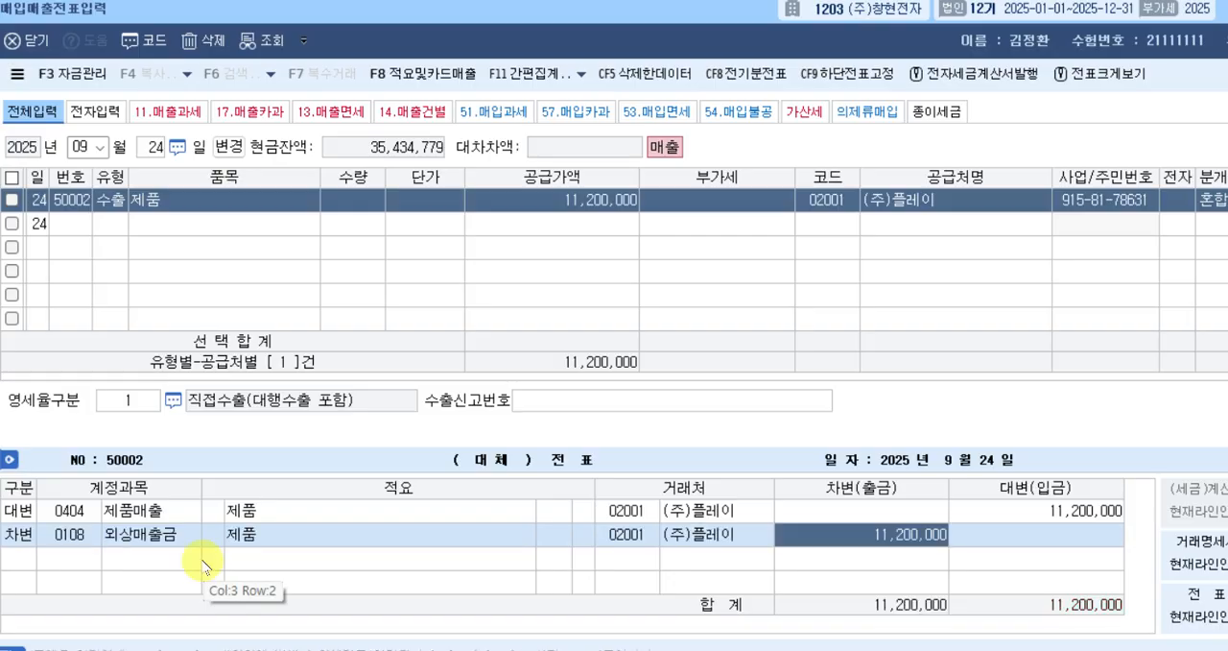
key(Return)
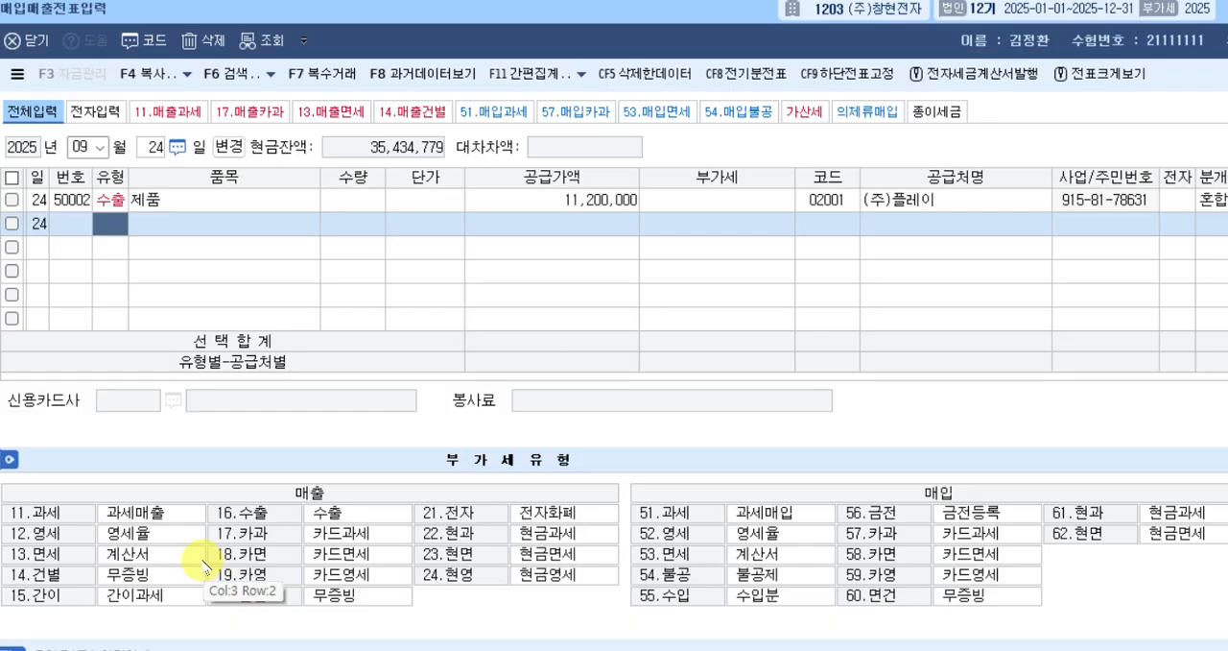
Change the voucher day to September 26 and start a new row with tax type 17, 카과.
key(Escape)
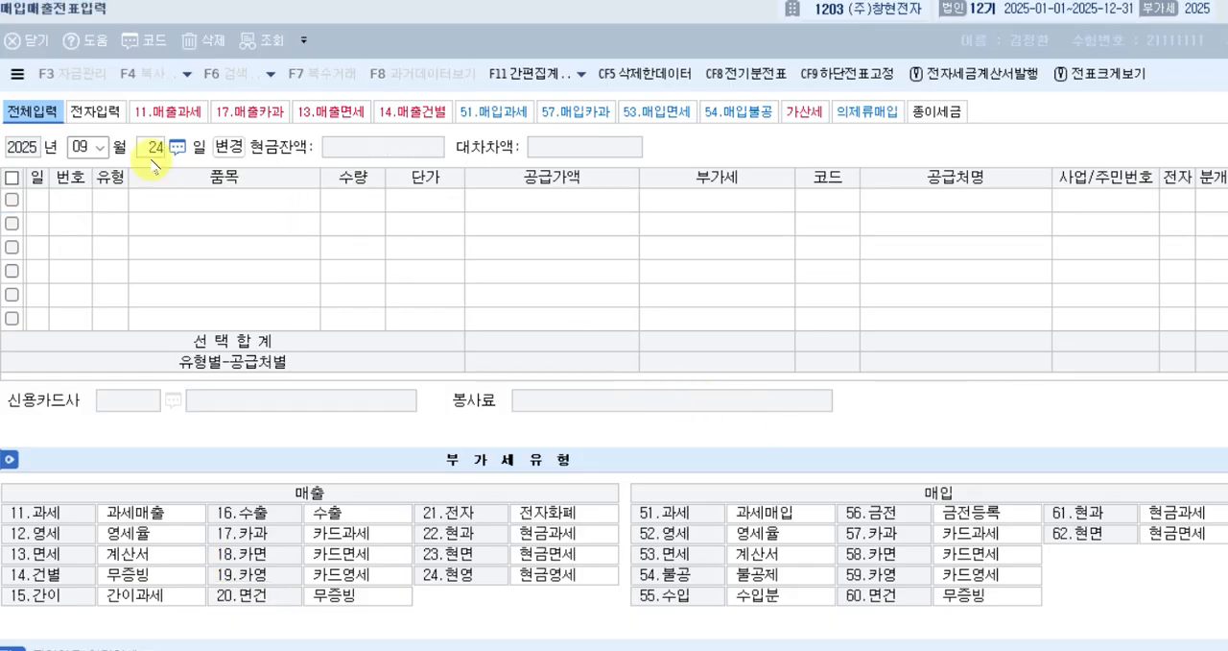
click(154, 155)
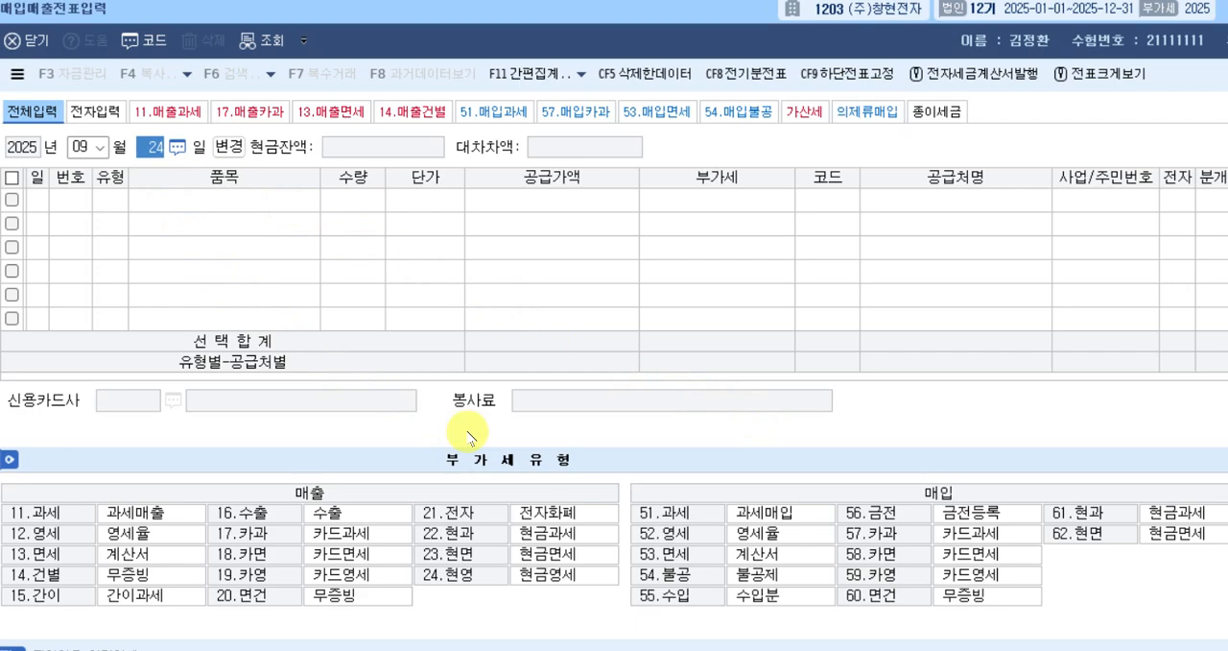
text(26)
key(Return)
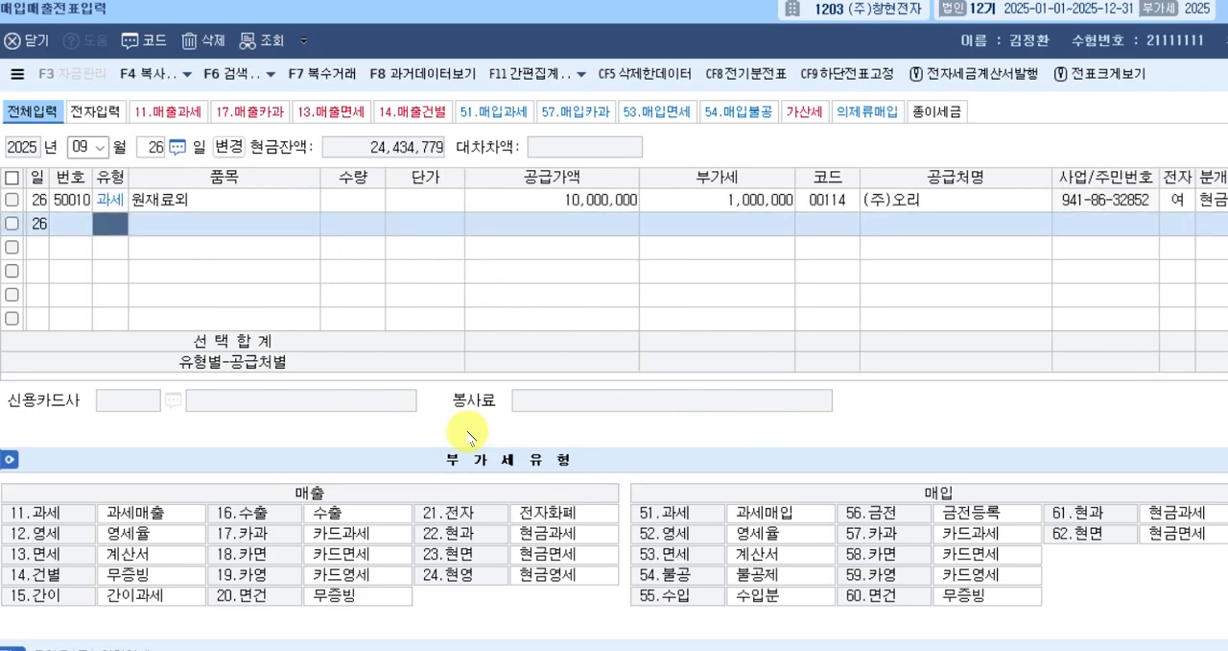
text(17)
key(Return)
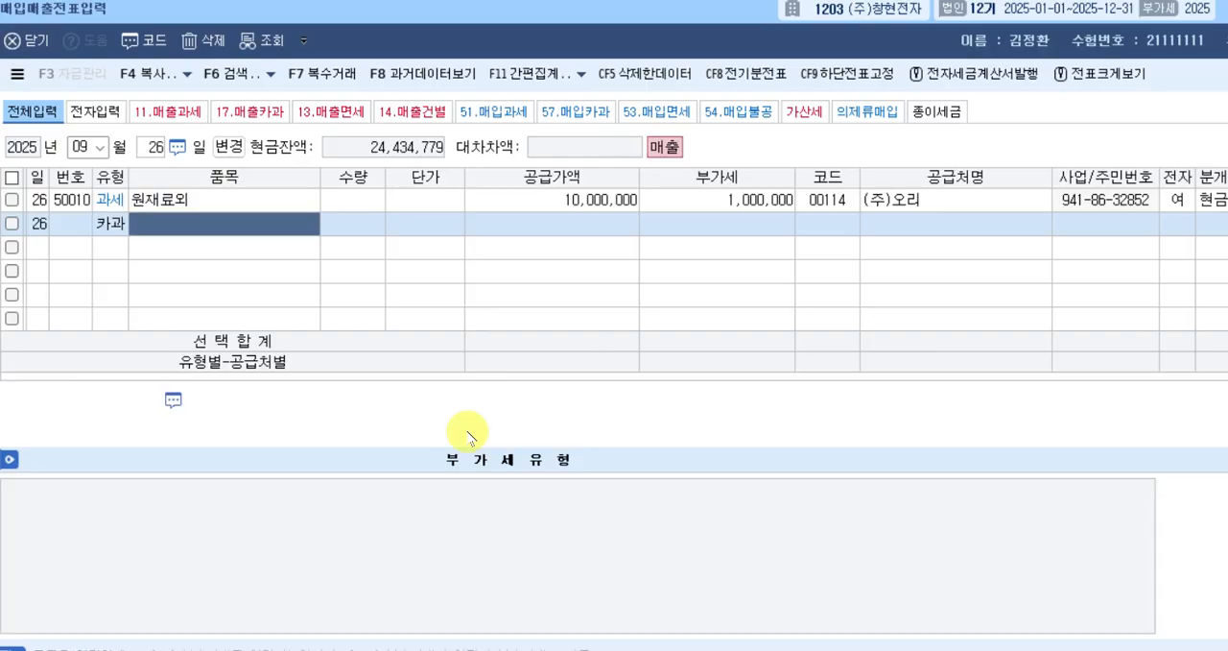
Enter 제품 as the 카과 row's 품목 and the VAT-inclusive 33,000,000 as its 공급가액, leaving 수량 and 단가 blank.
text(제품)
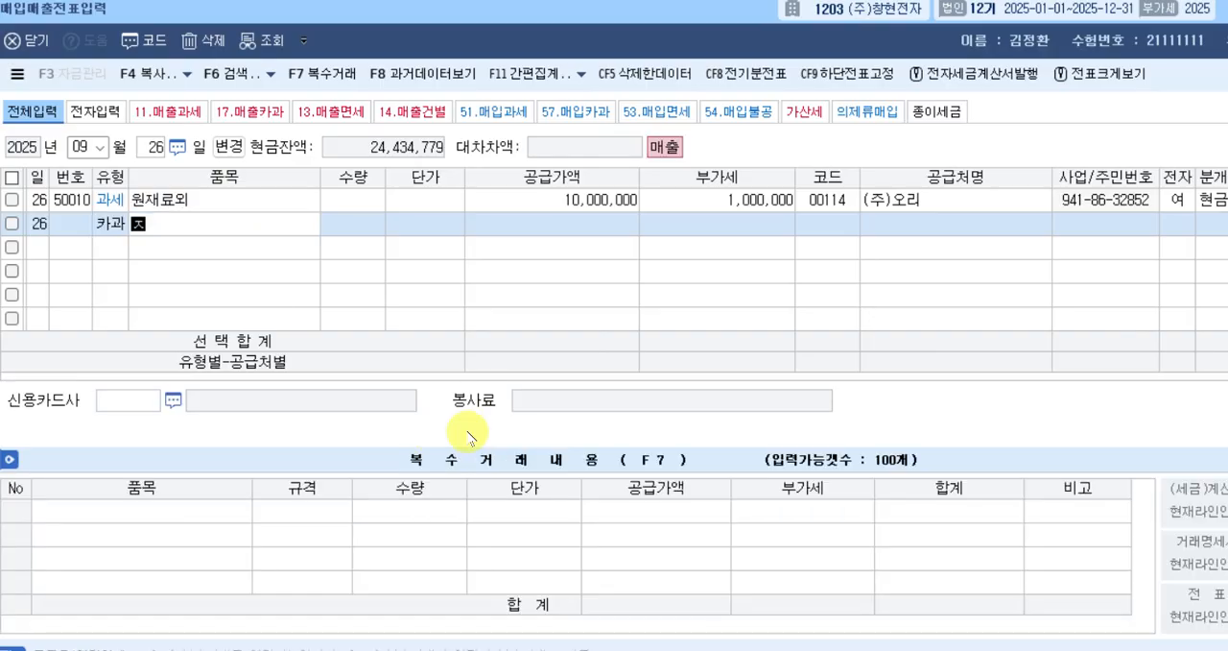
key(Return)
key(Return)
key(Return)
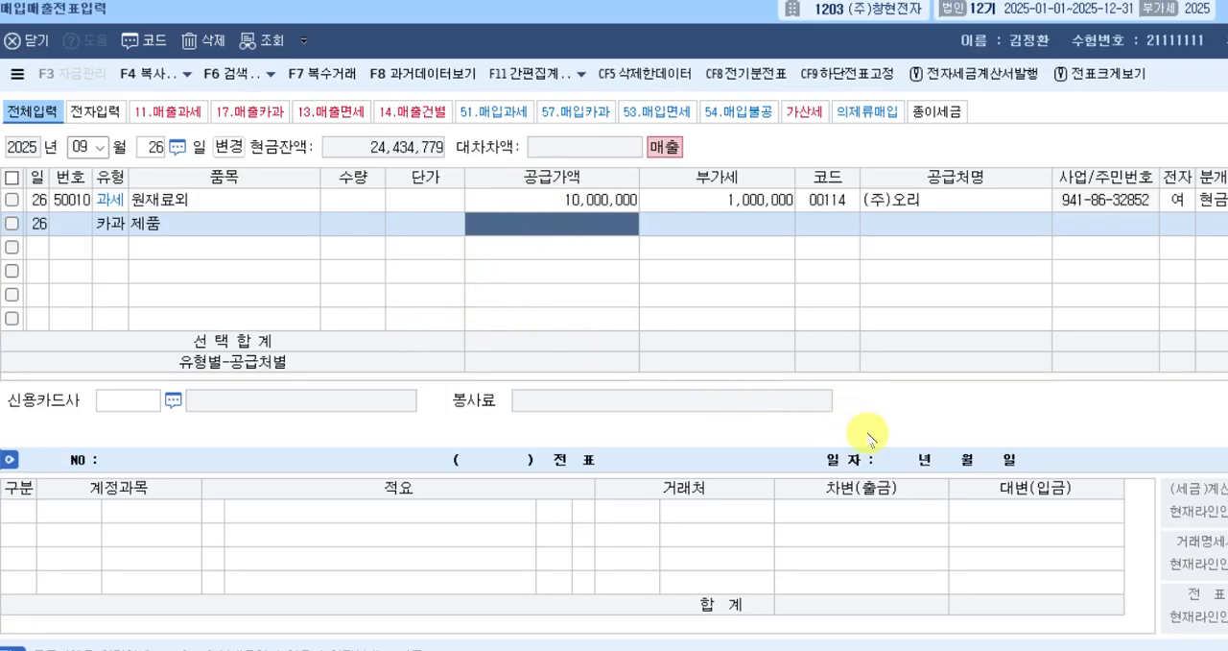
key(alt+Tab)
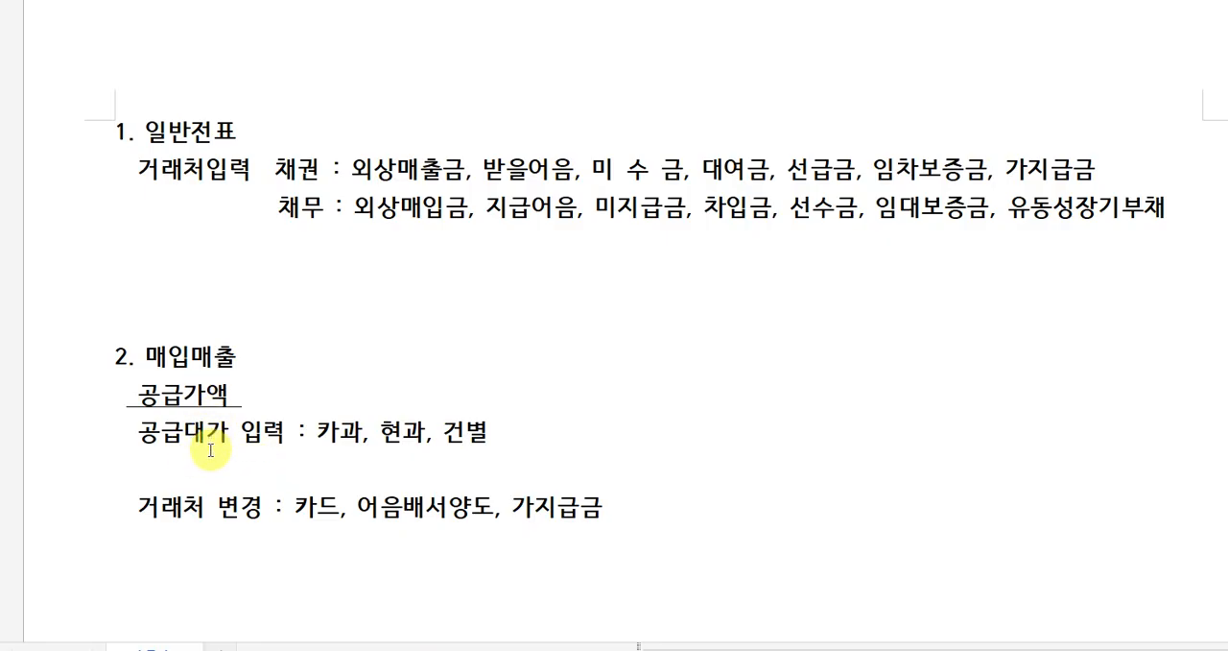
click(804, 649)
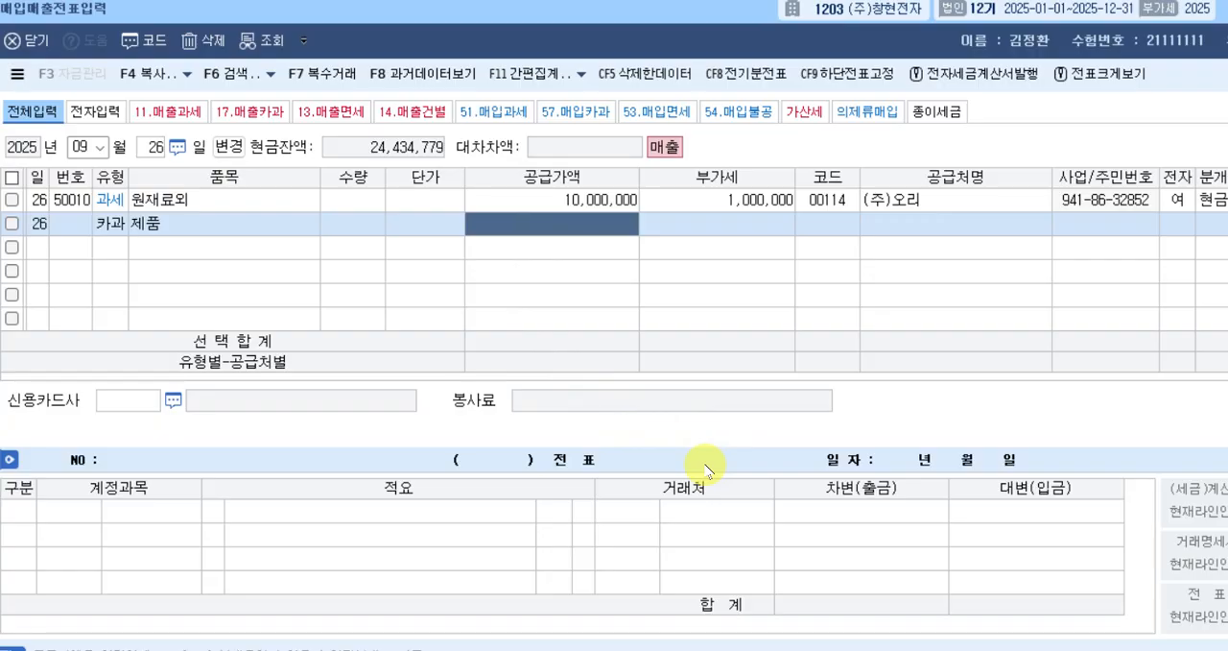
text(33000000)
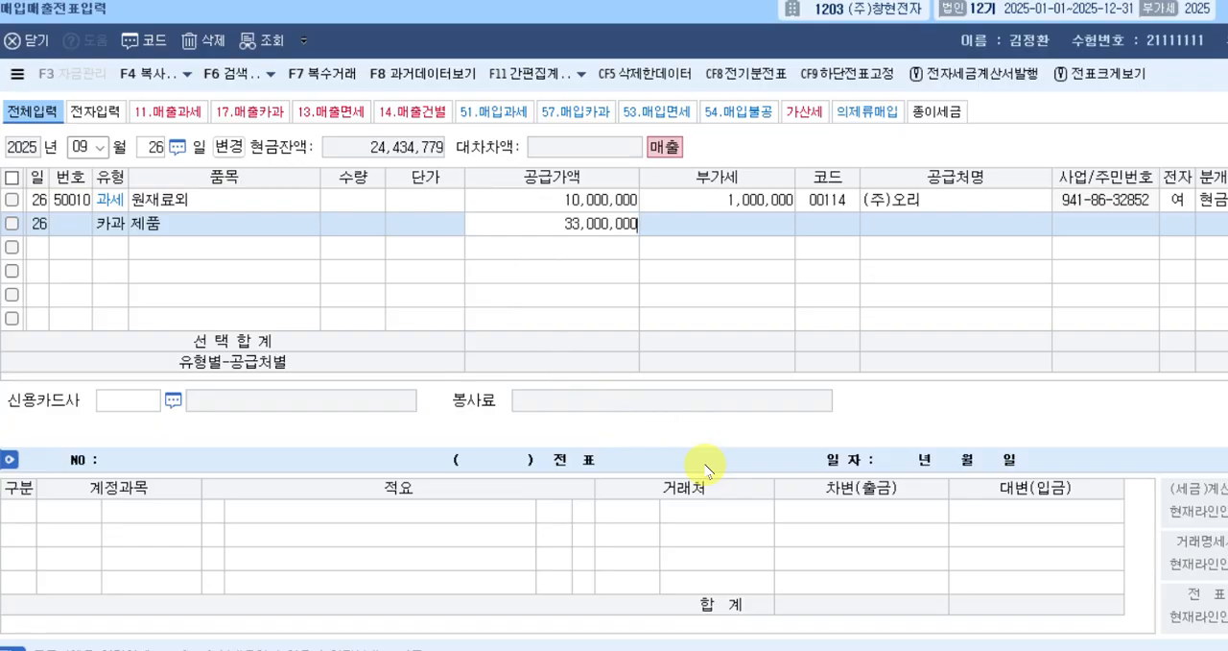
key(Return)
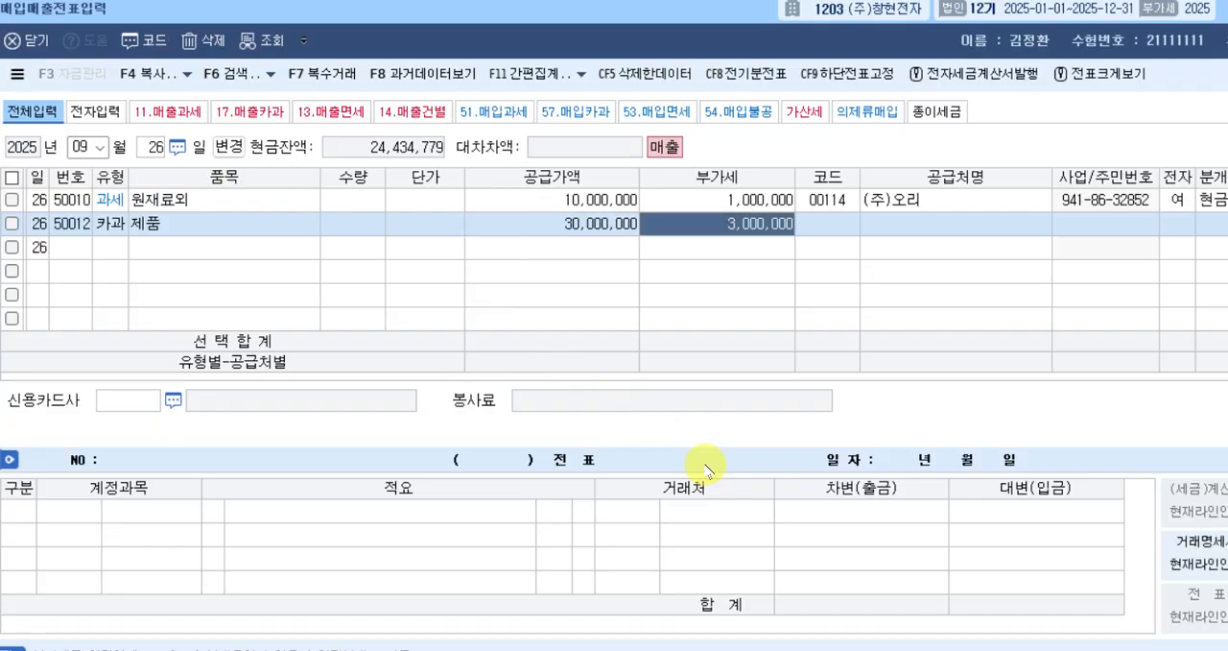
key(Return)
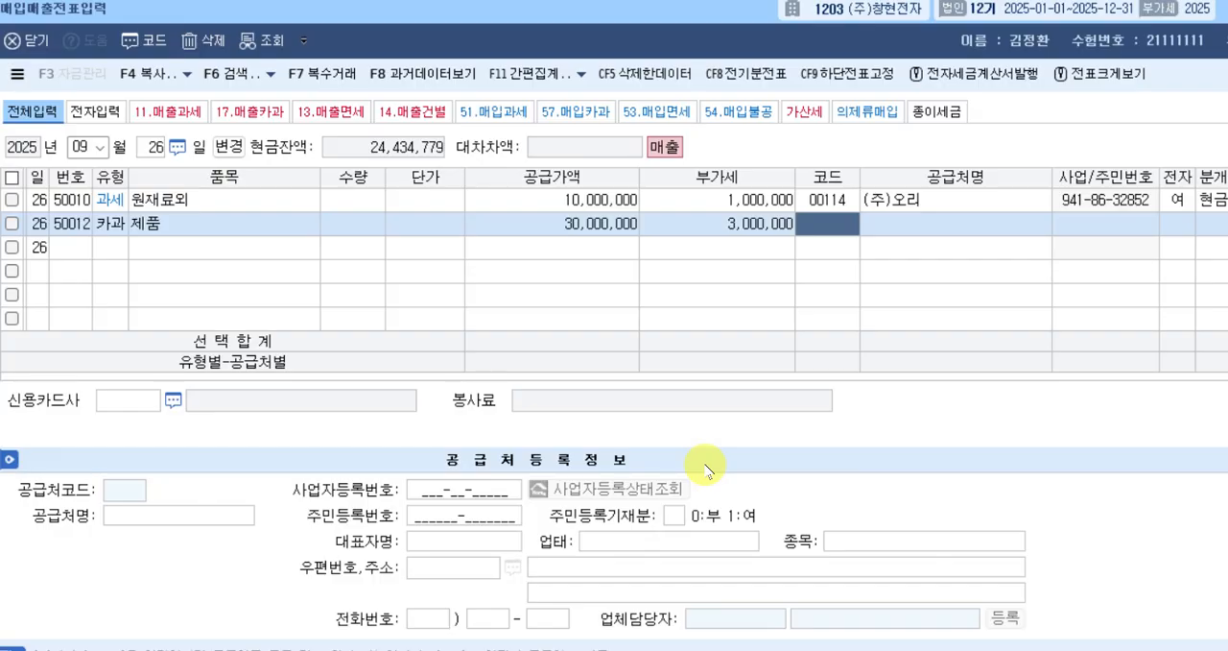
Look up 감동 to select 감동물산 as the 카과 row's 공급처, and set its 신용카드사 to 신한카드.
text(감동ㅕ)
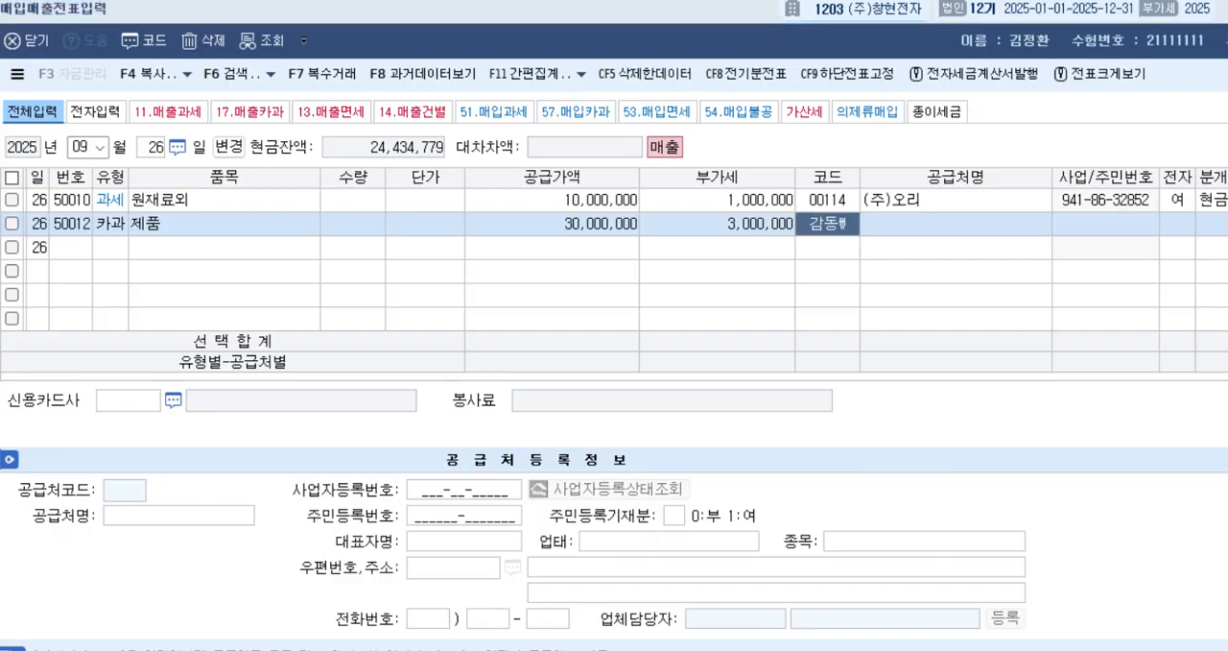
key(BackSpace)
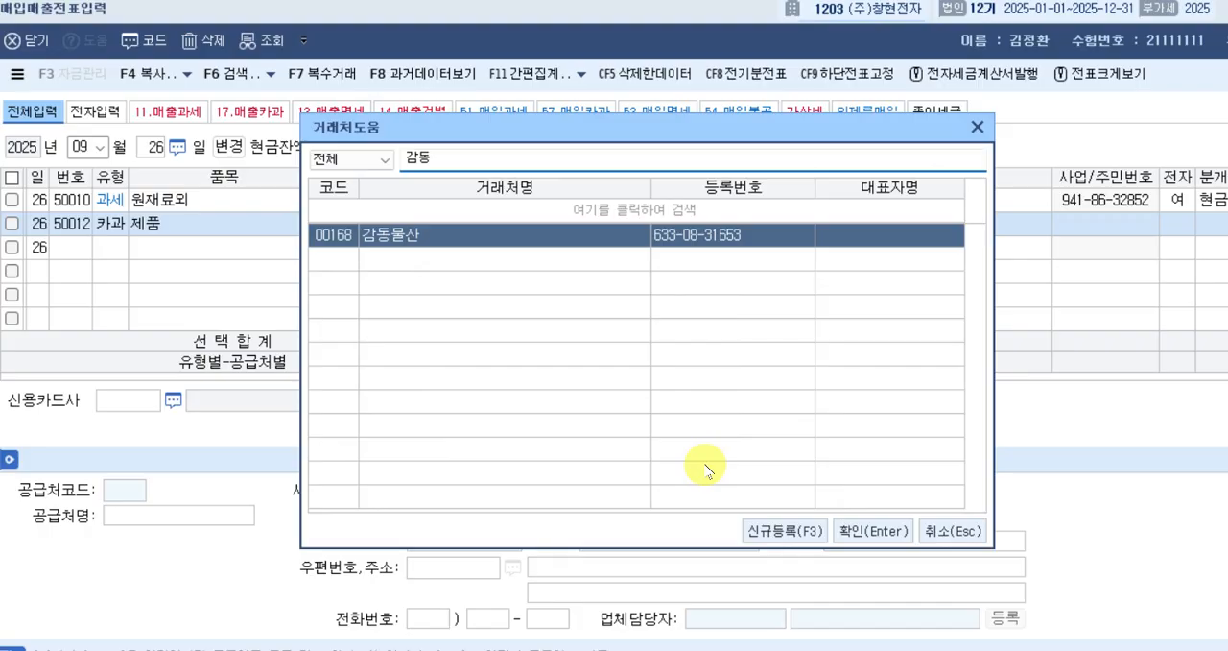
key(Return)
key(Return)
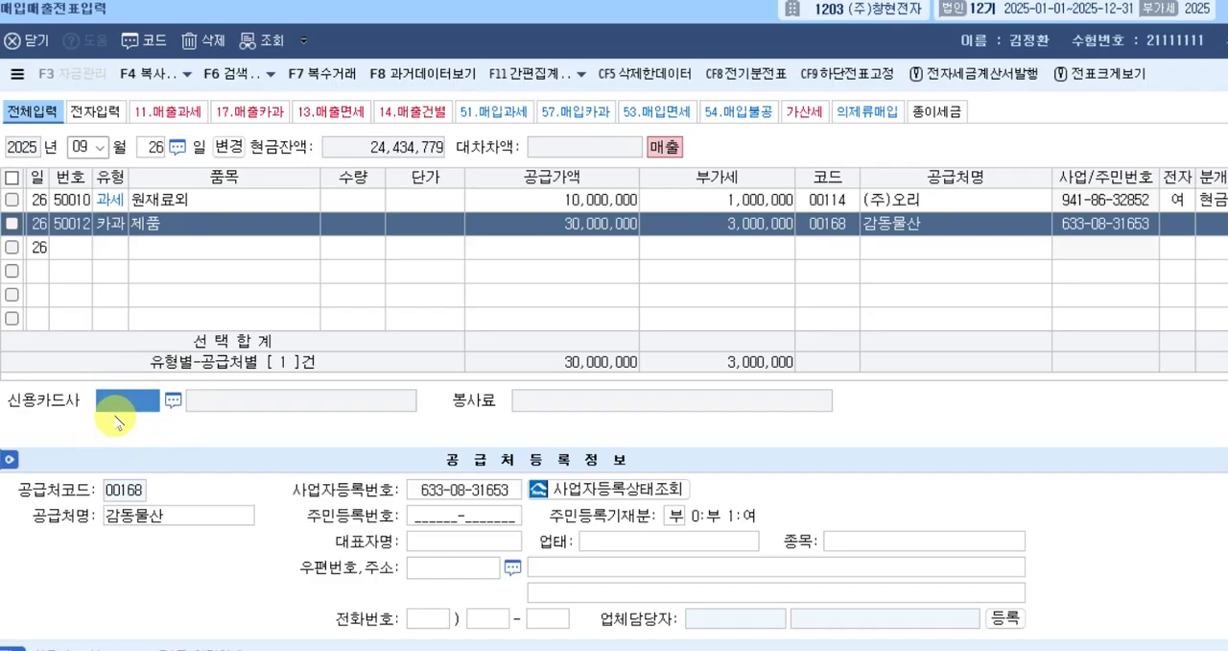
key(F2)
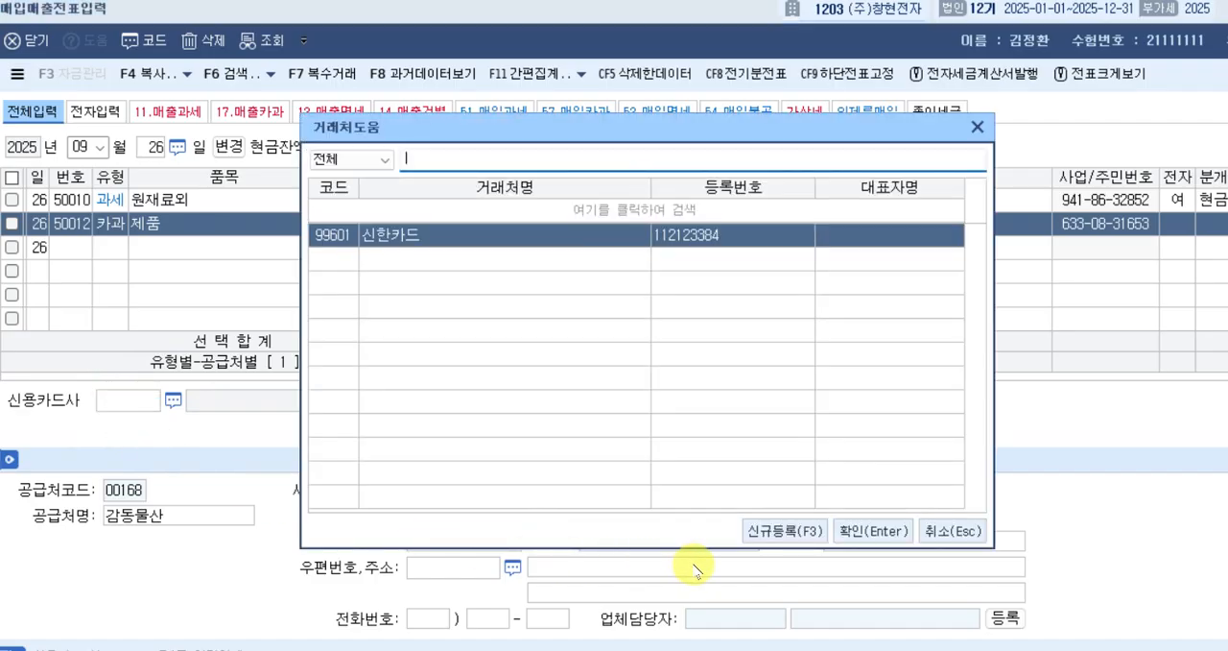
key(Return)
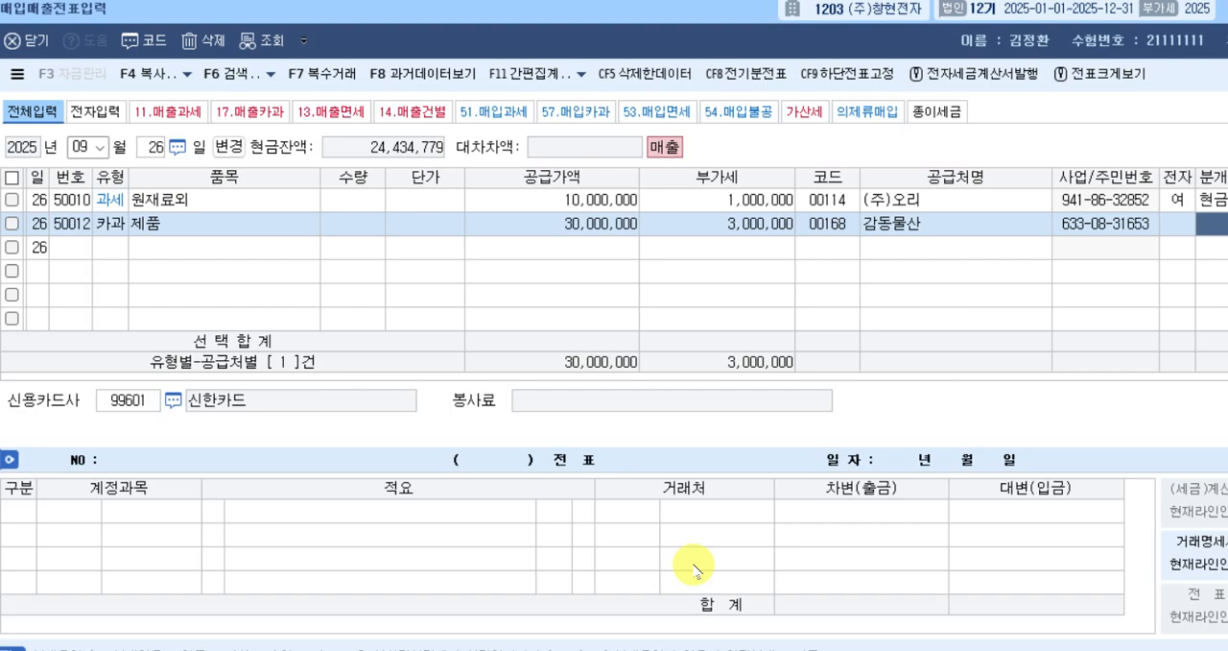
Set the 카과 row's 분개 to 3, 혼합, and add a debit line to account 108, 외상매출금, for 33,000,000.
text(3)
key(Return)
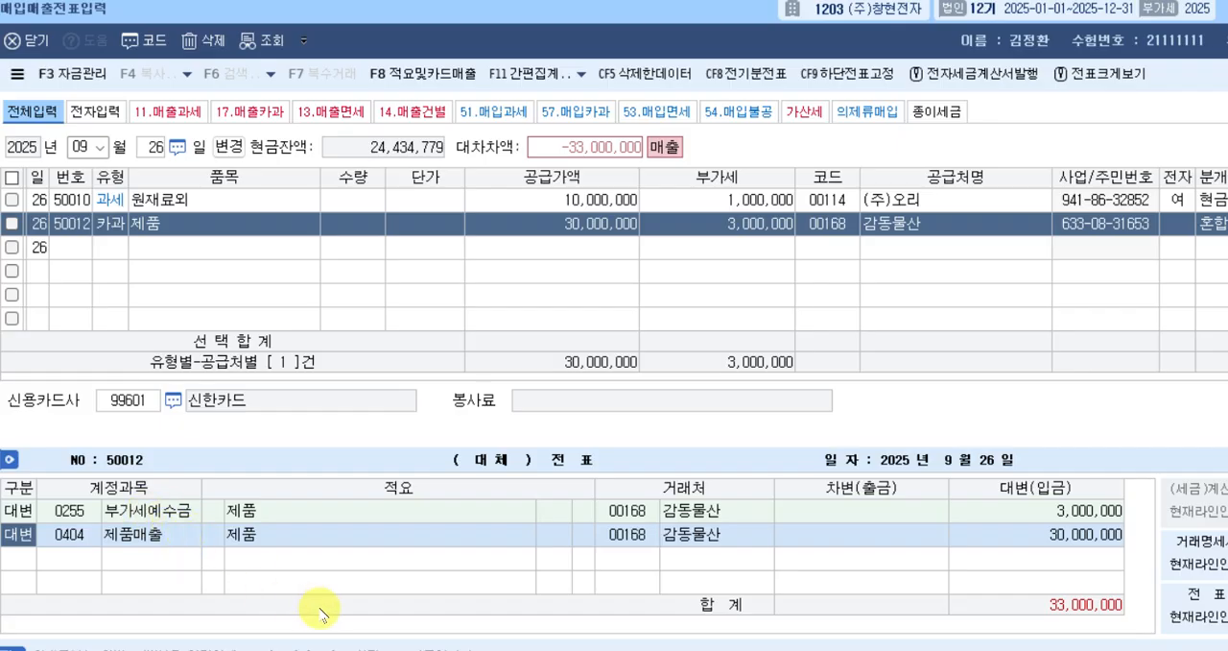
key(Down)
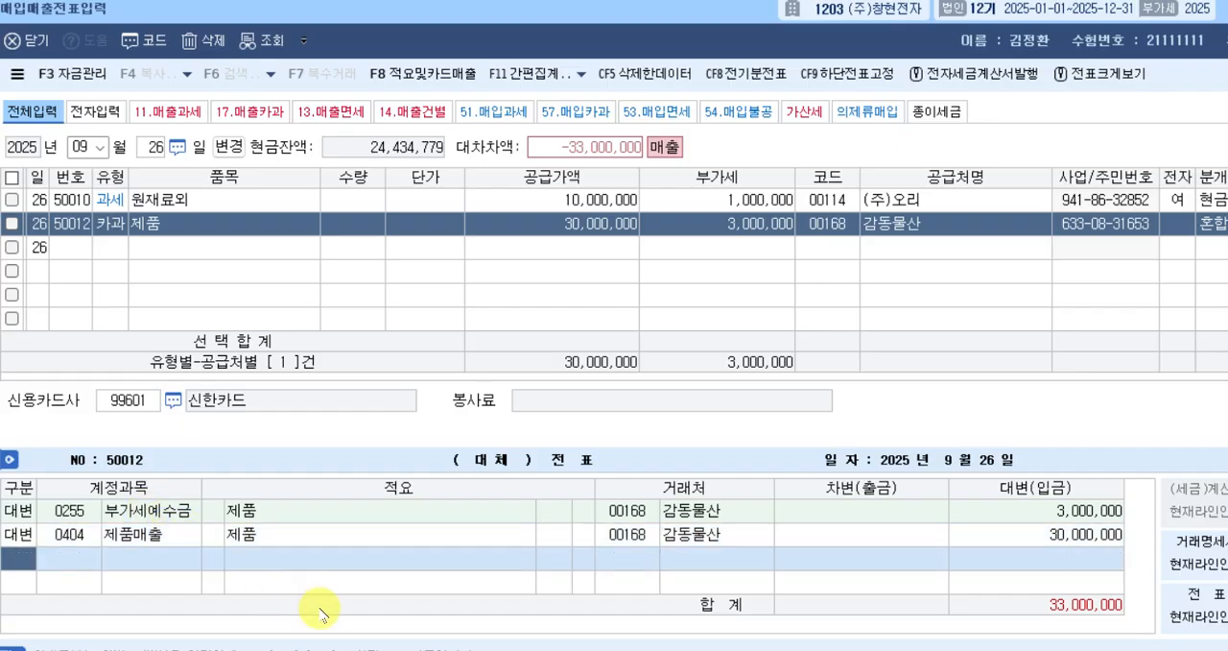
text(3)
key(Return)
text(108)
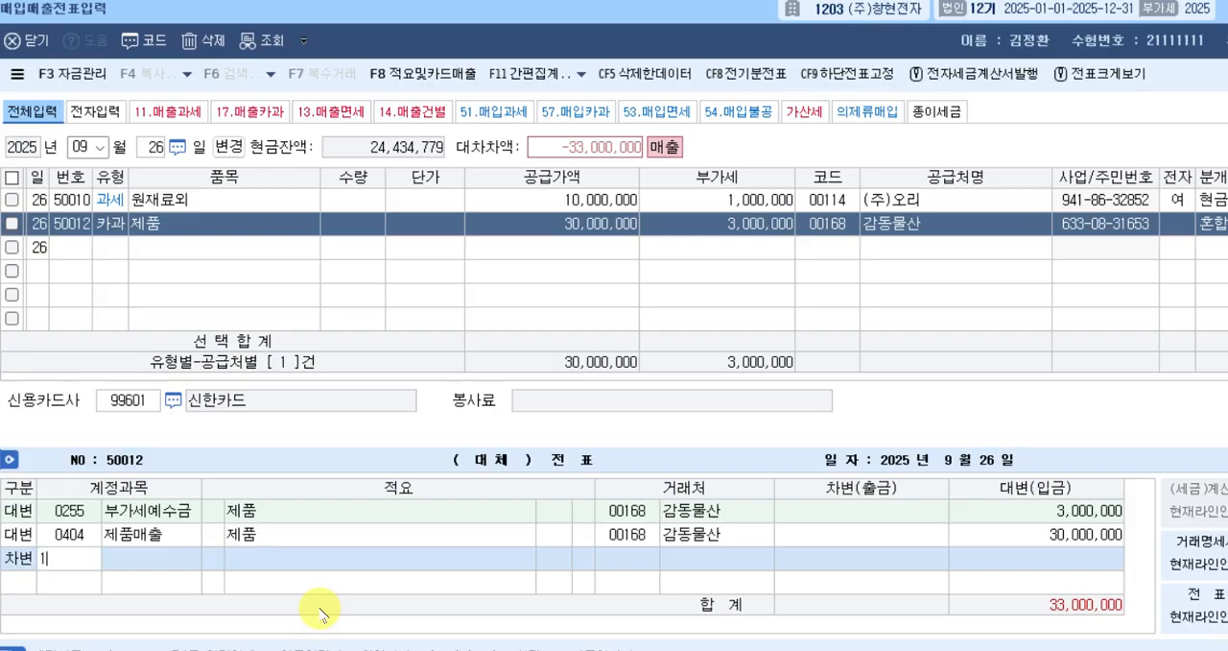
key(Return)
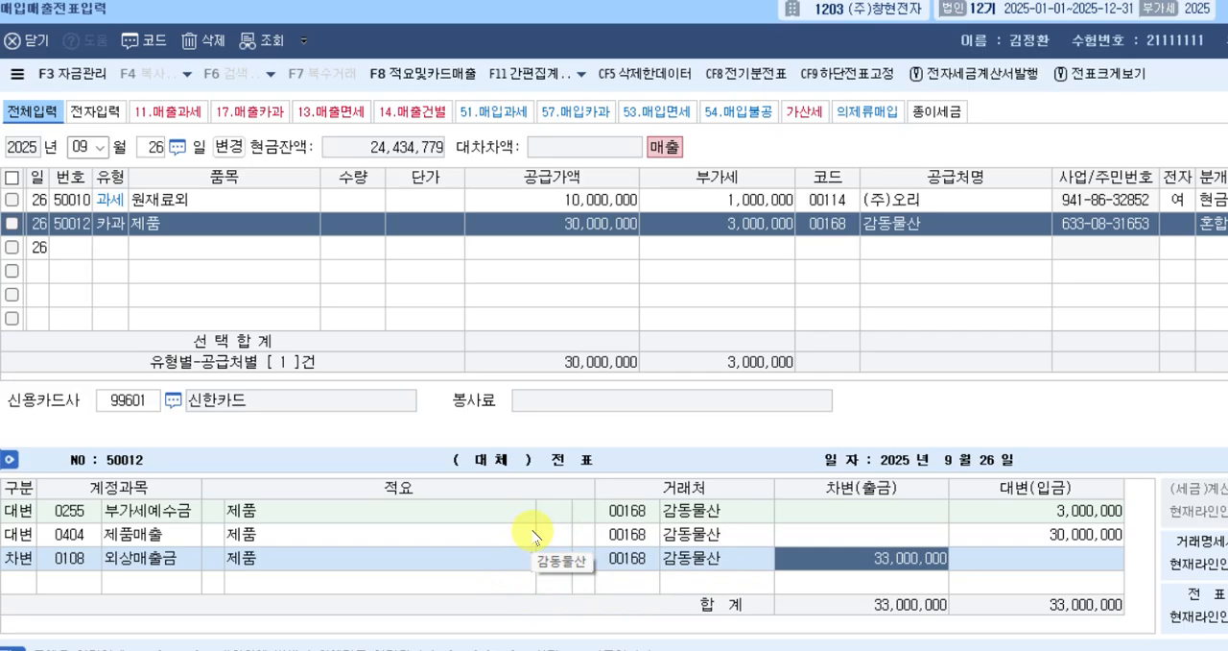
Review problem [6] and the notes document's 거래처 변경 rule covering 카드, 어음배서양도 and 가지급금.
key(alt+Tab)
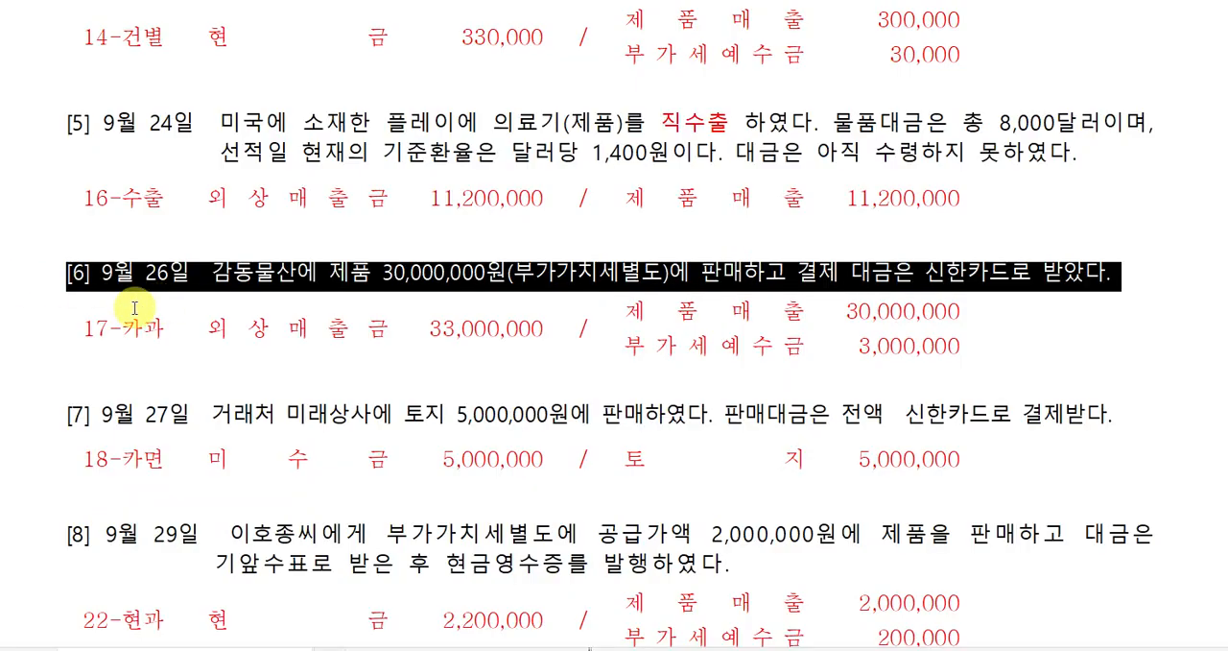
key(alt+Tab)
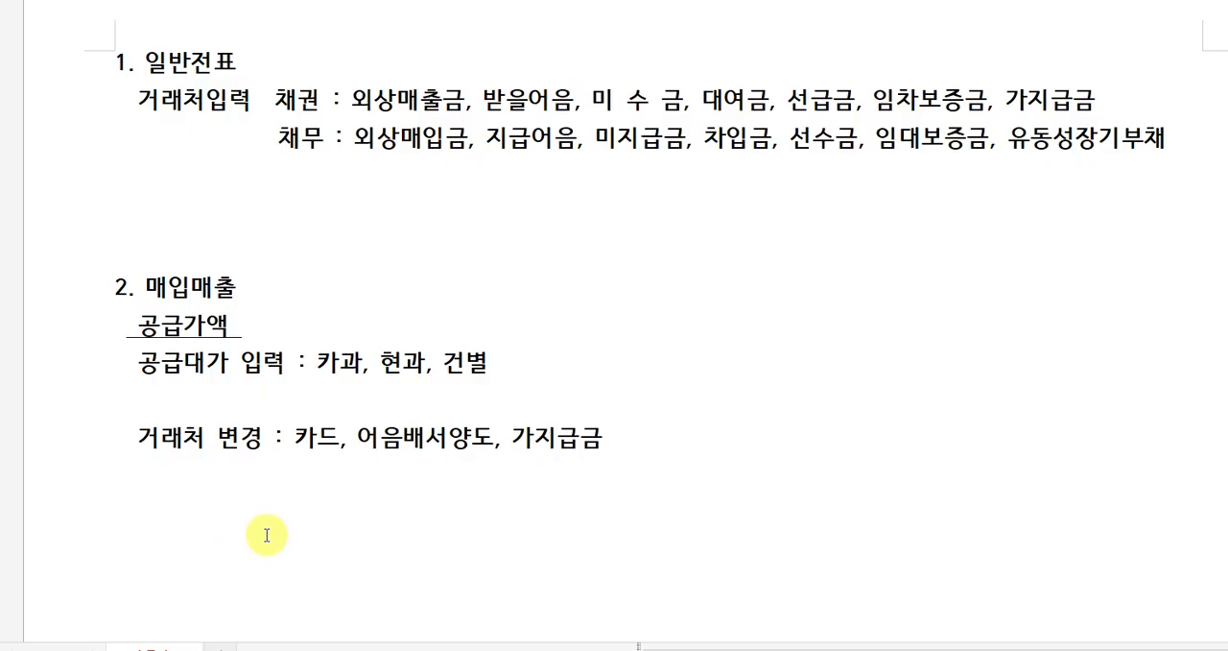
click(139, 437)
drag(139, 438, 267, 439)
click(312, 444)
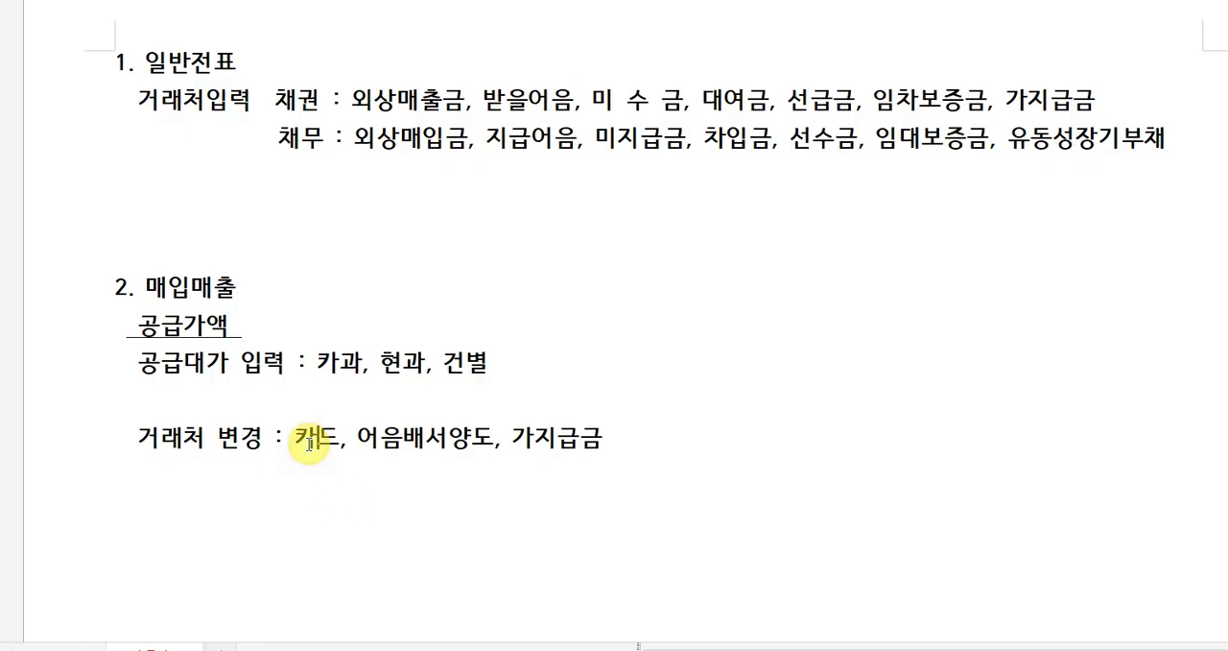
click(404, 439)
click(563, 439)
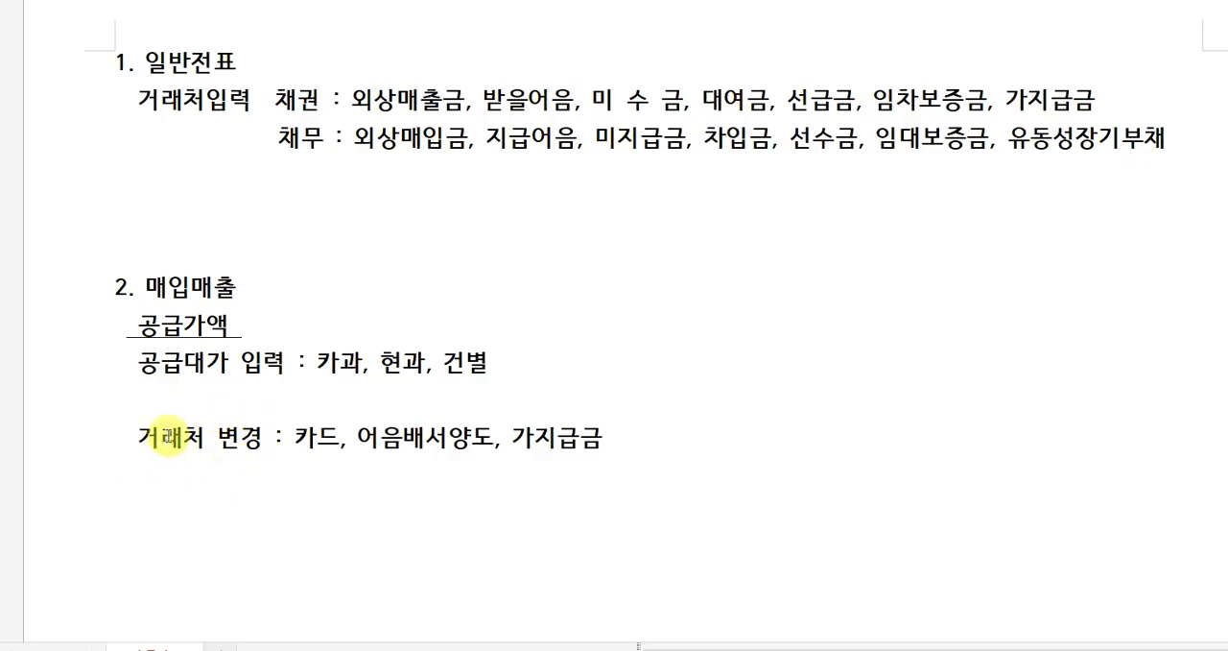
click(205, 439)
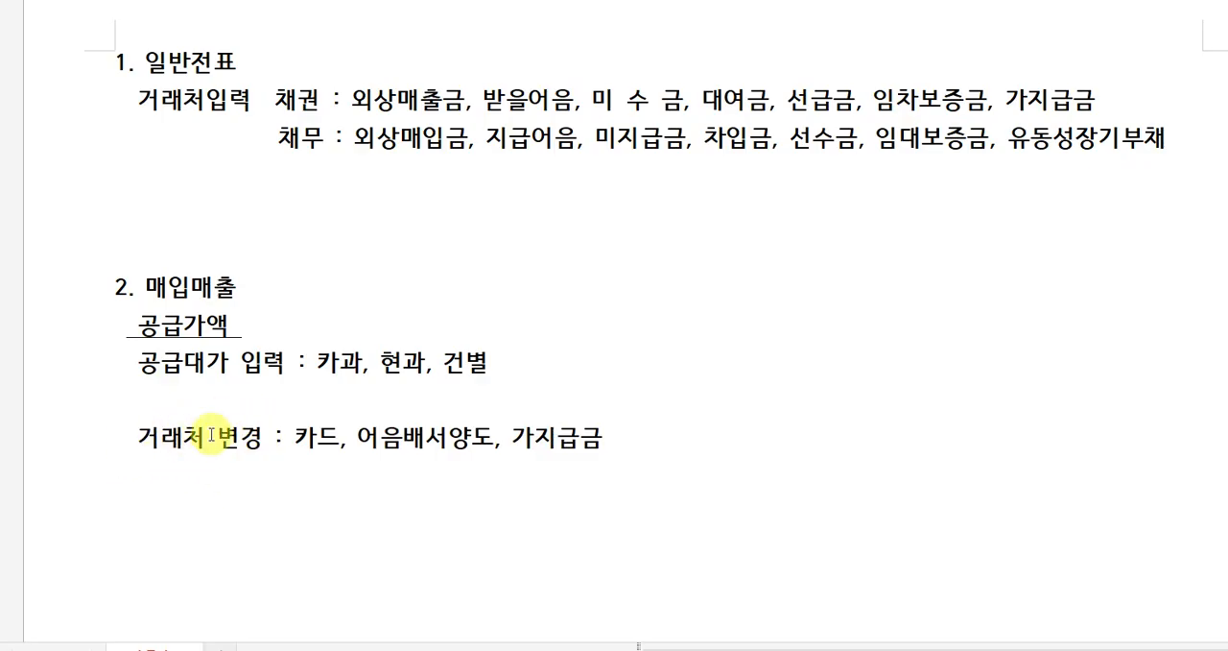
click(563, 442)
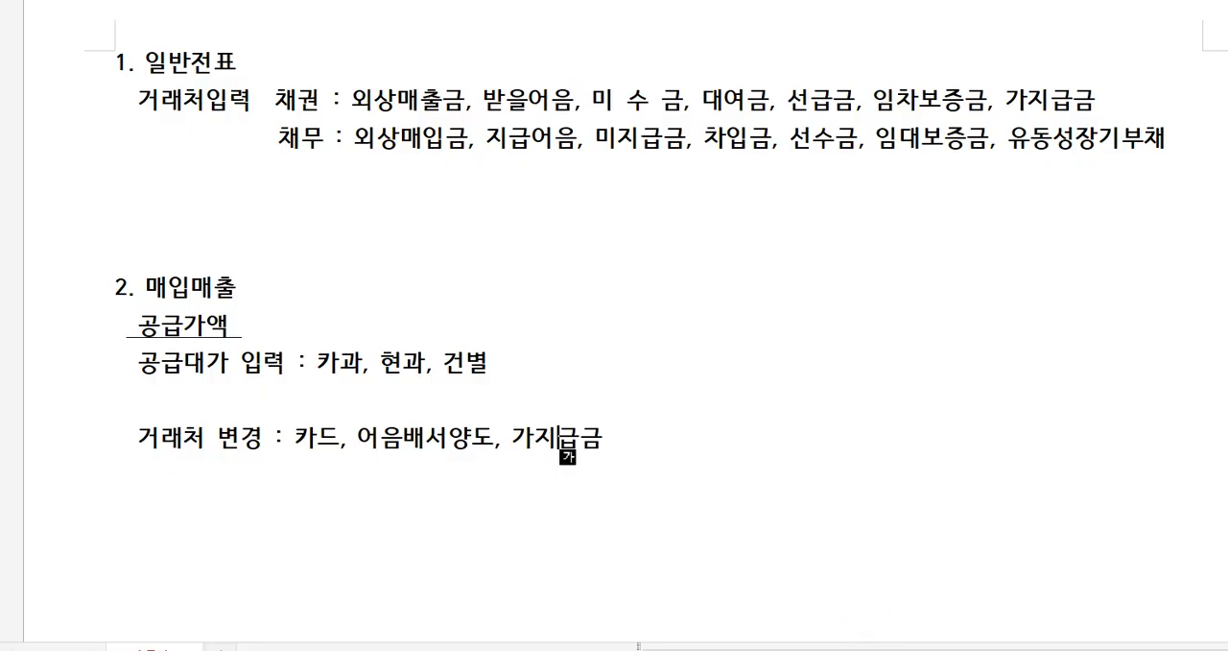
click(876, 649)
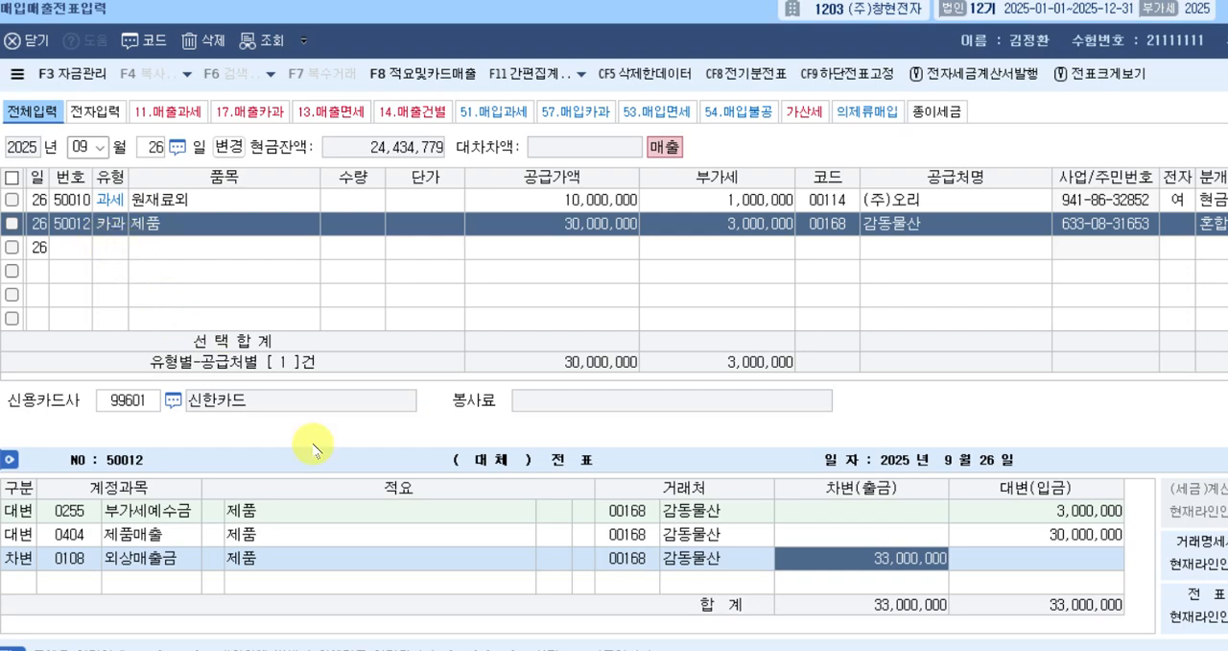
Change the 외상매출금 debit line's 거래처 to 신한카드 and complete the September 26 카과 voucher.
click(626, 558)
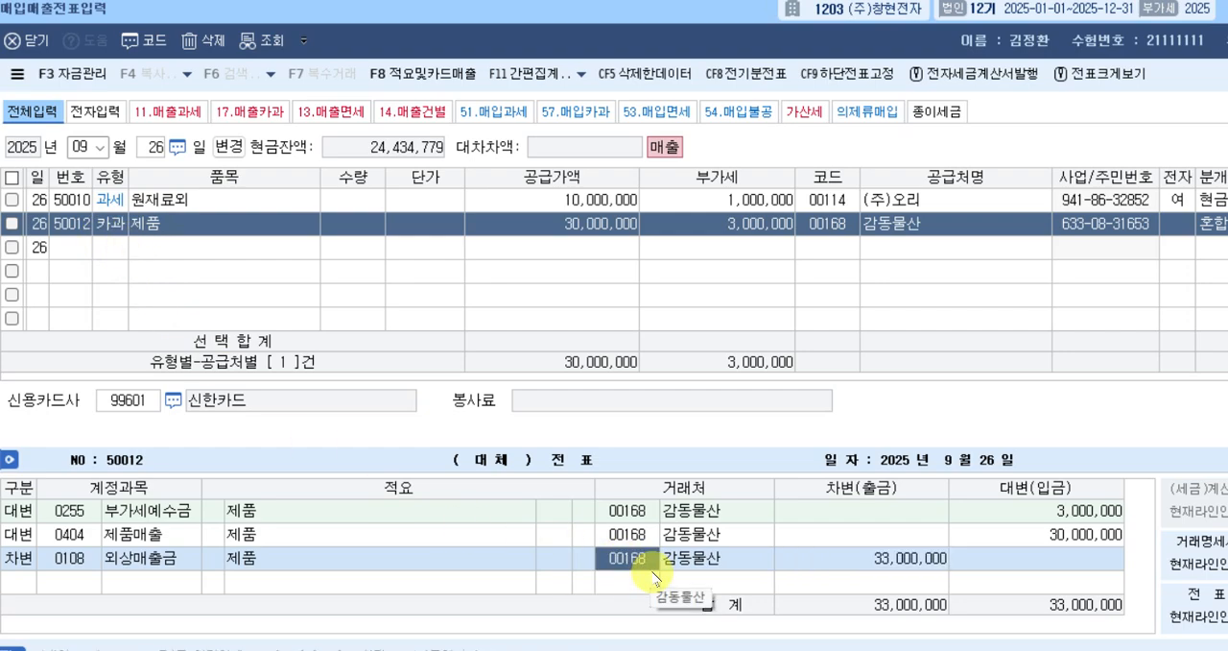
text(신한)
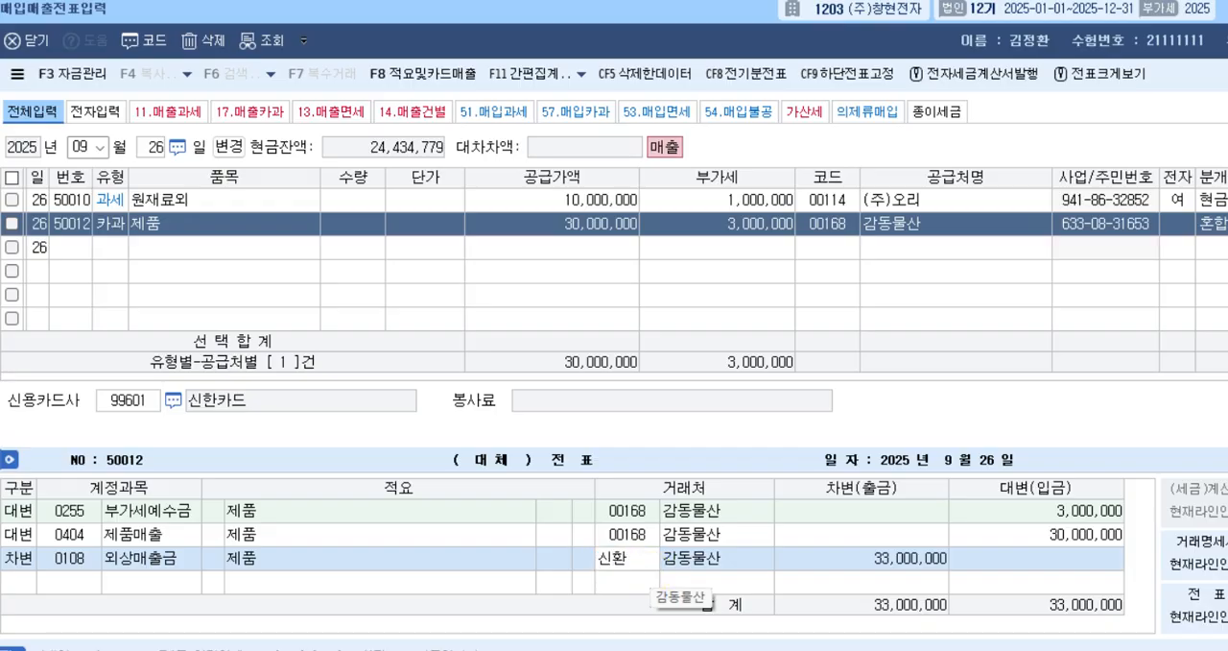
key(BackSpace)
text(한)
key(Return)
key(Return)
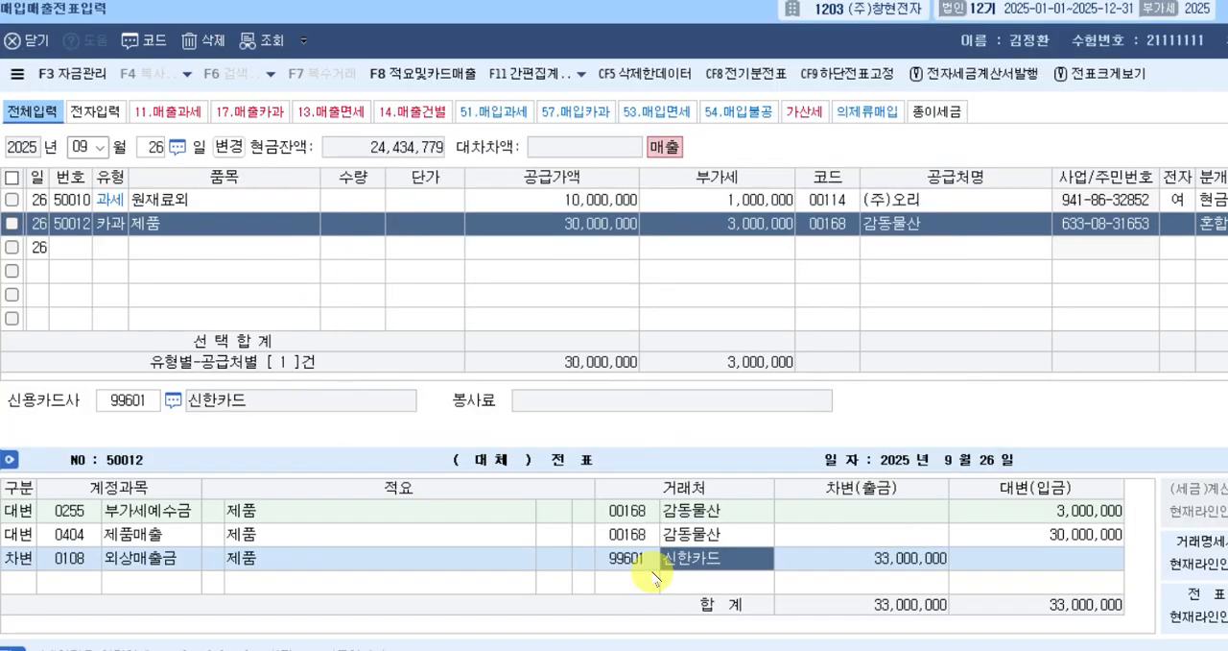
key(Return)
key(Return)
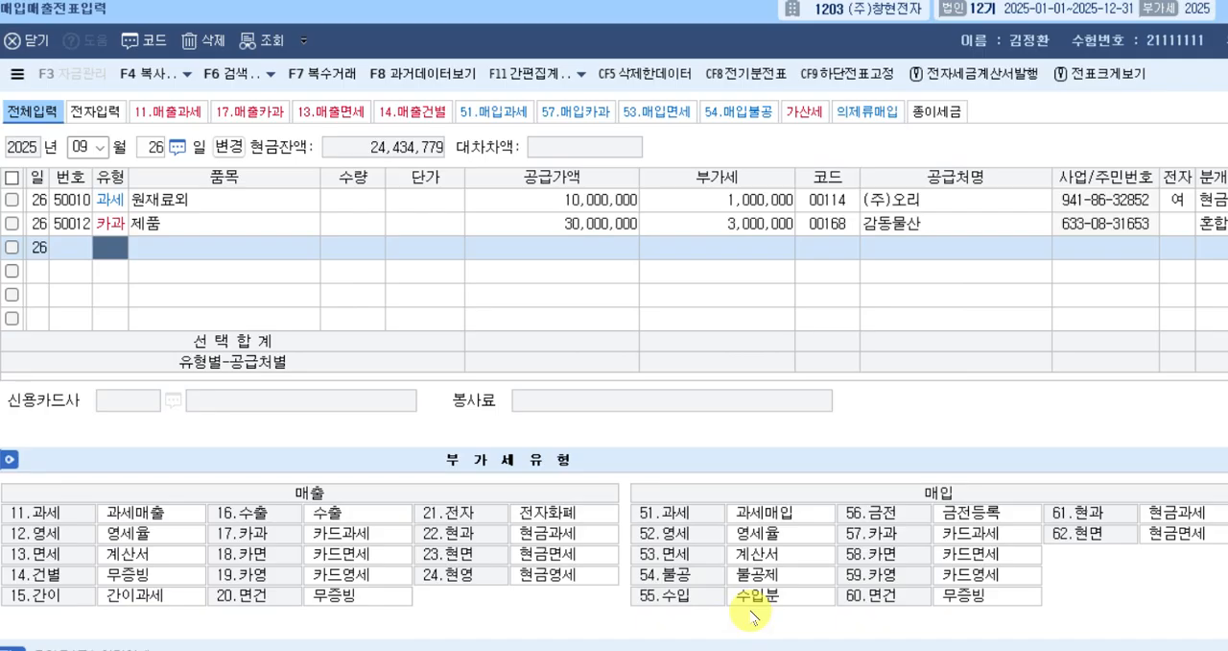
Change the voucher day to September 27 and start a new row with tax type 18, 카면.
key(Escape)
text(27)
key(Return)
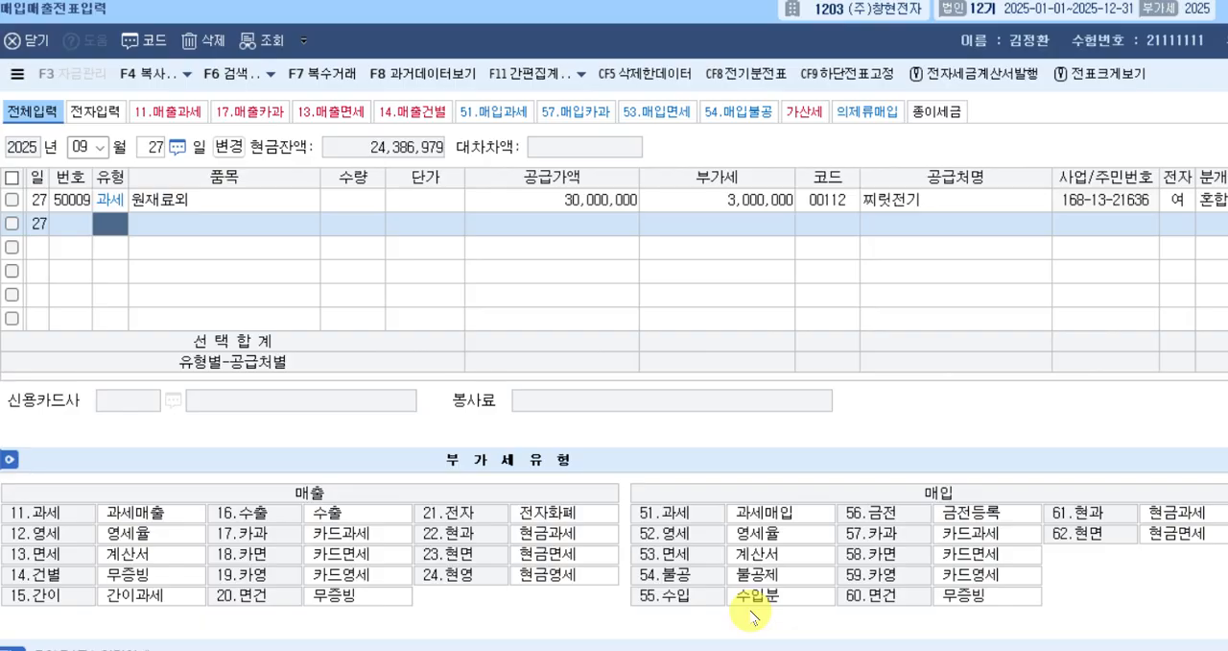
text(18)
key(Return)
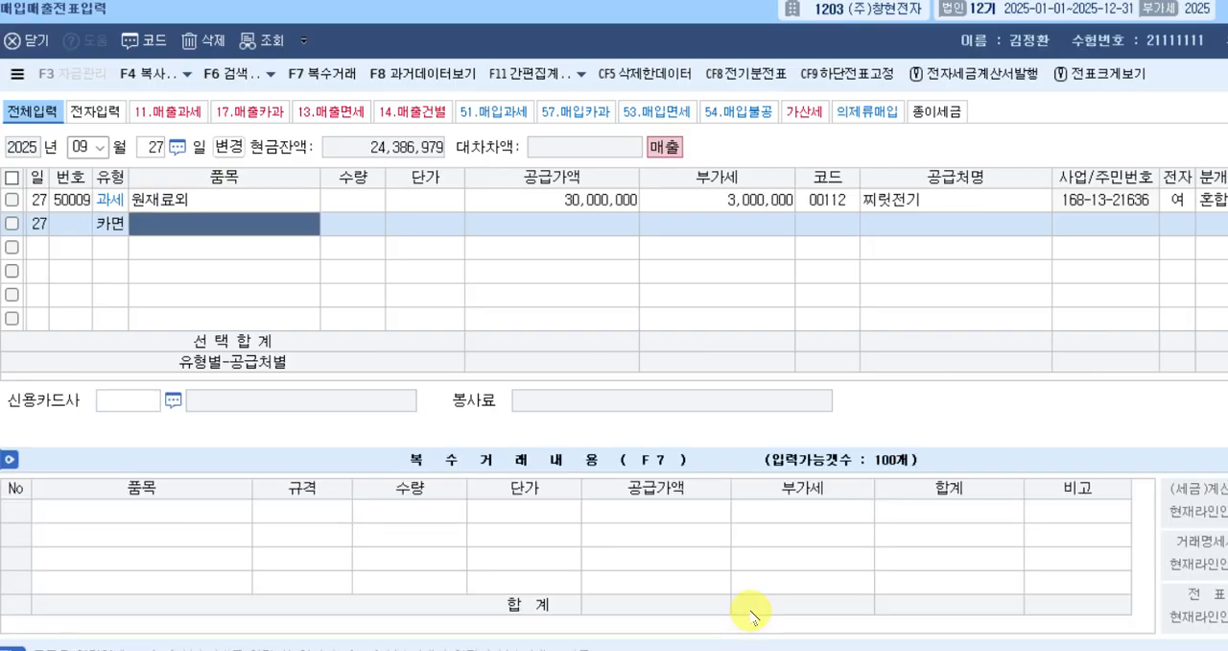
Enter 토지 as the 카면 row's 품목 and 5,000,000 as its 공급가액, leaving 수량 and 단가 blank.
text(토지)
key(Return)
key(Return)
key(Return)
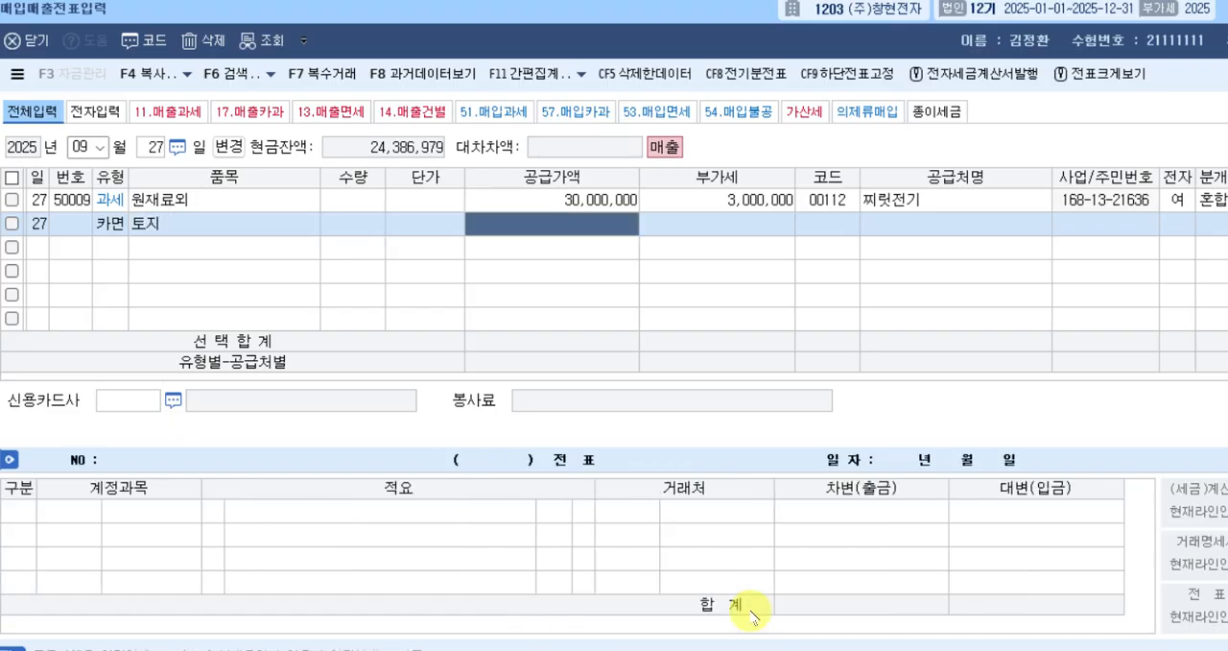
text(5000000)
key(Return)
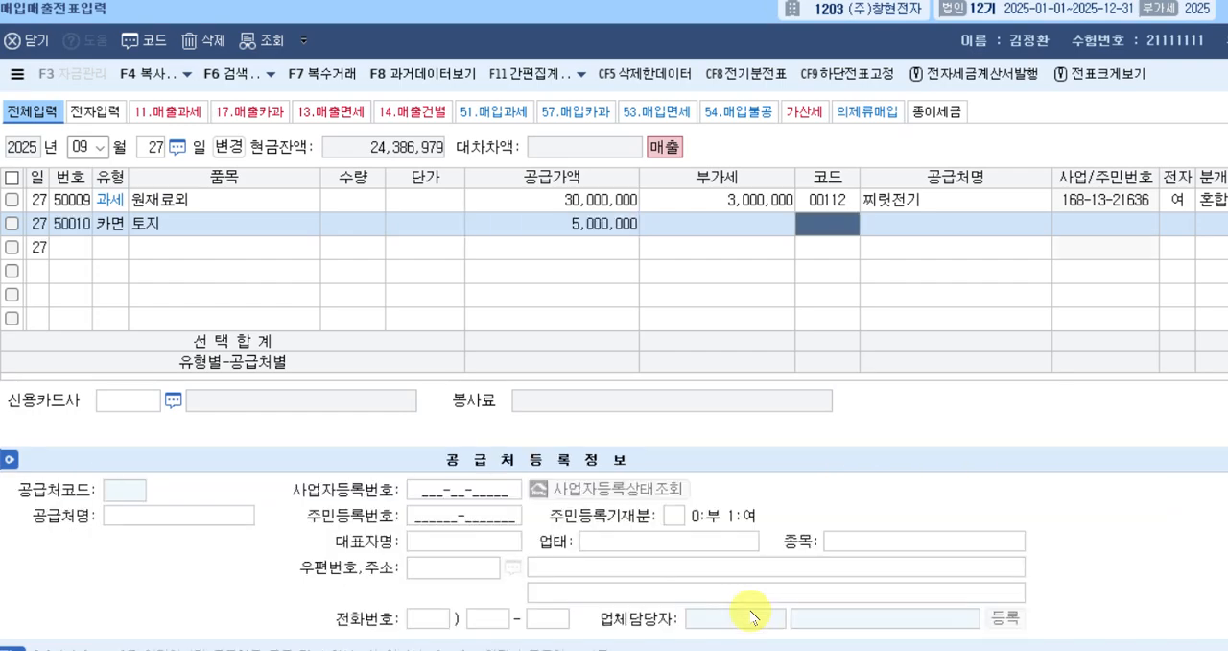
Look up 미래 to select 미래상사 as the 카면 row's 공급처, and set its 신용카드사 to 신한카드.
text(미래)
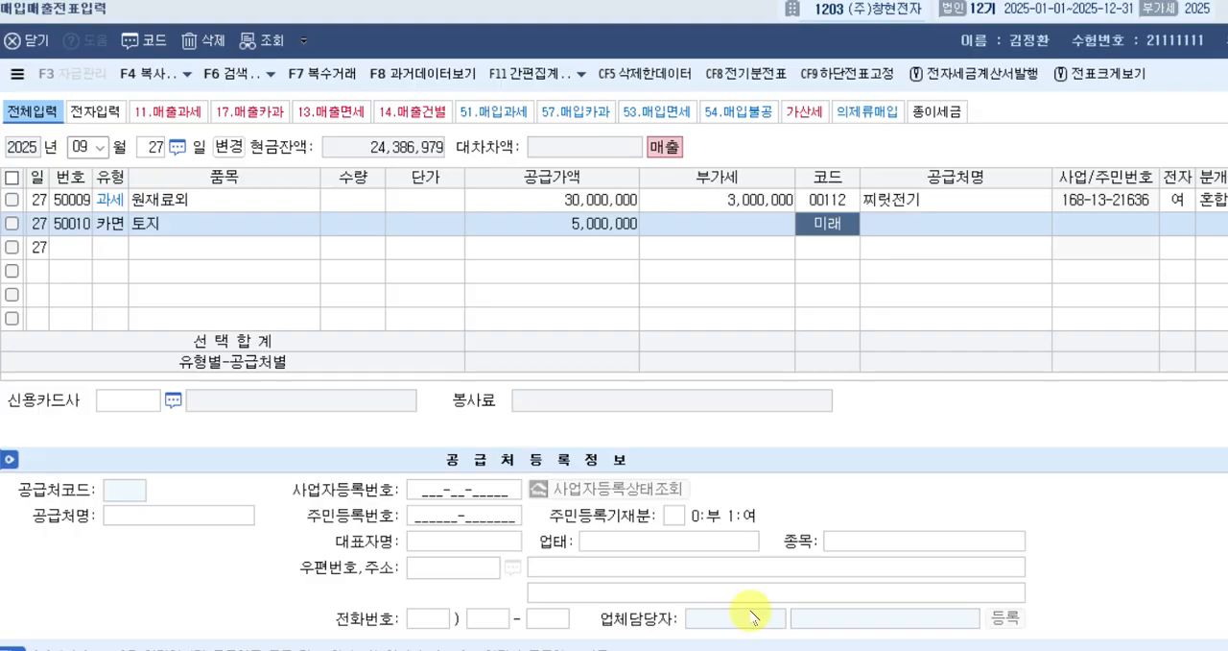
key(Return)
key(Return)
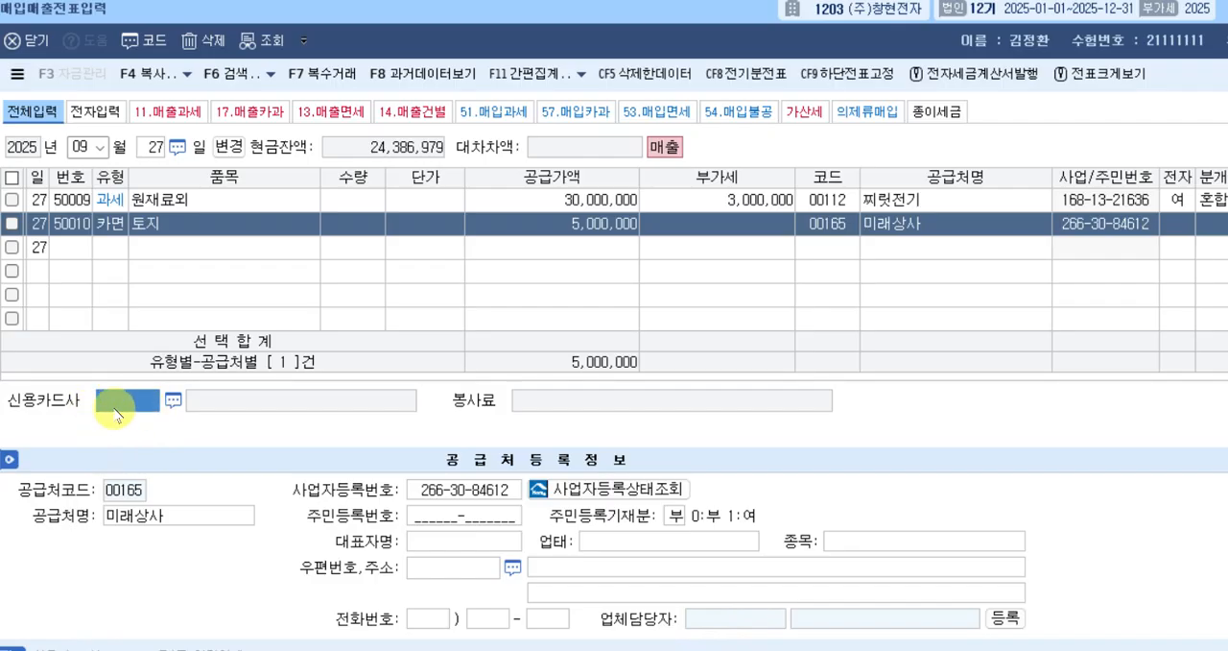
key(F2)
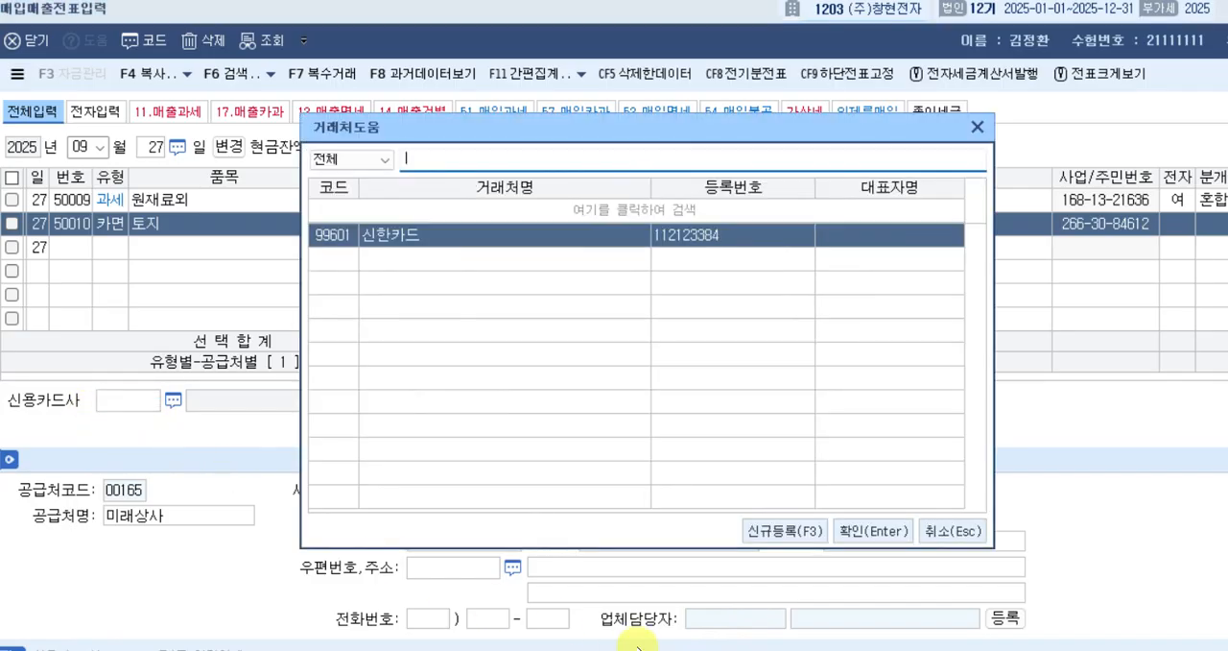
key(Return)
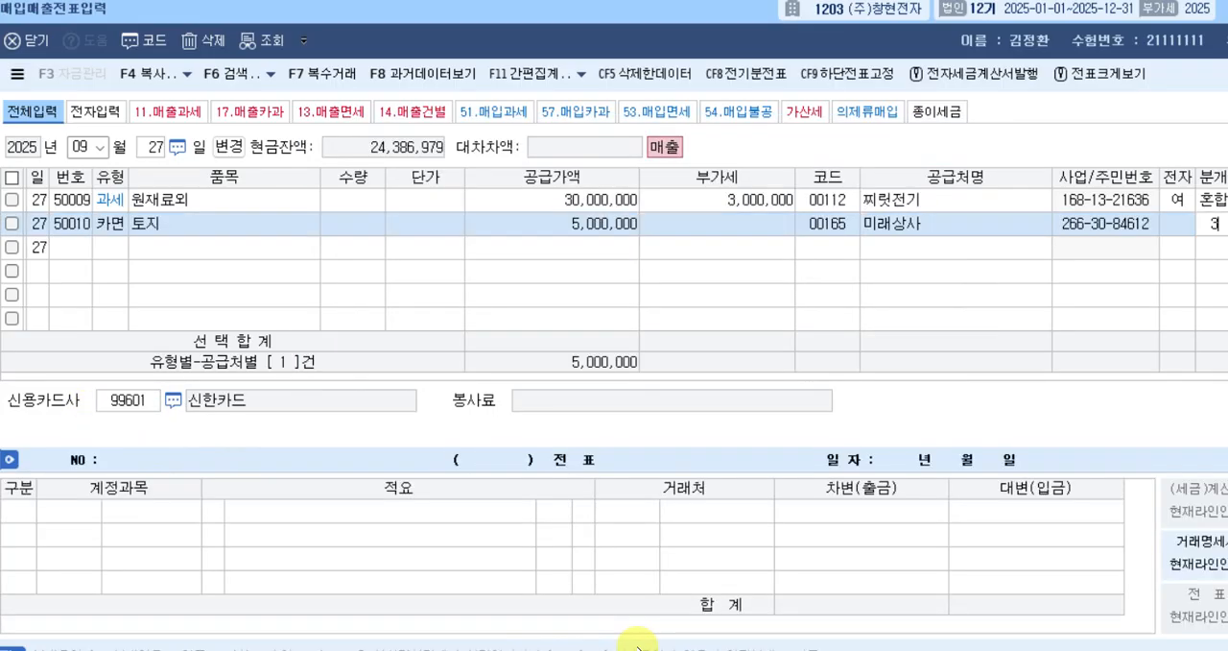
Set the 카면 row's 분개 to 3, 혼합, and change the credit line's 계정과목 to 토지.
text(3)
key(Return)
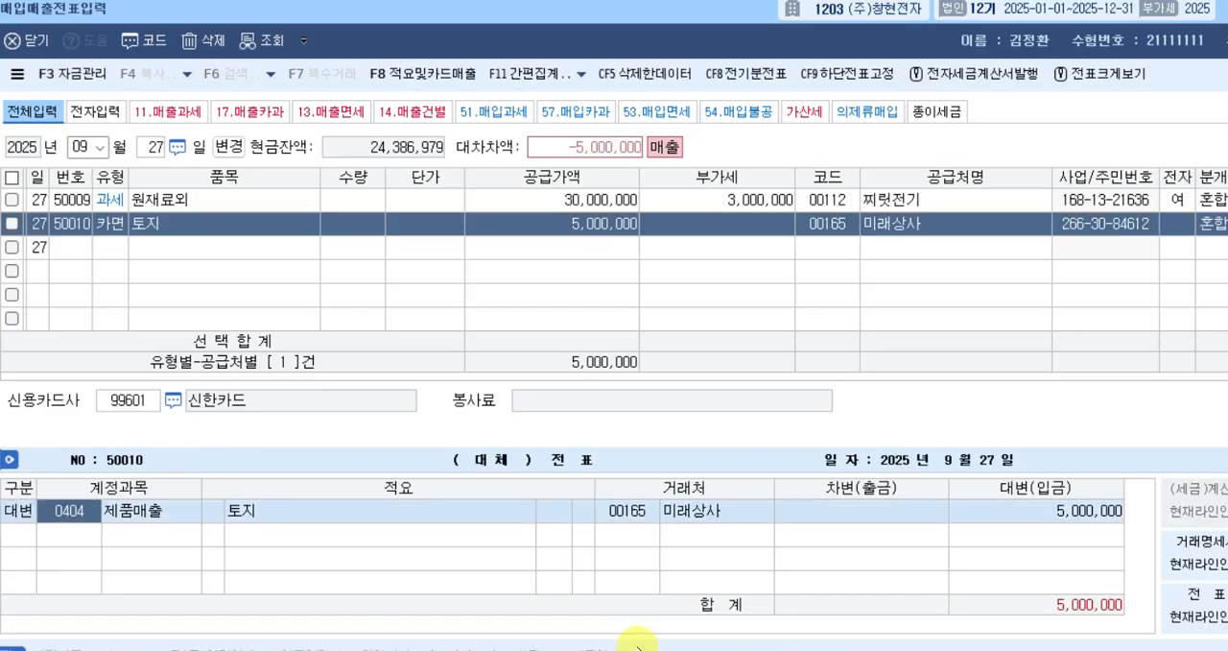
text(토지)
key(Return)
Add a 차변 line to the September 27 카면 voucher with 미수금 as its 계정과목 for 5,000,000.
key(Return)
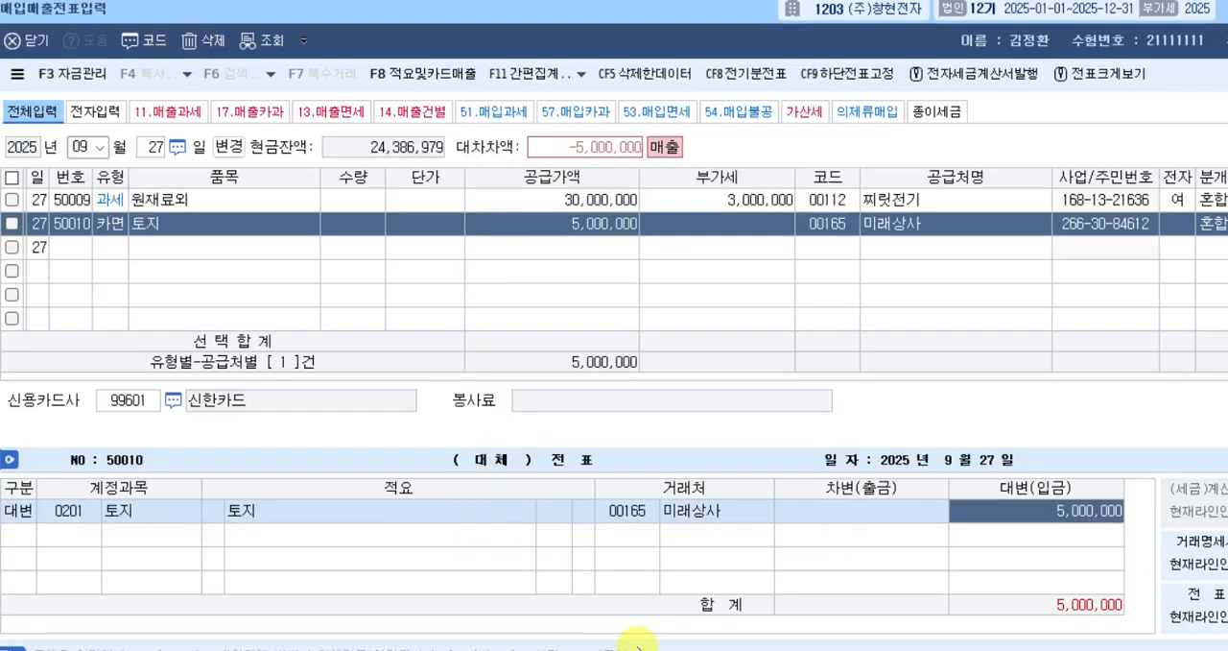
key(Return)
text(3)
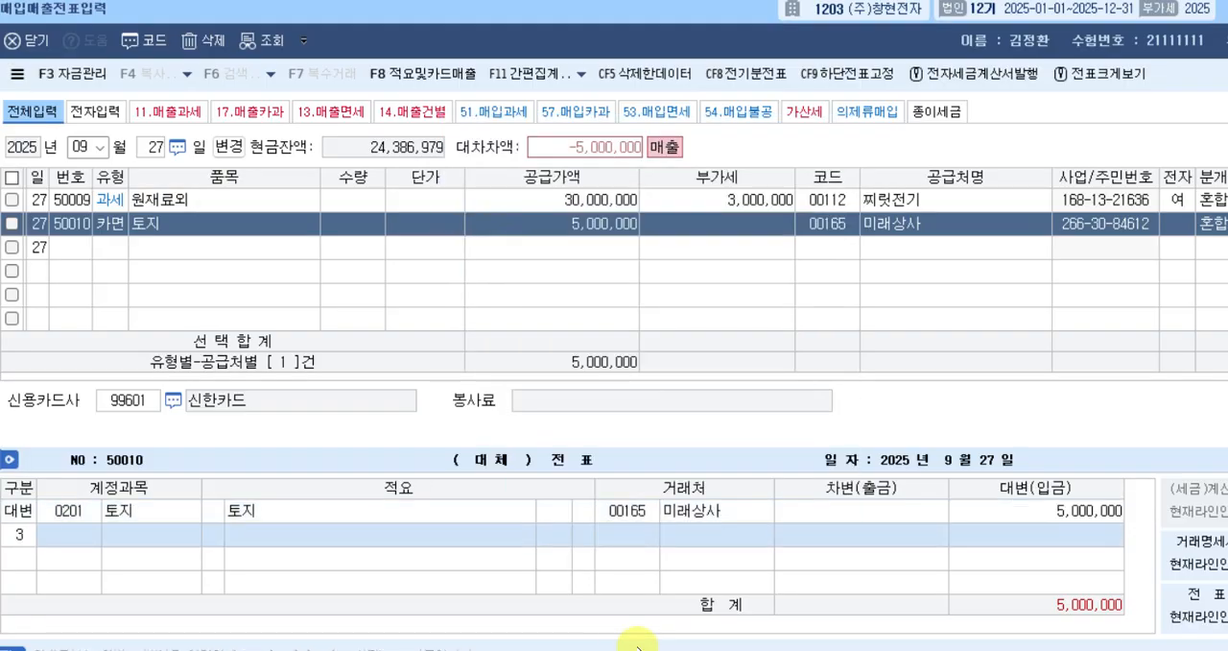
key(Return)
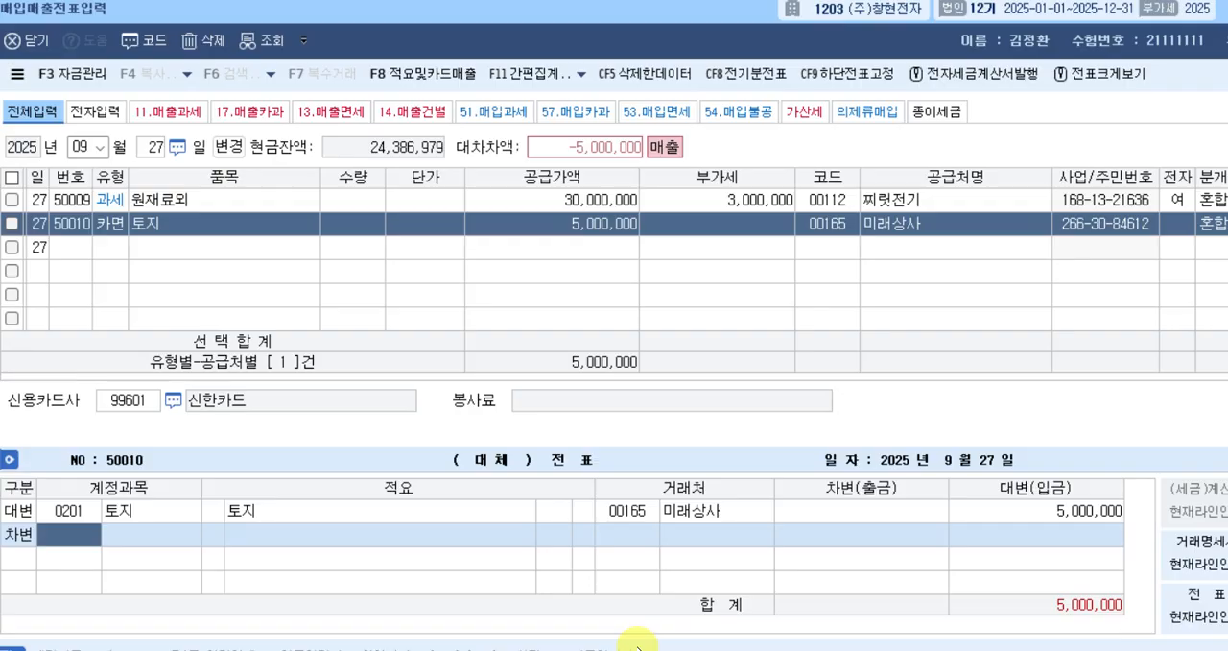
text(미수)
key(Return)
key(Down)
key(Down)
key(Down)
key(Down)
key(Down)
key(Down)
key(Return)
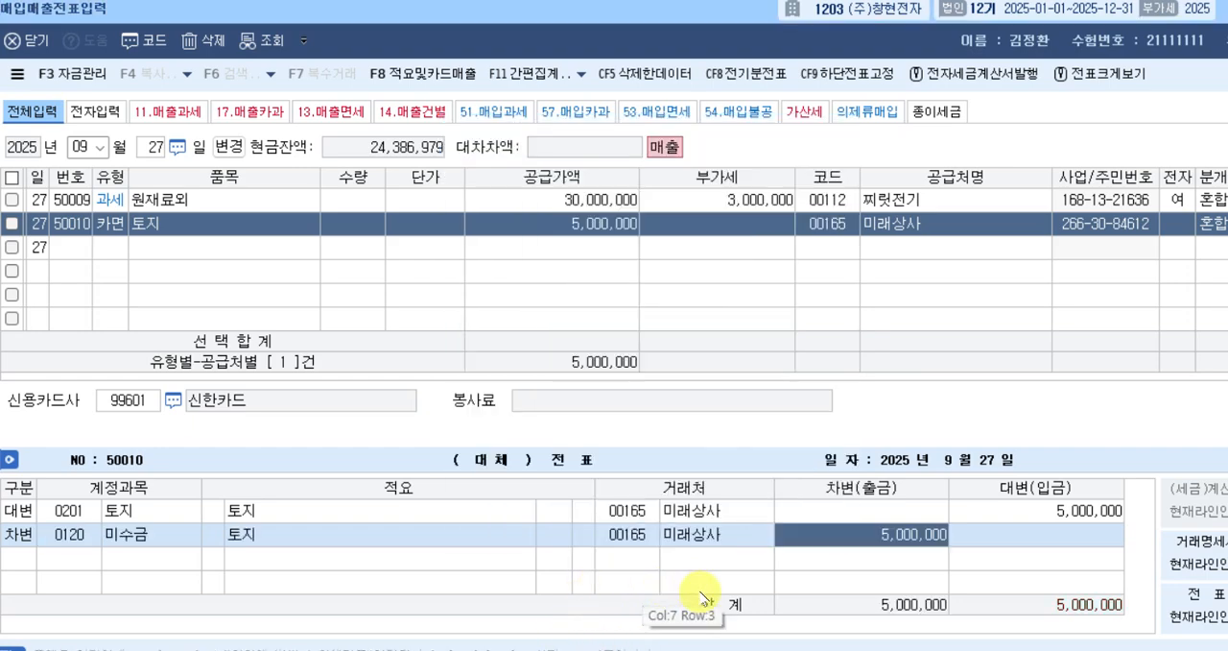
Change the 미수금 debit line's 거래처 to 신한카드 and complete the September 27 카면 voucher.
key(Left)
key(Left)
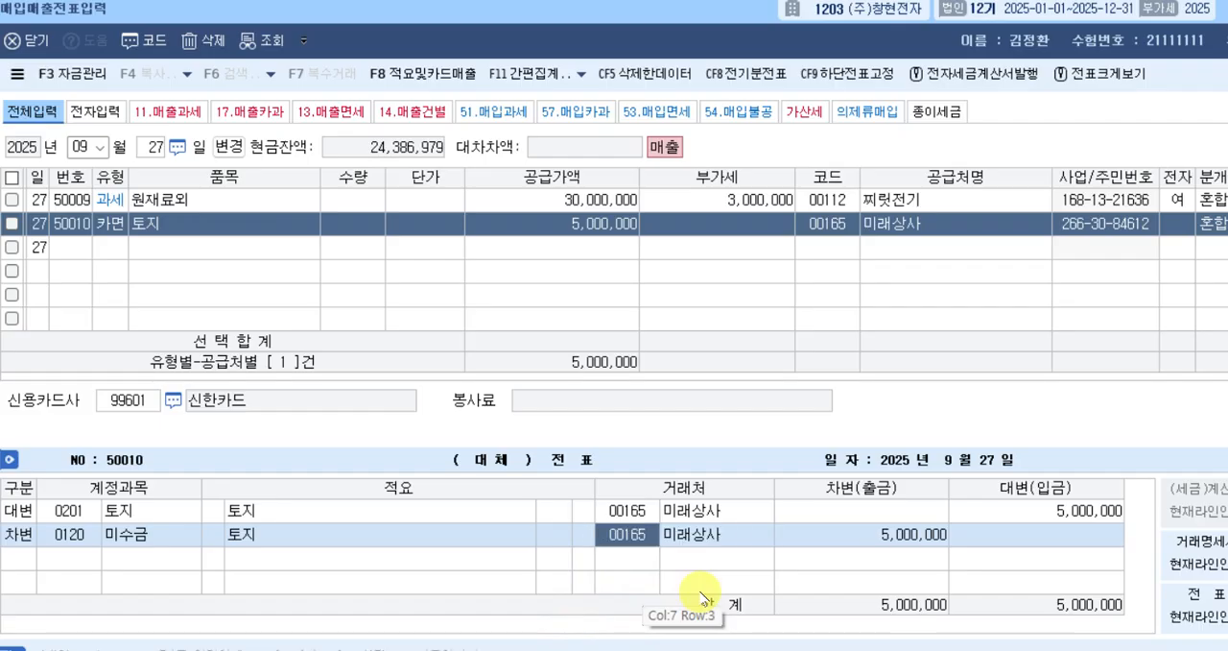
key(Right)
key(Right)
key(Left)
key(Left)
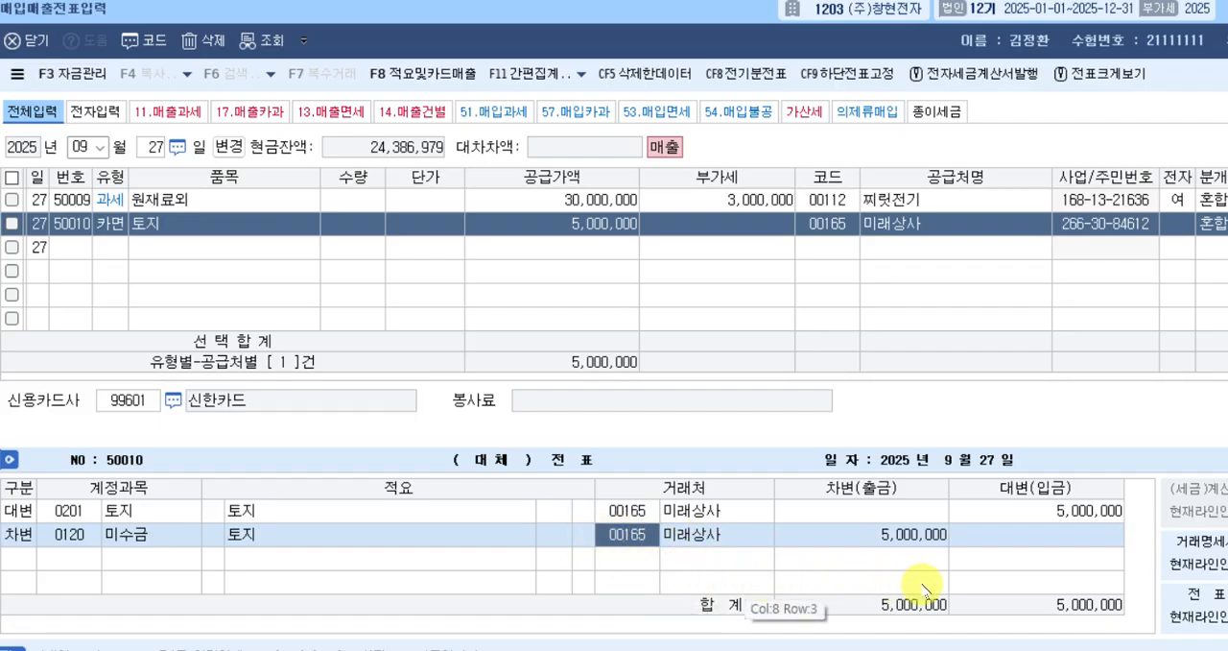
text(신한)
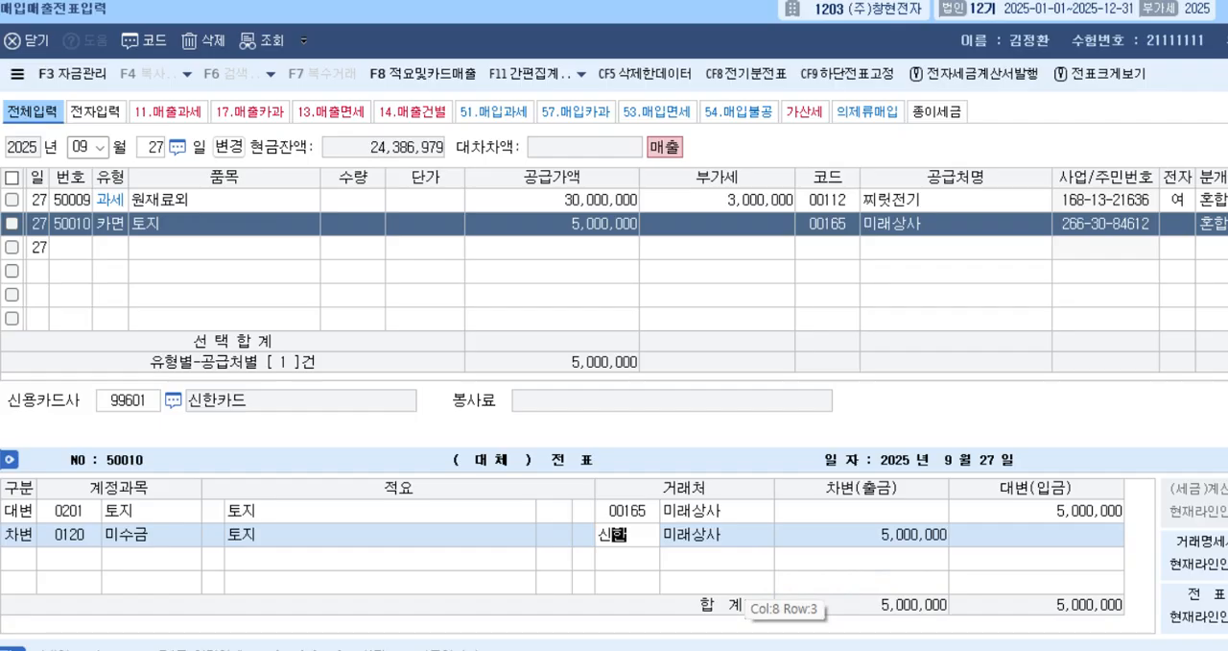
key(Return)
key(Return)
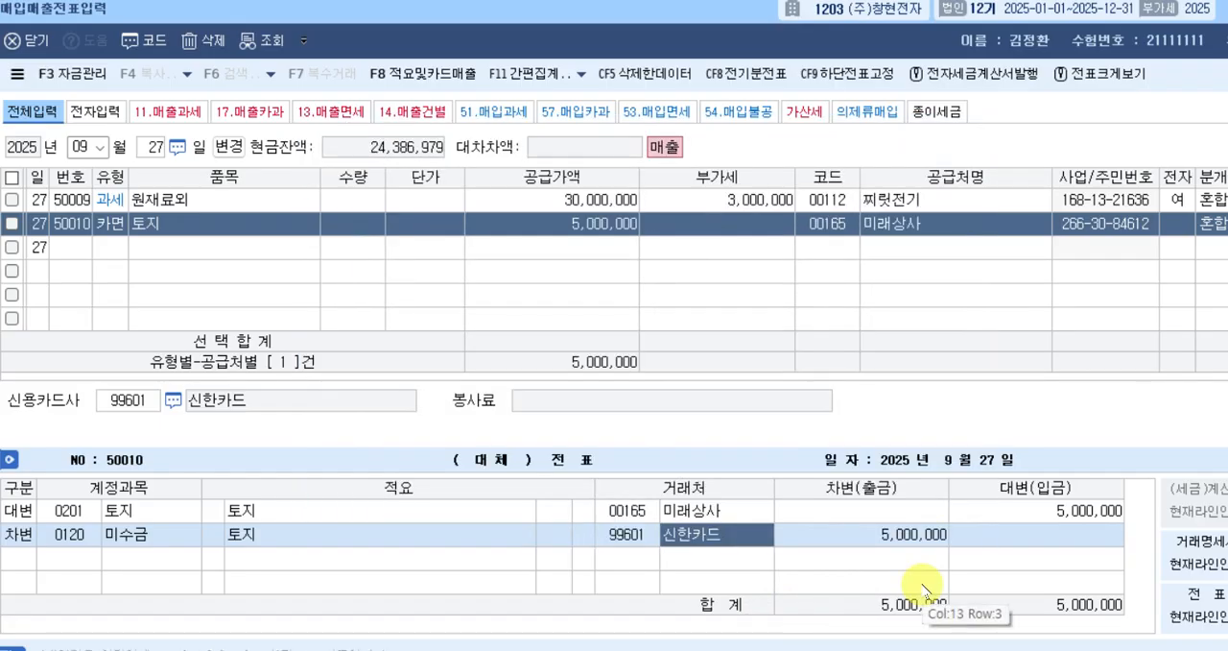
key(Return)
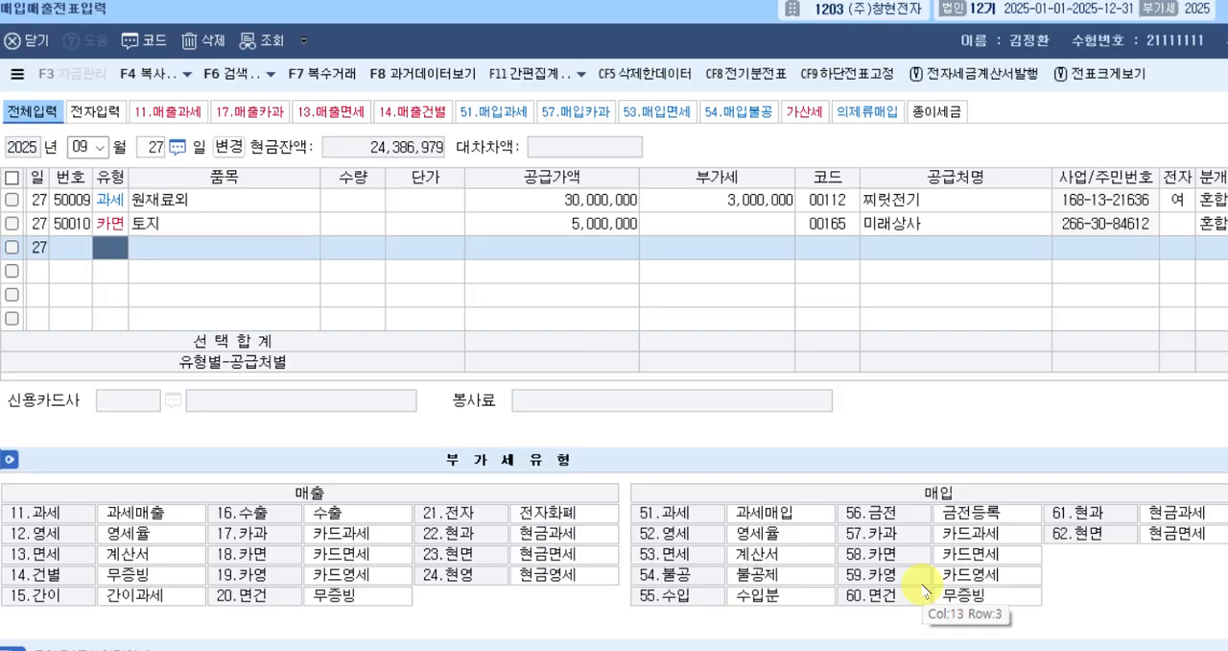
Change the voucher day to September 29 and start a new row with tax type 22, 현과.
key(Escape)
text(29)
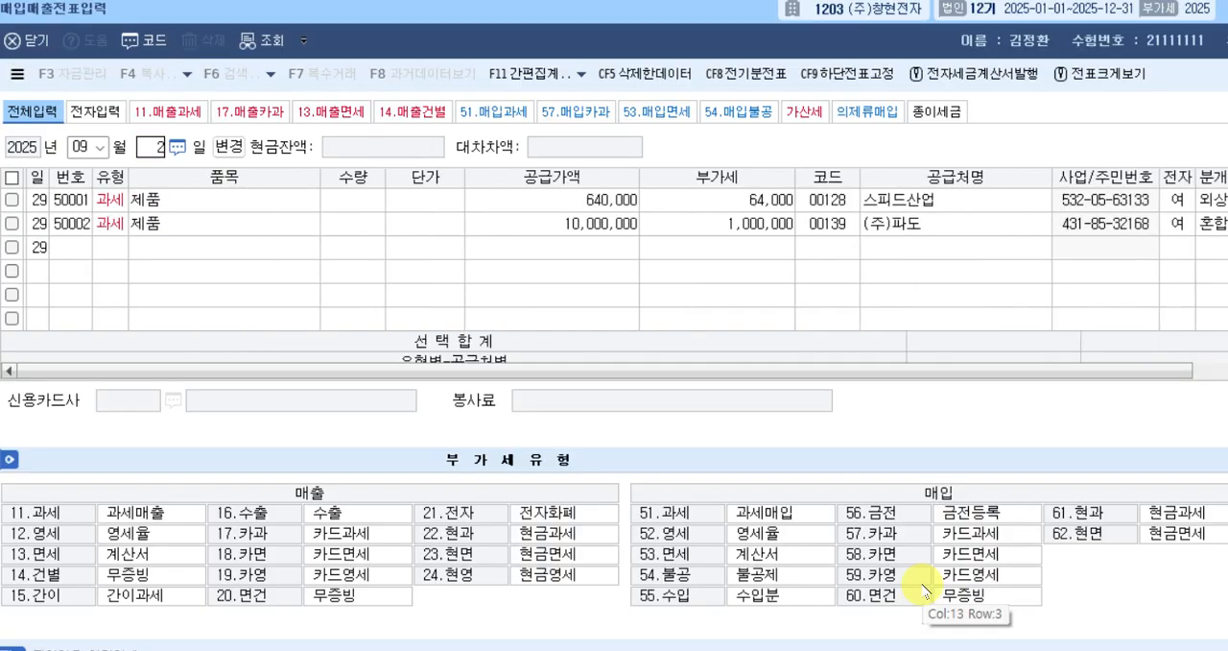
key(Return)
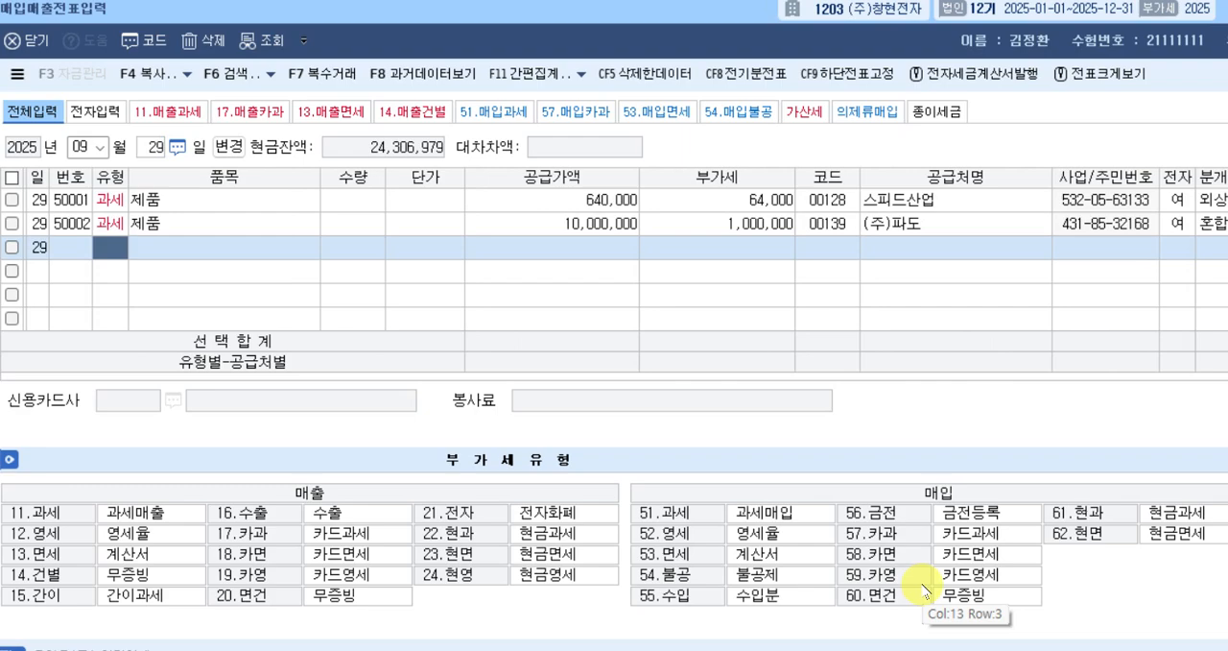
text(22)
key(Return)
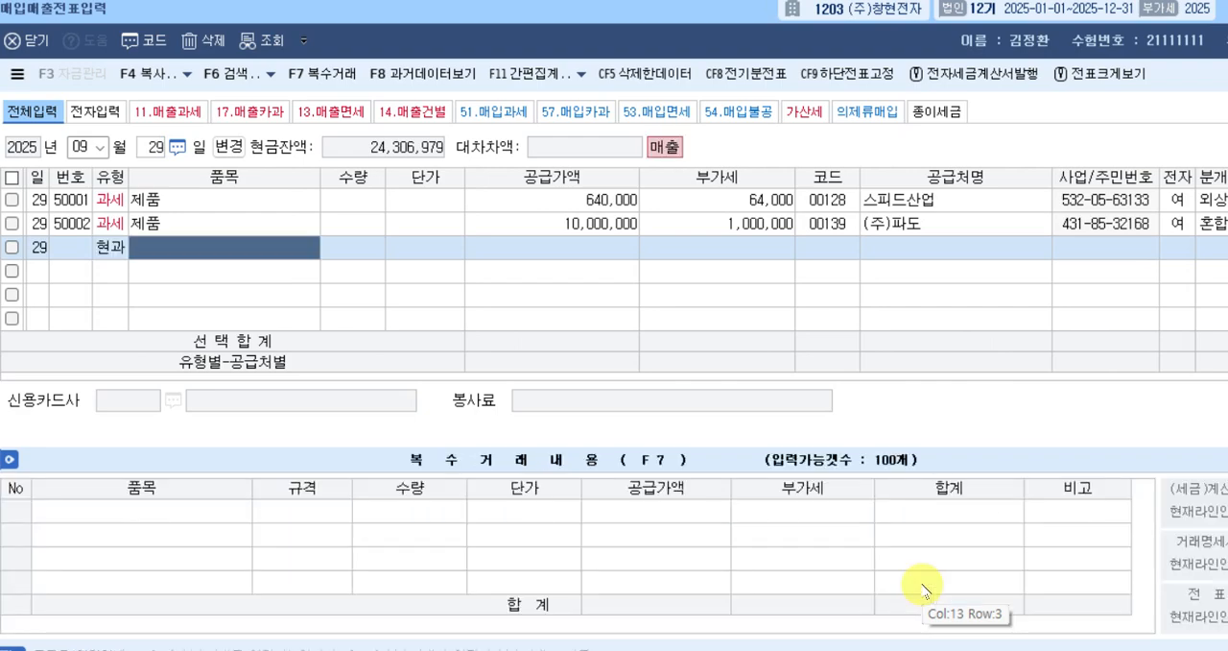
Enter 제품 as the 현과 row's 품목 and 2,200,000 as the VAT-inclusive 공급가액, leaving 수량 and 단가 blank.
text(제품)
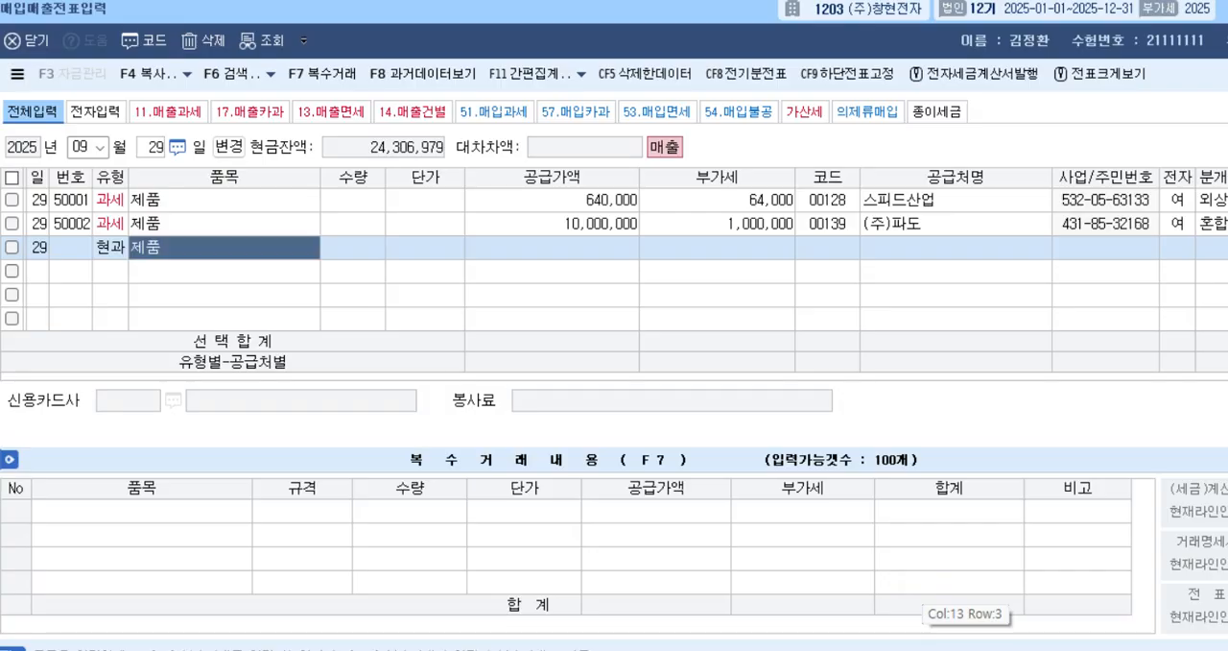
key(Return)
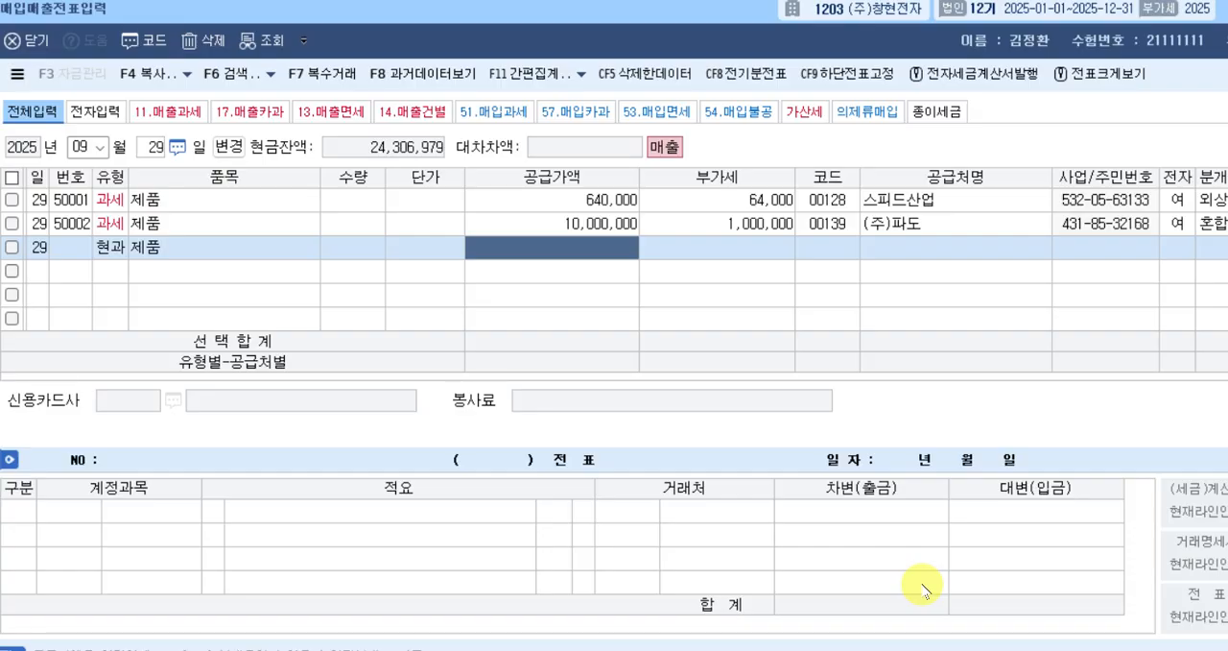
text(2200000)
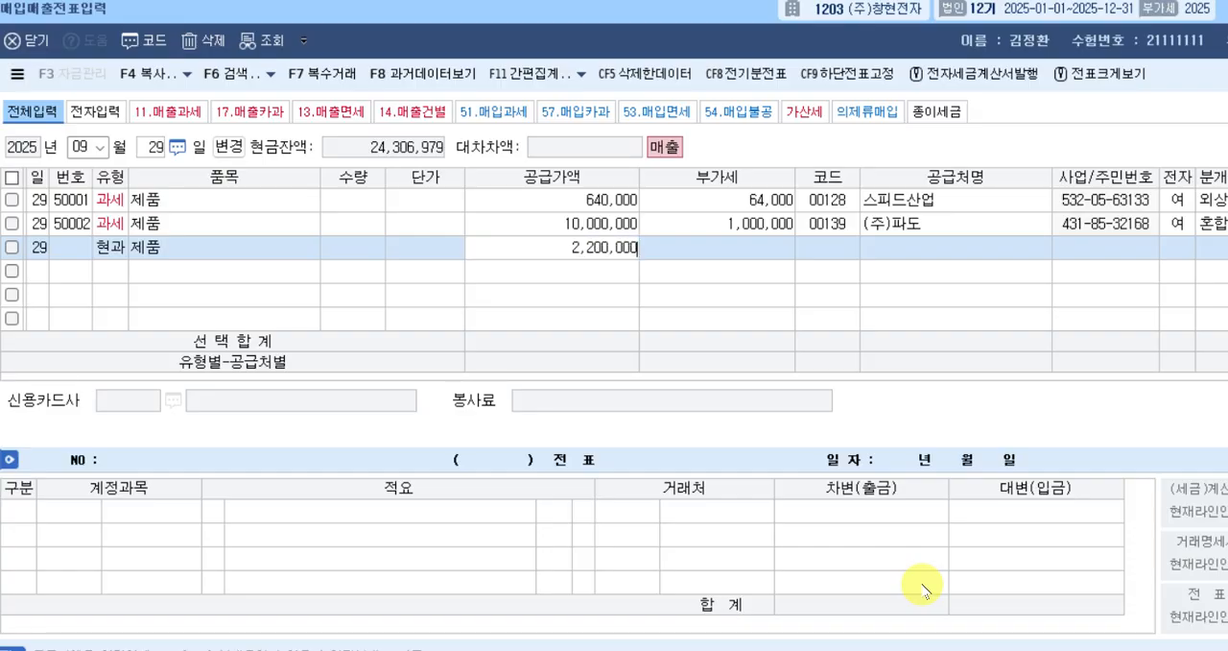
key(Return)
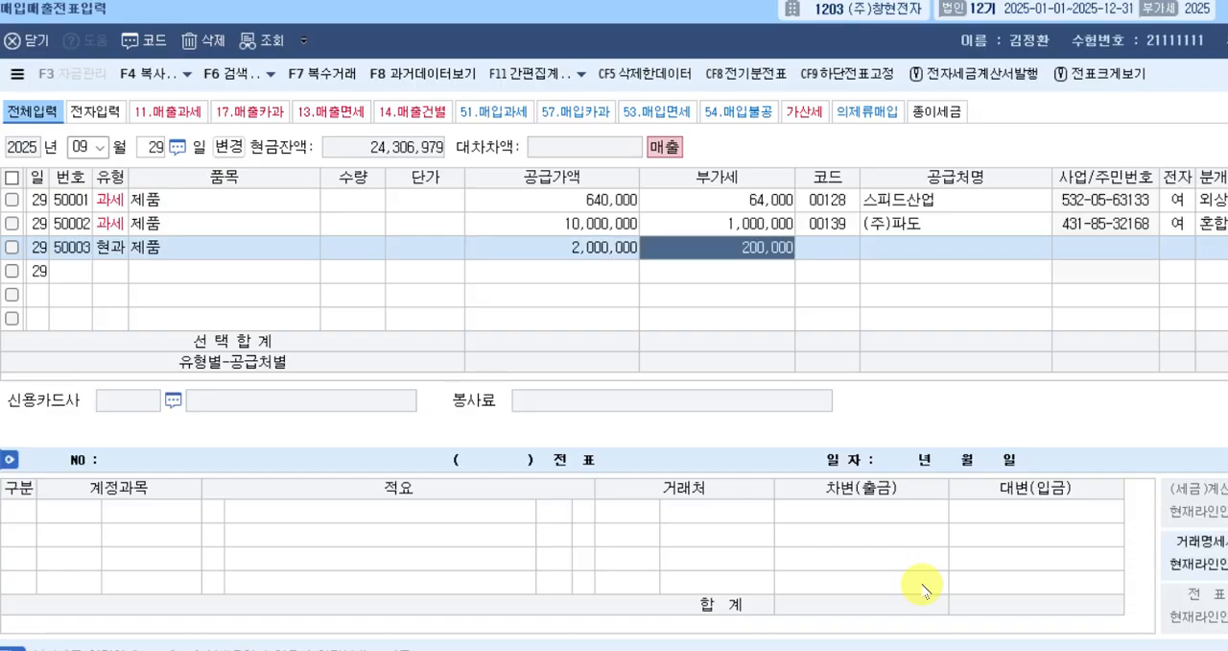
key(Return)
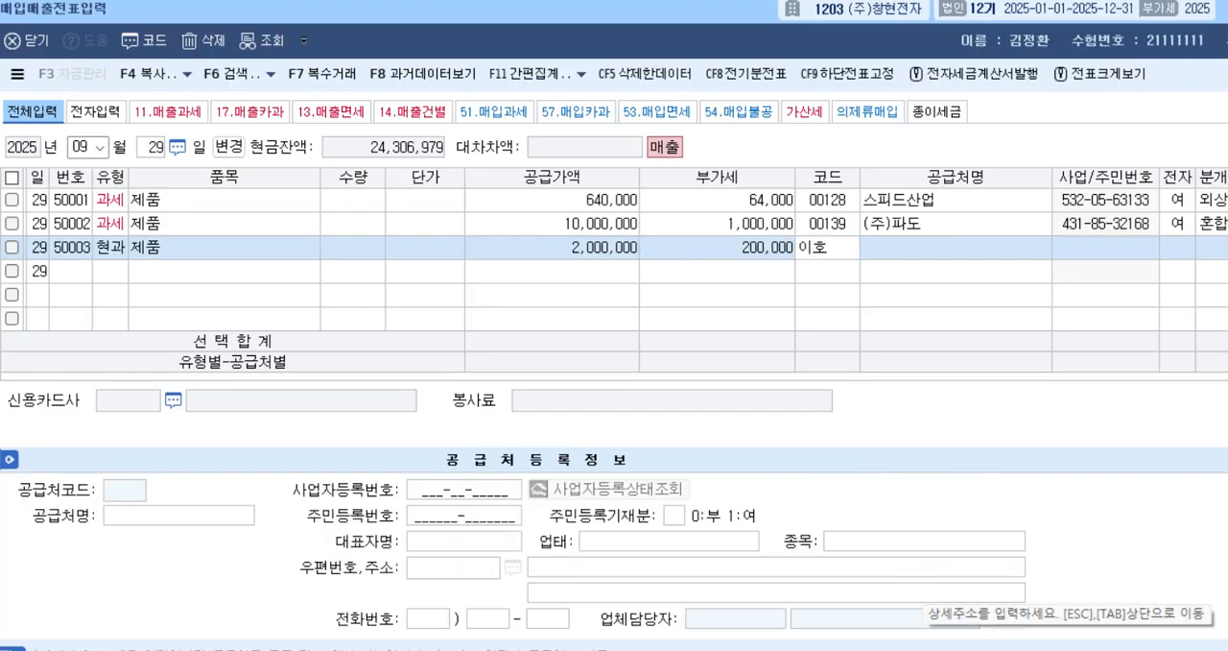
Look up the individual customer's name to select the 현과 row's 공급처, and set 분개 to 3, 혼합.
text(이호빼)
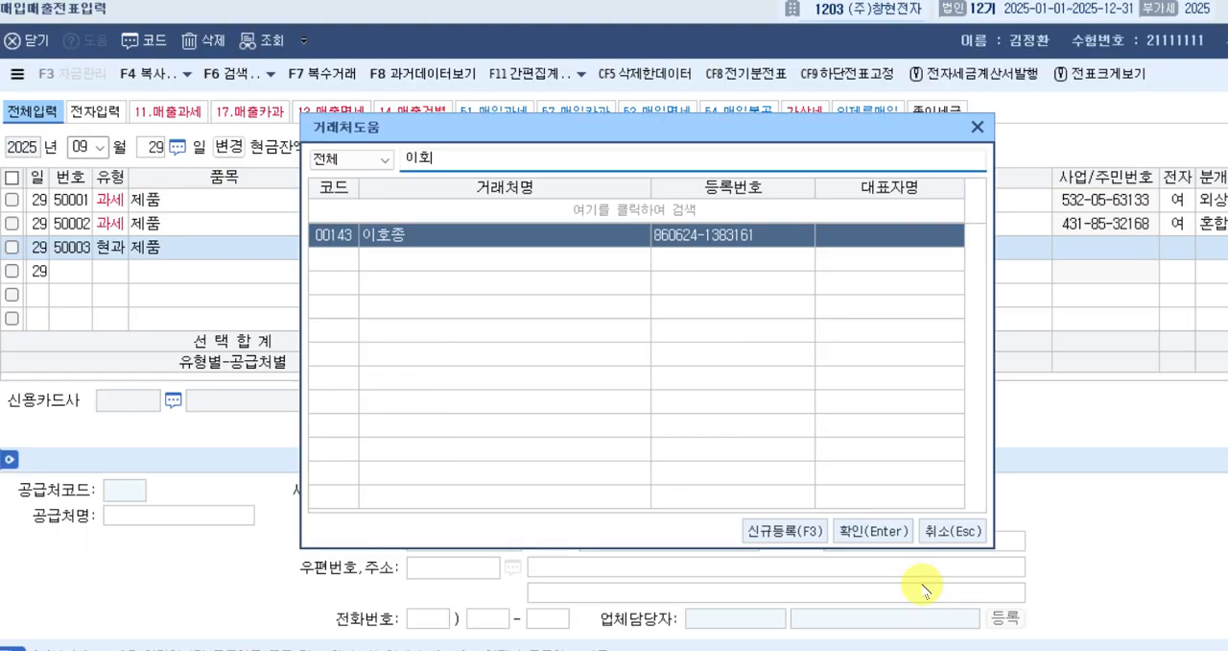
key(Return)
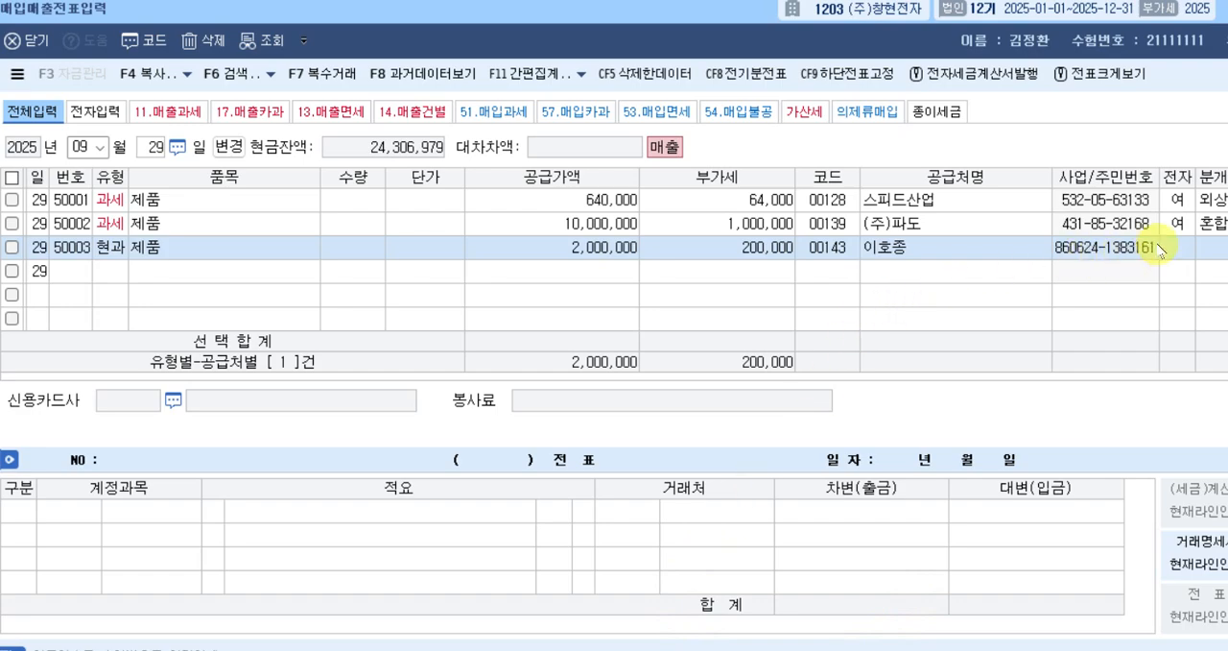
key(Return)
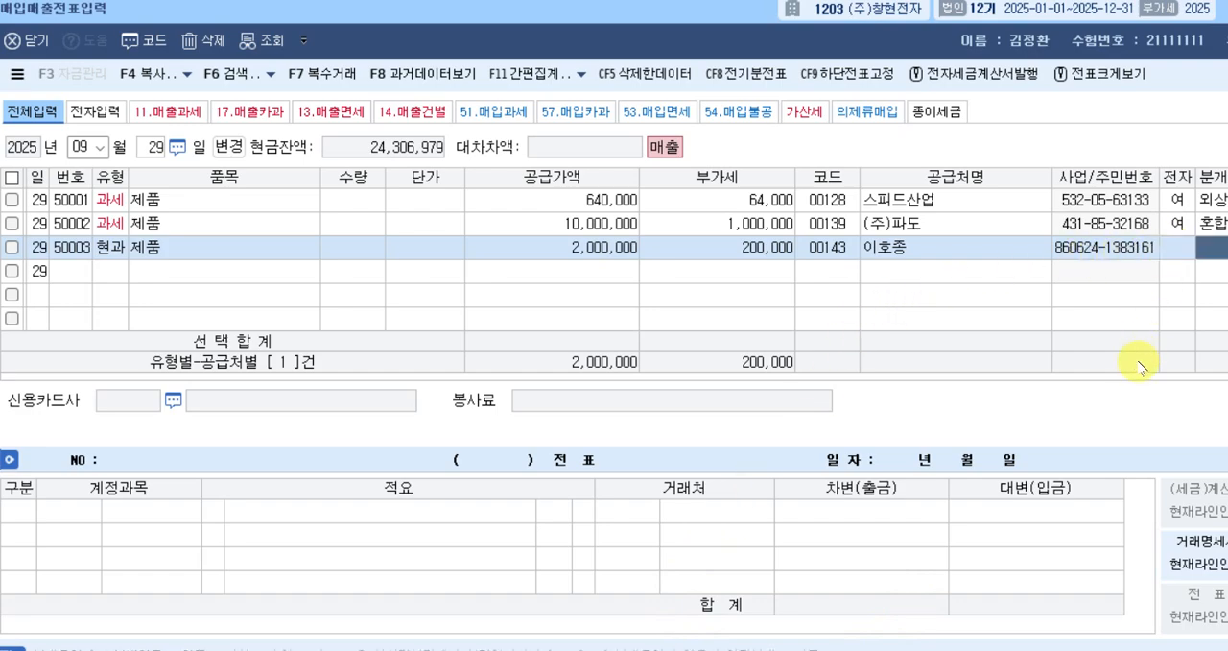
text(3)
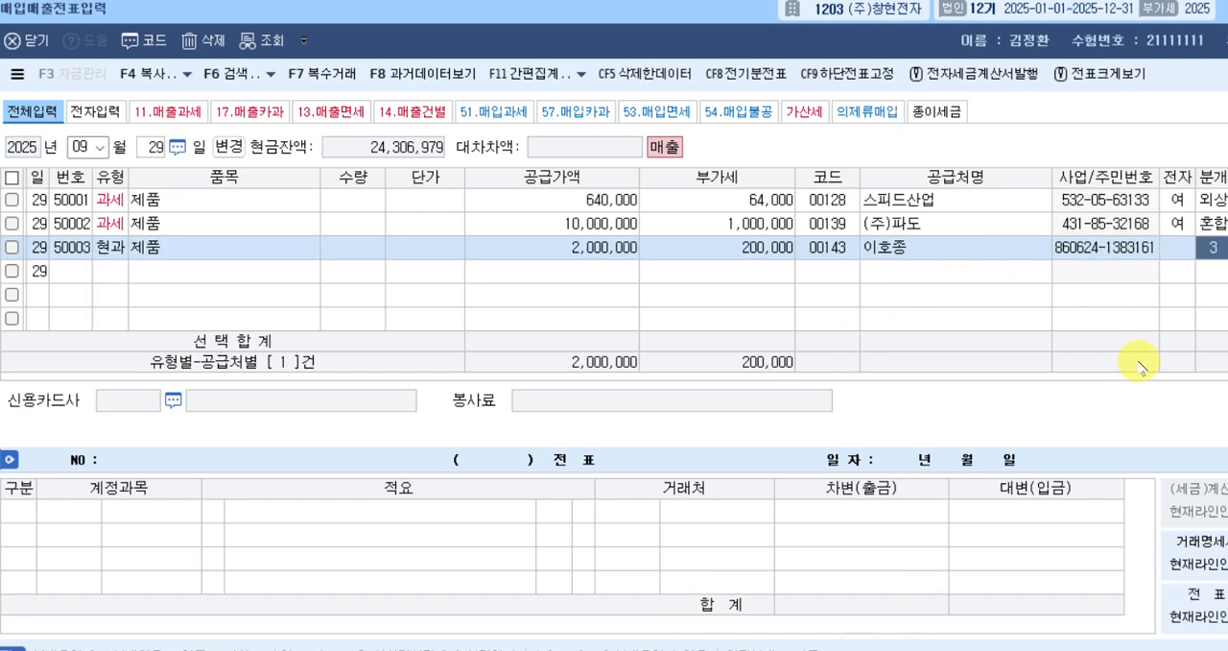
key(Return)
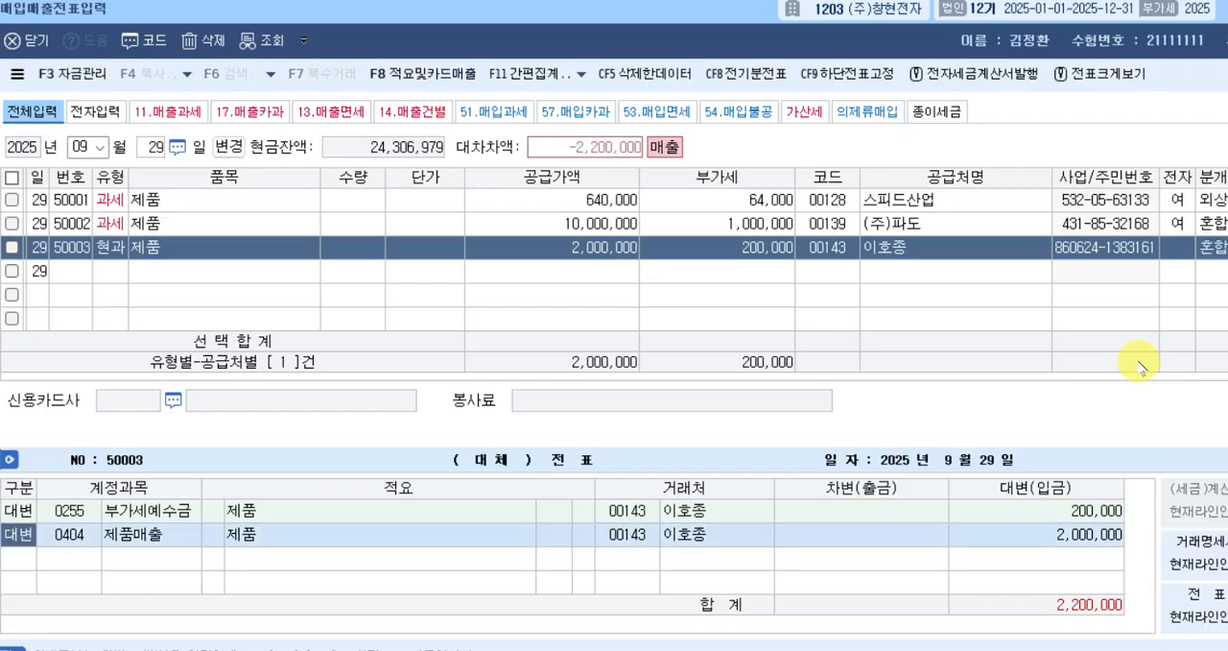
Add a 차변 line with account 101, 현금, for 2,200,000 and complete the September 29 현과 voucher.
key(Down)
text(3)
key(Return)
text(101)
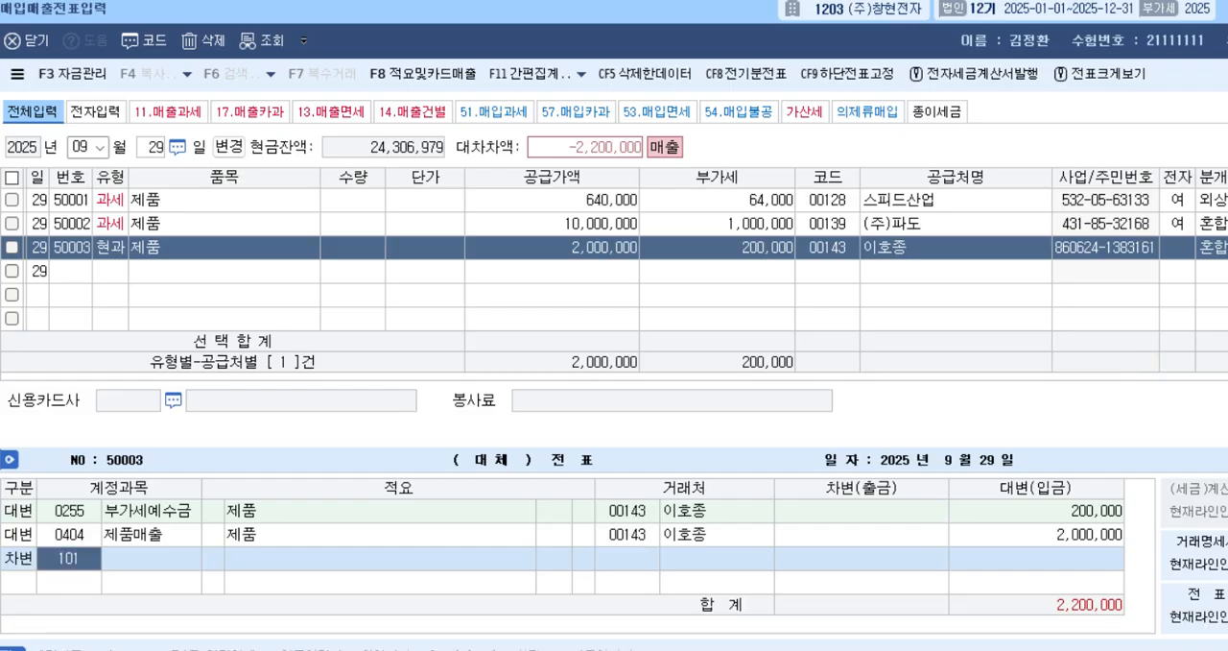
key(Return)
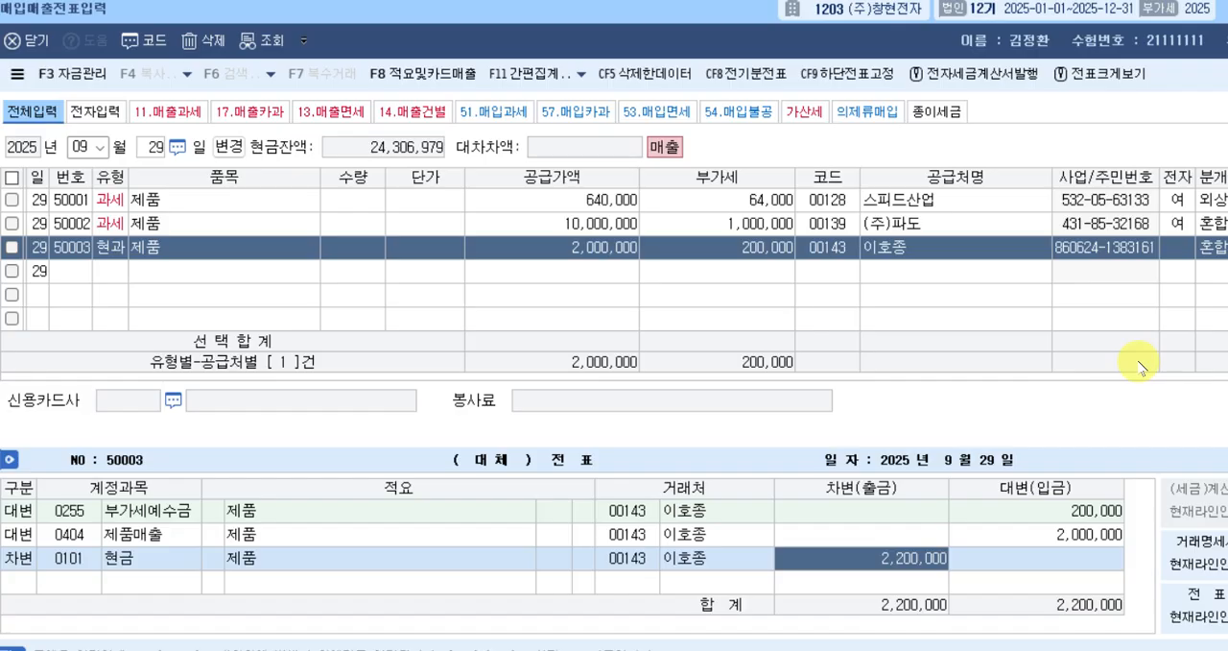
key(Return)
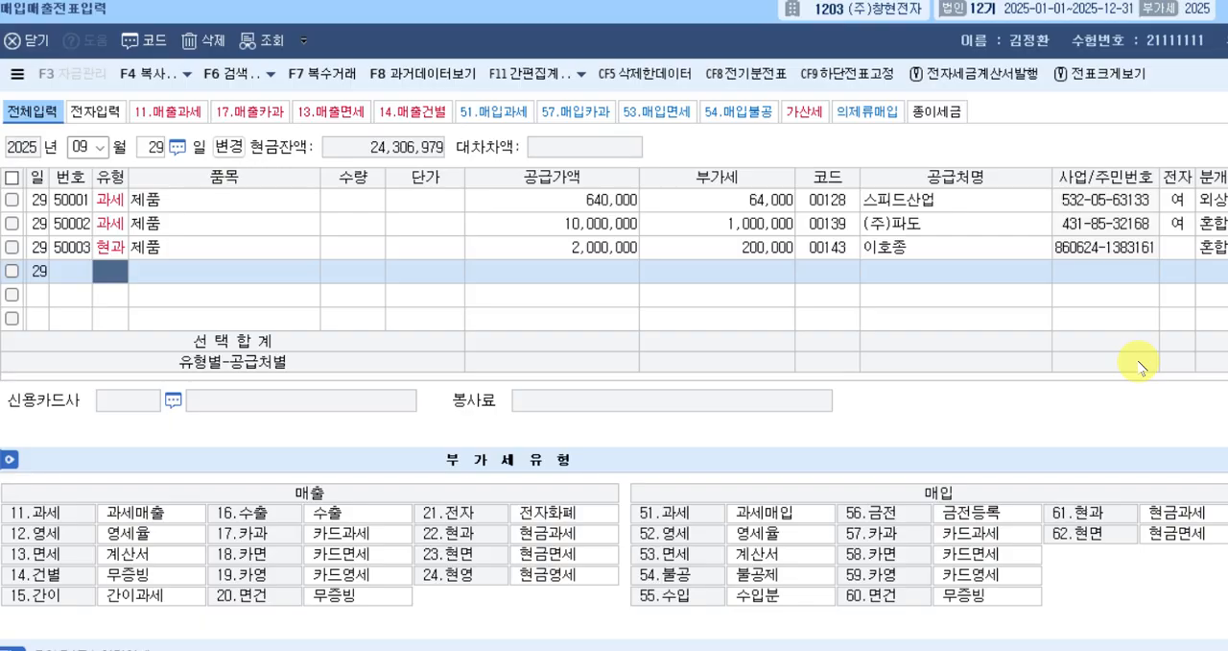
Change the voucher day to September 20 and start a new row with tax type 23, 현면.
key(Escape)
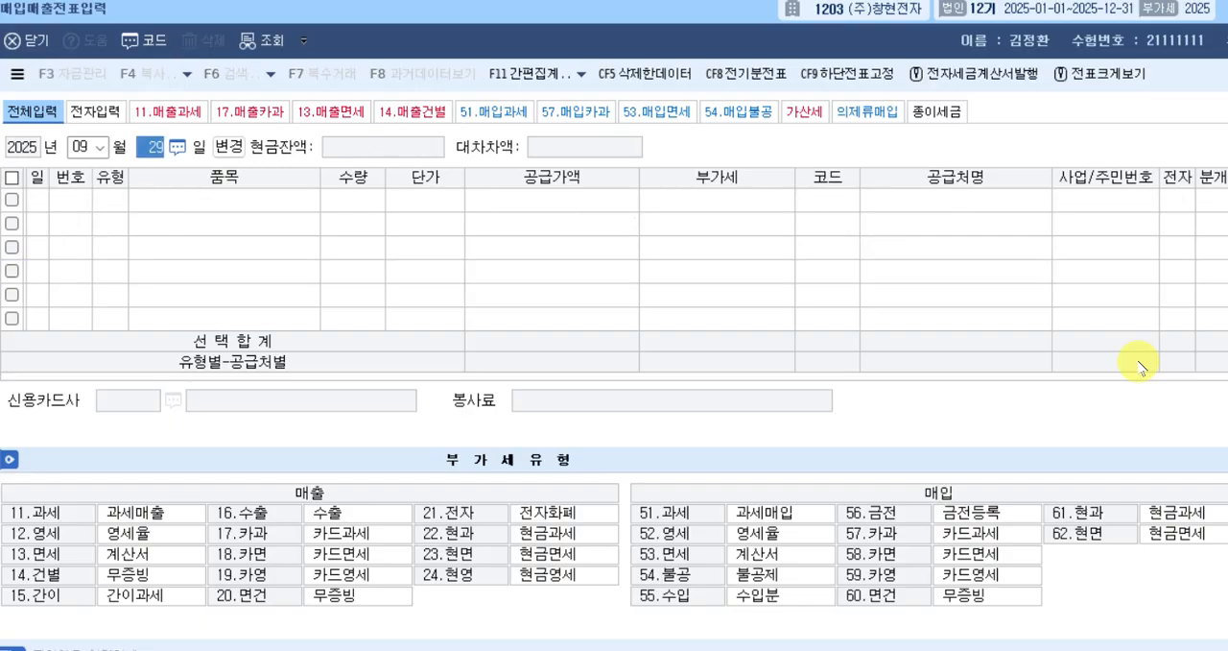
text(3)
text(0)
key(Return)
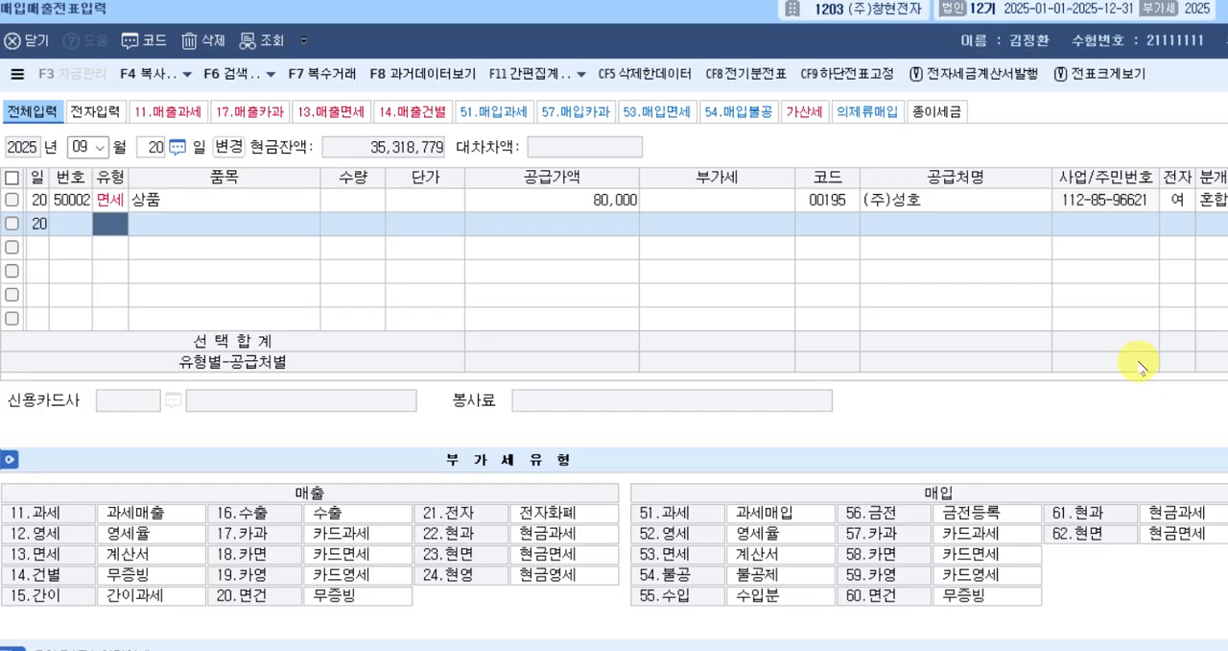
text(23)
key(Return)
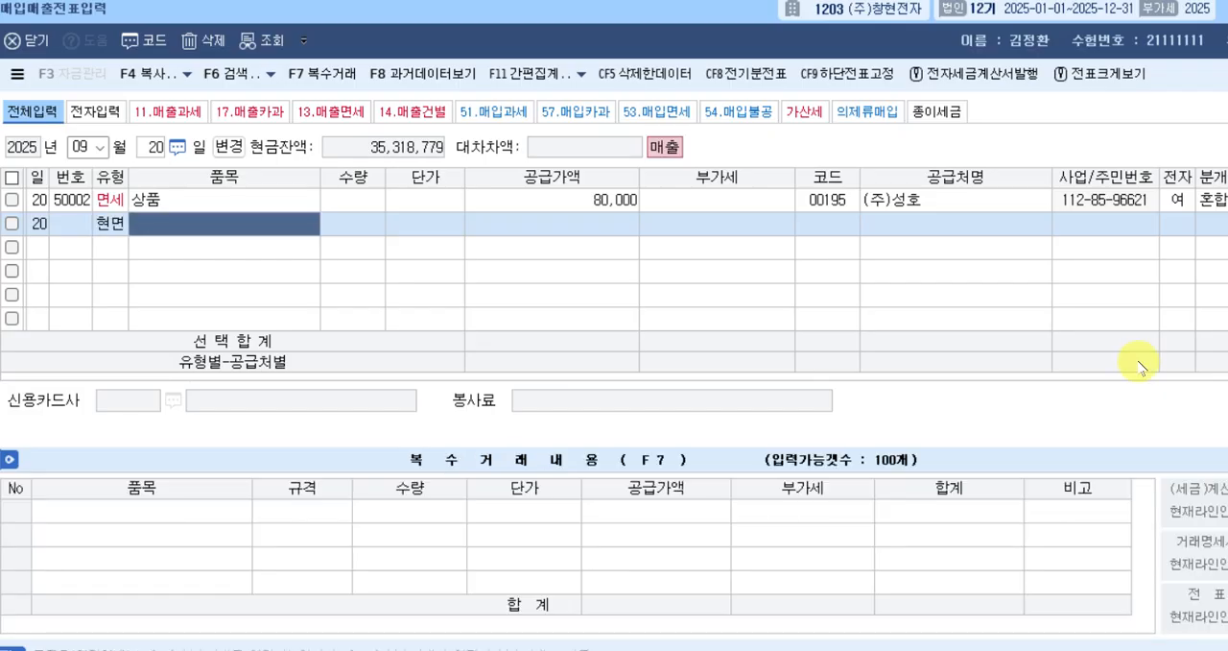
Enter 상품 as the 현면 row's 품목 and 80,000 as its 공급가액, leaving 수량 and 단가 blank.
text(상품)
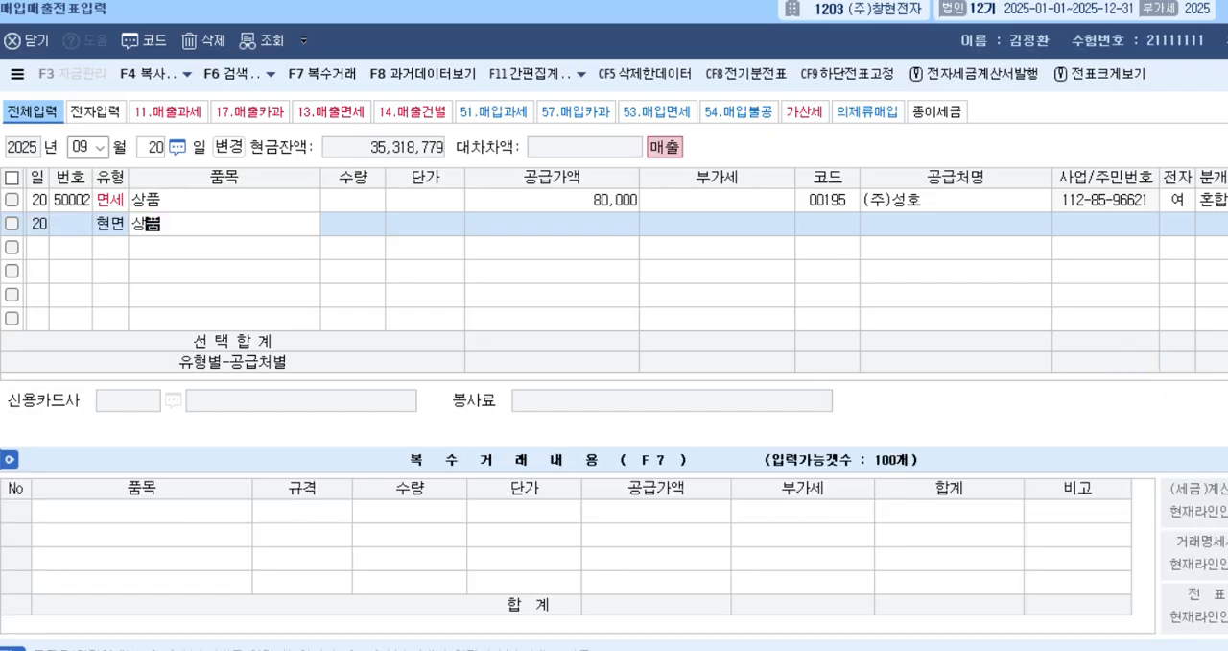
key(Return)
key(Return)
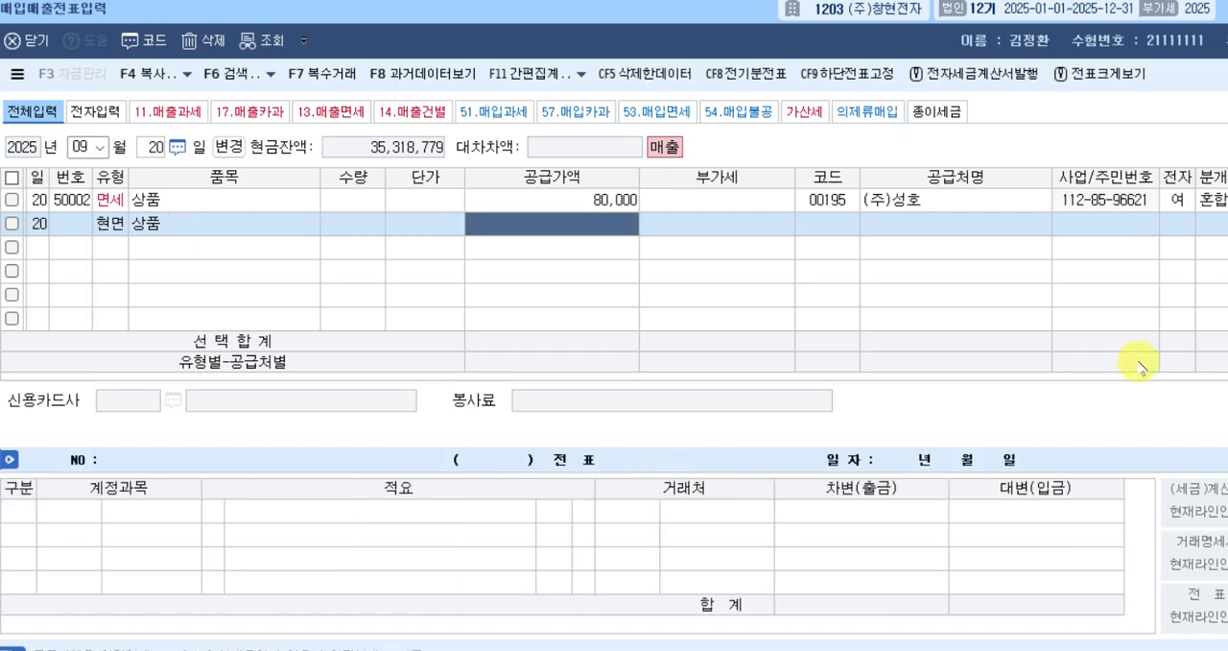
text(800000)
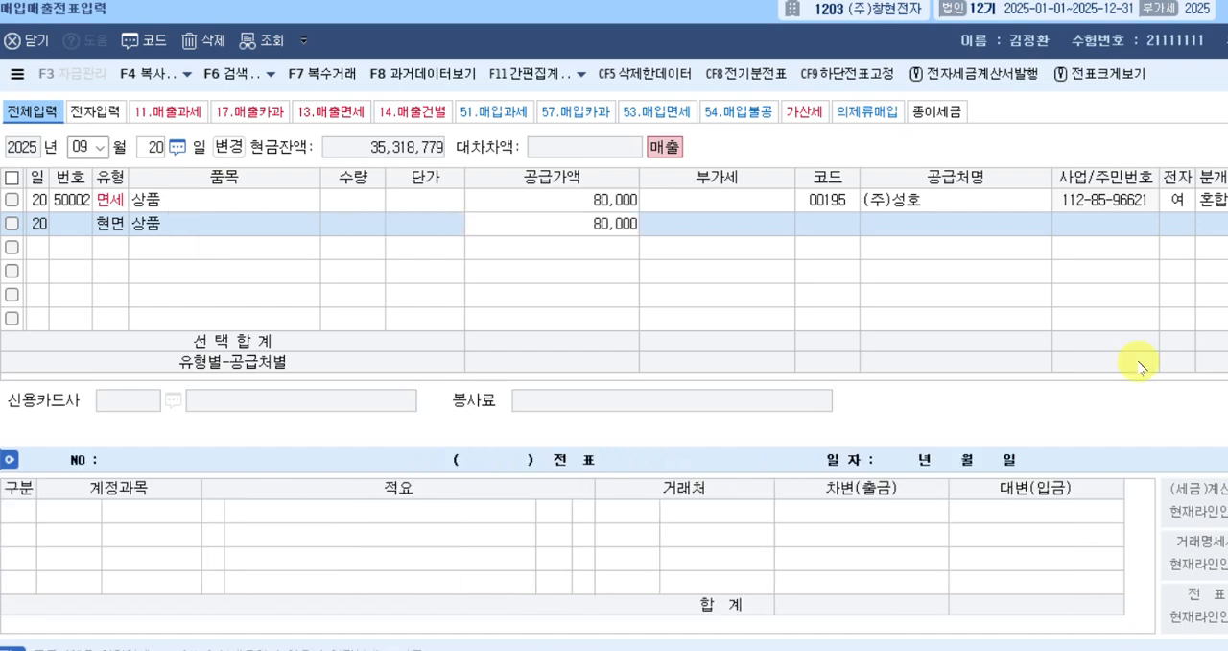
key(Return)
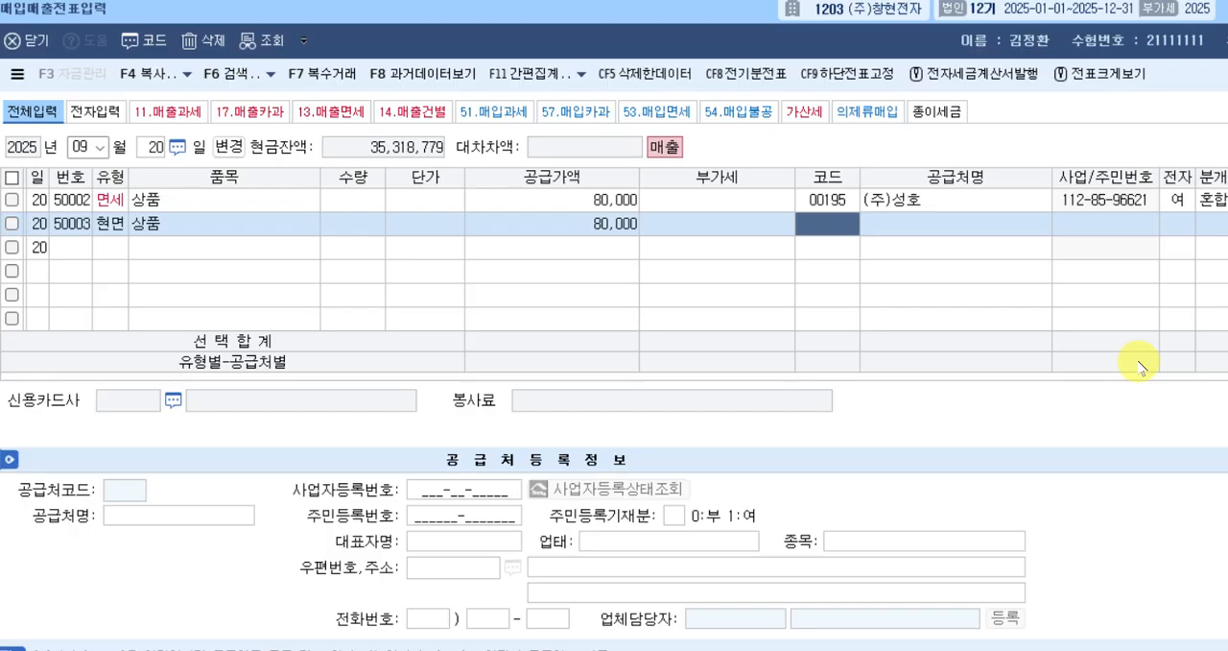
Look up 내일 to select 내일상사 as the 현면 row's 공급처, and set 분개 to 3, 혼합.
text(내일)
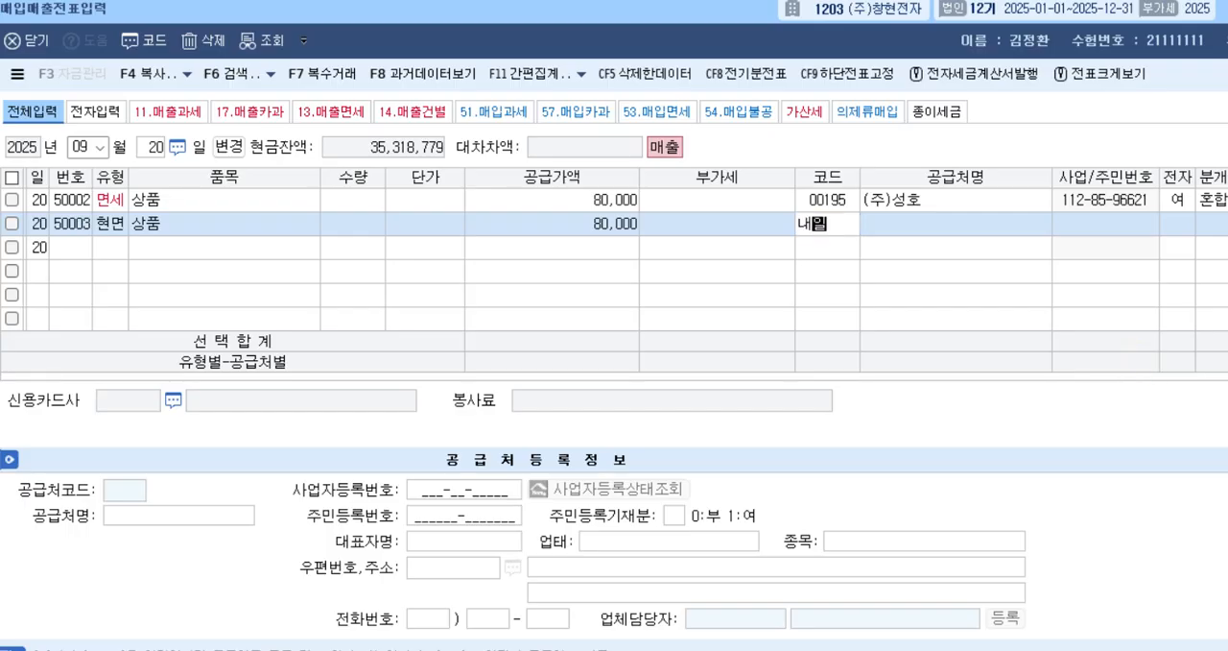
key(Return)
key(Return)
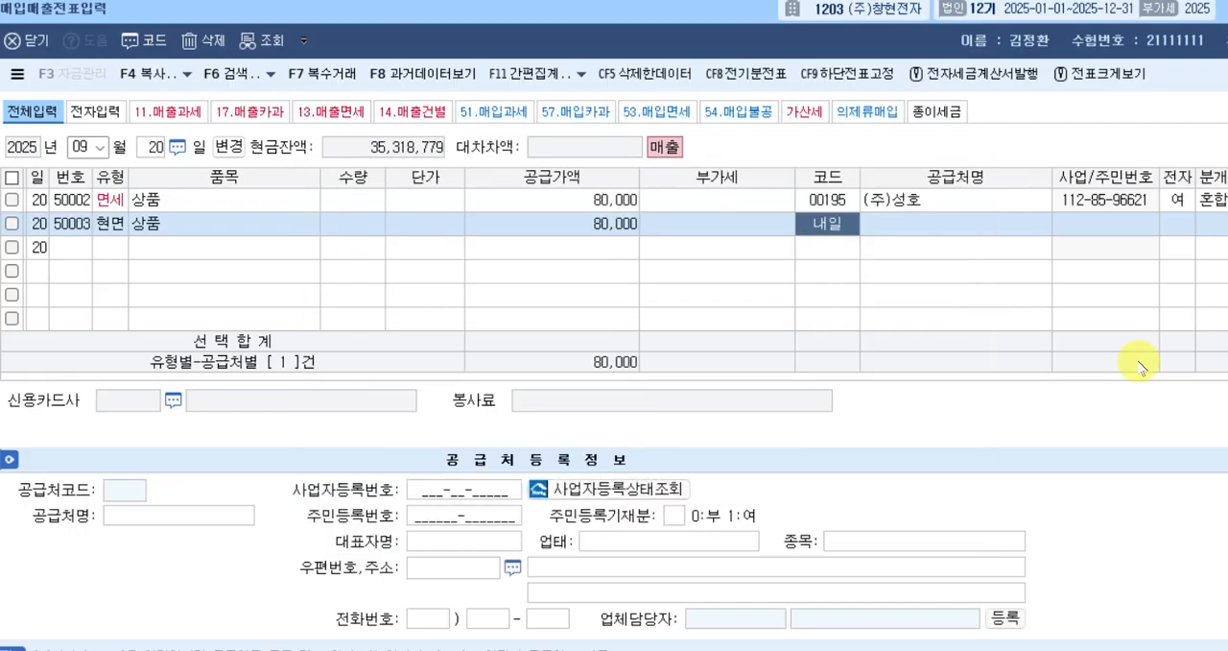
key(Return)
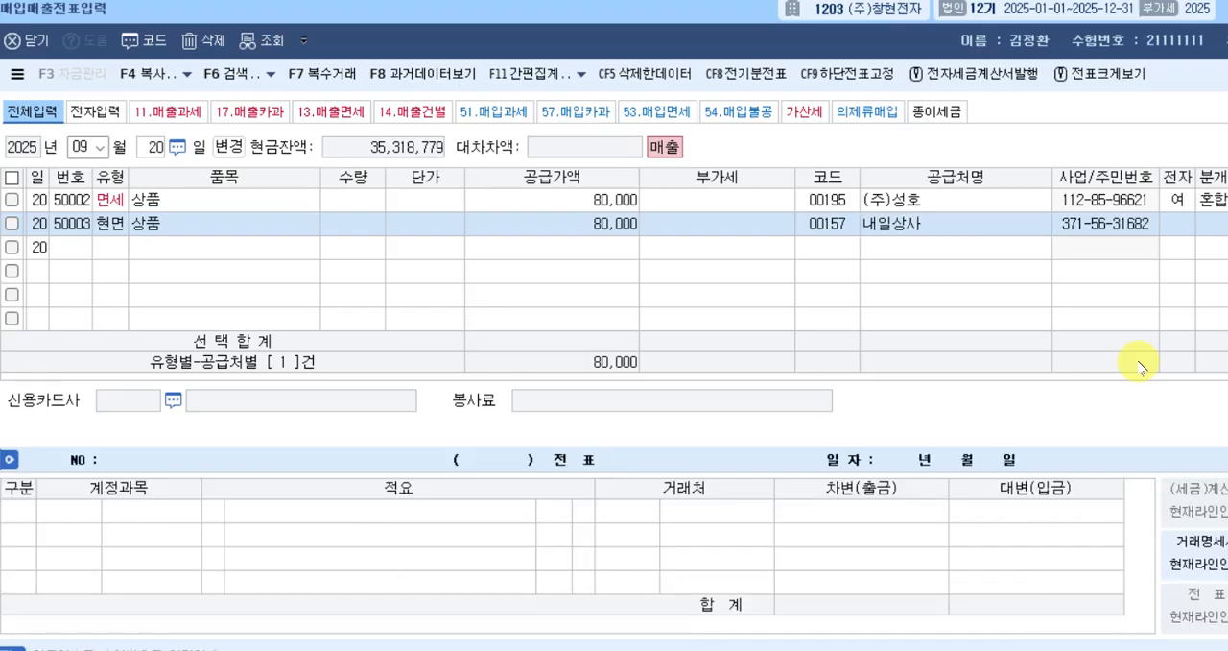
key(Return)
text(3)
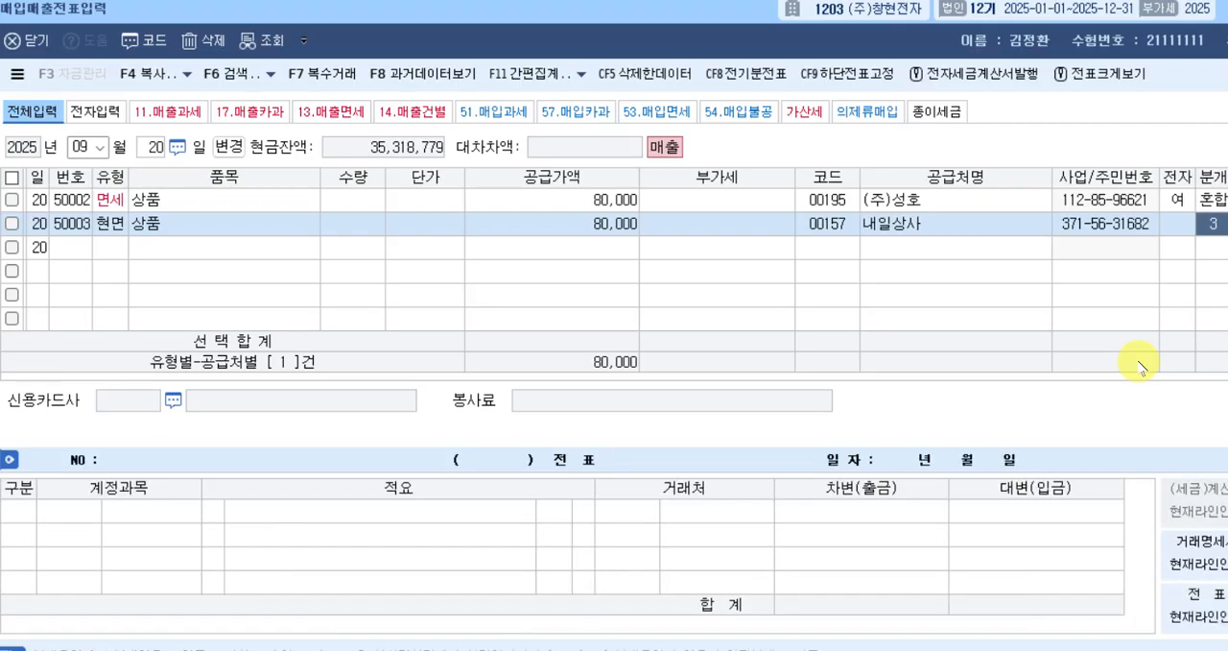
key(Return)
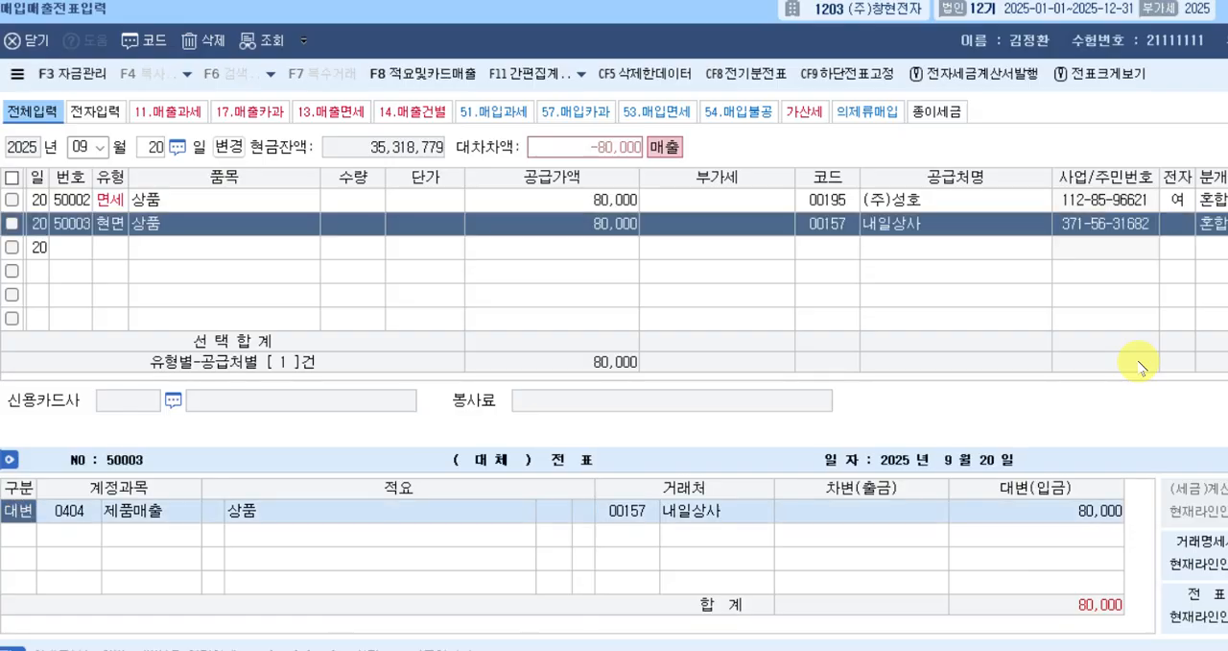
Change the 대변 line's account to 0401, 상품매출, by looking up 상품매.
key(Return)
text(상품매)
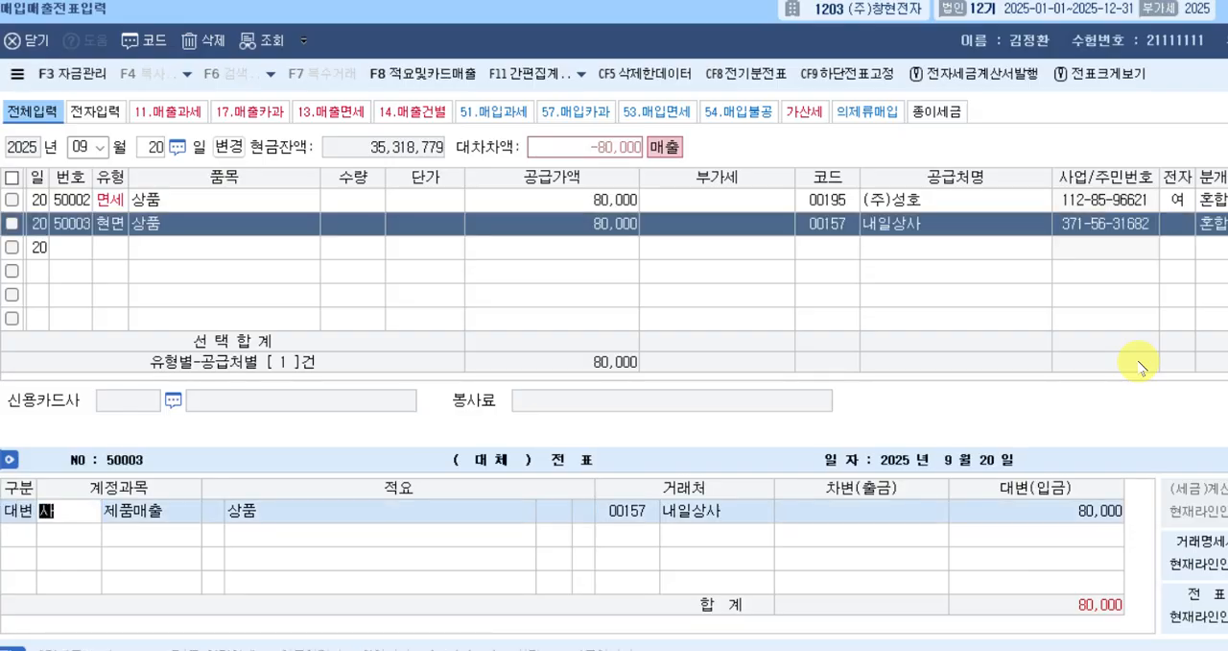
key(Return)
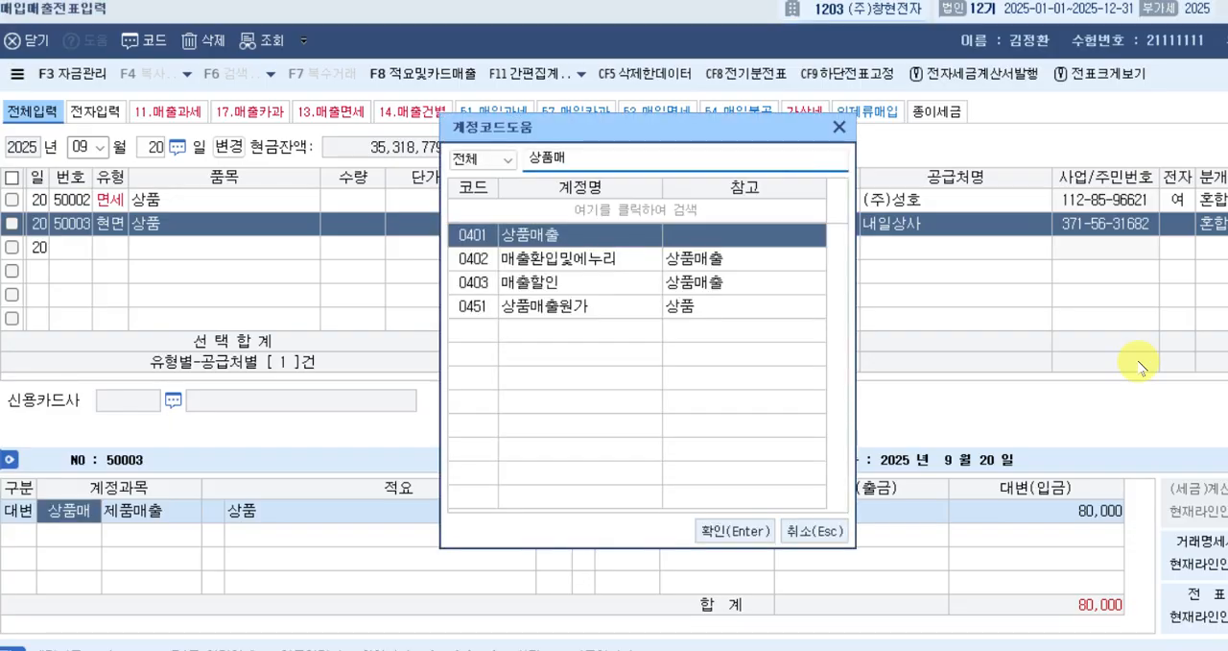
key(Return)
Add a 차변 line with account 101, 현금, for 80,000 and complete the September 20 현면 voucher.
key(Return)
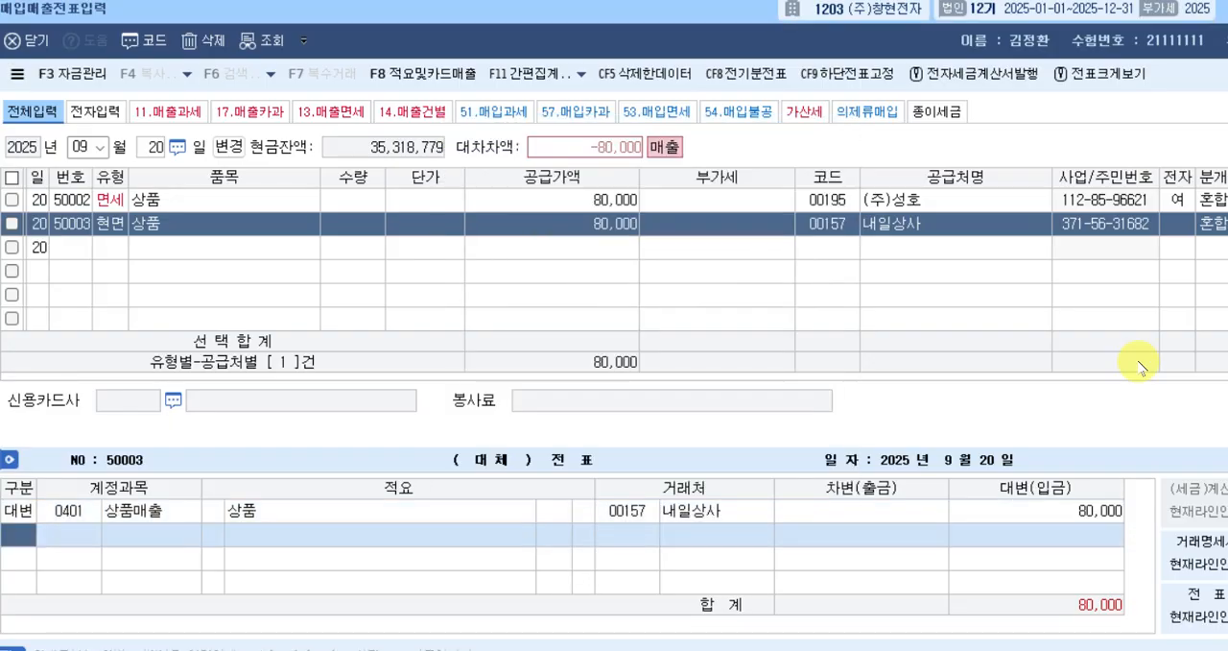
text(3)
key(Return)
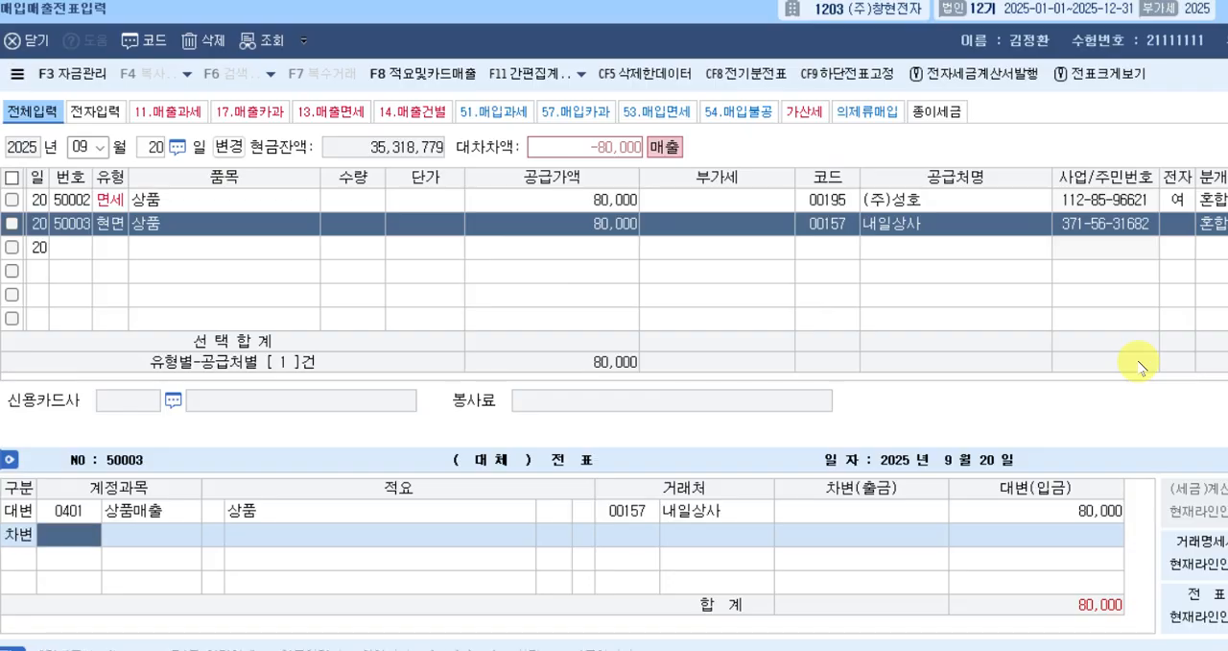
text(101)
key(Return)
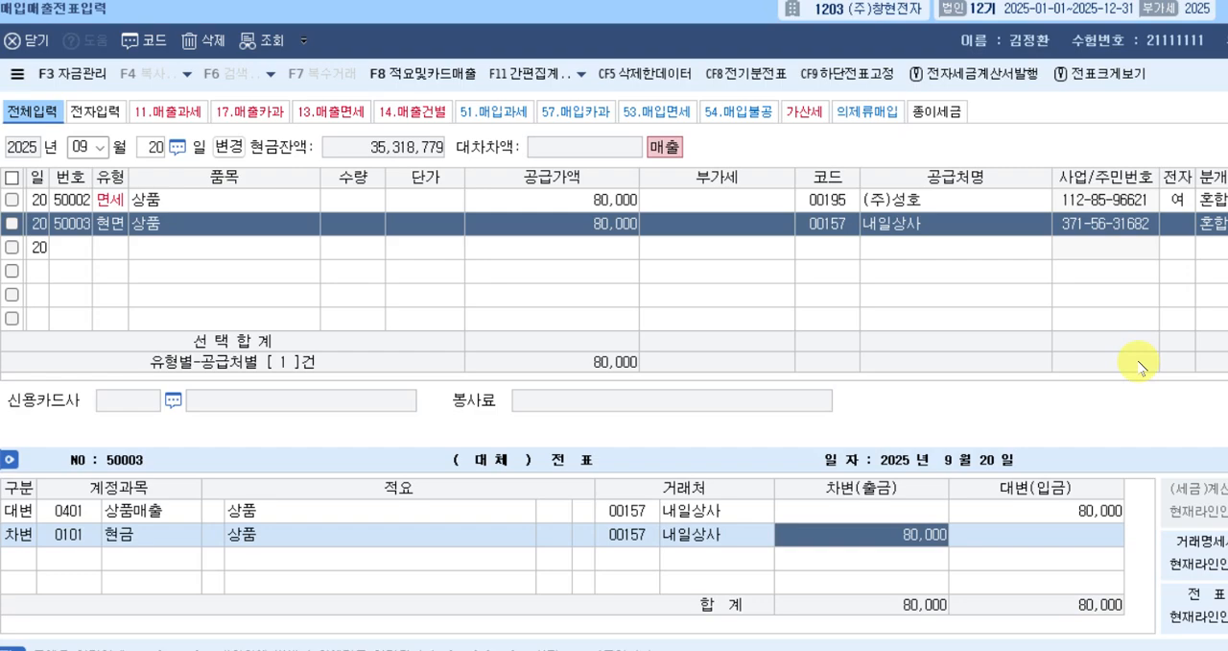
key(Return)
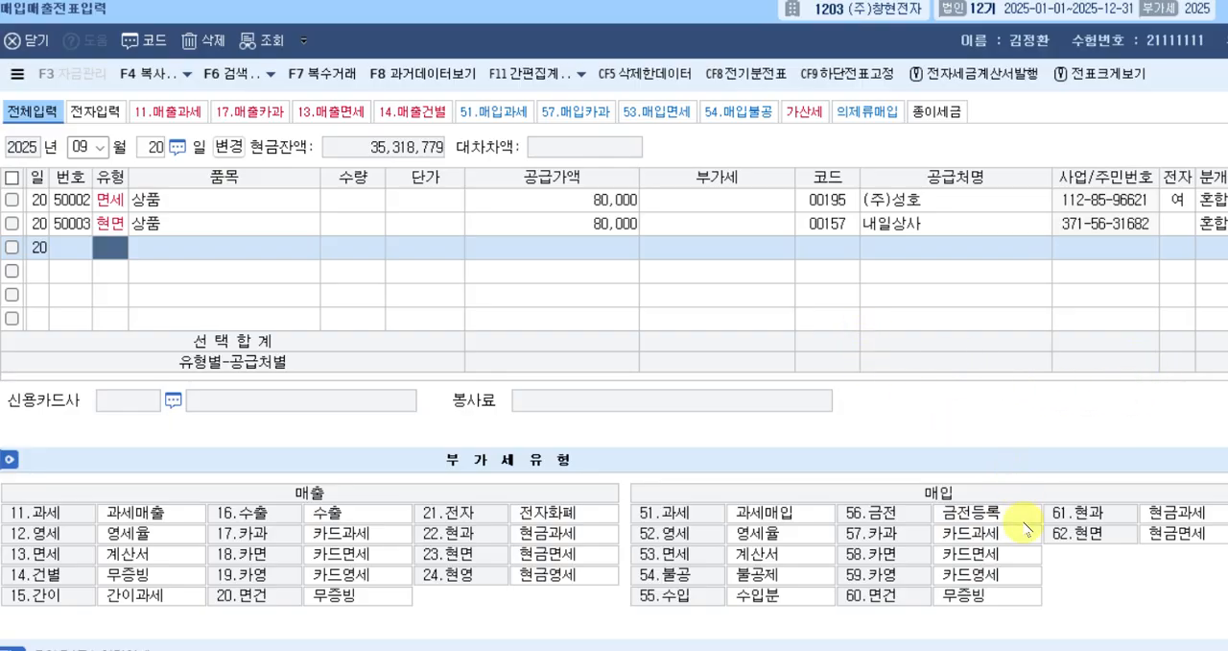
Consult exercise [1] in the 매입매출-매입 document, and start an August 10 voucher row with tax type 51, 과세.
click(1065, 650)
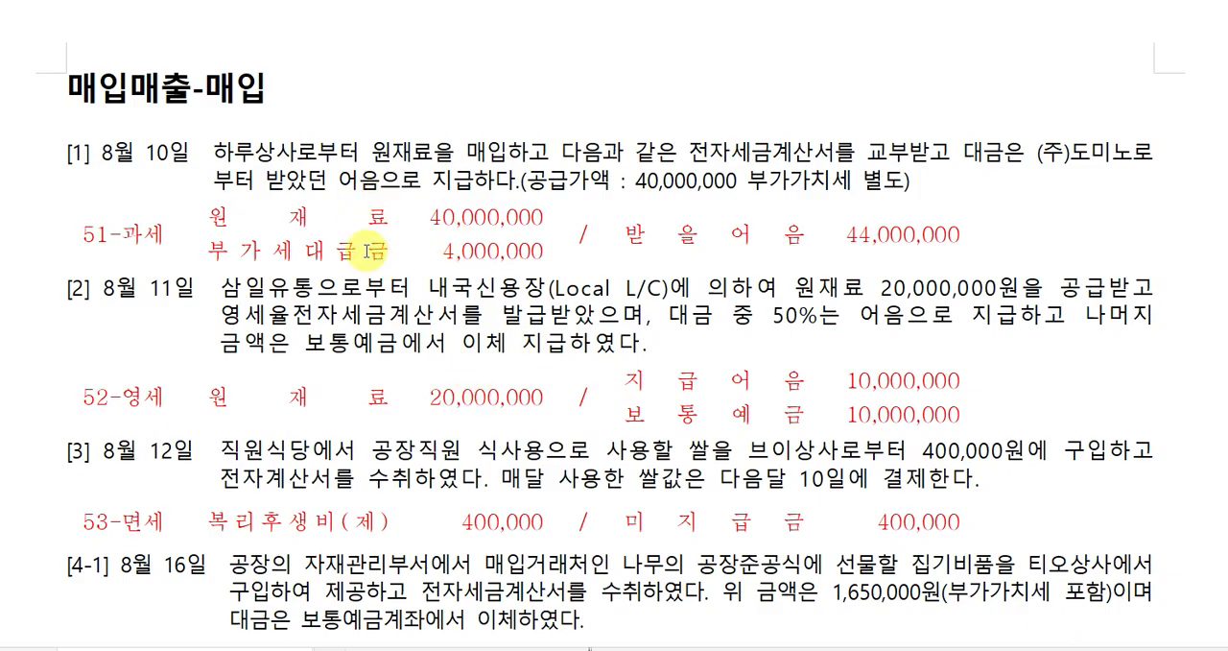
click(564, 235)
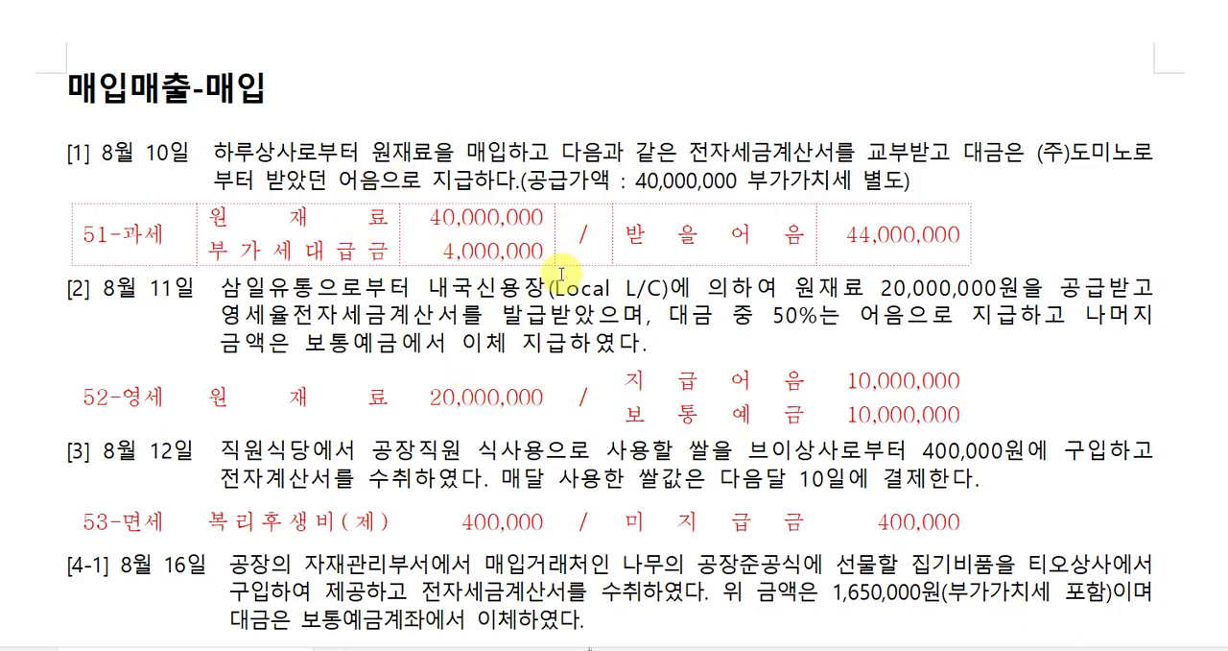
click(758, 650)
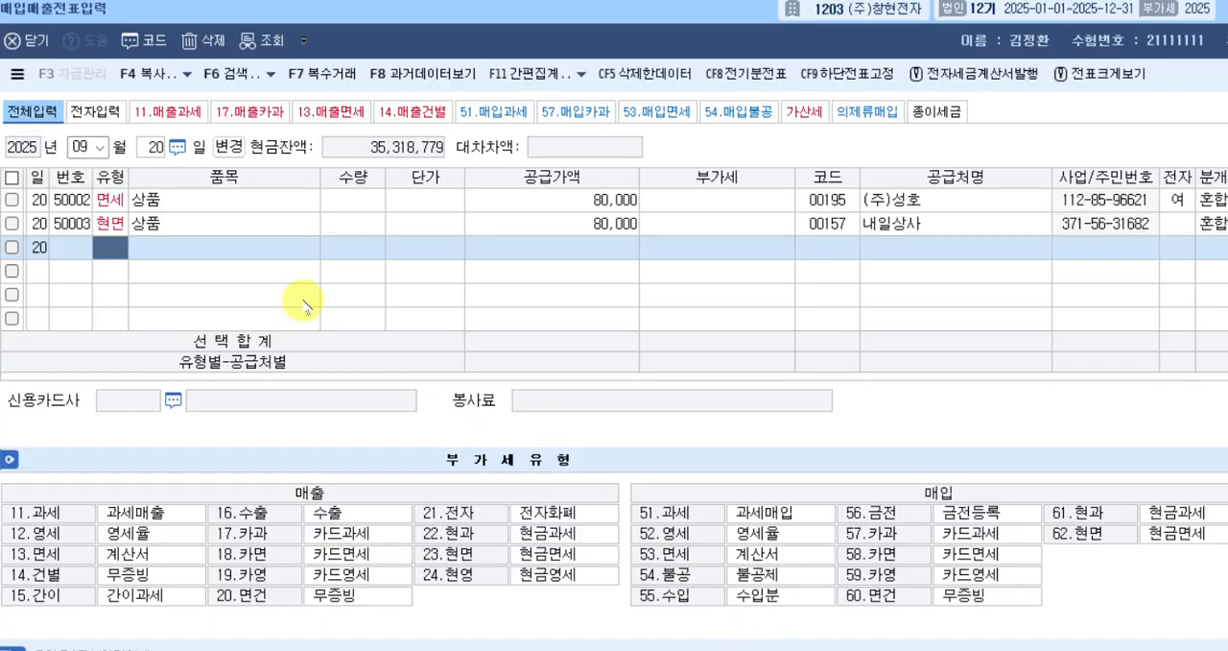
key(Escape)
key(Escape)
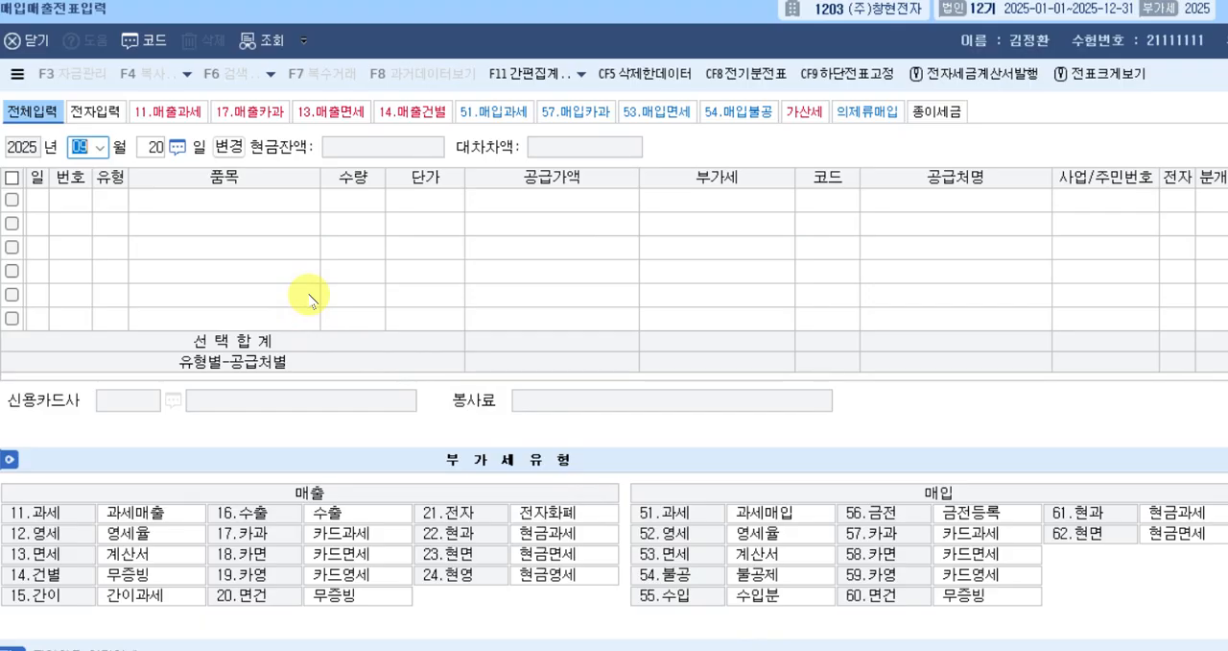
text(0810)
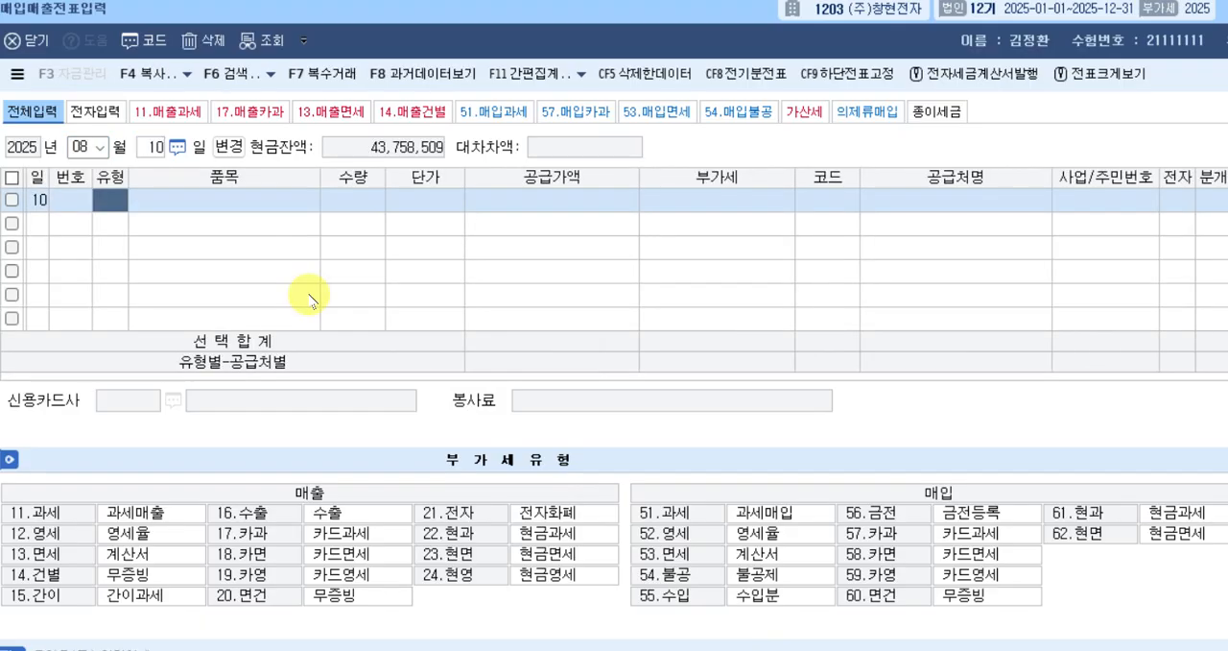
text(51)
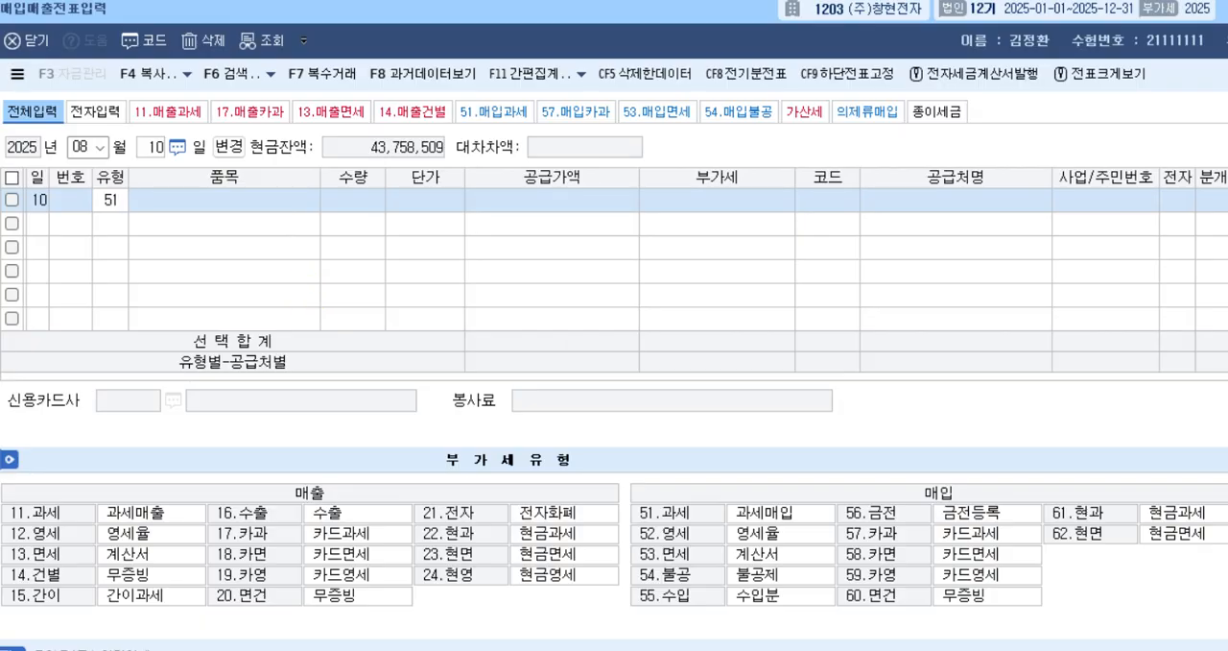
key(Return)
Enter 원재료 as the 과세 row's 품목 and 40,000,000 as its 공급가액, leaving 수량 and 단가 blank.
text(원재료)
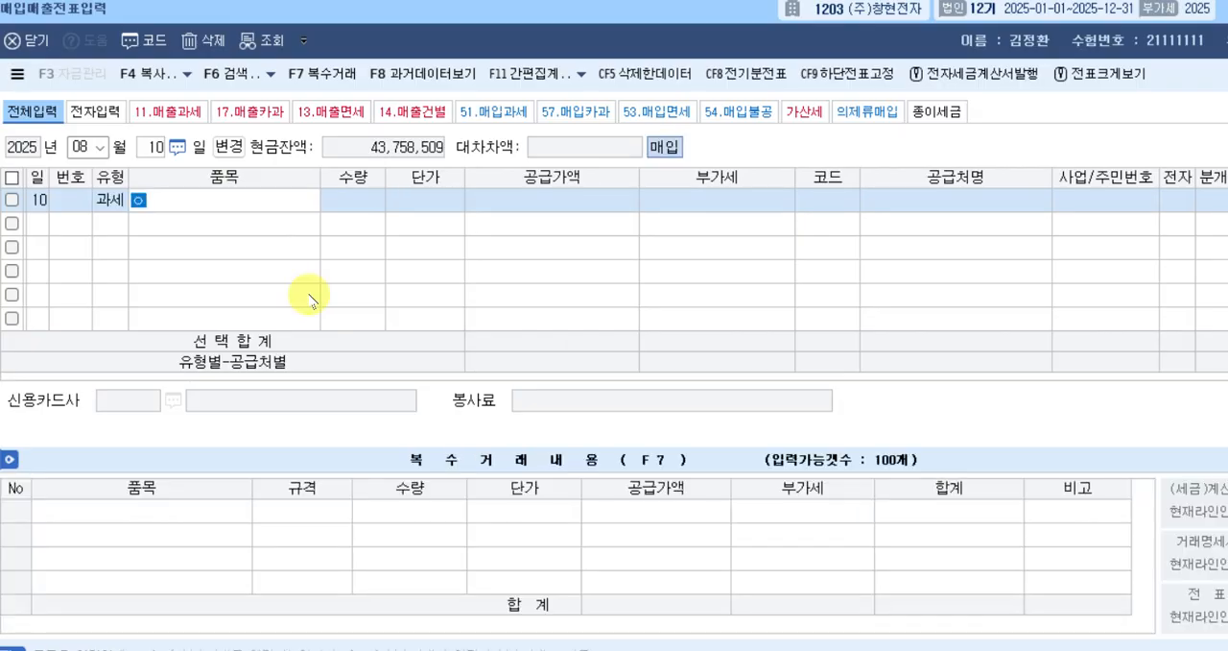
key(Return)
key(Left)
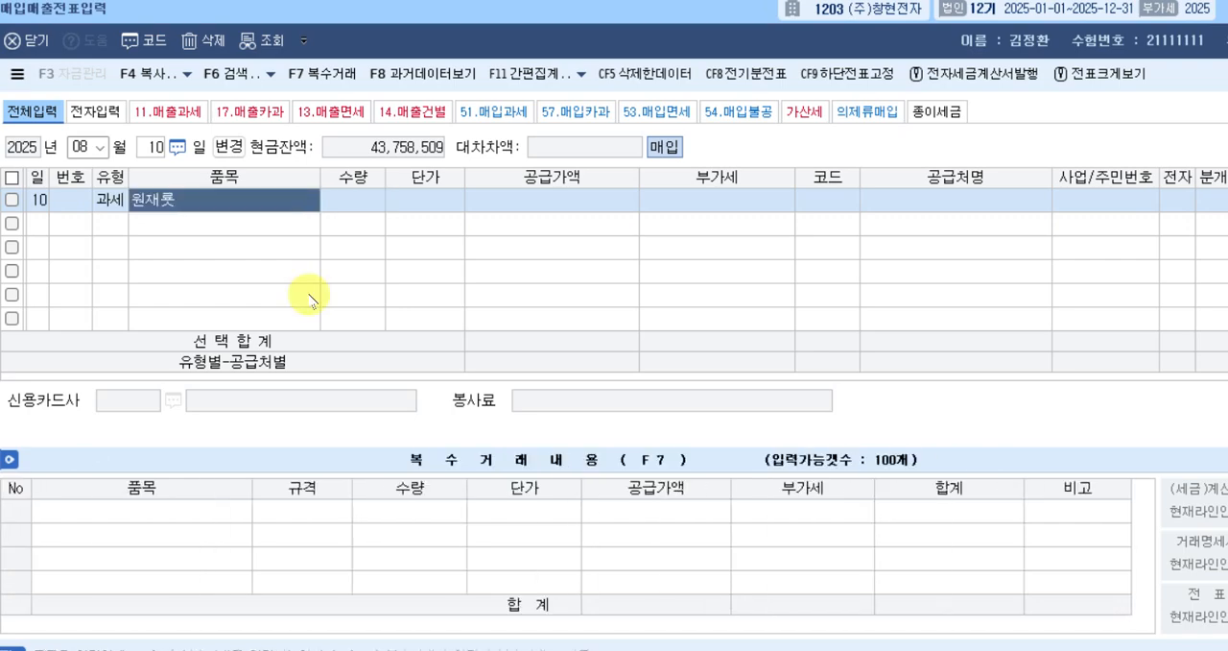
text(원재료)
key(Return)
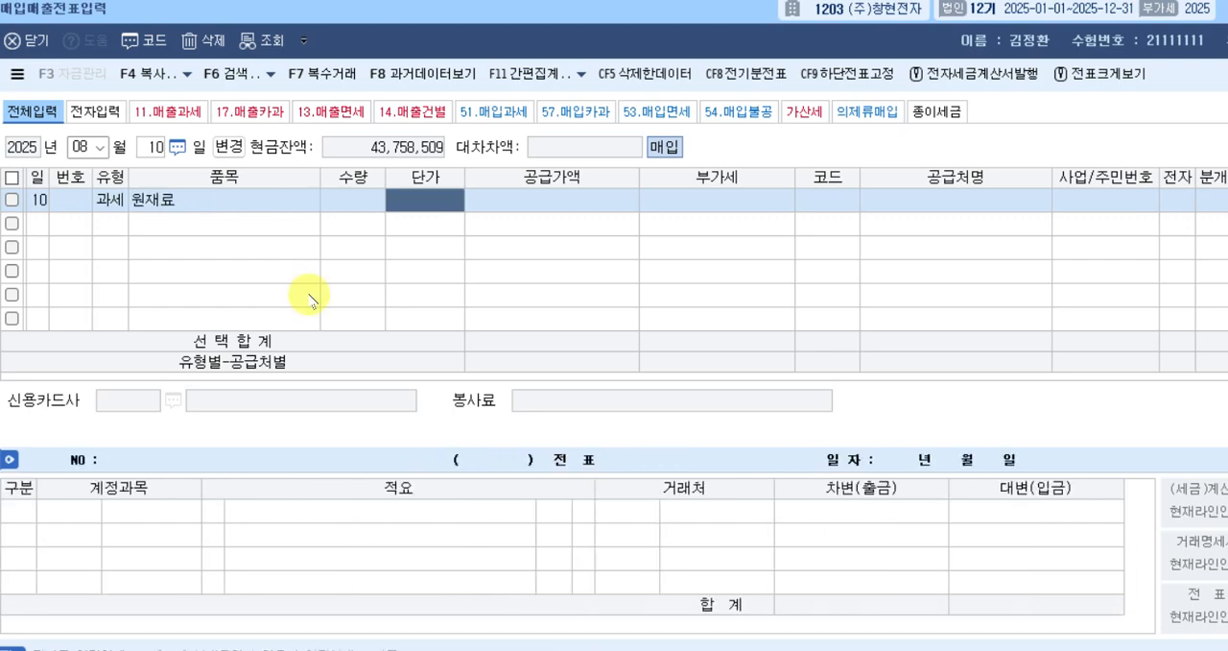
key(Return)
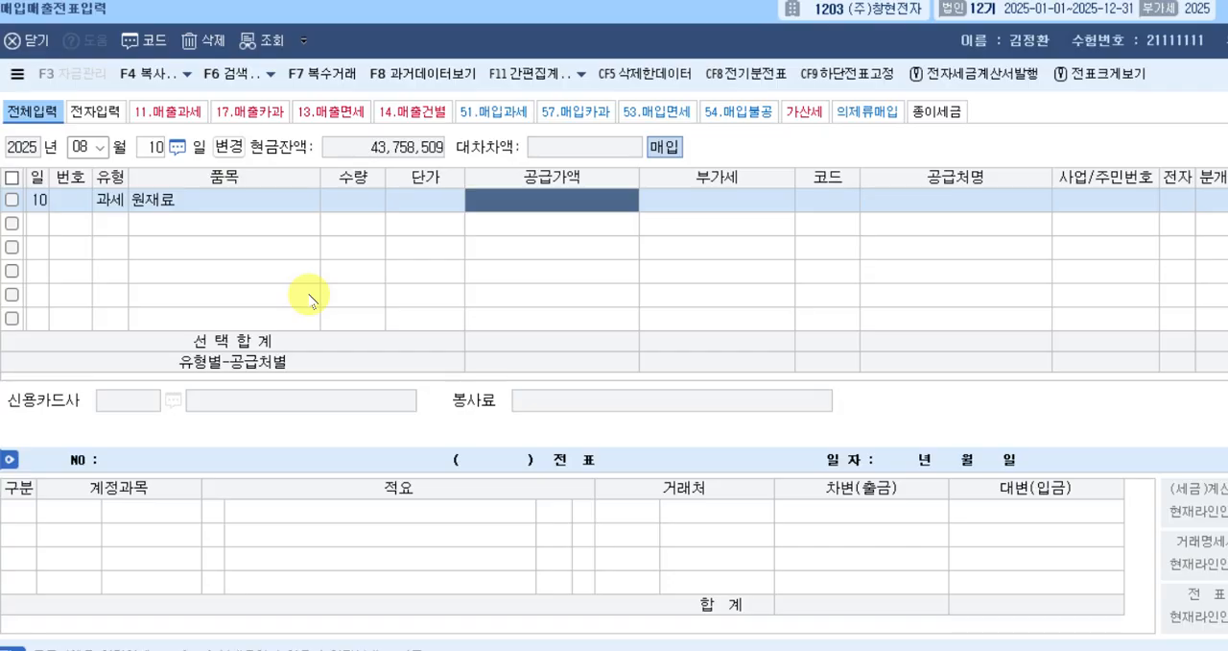
text(40000000)
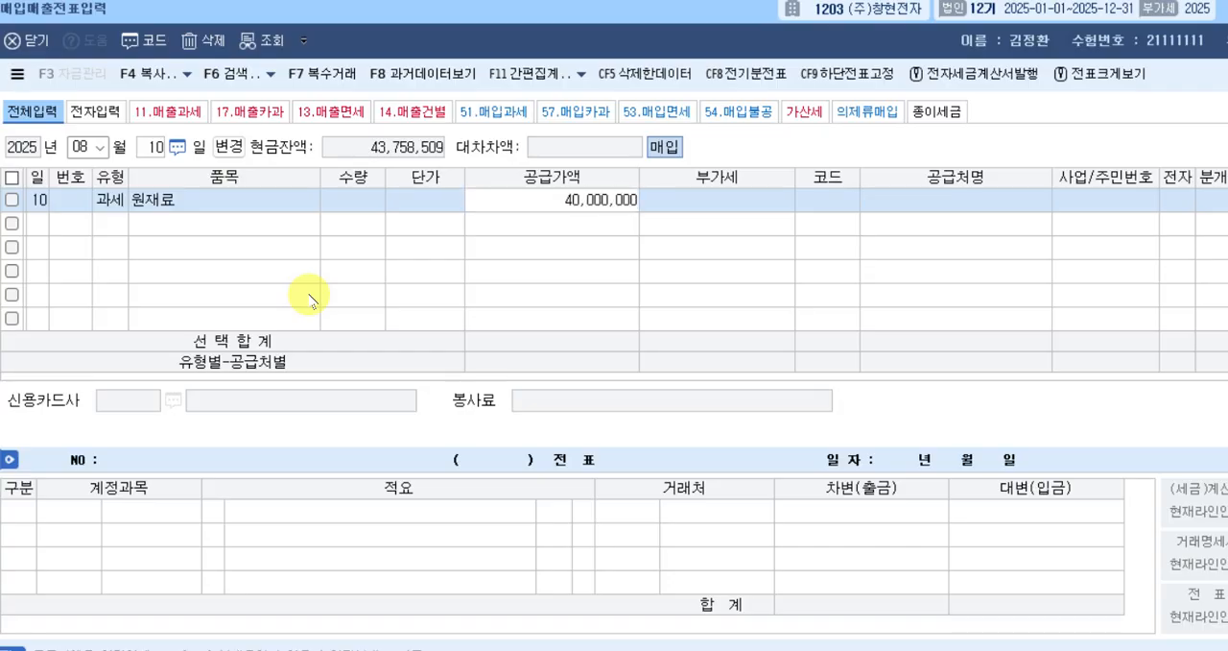
key(Return)
key(Return)
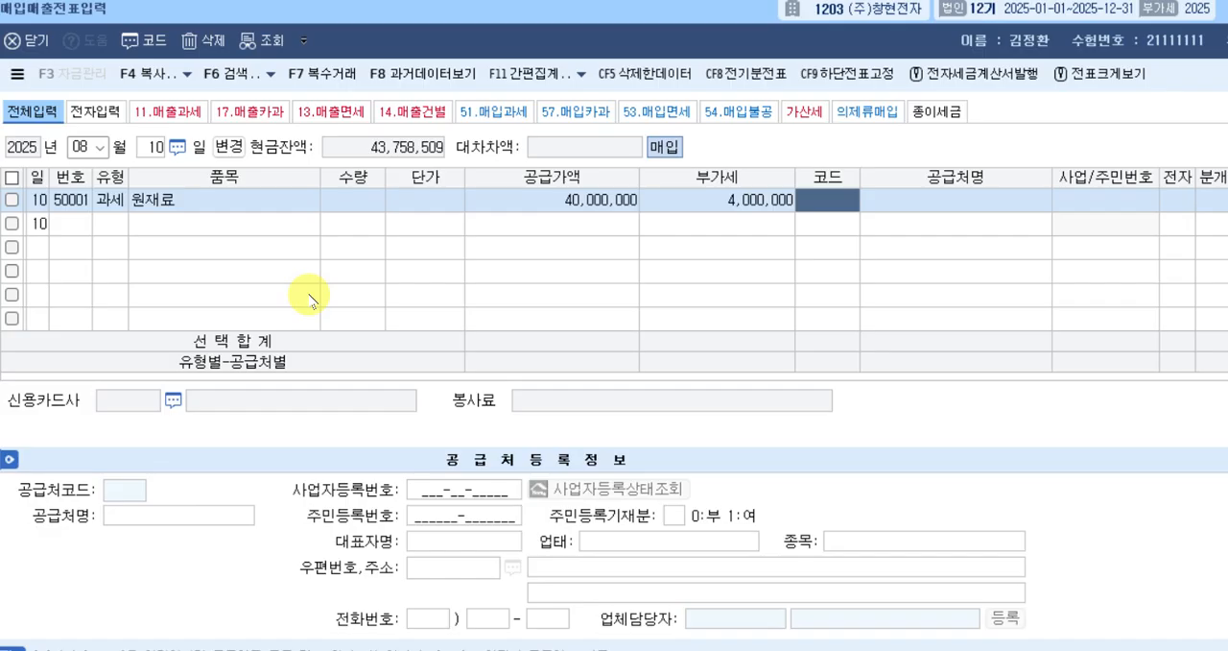
Look up 하루 to select 하루상사 as the 공급처, and set 전자 to 1, 여, and 분개 to 3, 혼합.
text(하루)
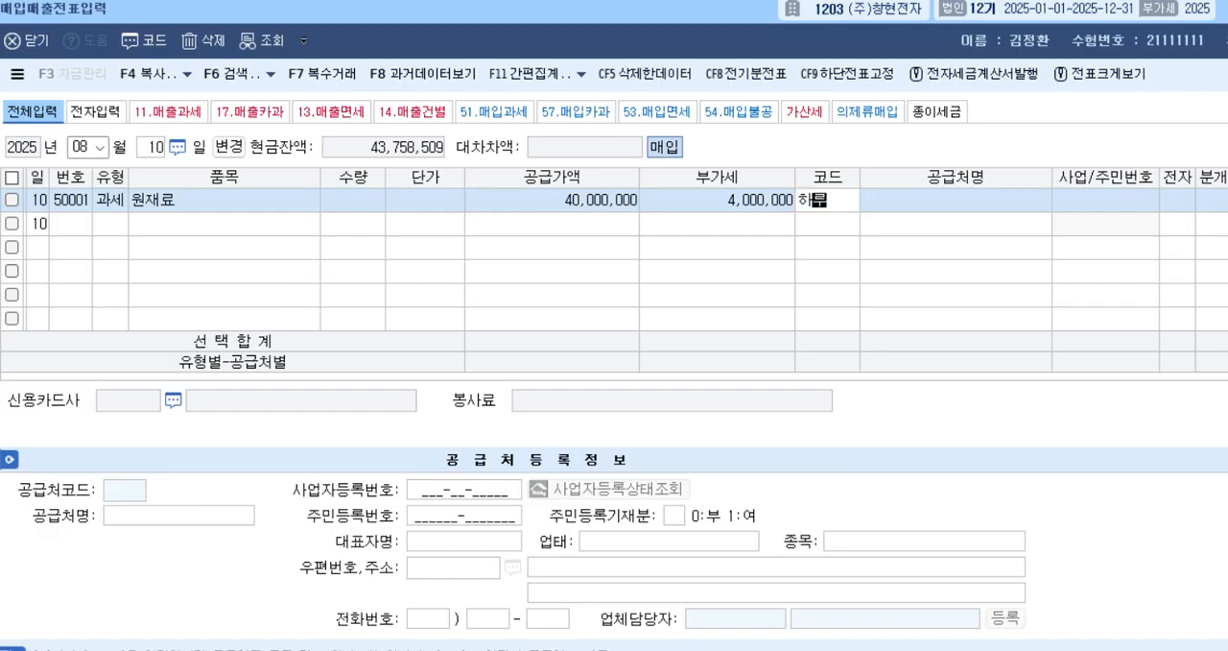
key(Return)
key(Return)
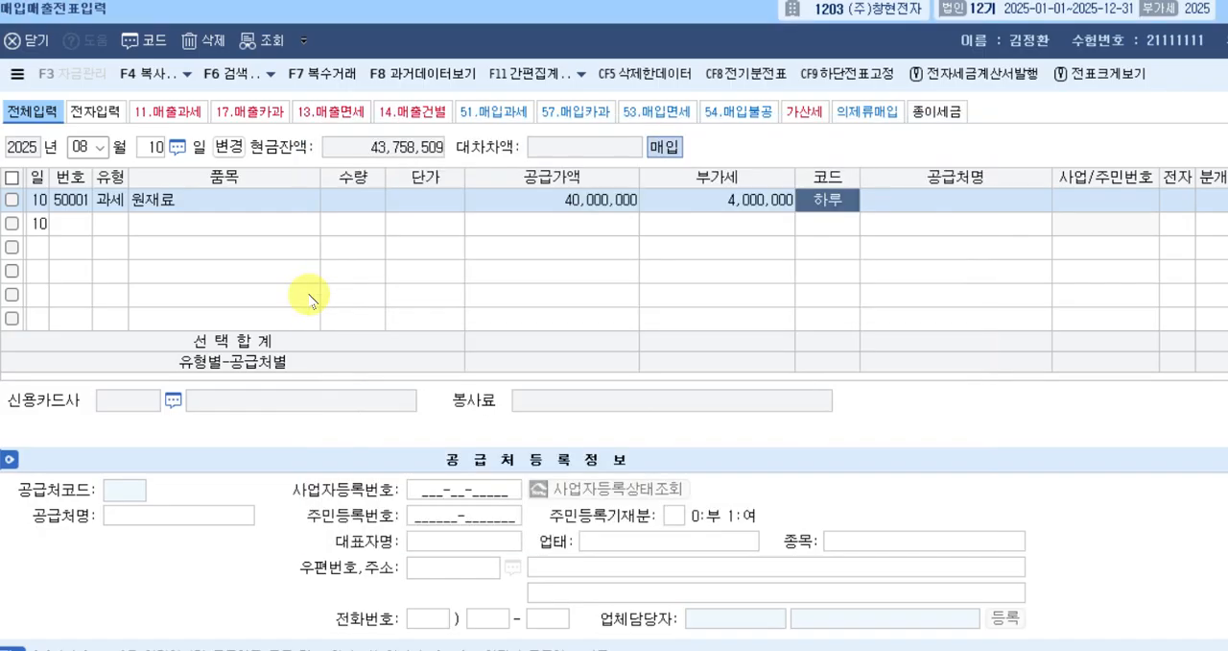
key(Return)
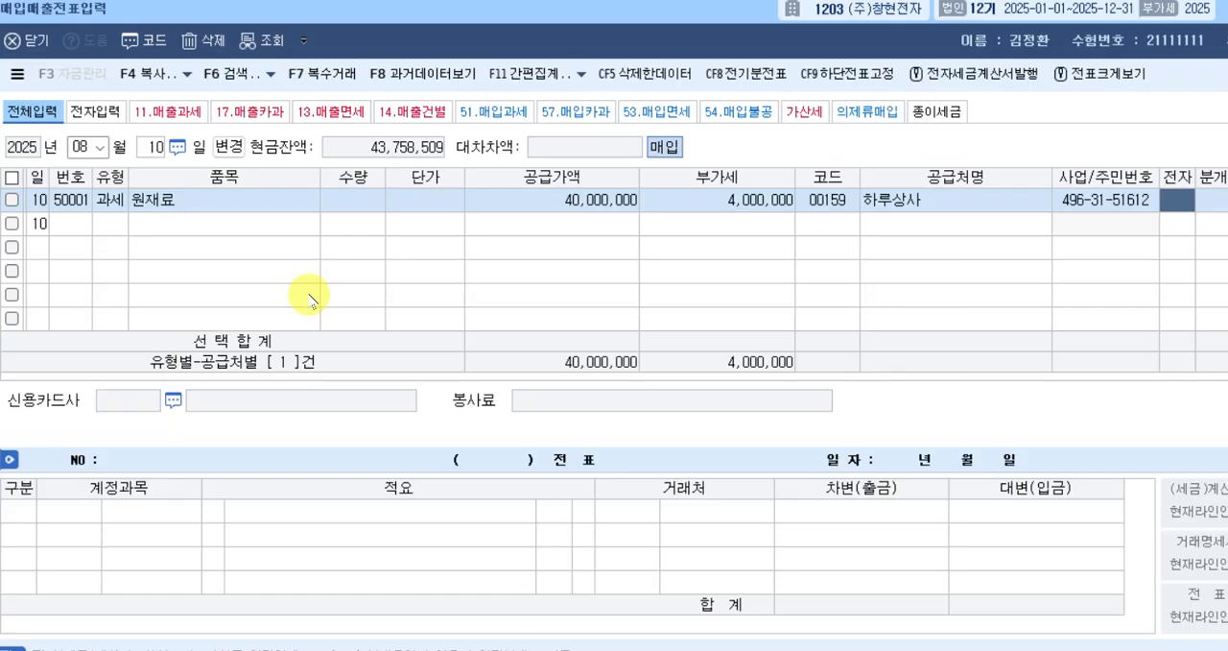
text(1)
key(Return)
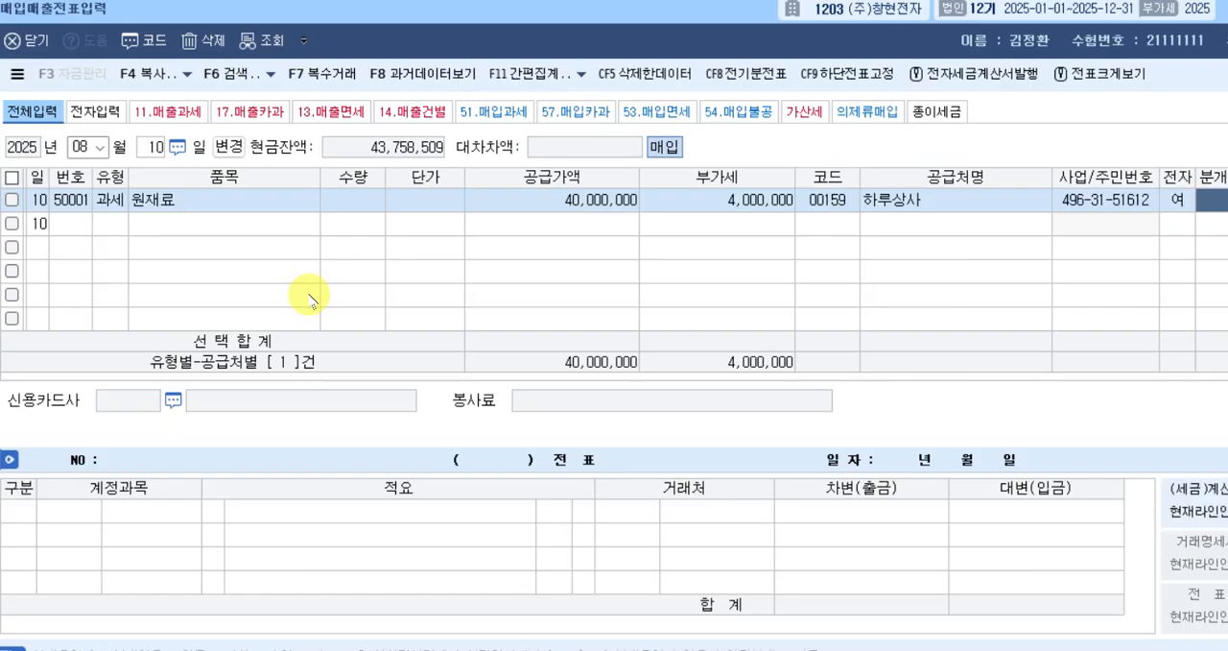
text(3)
key(Return)
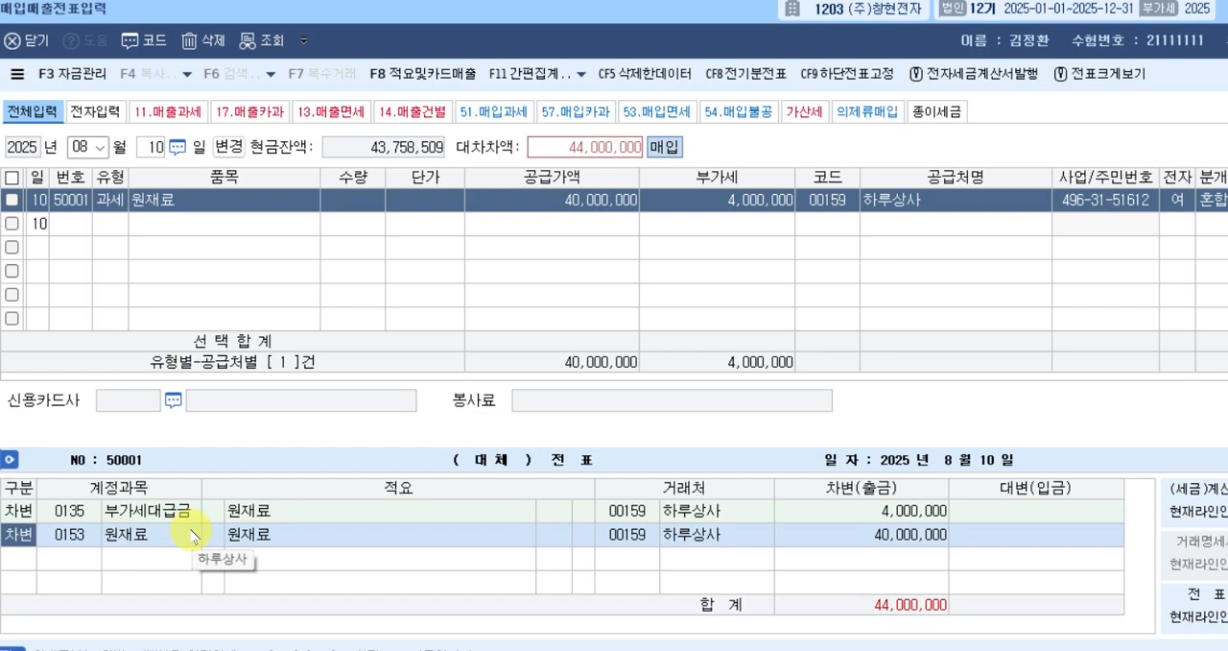
Add a 대변 line with account 110, 받을어음, for 44,000,000 to the August 10 voucher.
key(Down)
key(4)
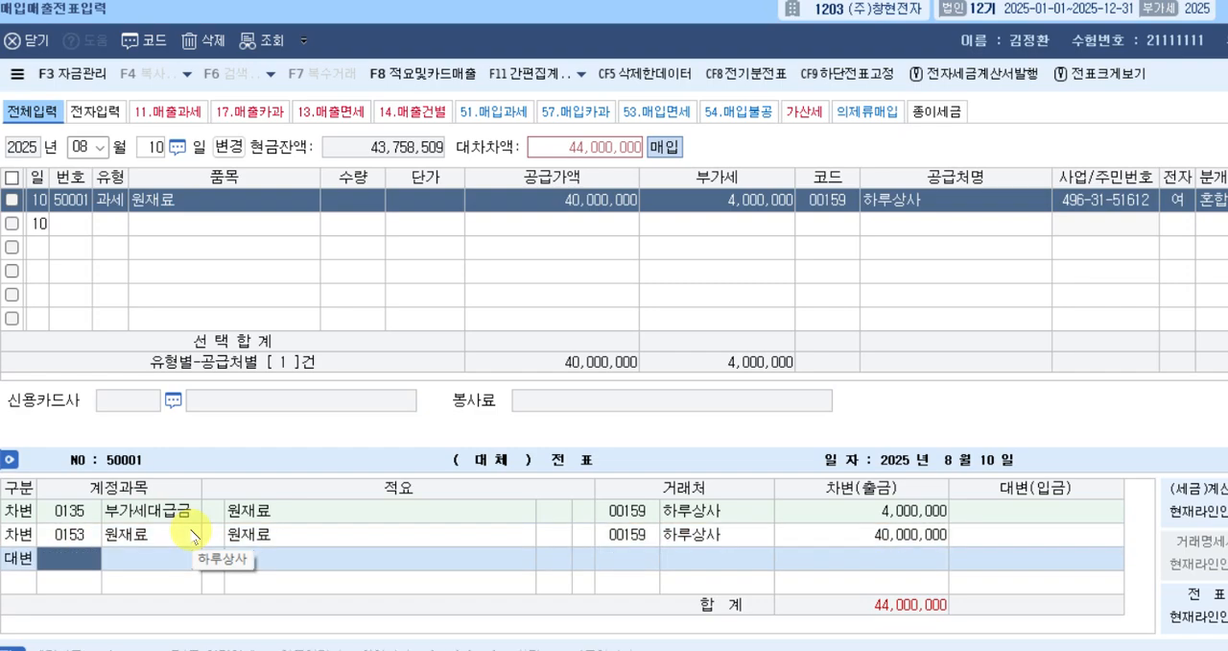
text(110)
key(Return)
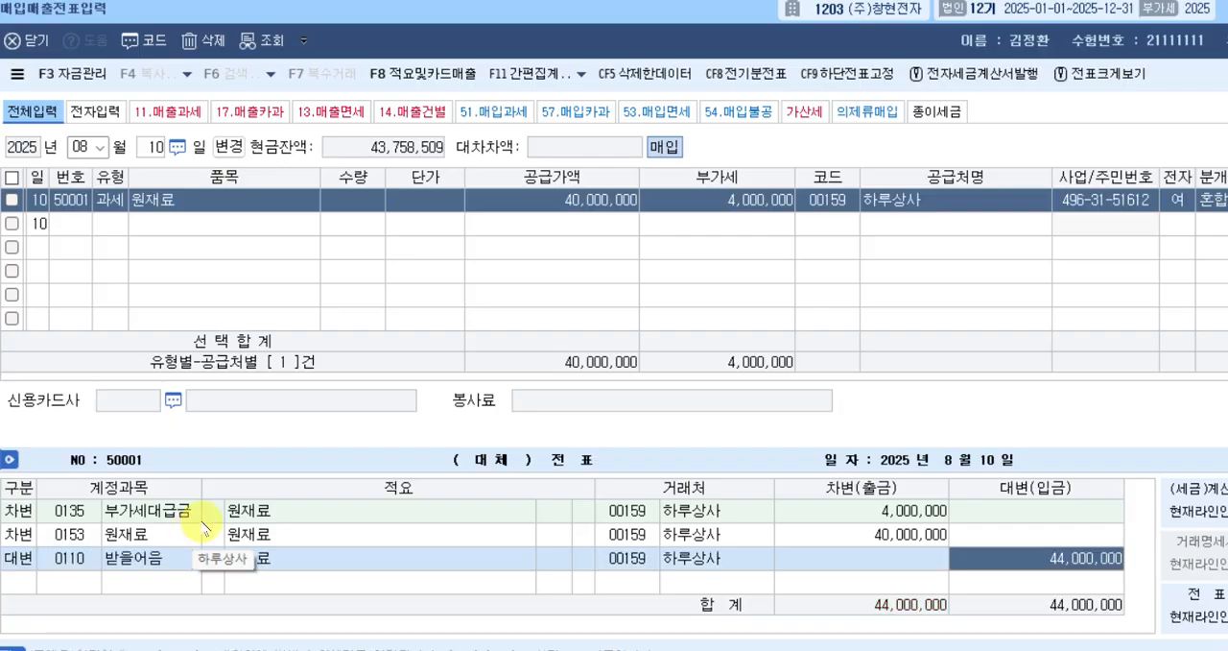
Check the 거래처 변경 rule in the notes document and change the 받을어음 line's 거래처 to (주)도미노.
click(617, 561)
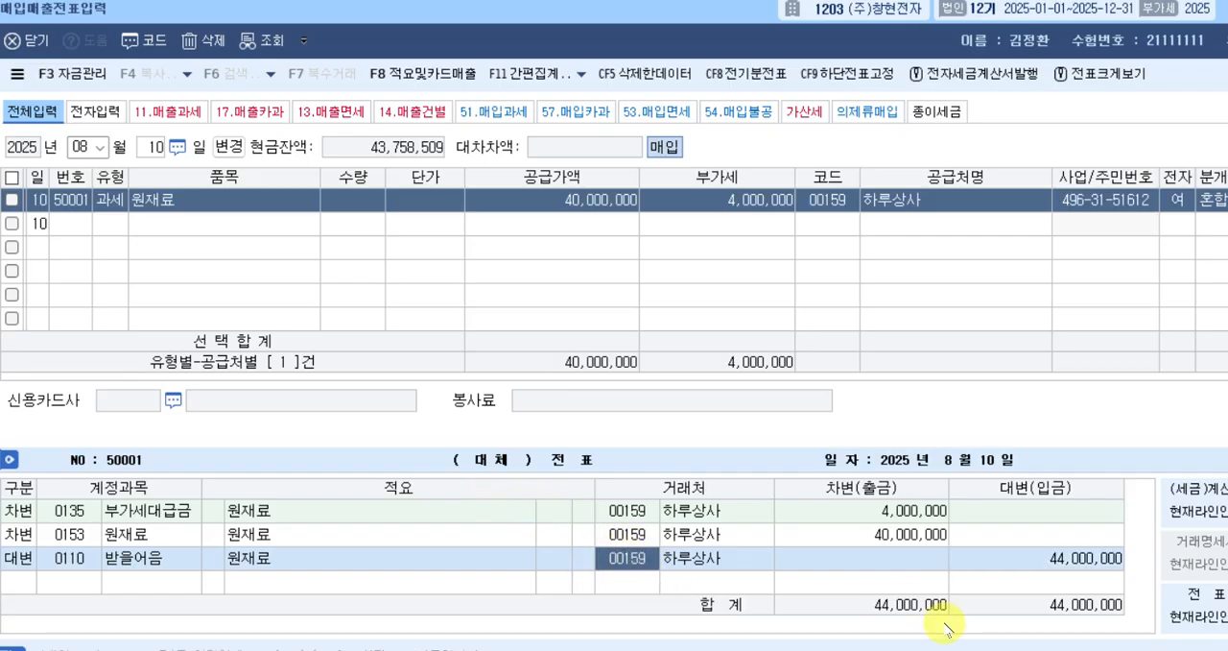
click(1018, 645)
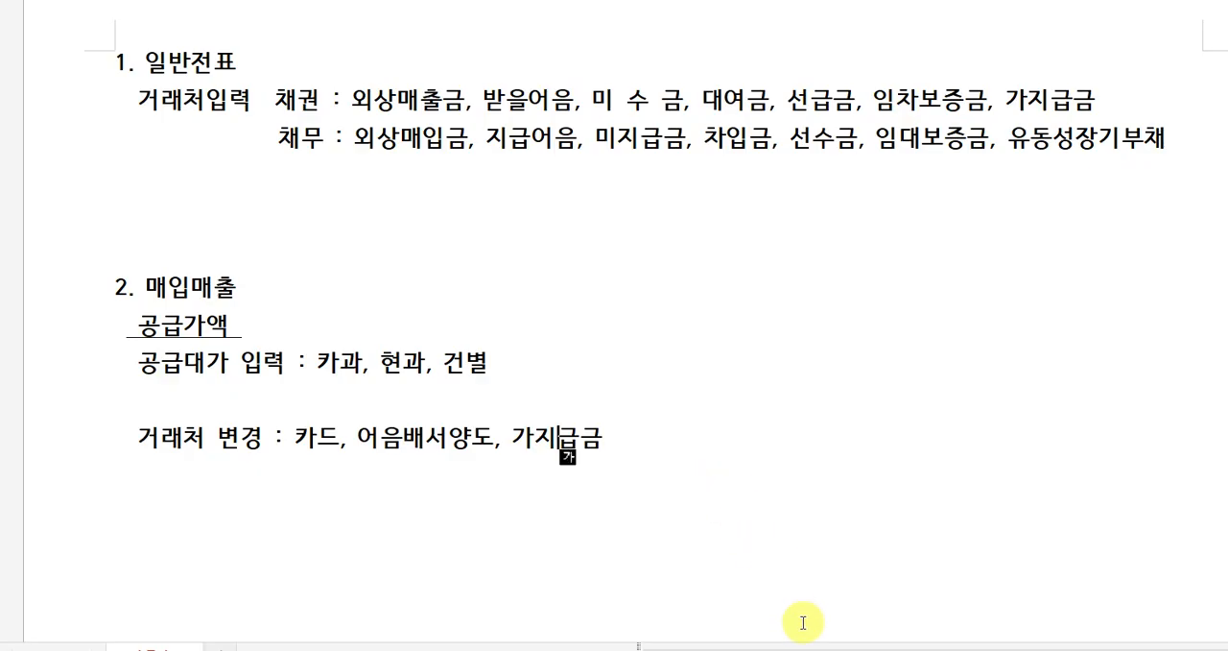
click(816, 649)
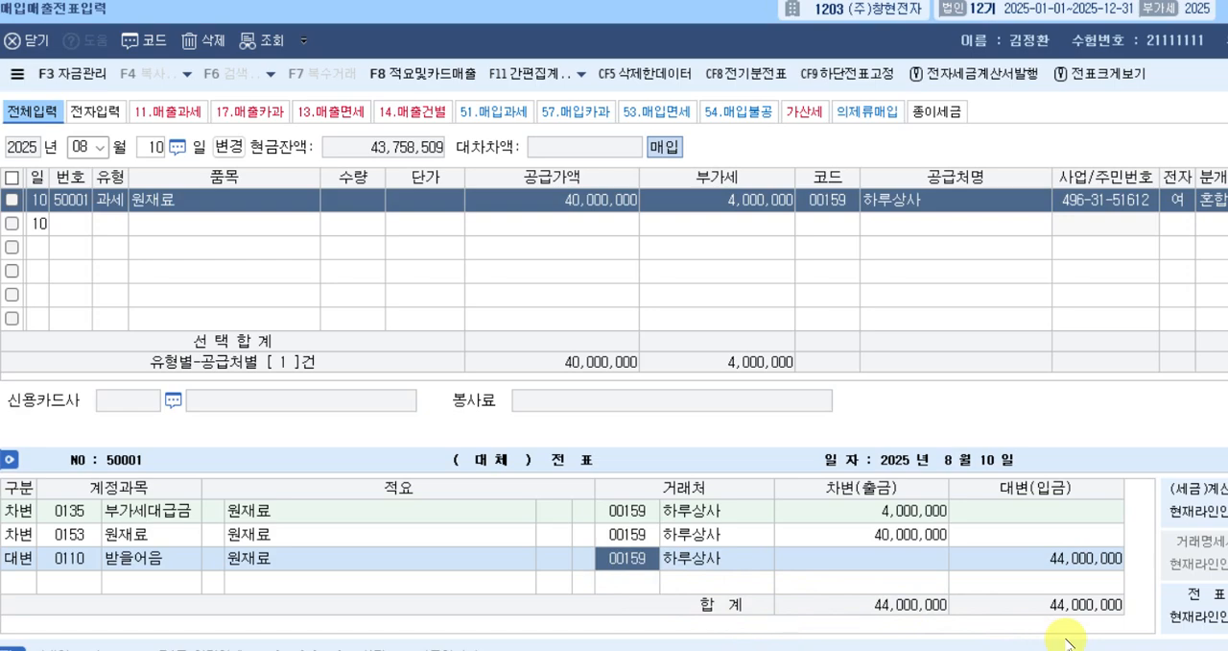
text(도미)
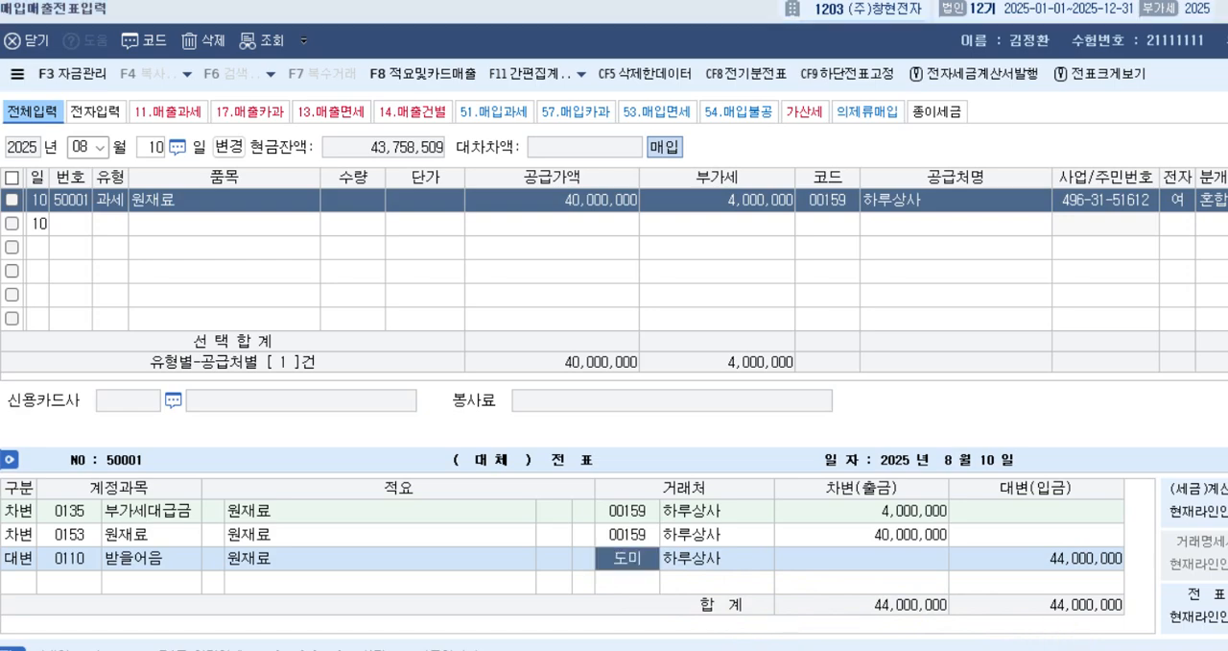
key(Return)
Complete the August 10 voucher and start a purchase row of type 52, 영세, on August 11.
key(Return)
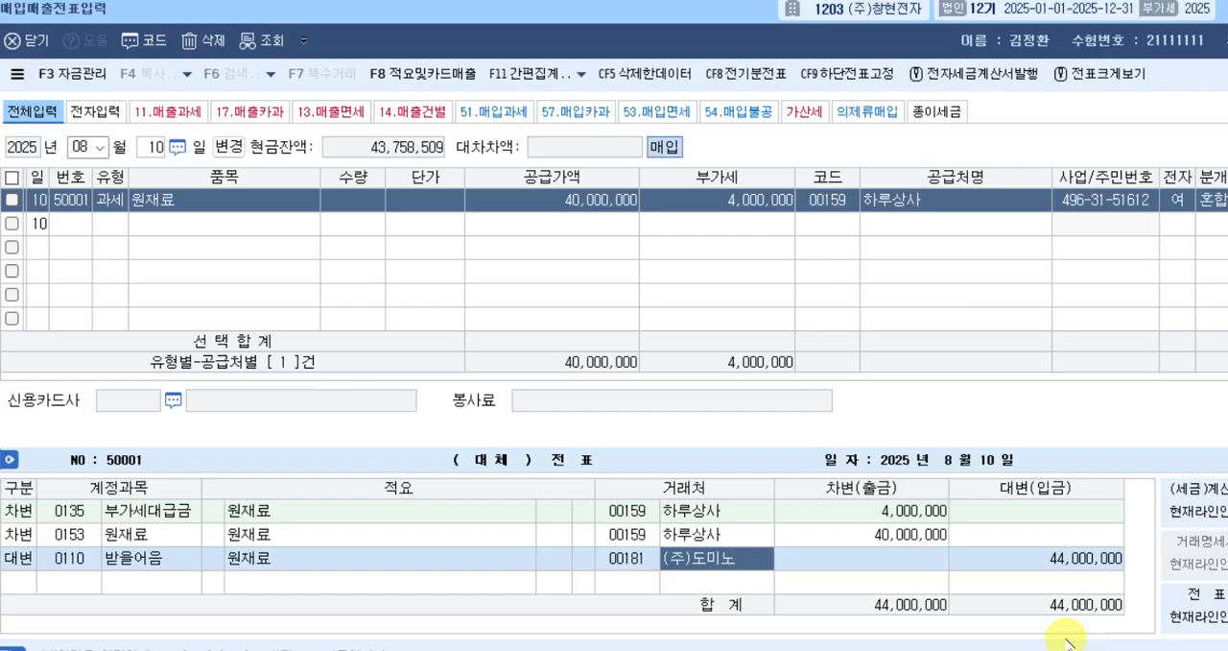
key(Return)
key(Return)
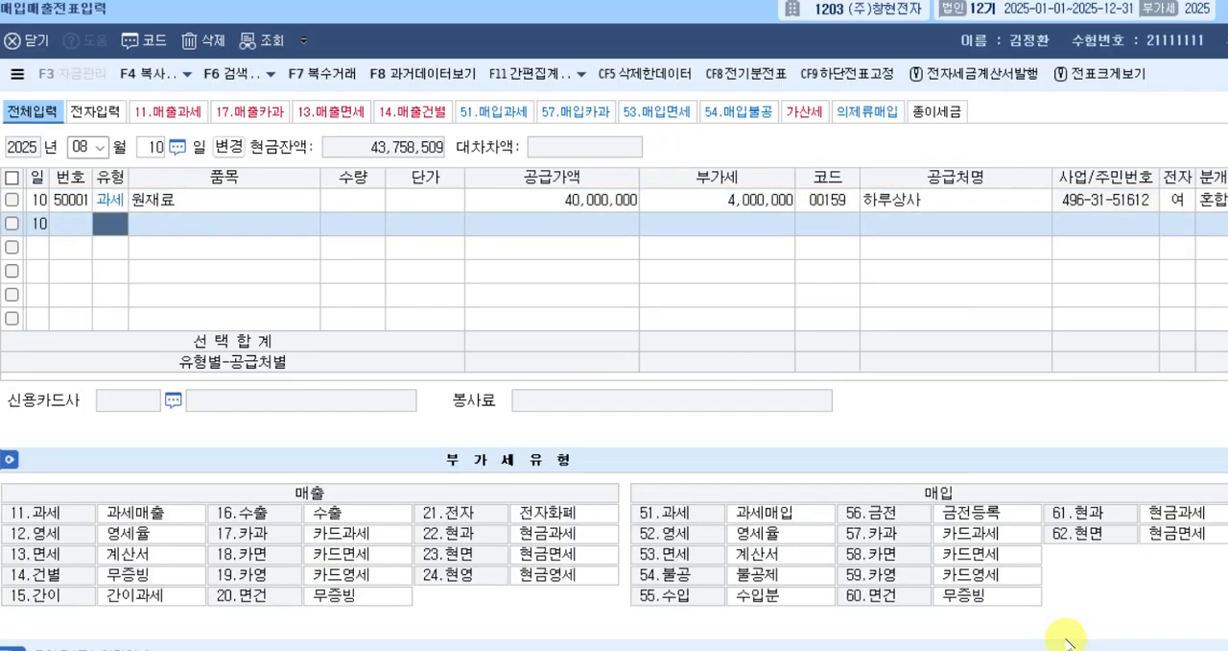
key(Escape)
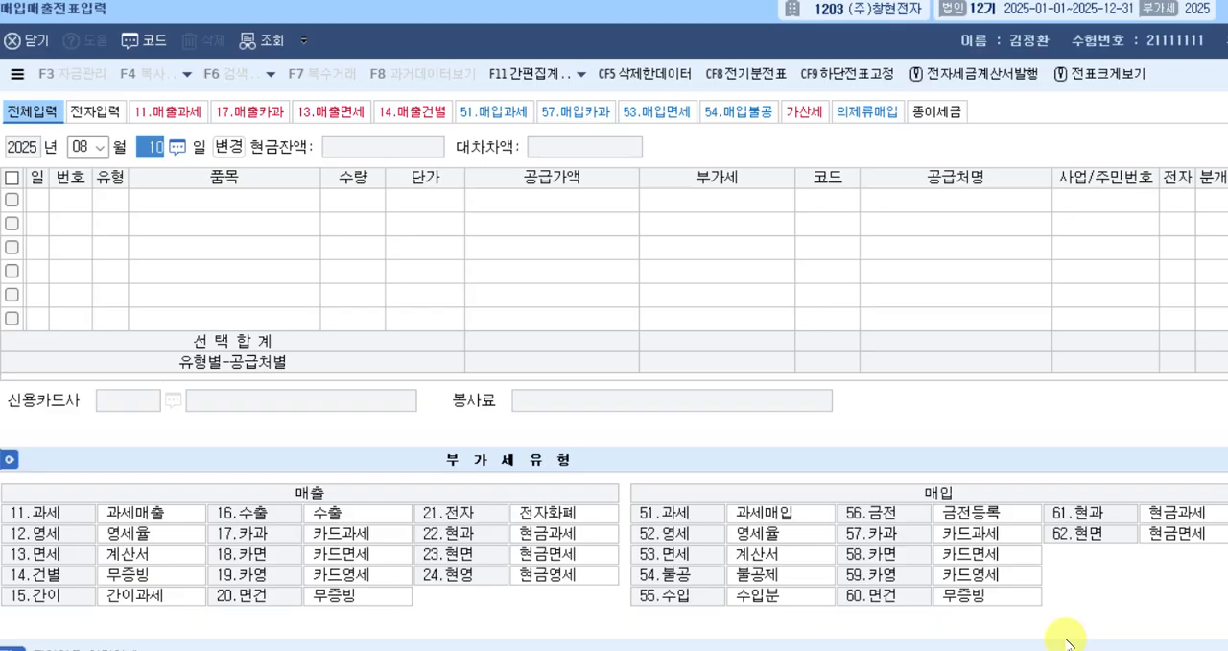
text(11)
key(Return)
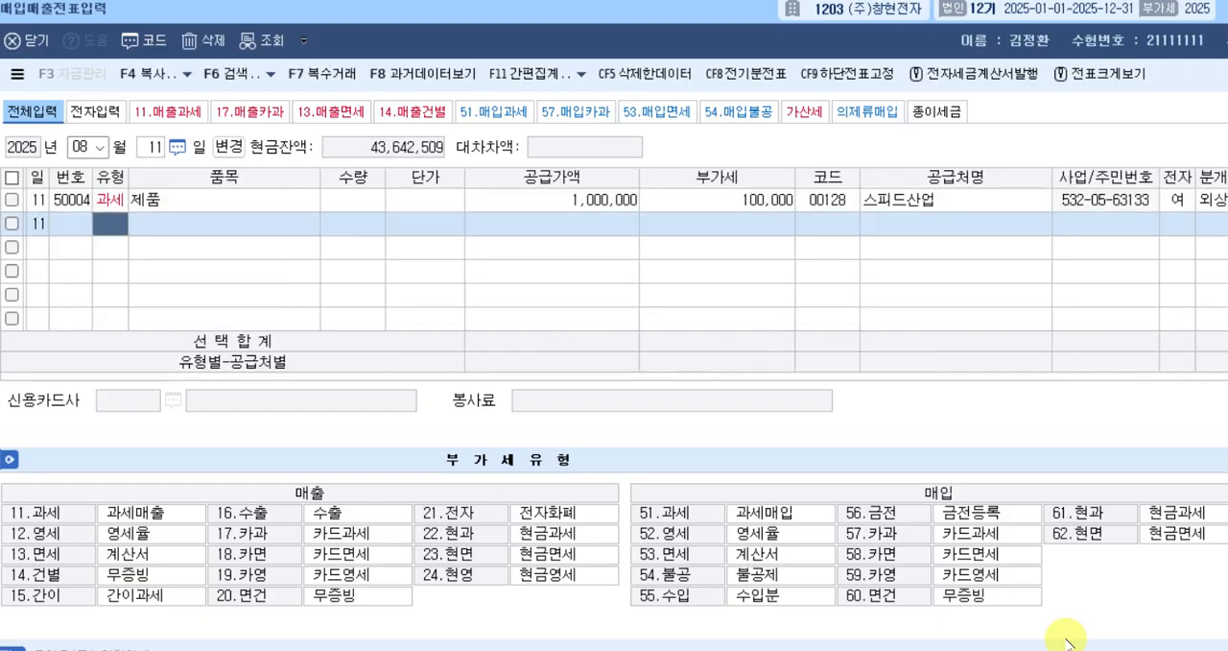
text(52)
key(Return)
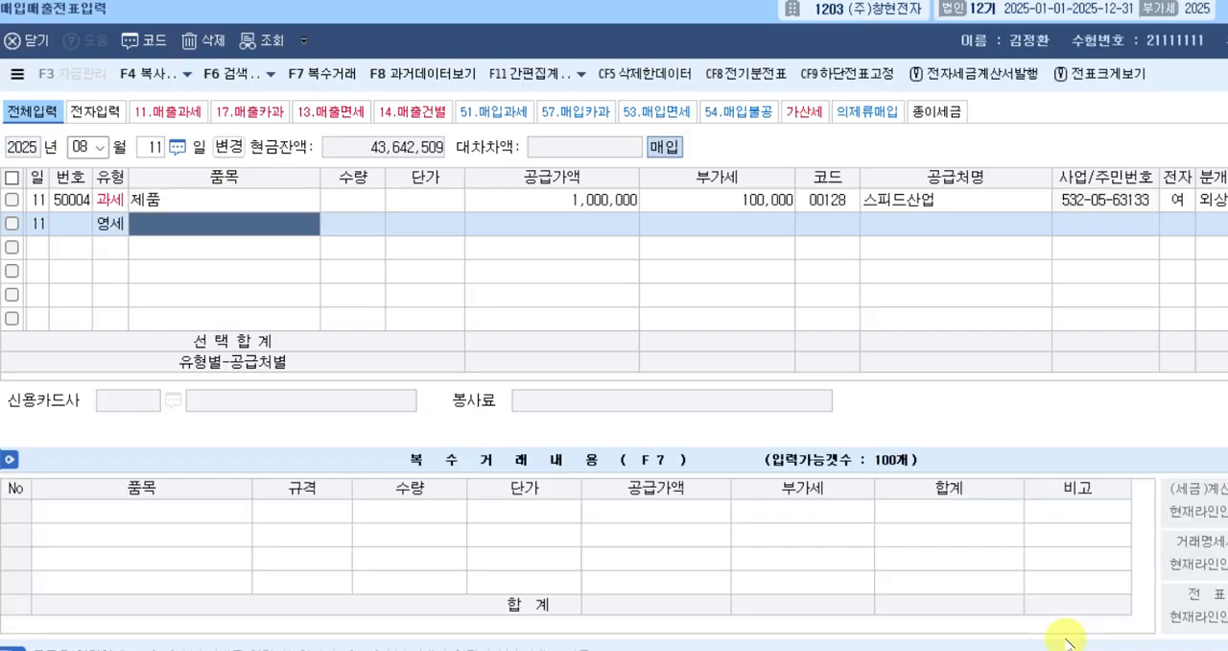
Enter 원재료 as the 영세 row's 품목 and 20,000,000 as its 공급가액, leaving 수량 and 단가 blank.
text(원)
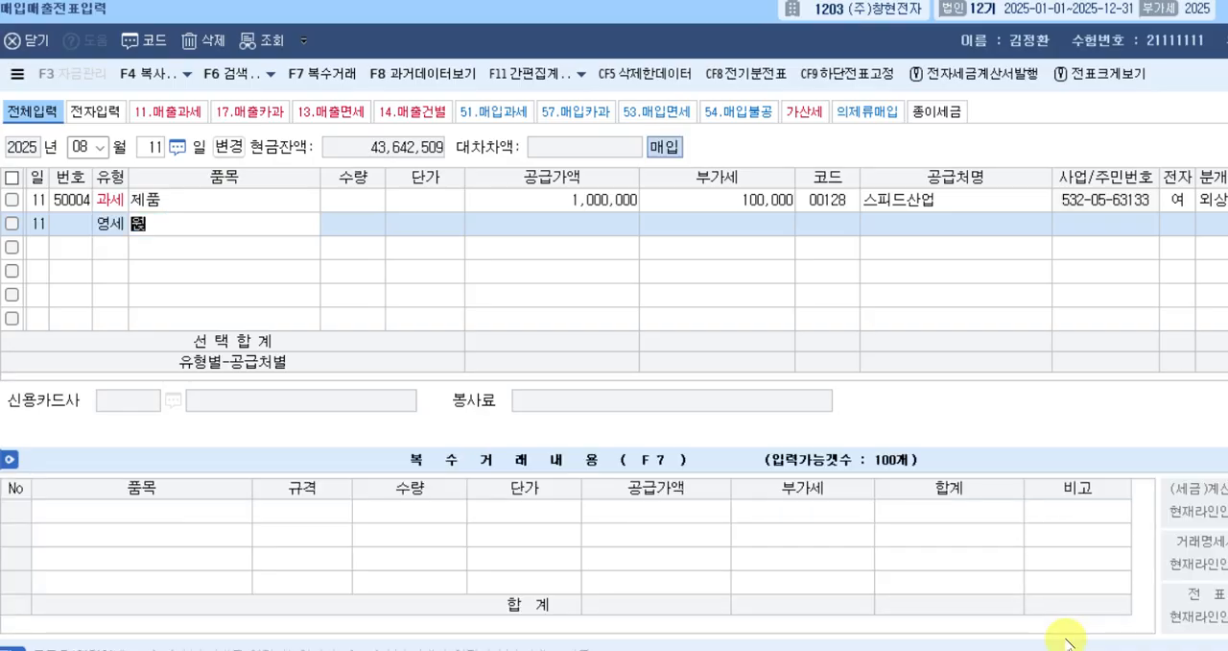
text(ㅈㅐㄹ)
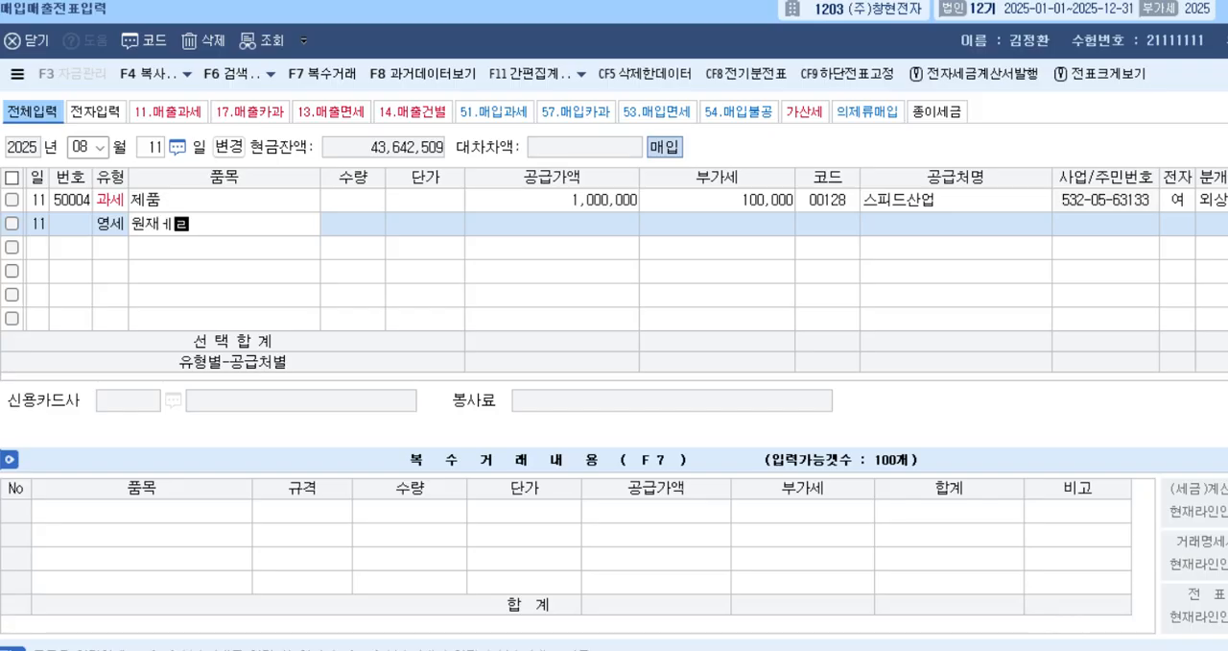
text(ㅛ)
key(Return)
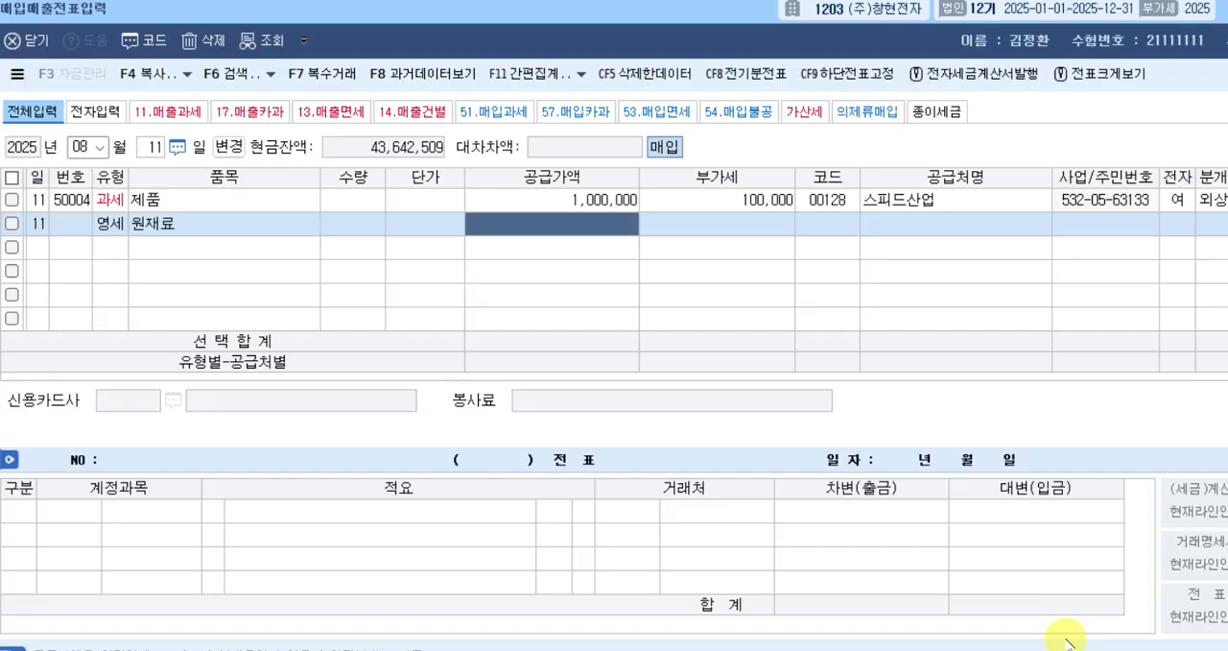
text(200009000)
key(BackSpace)
key(BackSpace)
key(BackSpace)
key(BackSpace)
key(BackSpace)
key(BackSpace)
key(BackSpace)
key(BackSpace)
key(BackSpace)
text(2060006000)
key(BackSpace)
key(BackSpace)
key(BackSpace)
key(BackSpace)
key(BackSpace)
key(BackSpace)
key(BackSpace)
key(BackSpace)
key(BackSpace)
key(BackSpace)
text(20,000,000)
key(Return)
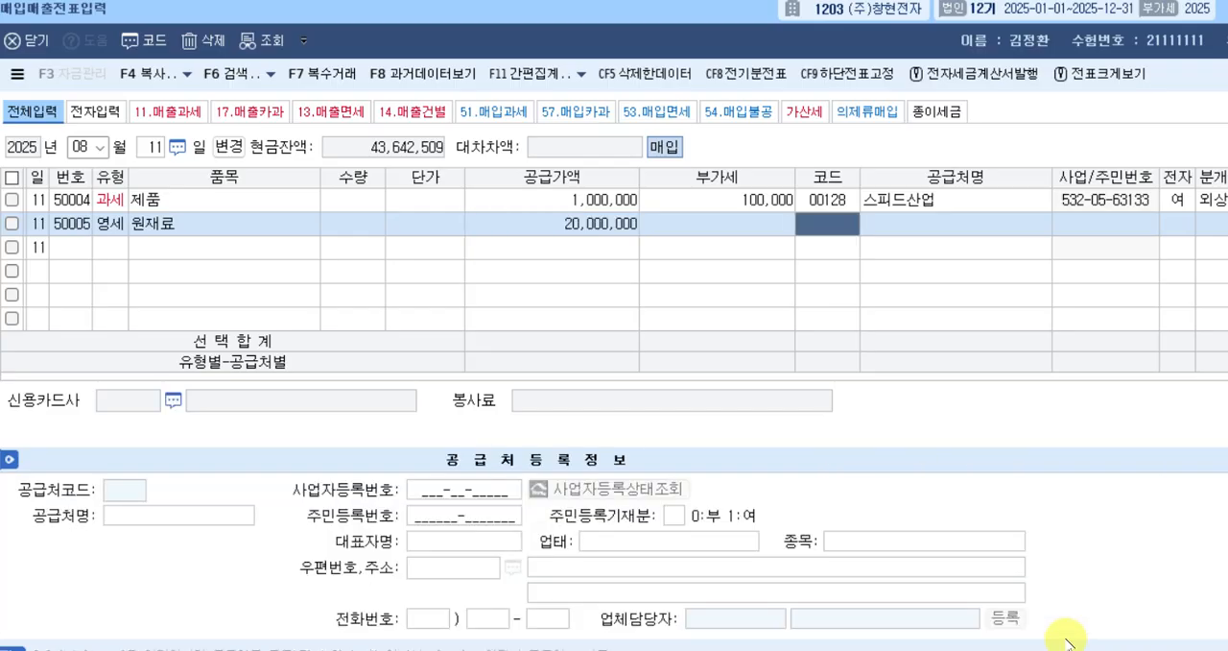
Look up 삼일 to select 삼일유통 as the 공급처, and set 전자 to 여 and 분개 to 3, 혼합.
text(삼일)
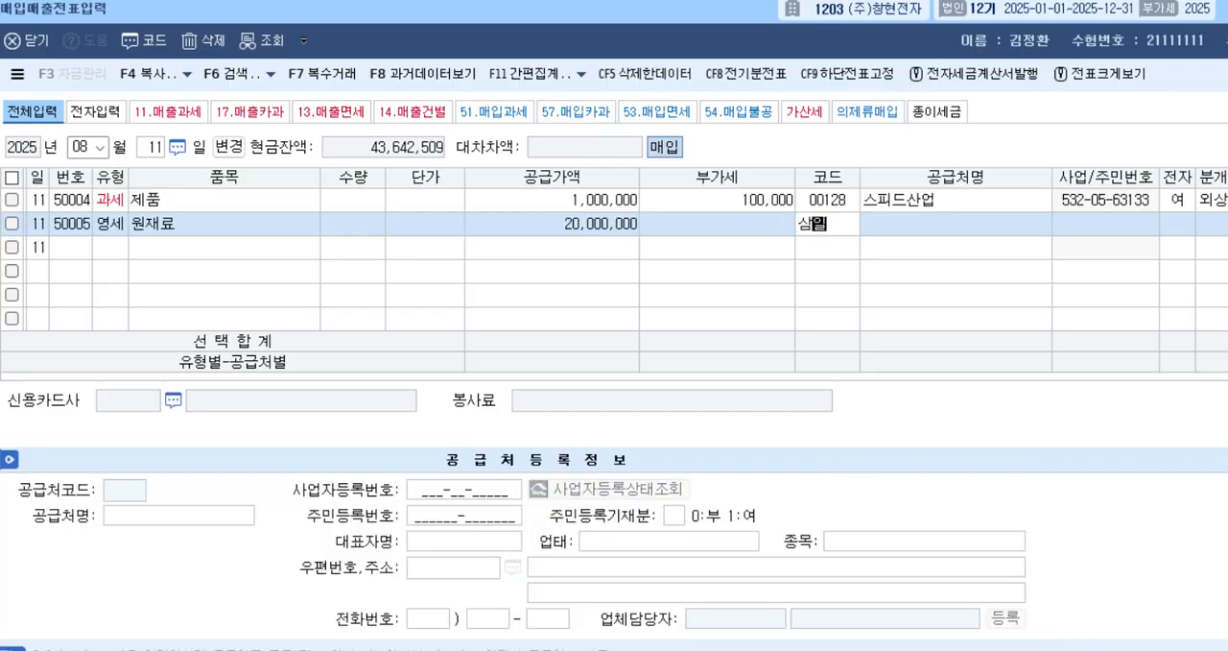
key(Return)
key(Return)
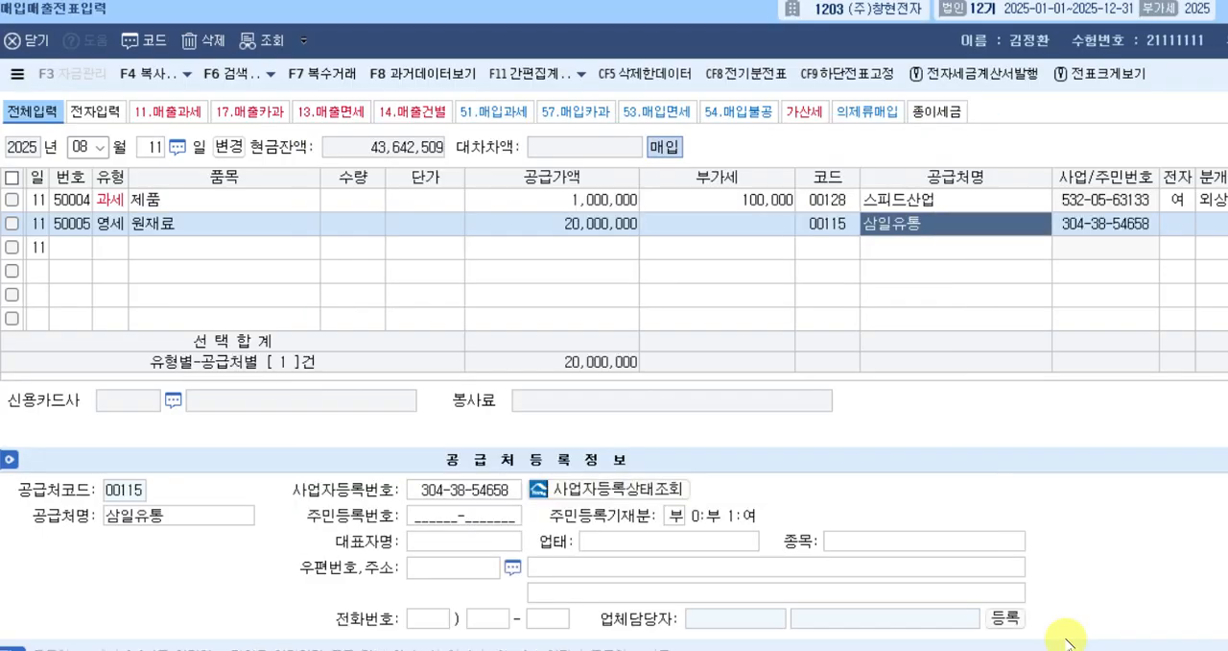
key(Return)
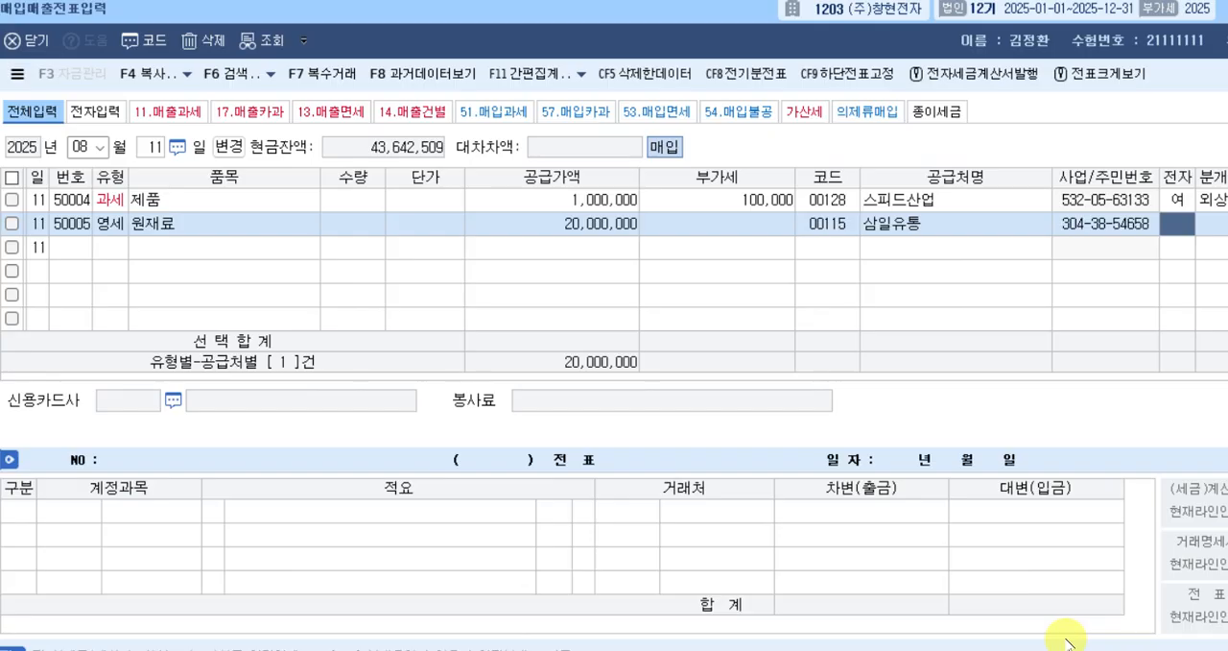
key(Return)
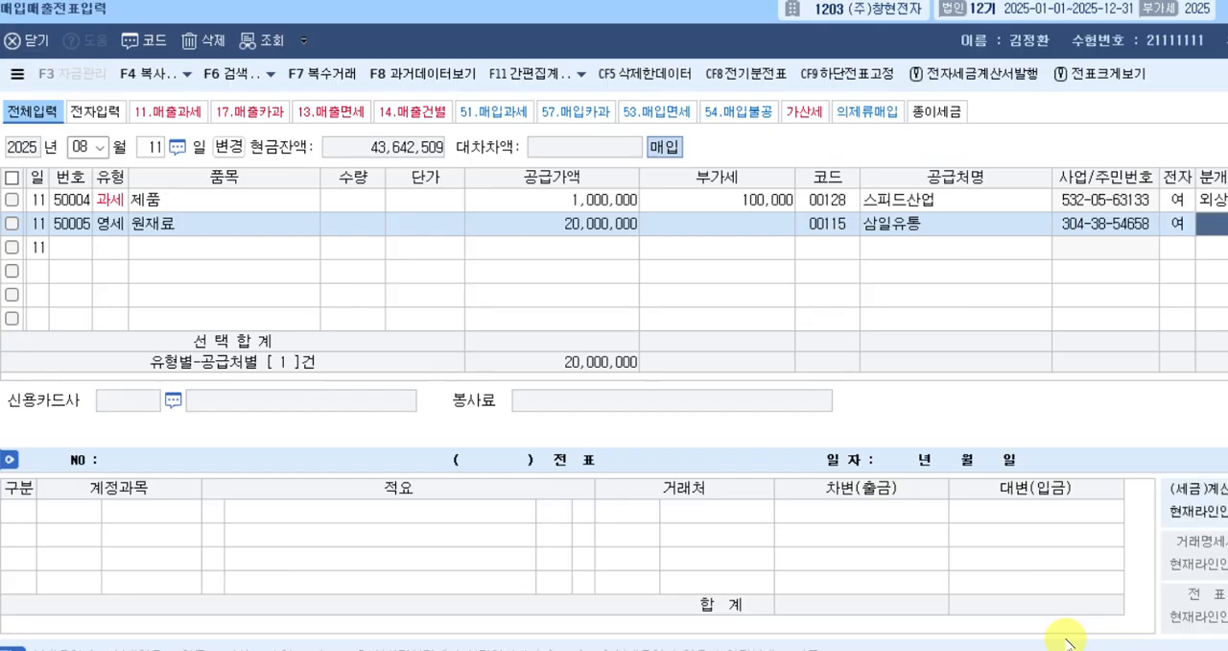
text(3)
key(Return)
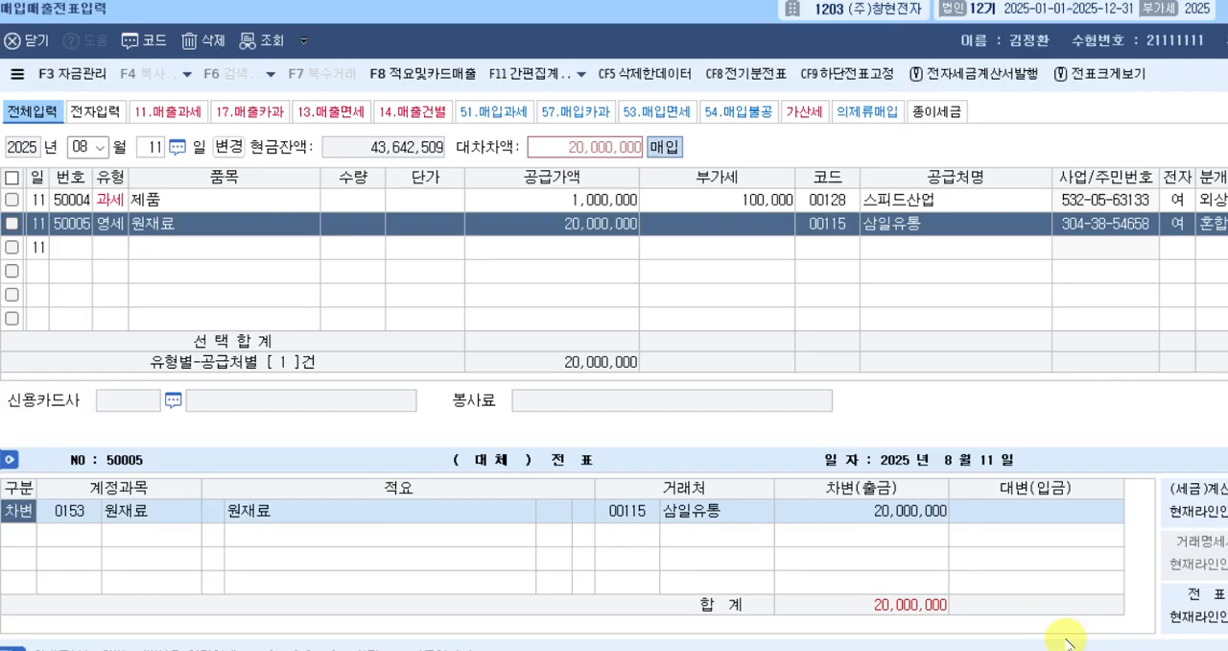
Add a 대변 line with account 252, 지급어음, for 10,000,000 to the August 11 voucher.
key(Down)
text(4)
key(Return)
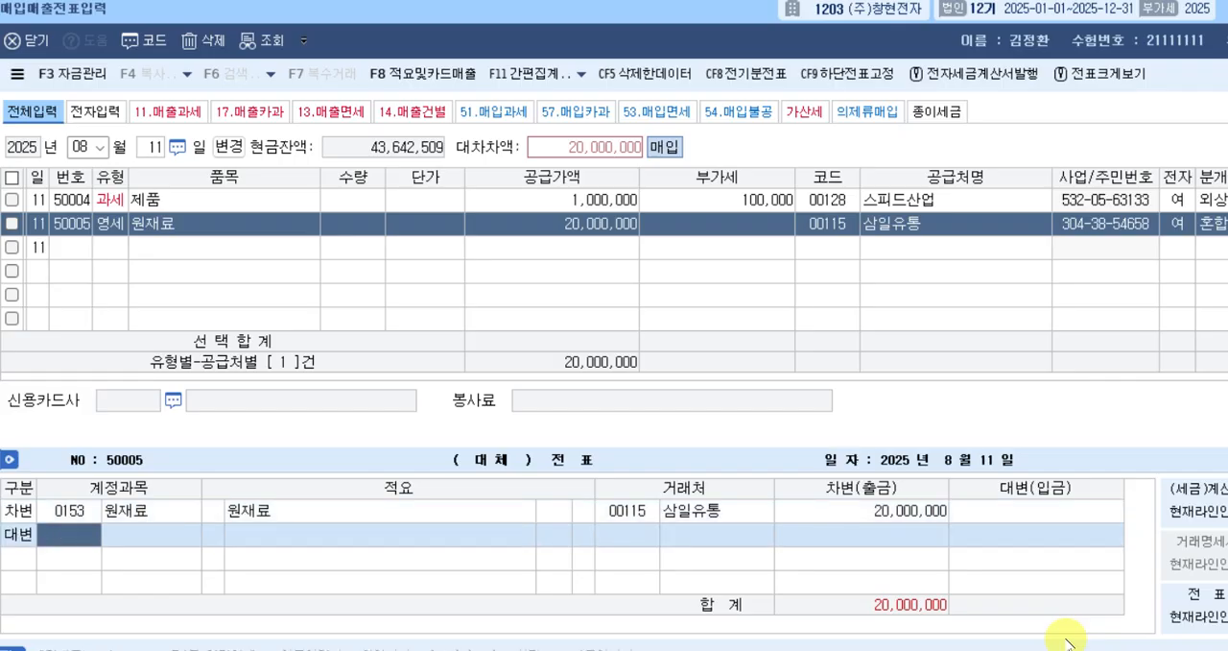
text(252)
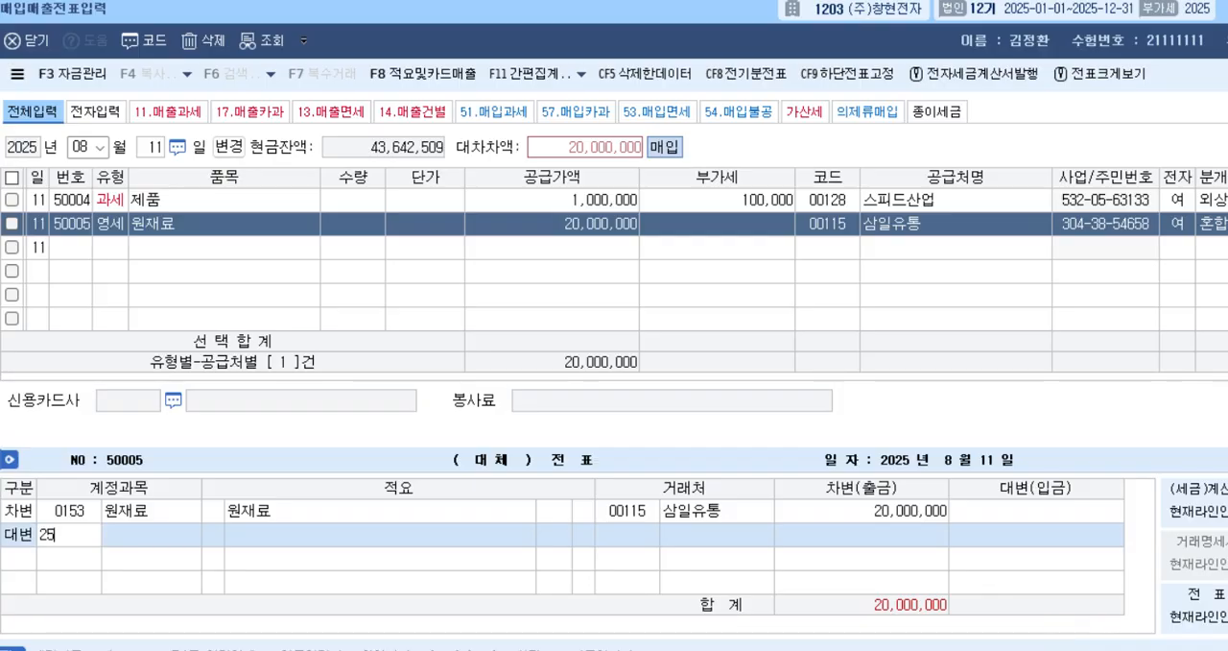
key(Return)
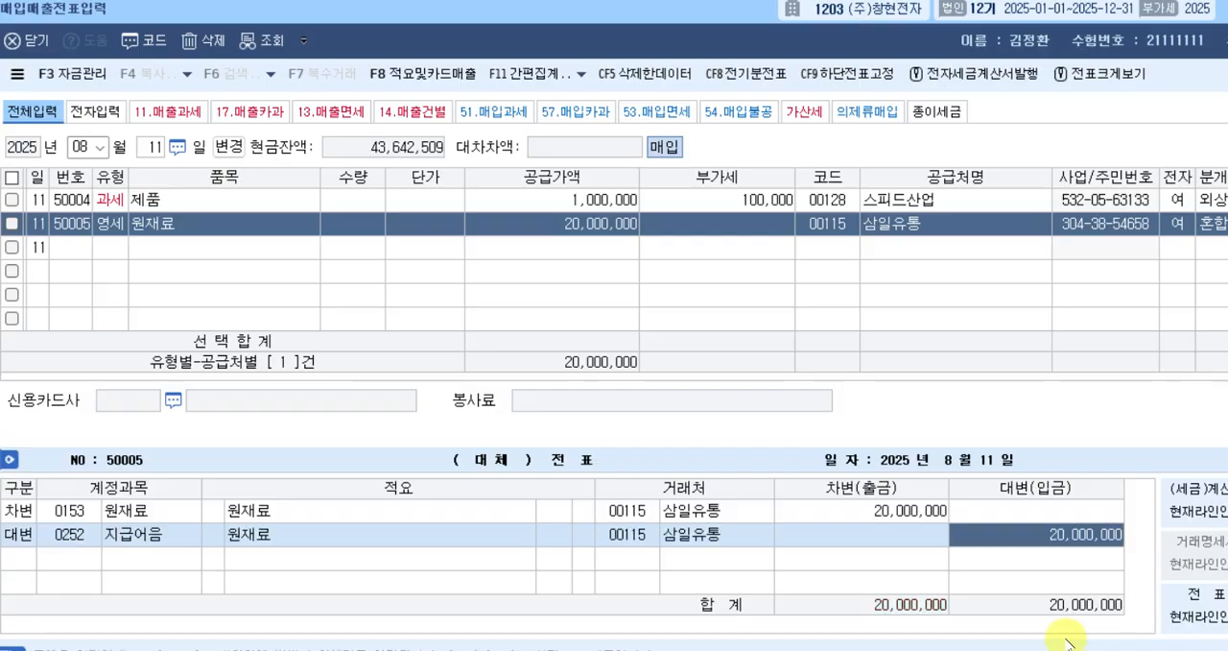
text(10000000)
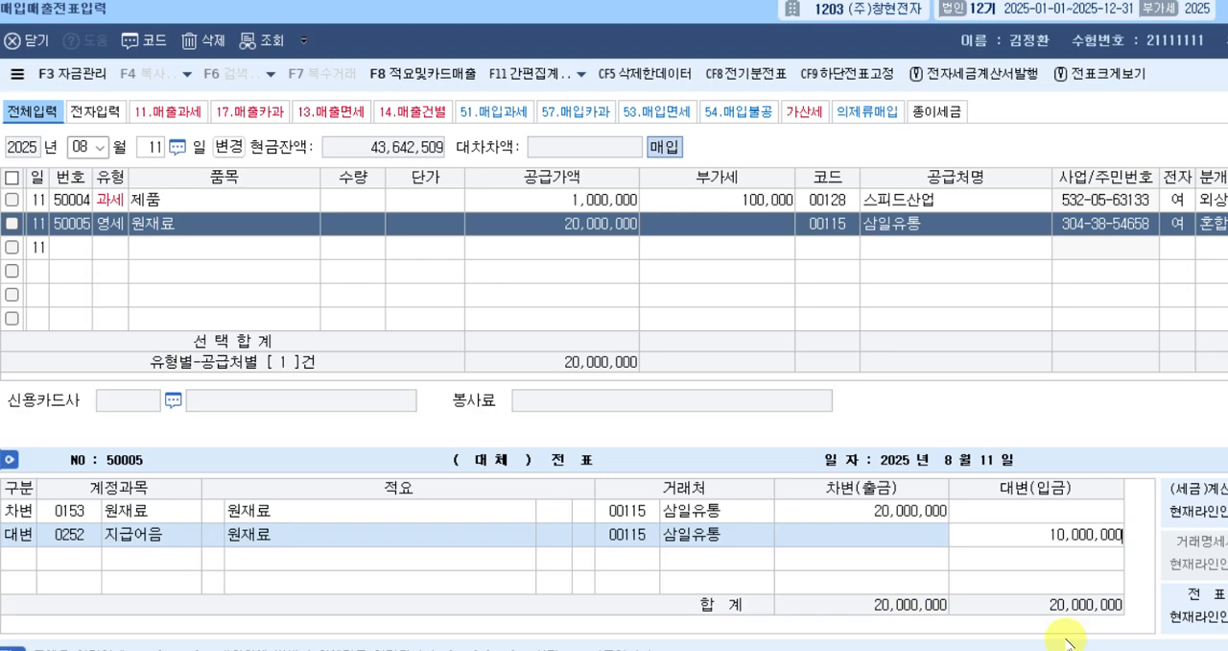
key(Return)
Add a second 대변 line with account 103, 보통예금, for the remaining 10,000,000 and complete the August 11 voucher.
text(4)
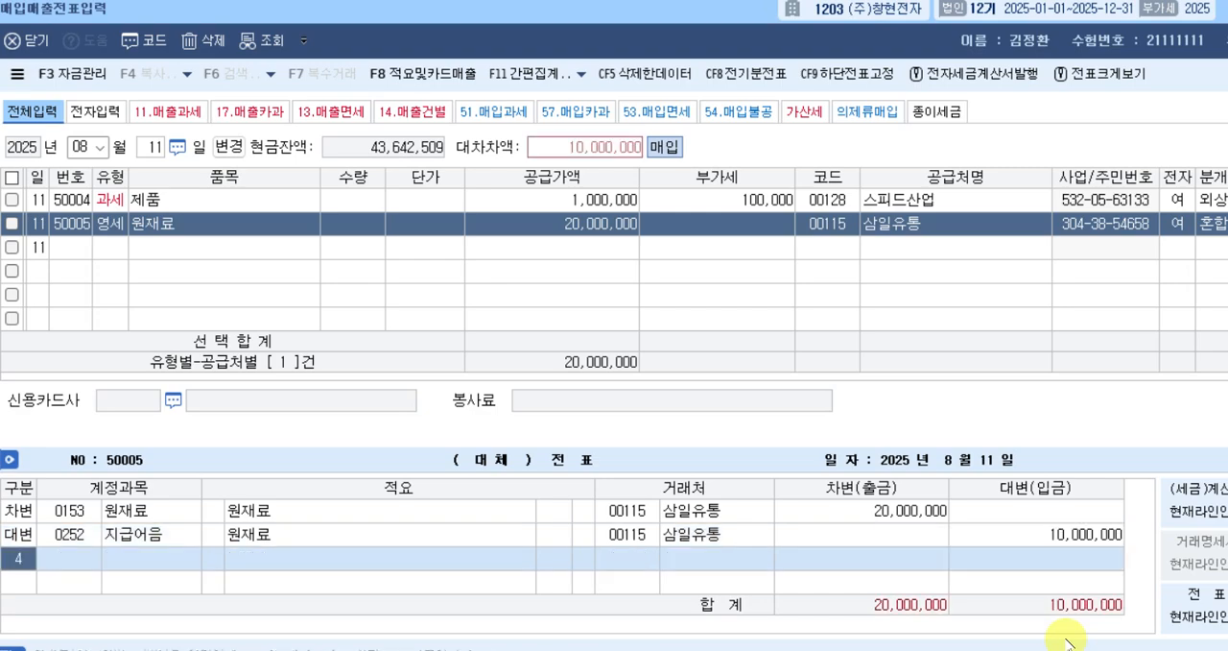
text(103)
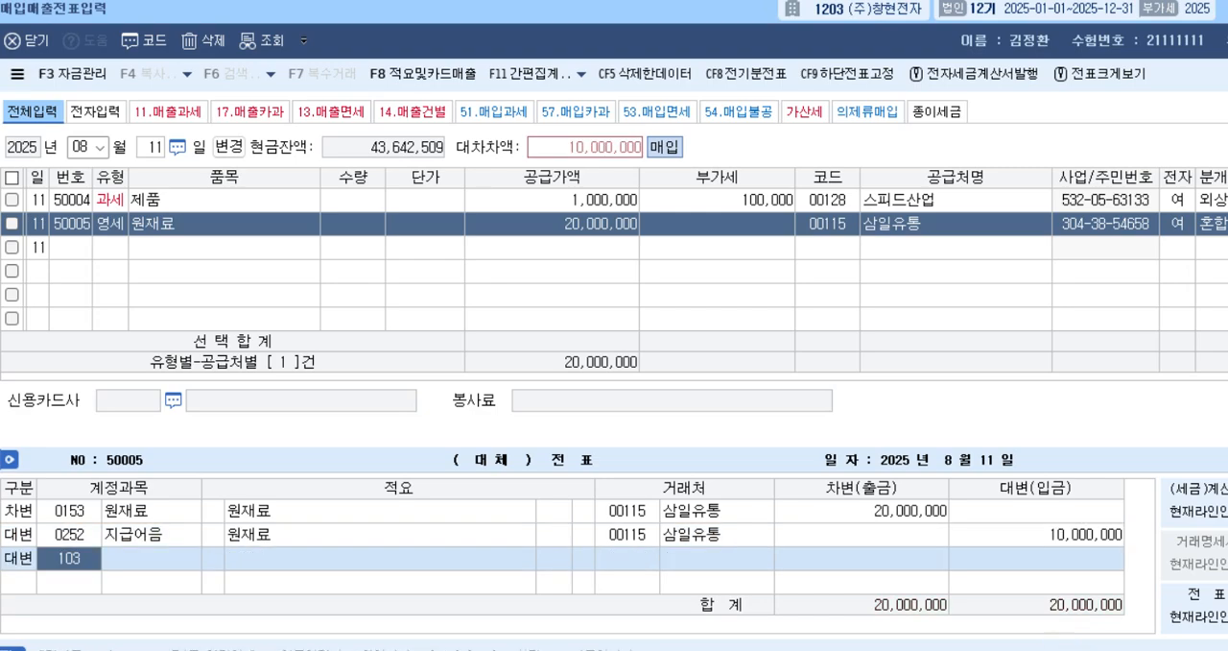
key(Return)
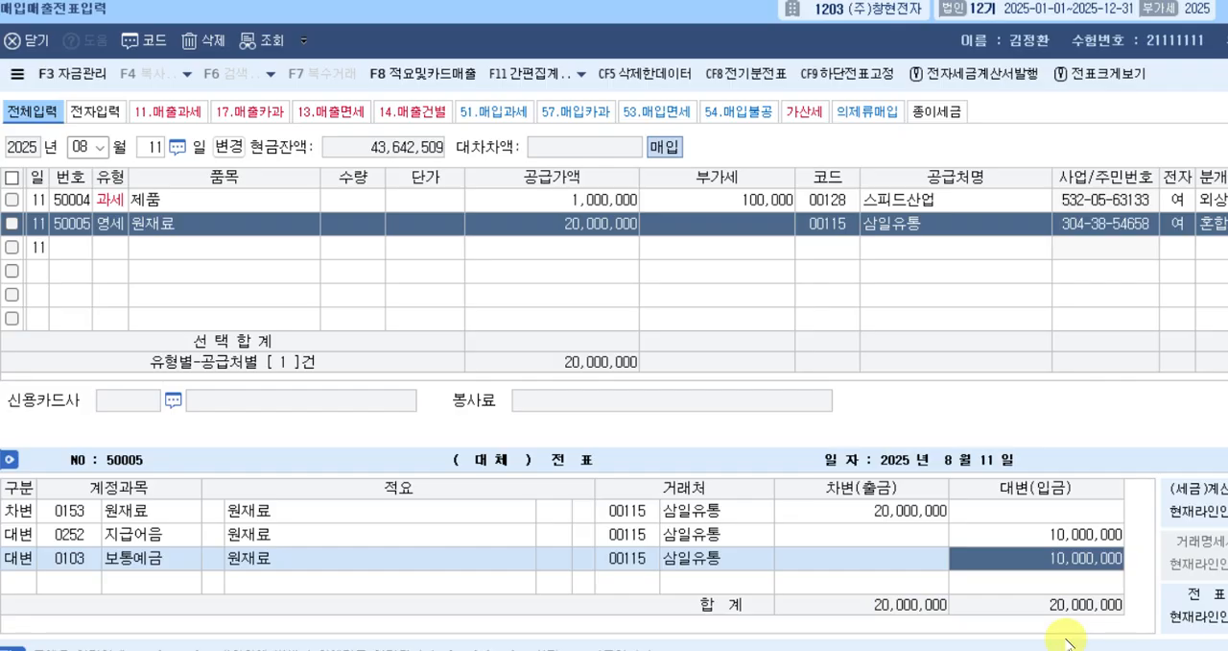
key(Return)
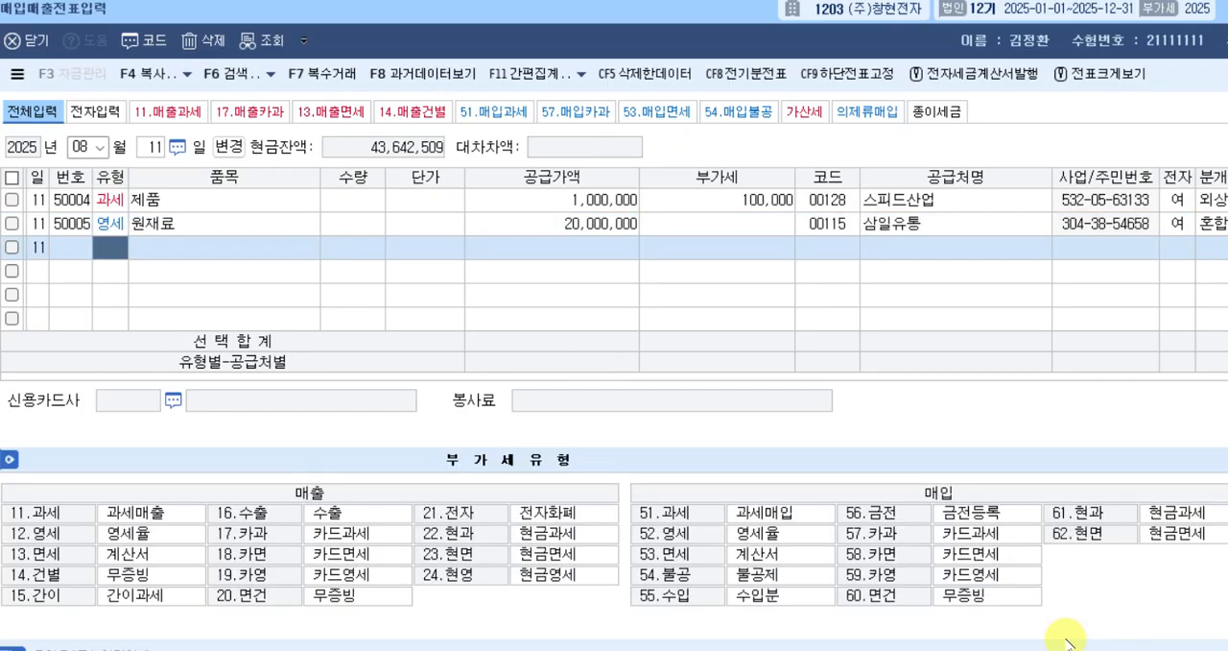
Switch the voucher date to August 12 and start a purchase row of type 53, 면세.
key(Escape)
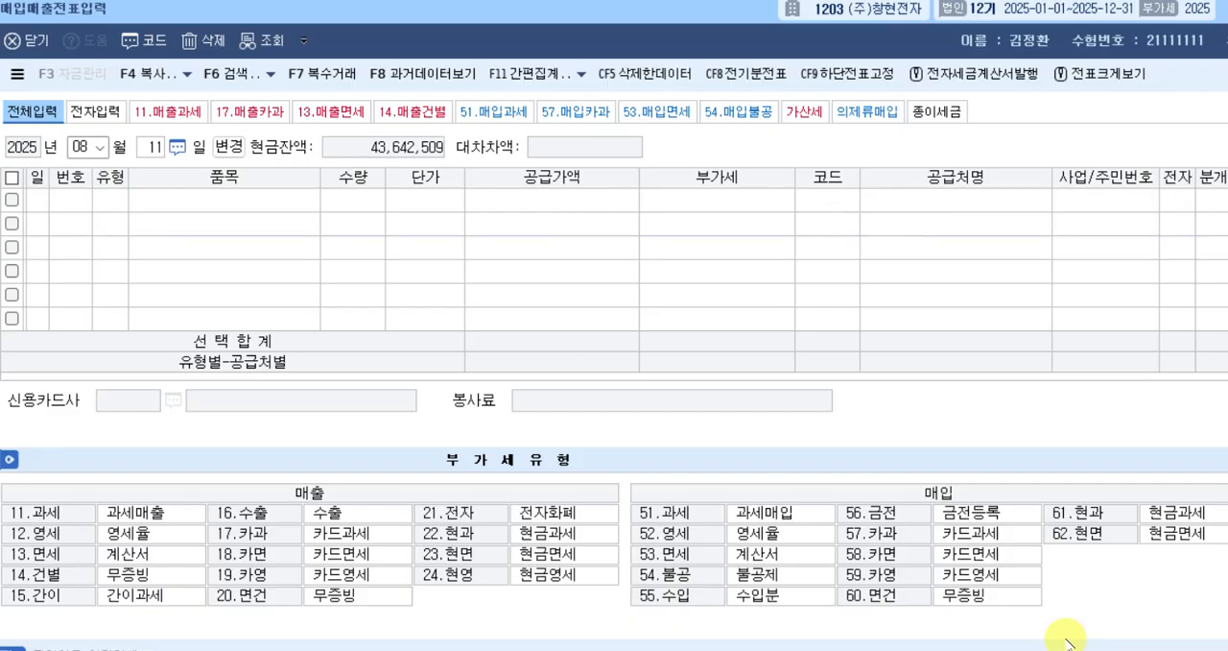
text(12)
key(Return)
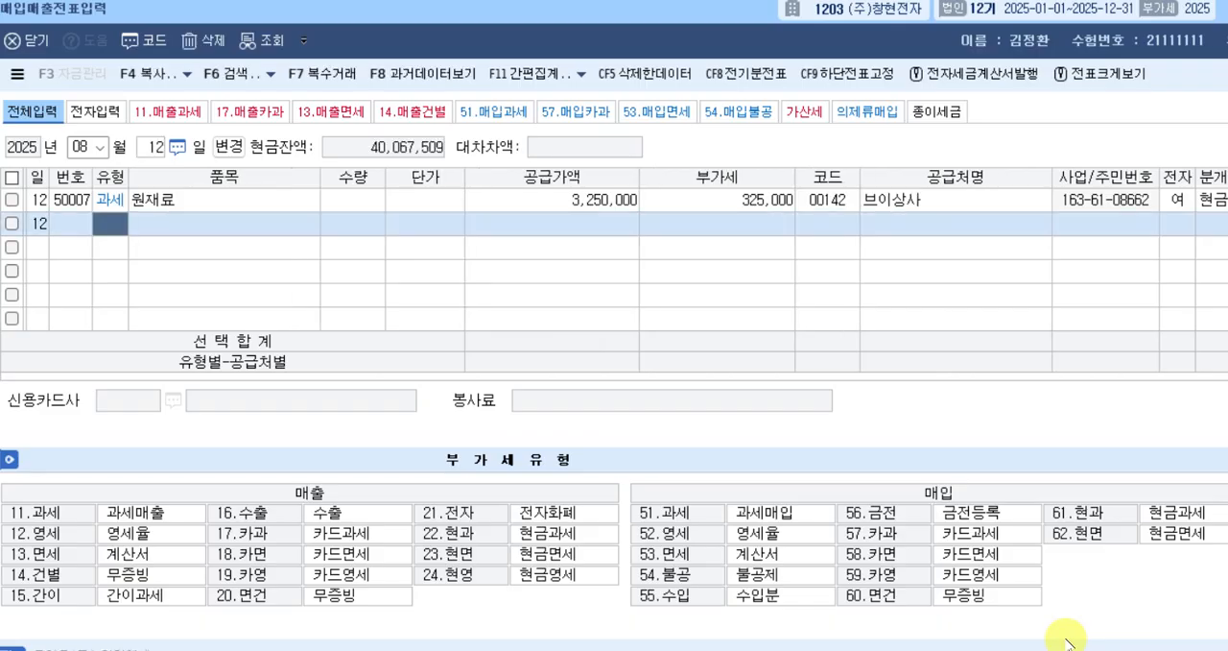
text(53)
key(Return)
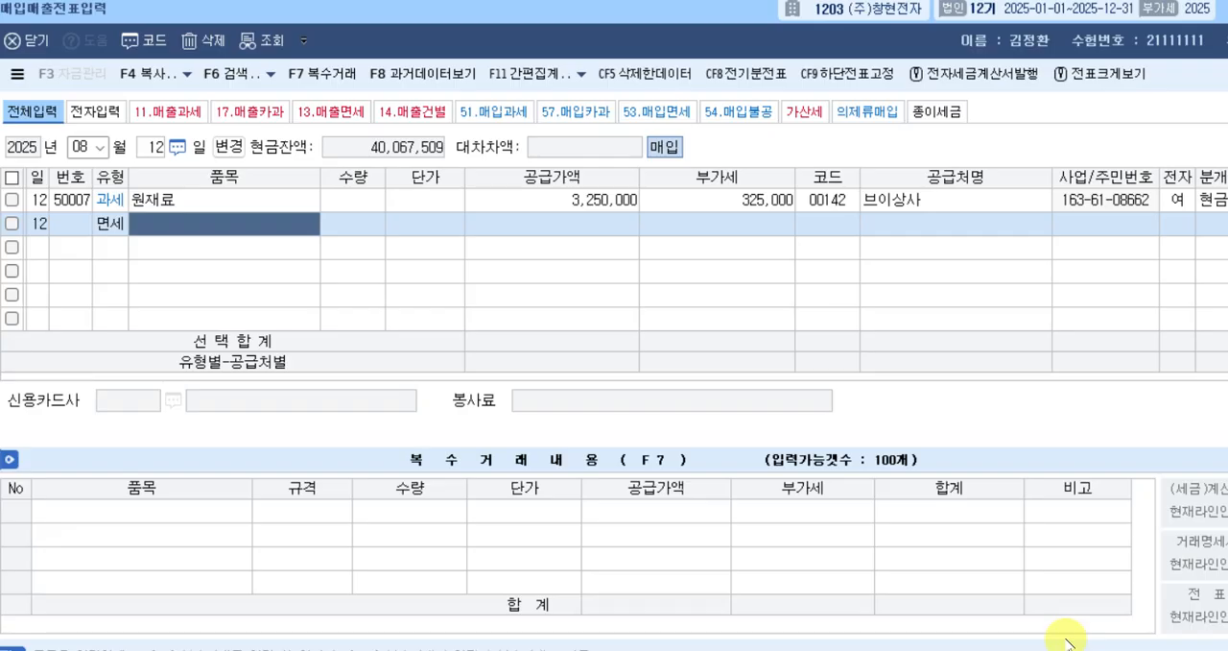
Enter 쌀 as the 면세 row's 품목 and 400,000 as its 공급가액, leaving 수량 and 단가 blank.
text(쌀)
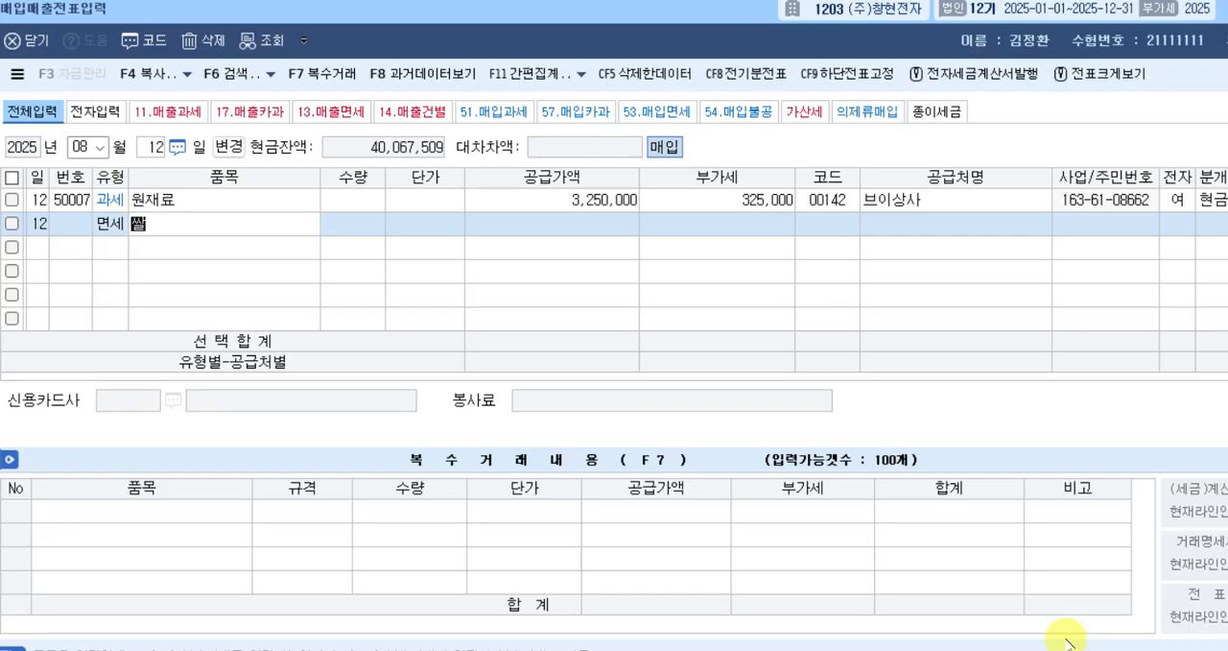
key(Return)
key(Return)
key(Return)
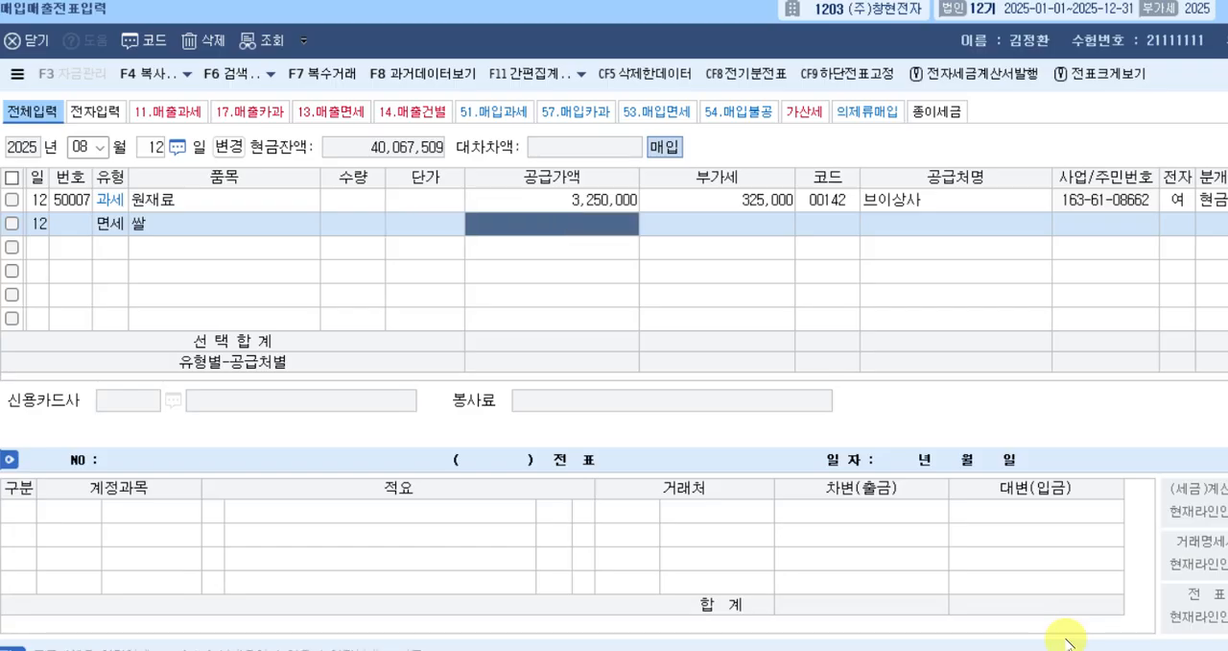
text(400000)
key(Return)
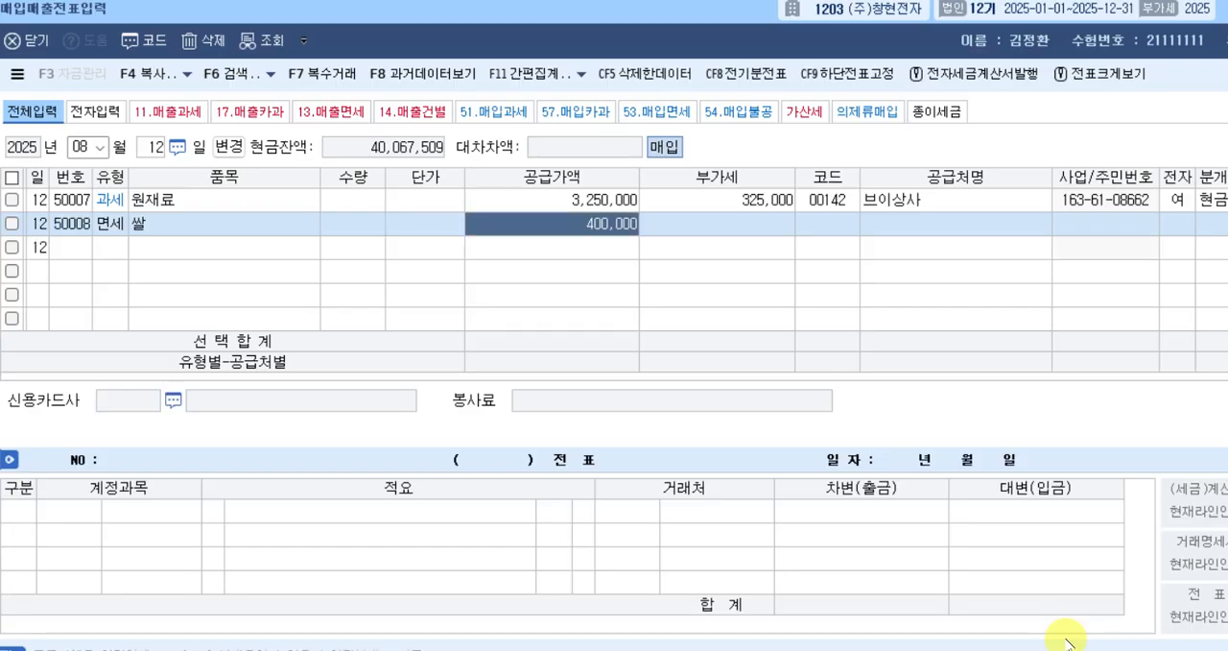
key(Return)
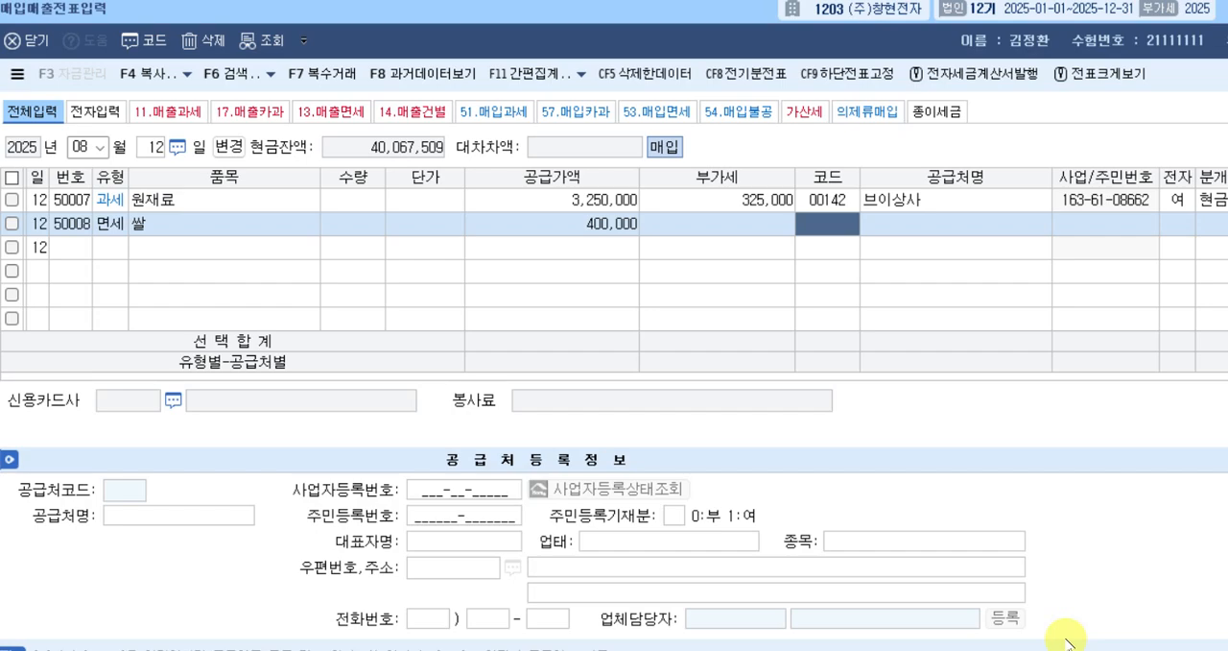
Look up 브이 to select 브이상사 as the 공급처, and set 전자 to 1, 여, and 분개 to 3, 혼합.
text(푸른)
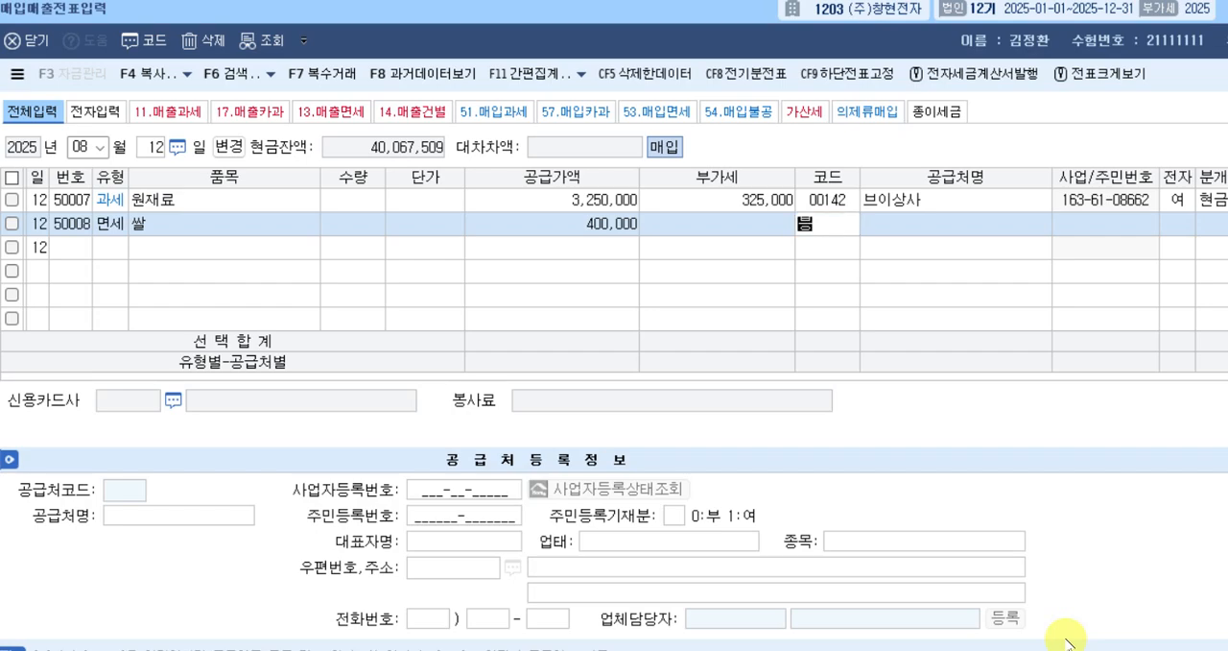
key(Return)
key(Return)
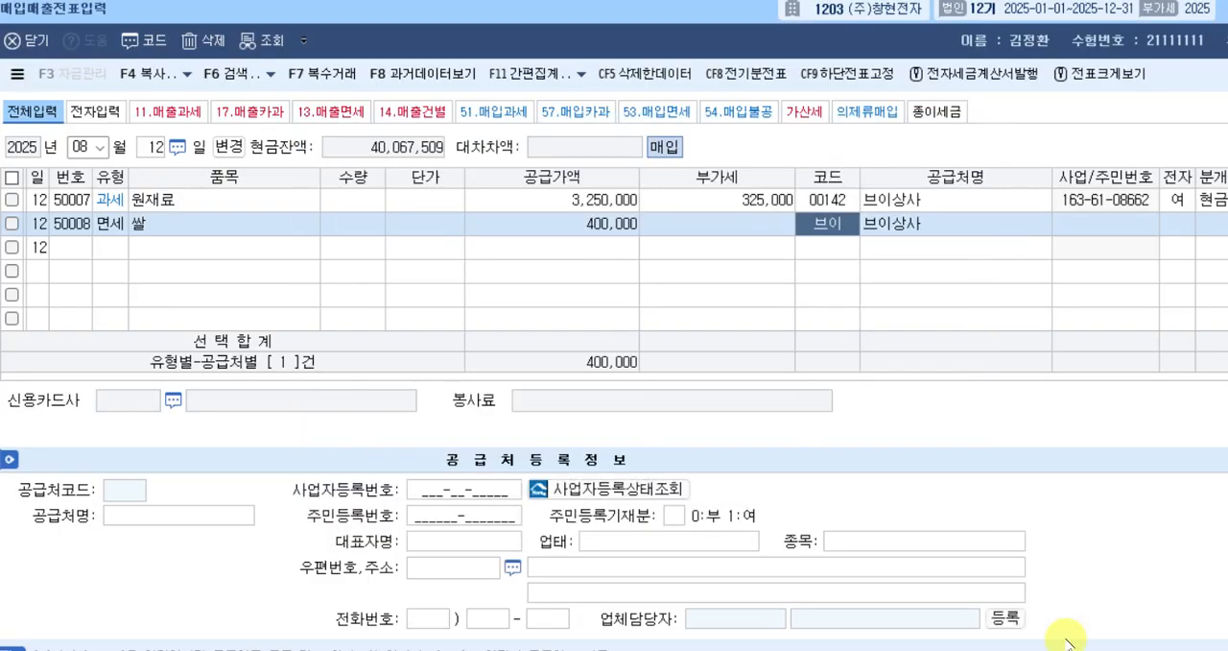
key(Return)
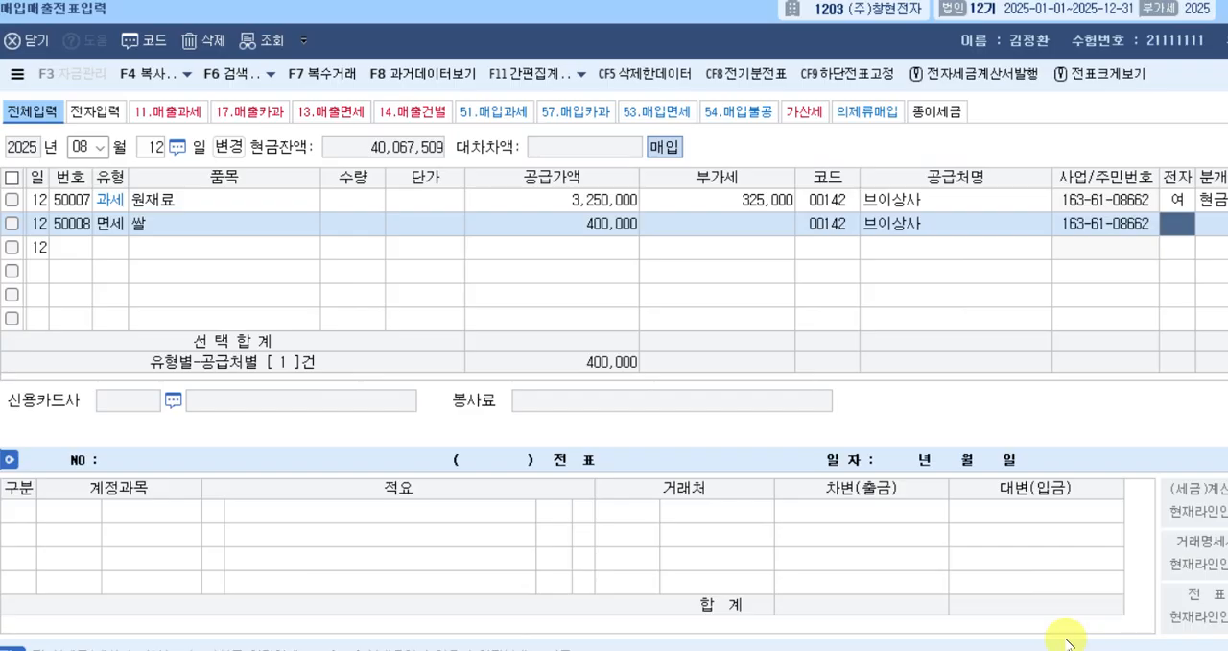
text(1)
key(Return)
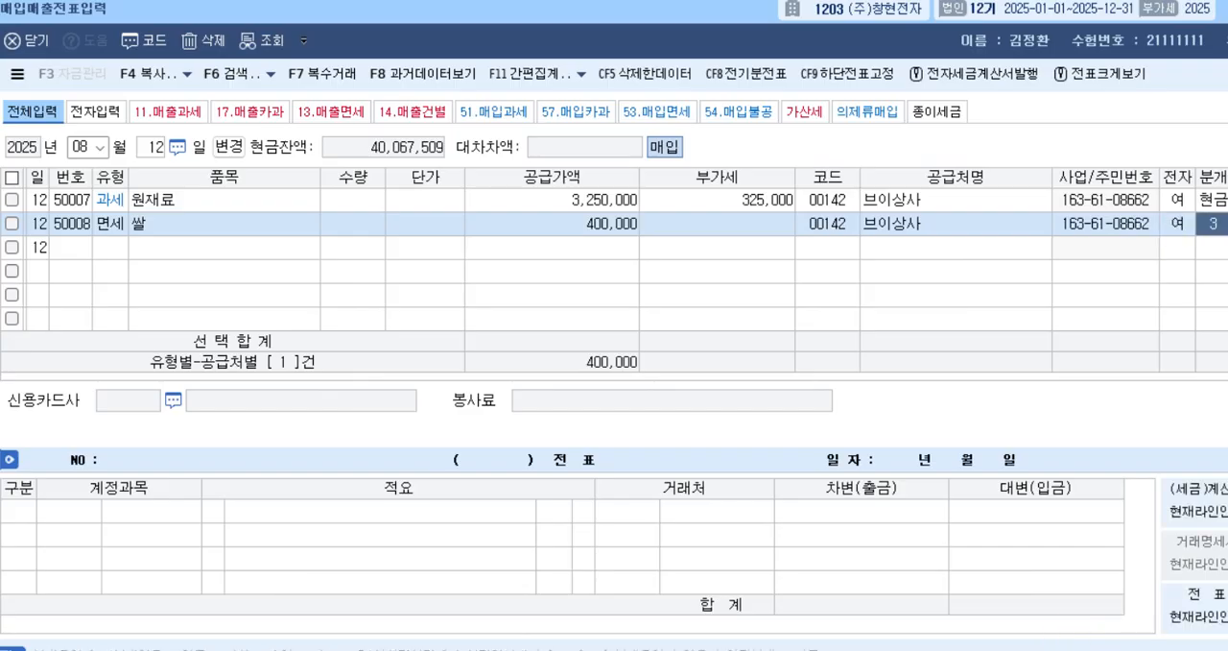
text(3)
key(Return)
key(Return)
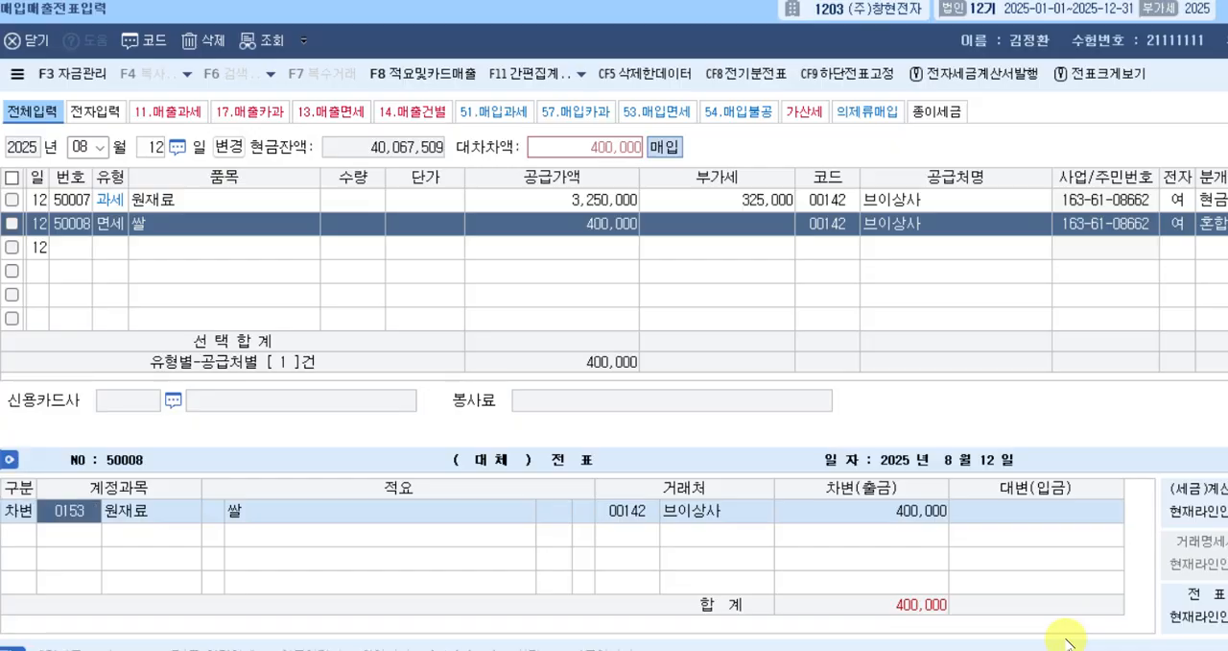
Look up 복리 and change the 차변 account of the August 12 면세 voucher to 0511, 복리후생비 (제조원가), keeping 400,000 as the amount.
text(복리)
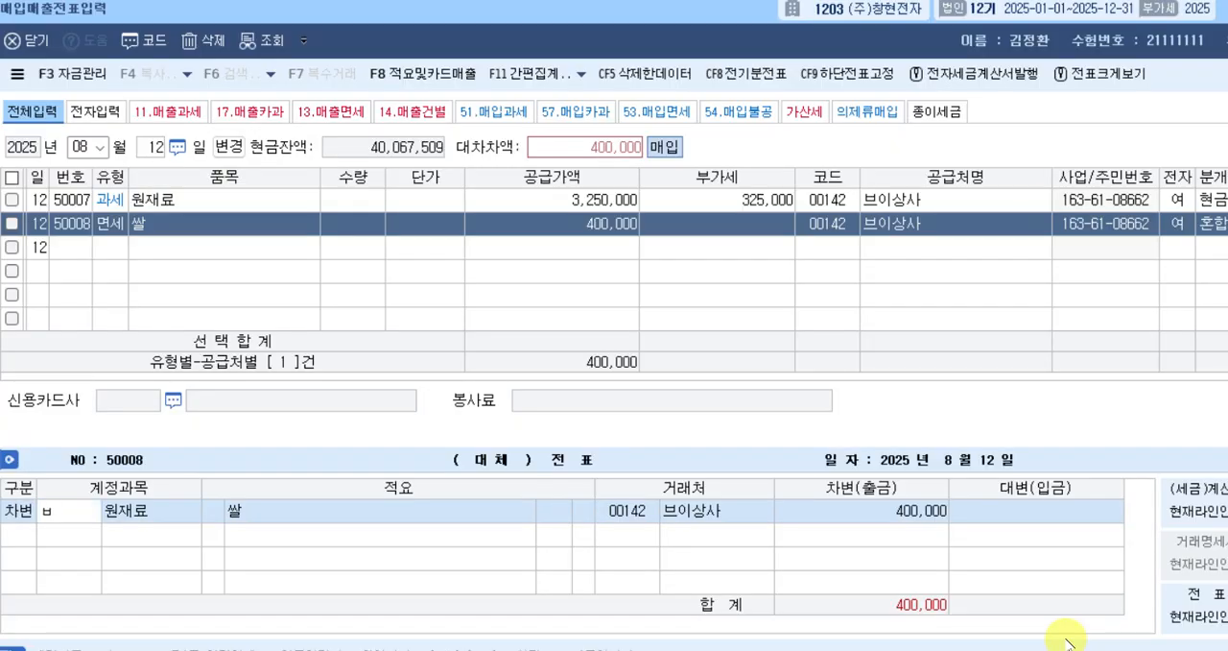
key(Return)
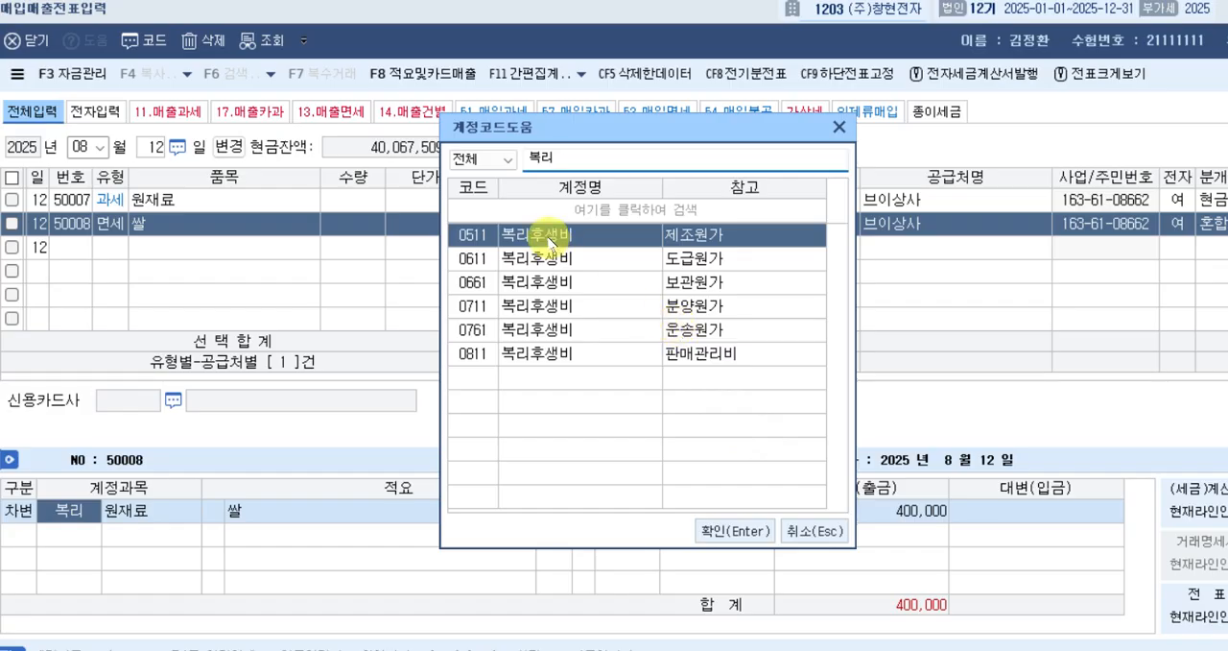
click(550, 355)
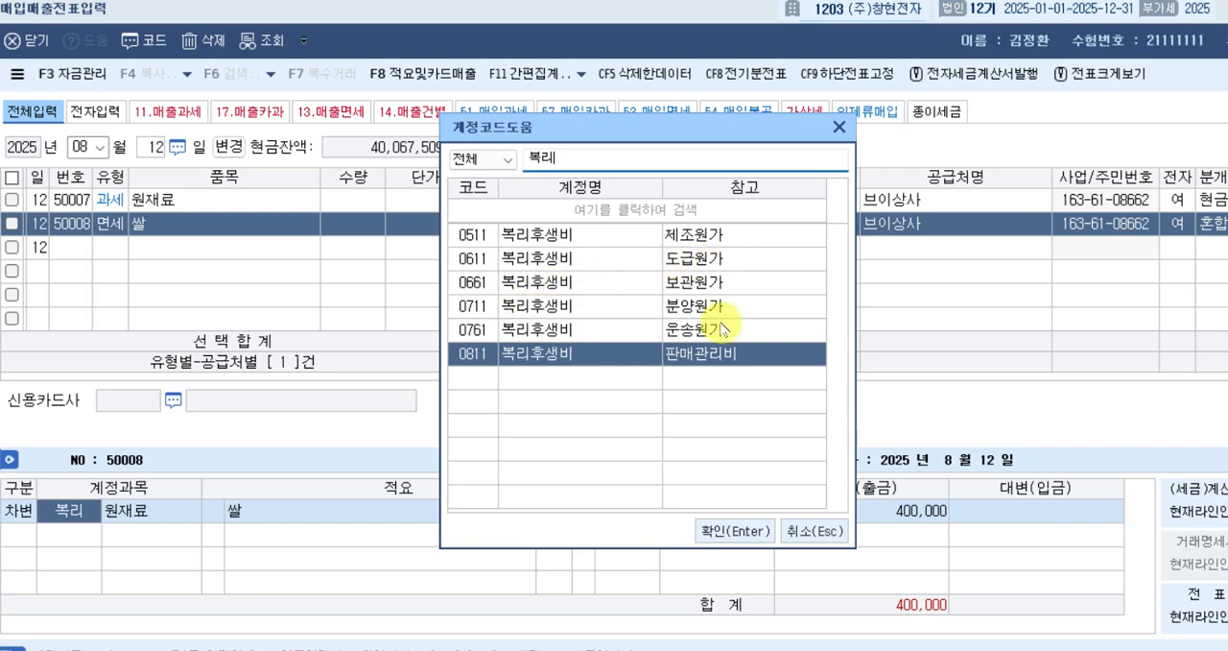
click(634, 238)
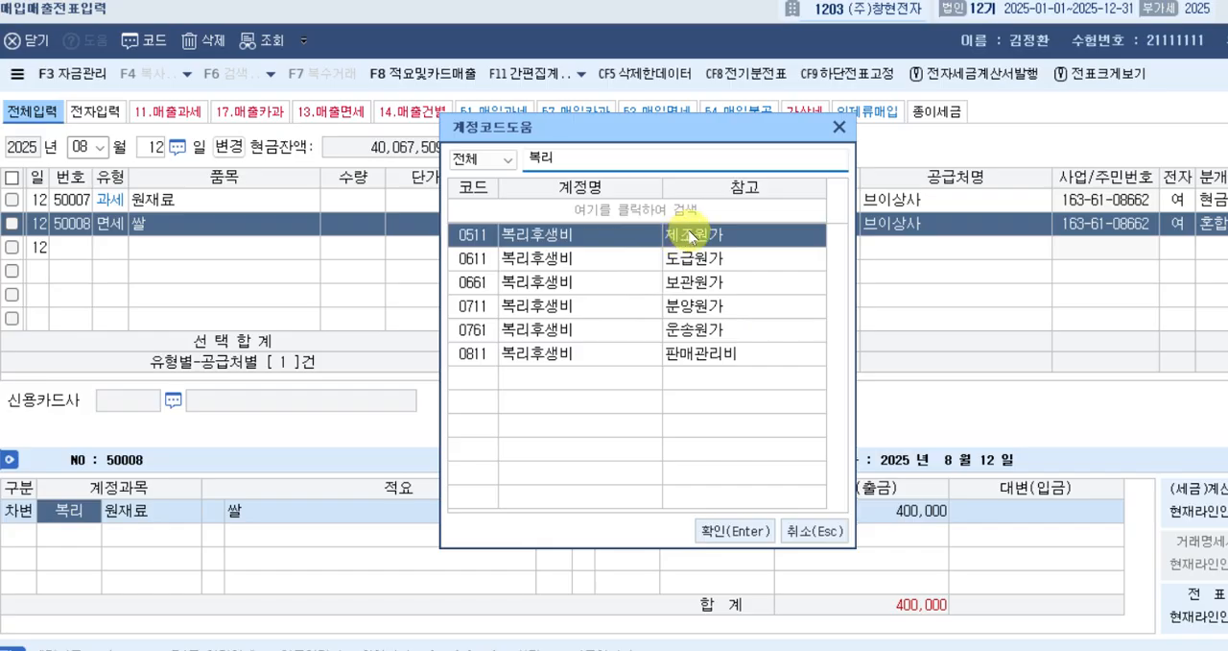
click(610, 359)
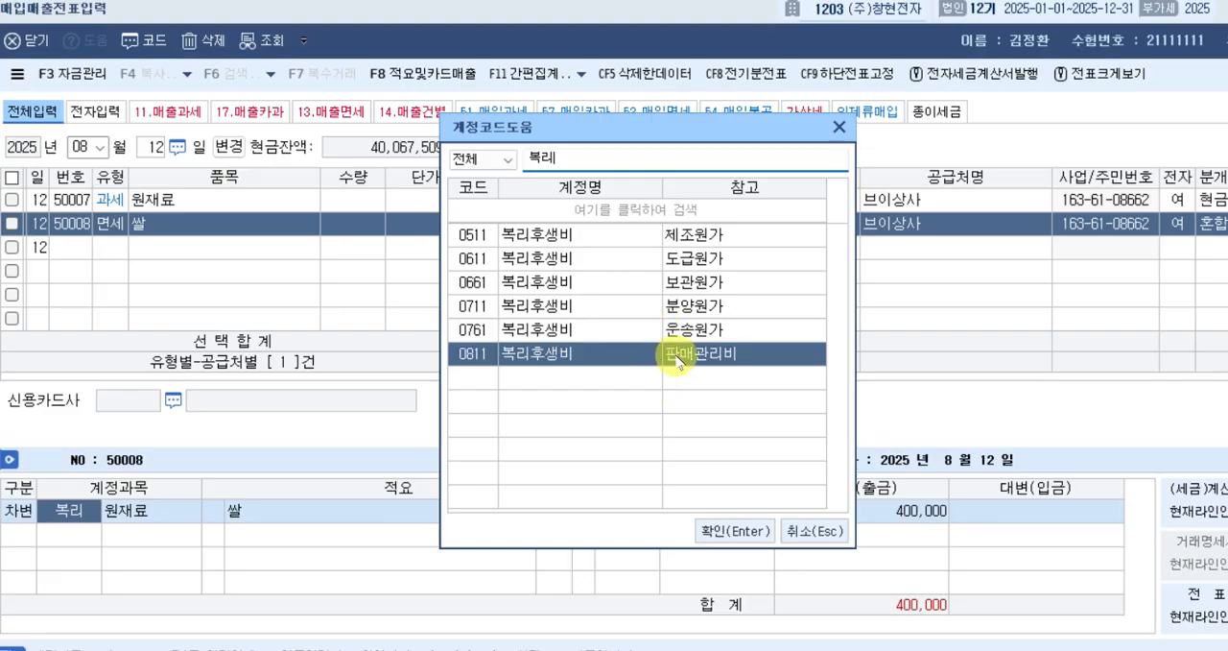
click(595, 236)
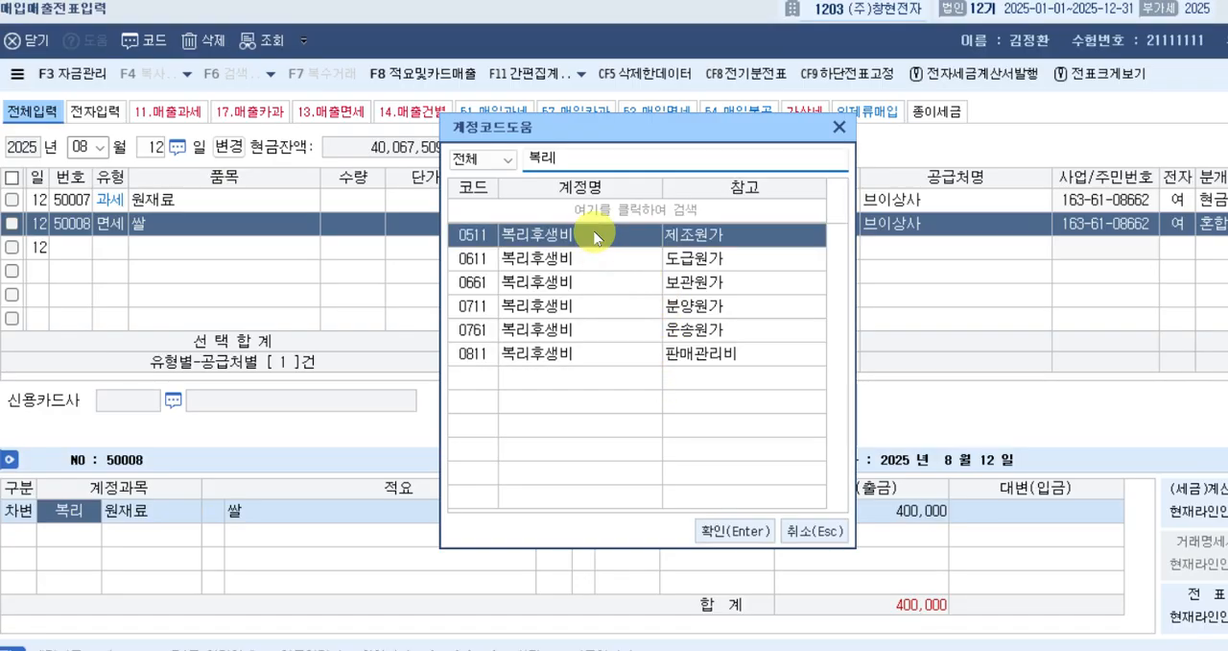
key(Return)
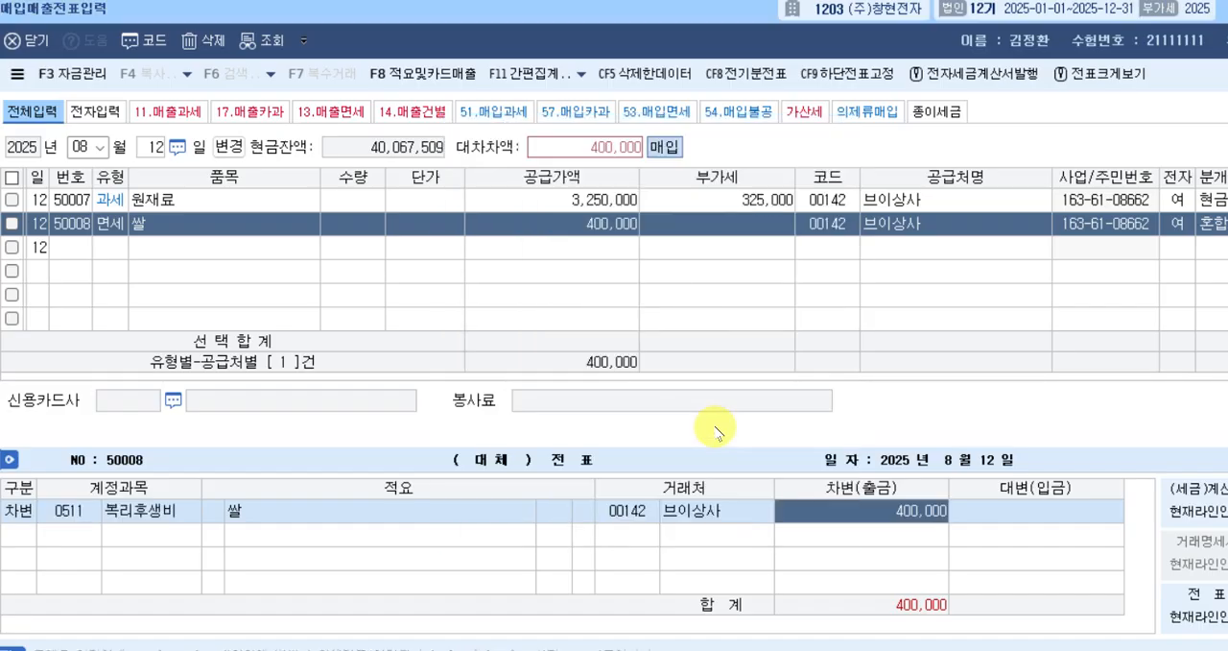
key(Return)
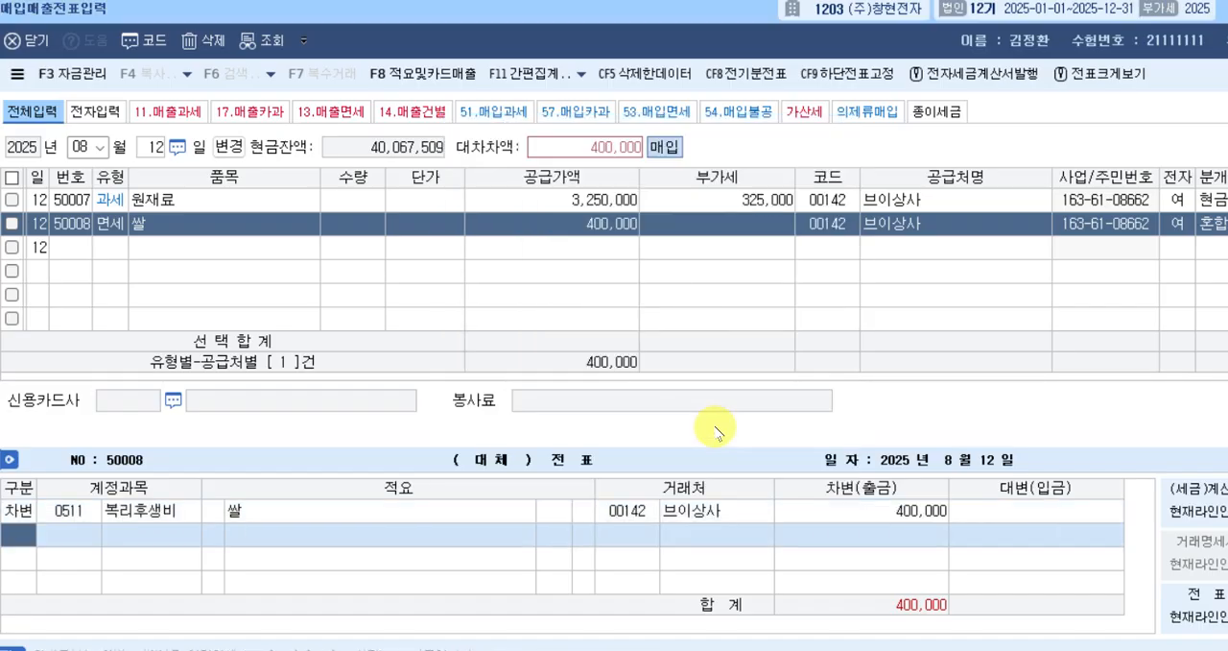
Add a 대변 line with account 253, 미지급금, for 400,000 and complete the August 12 면세 voucher.
text(4)
key(Return)
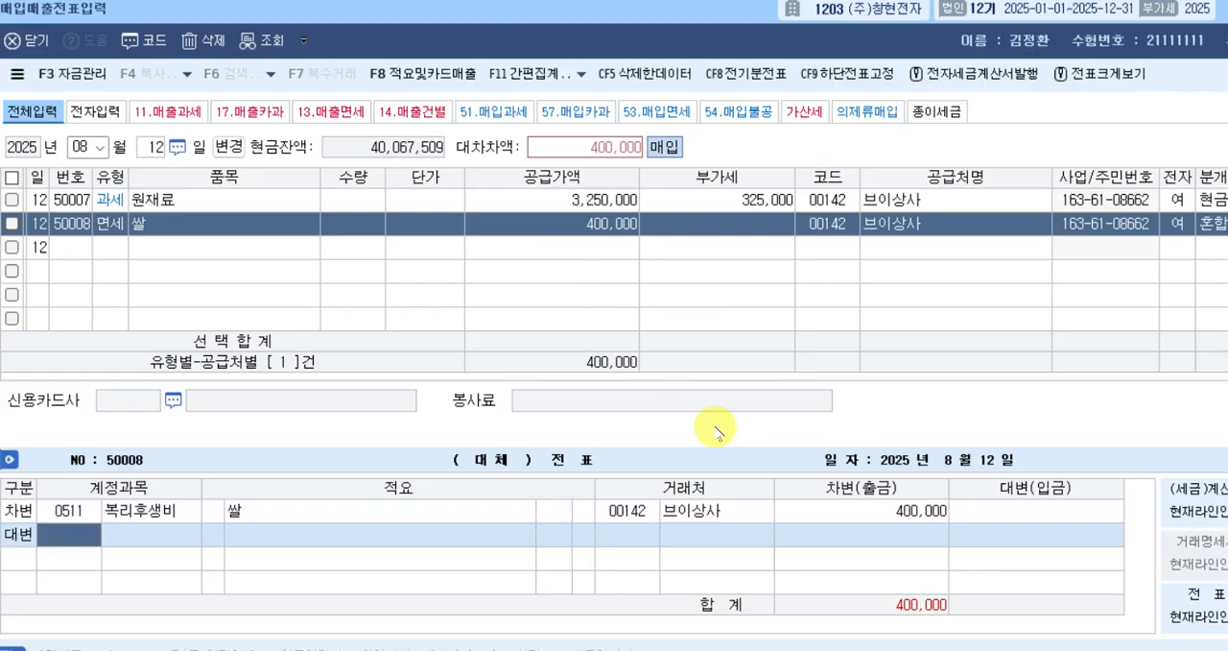
text(253)
key(Return)
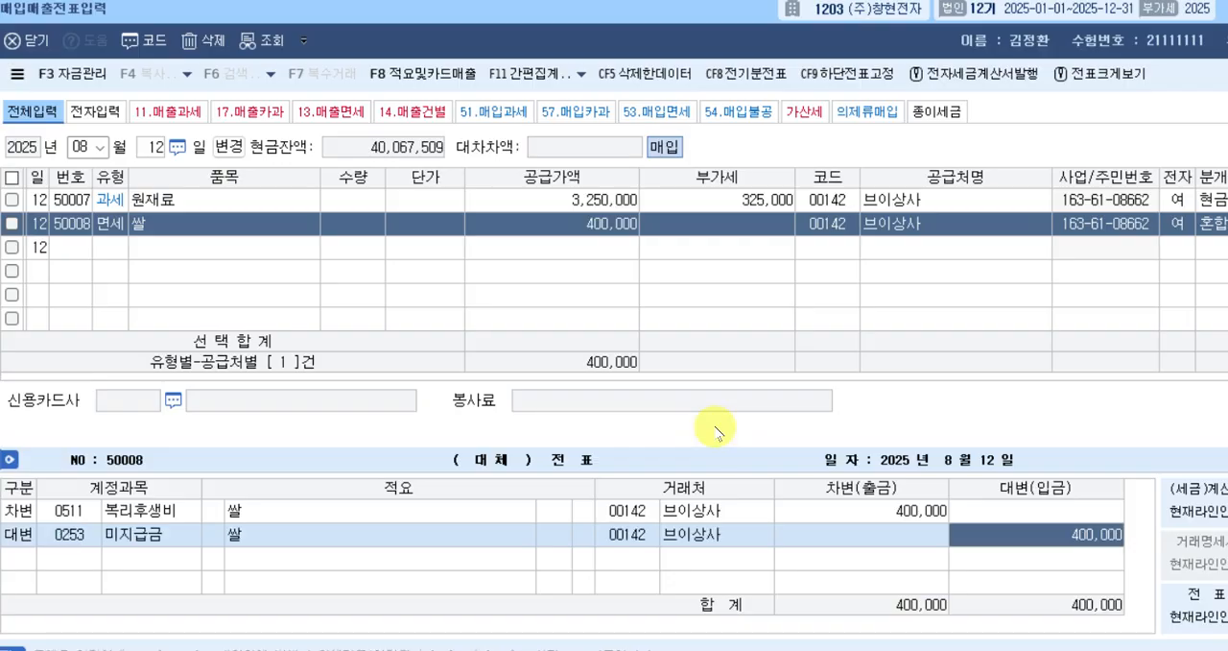
key(Return)
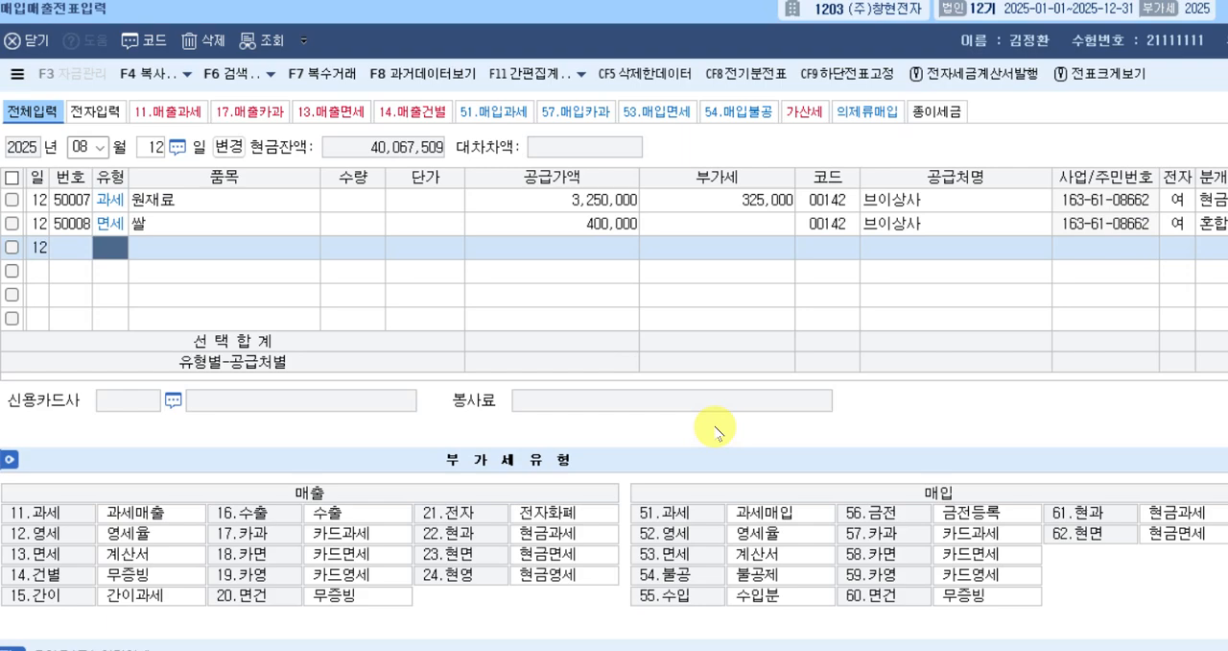
Switch the voucher date to August 16 and start a purchase row of type 54, 불공.
key(Escape)
text(16)
key(Return)
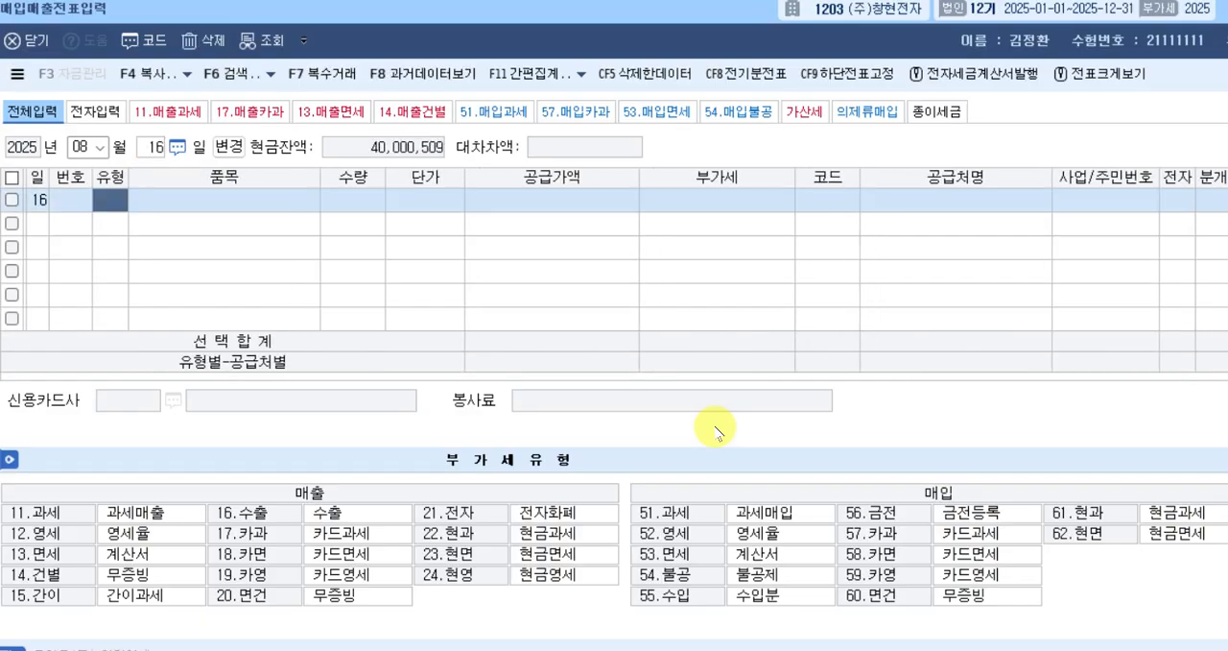
text(54)
key(Return)
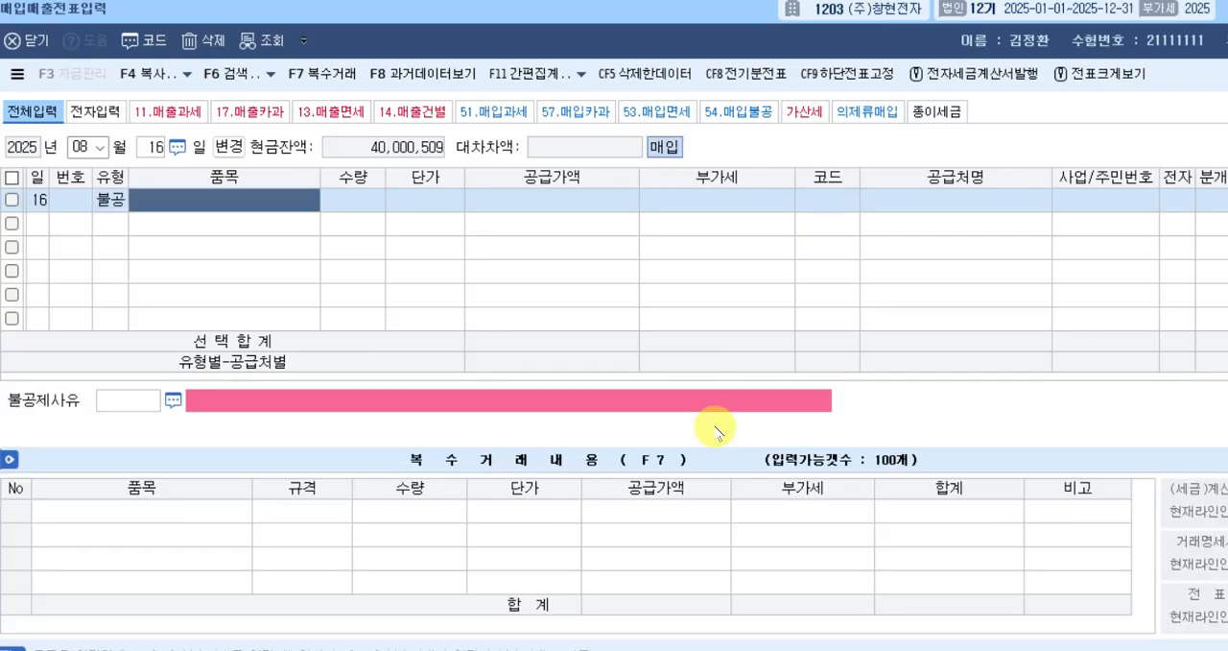
Enter 접대비 as the 불공 row's 품목, leaving 수량 and 단가 blank.
text(기업)
key(BackSpace)
key(BackSpace)
key(BackSpace)
key(BackSpace)
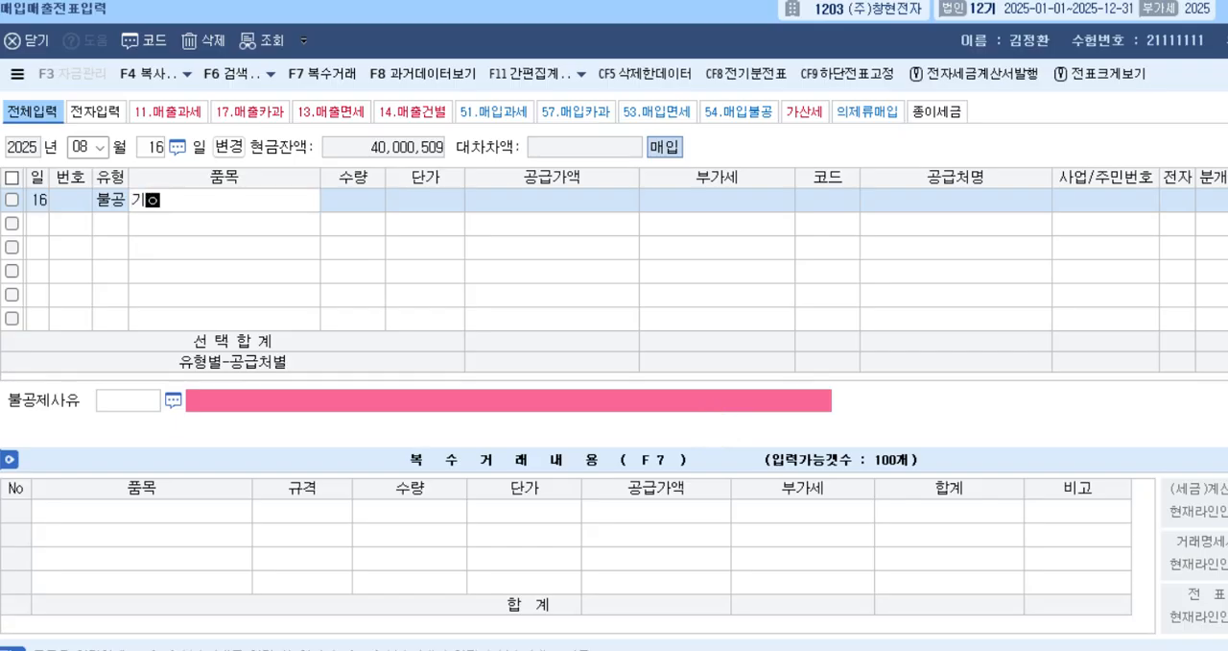
text(접대비)
key(Return)
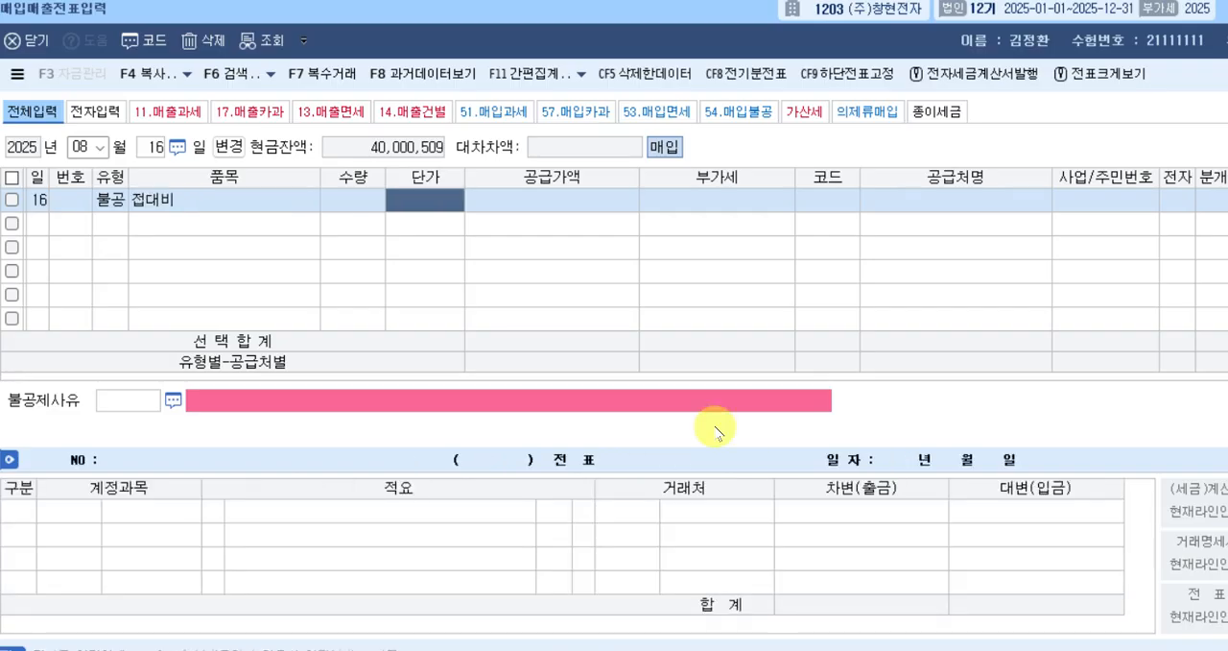
key(Return)
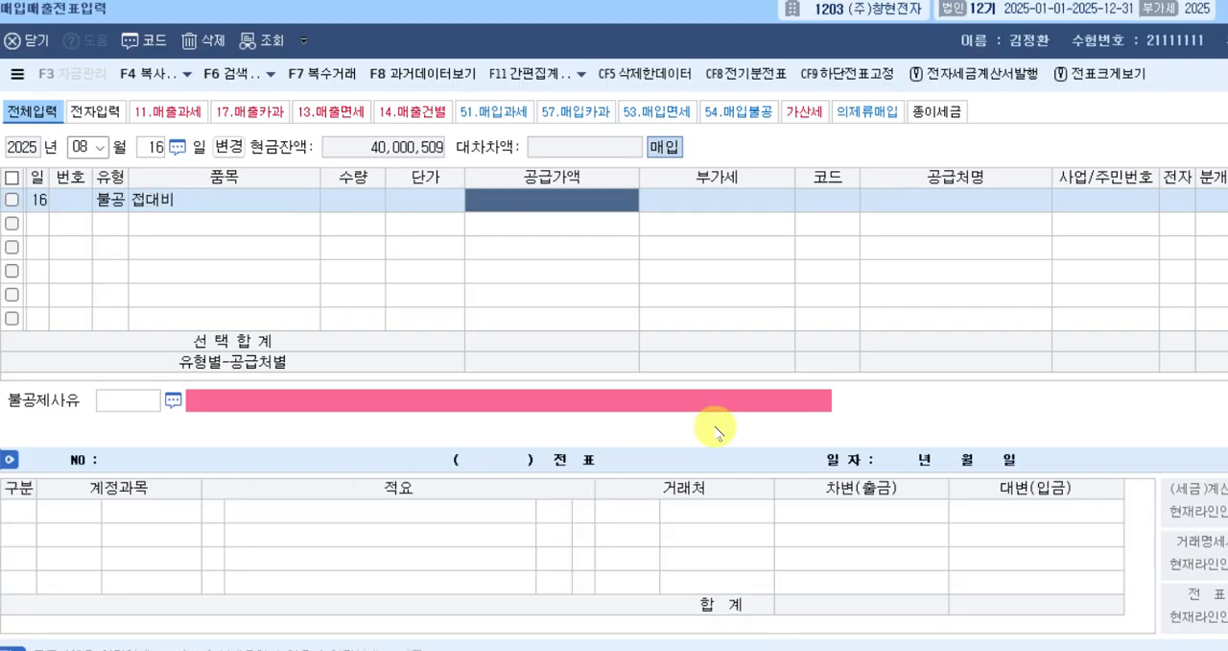
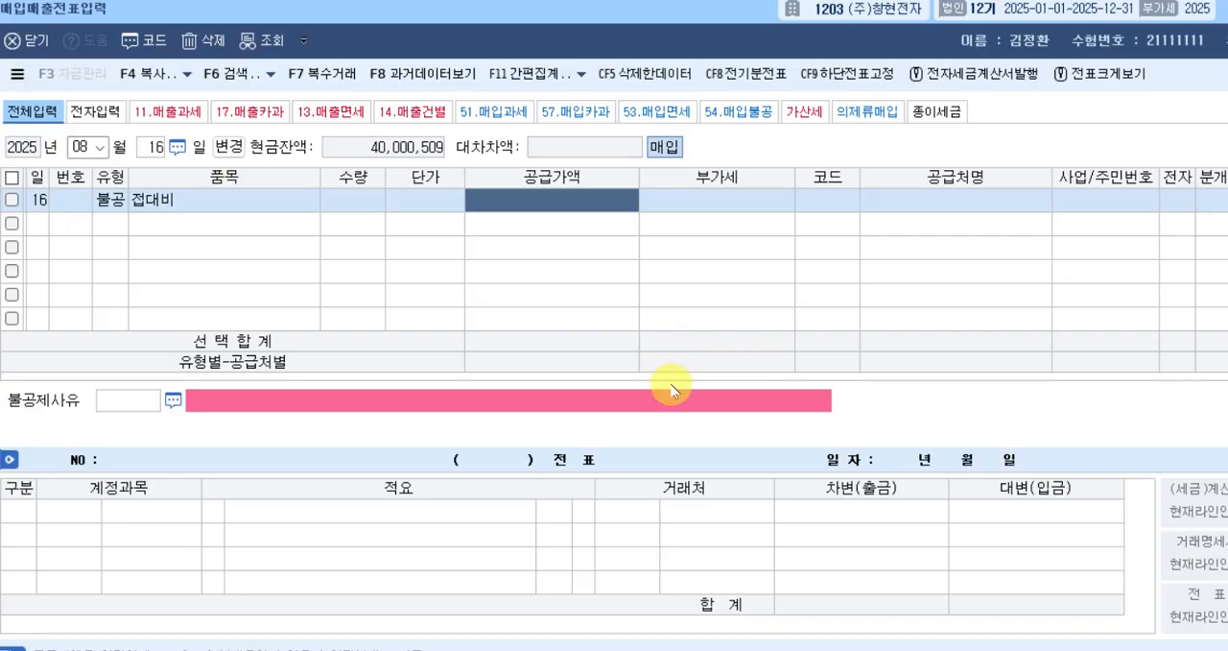
Set the 접대비 row's 공급가액 to 1,500,000 and accept 150,000 as its 부가세.
text(1500000)
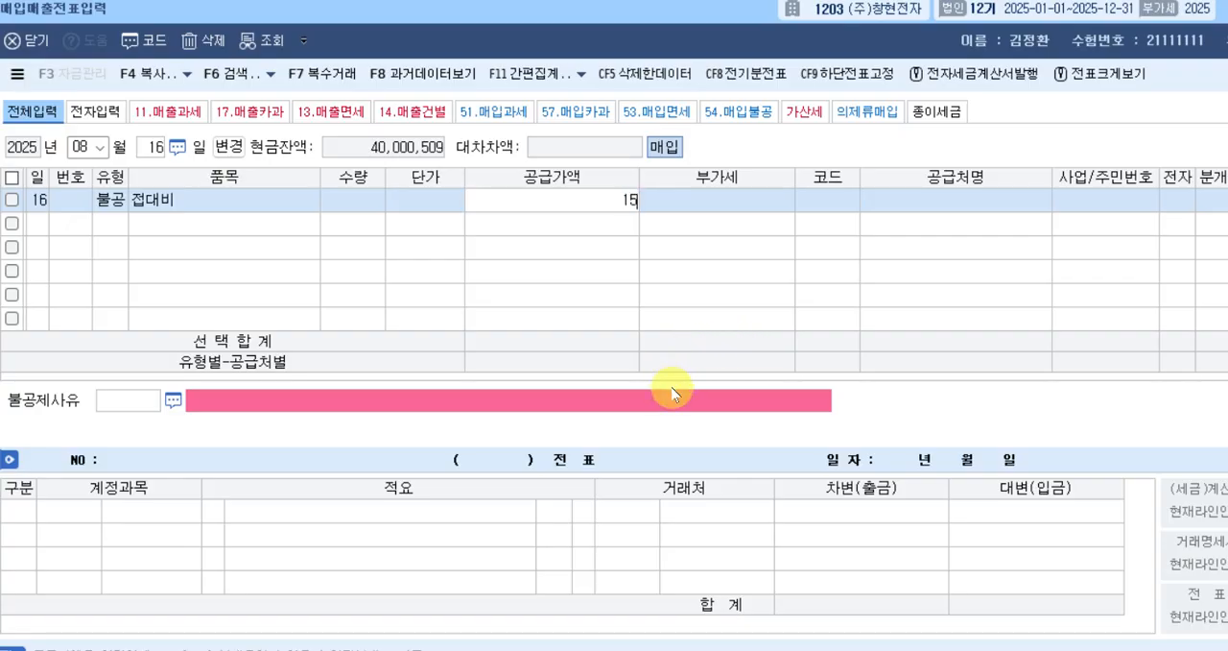
key(Return)
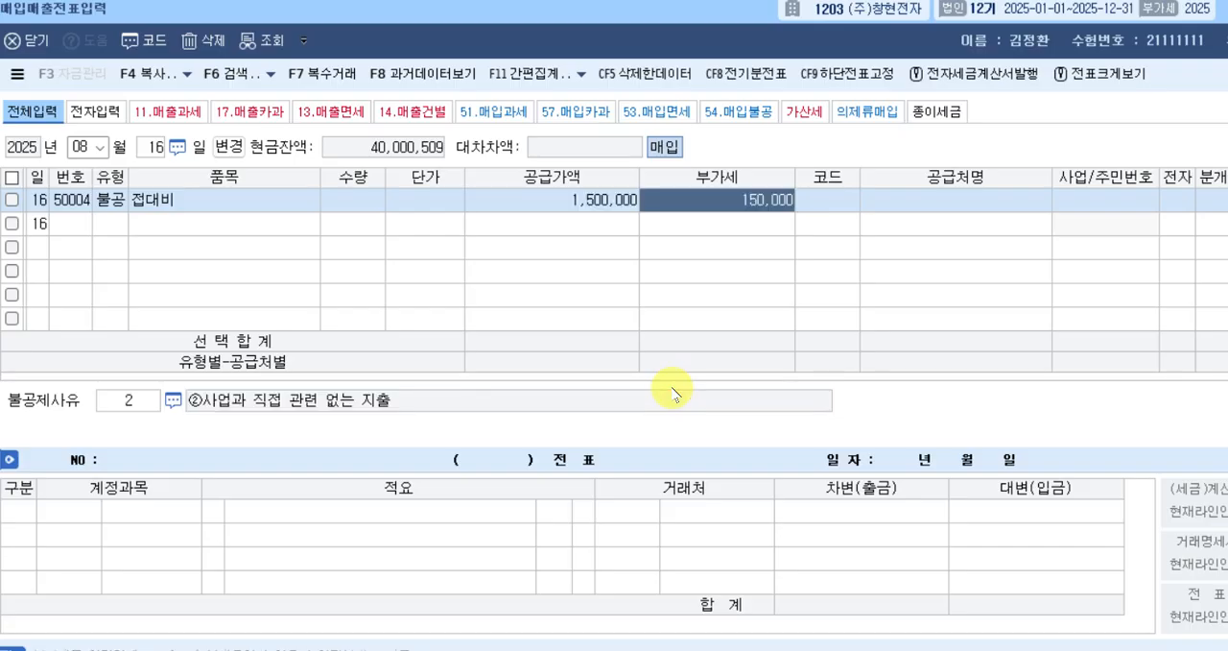
key(Return)
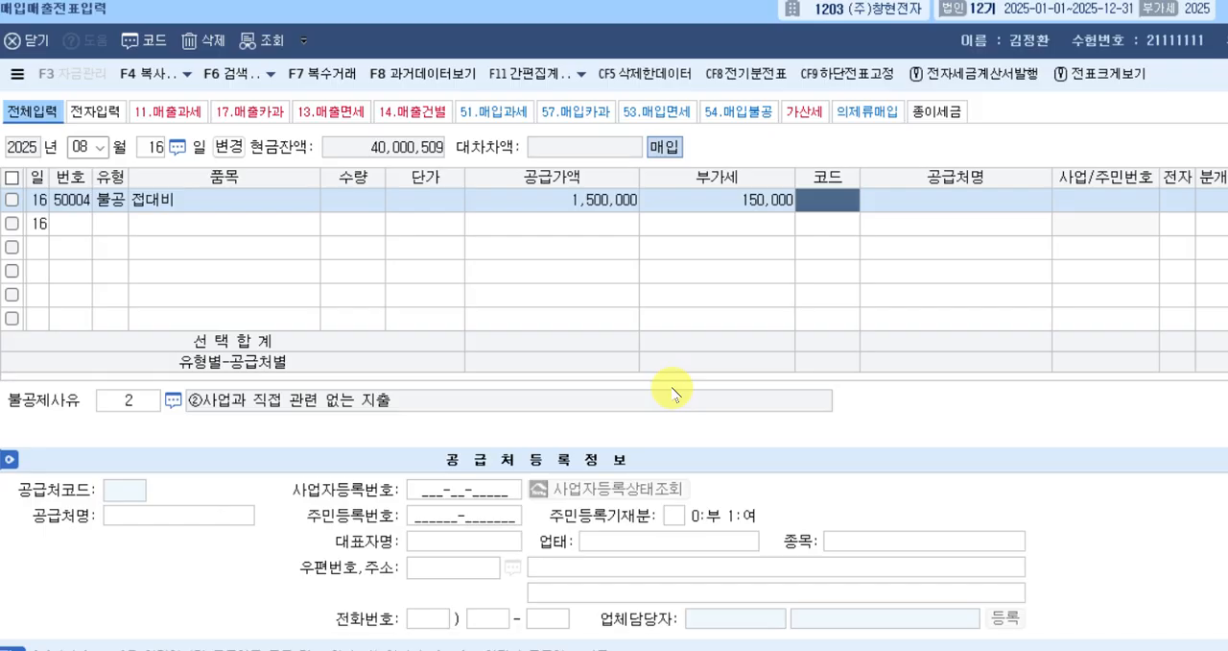
Look up 티오 to assign 티오상사 as the August 16 row's supplier, and mark 전자 as 여.
text(티오빼)
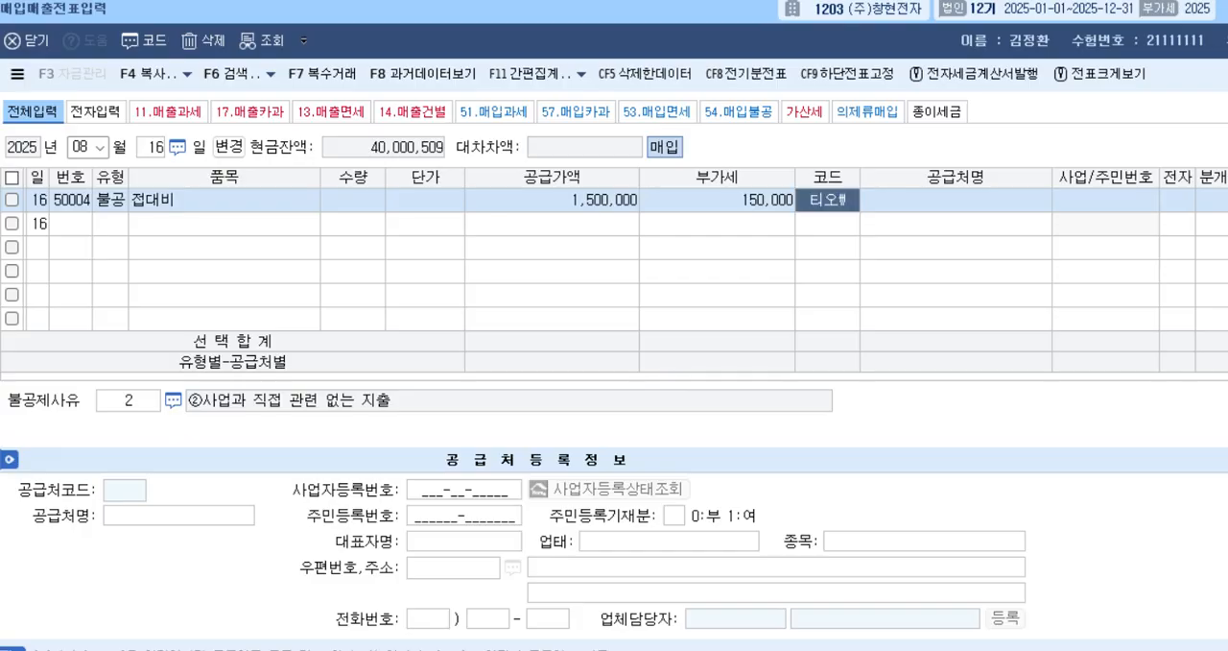
key(Return)
key(BackSpace)
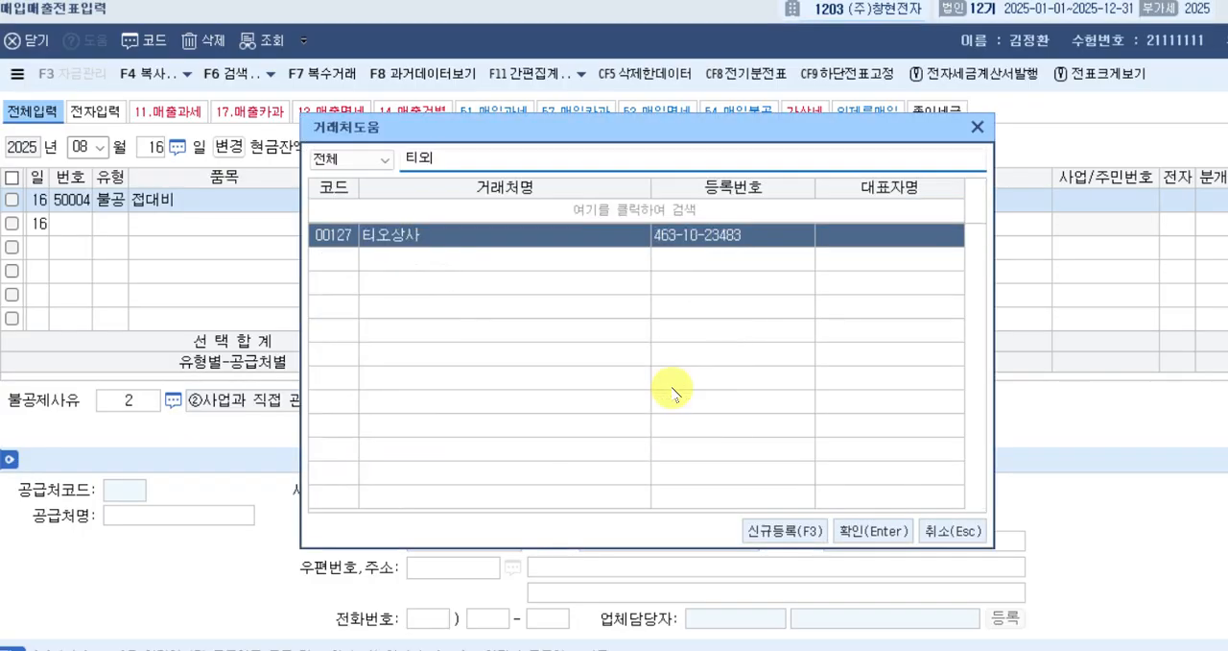
key(Return)
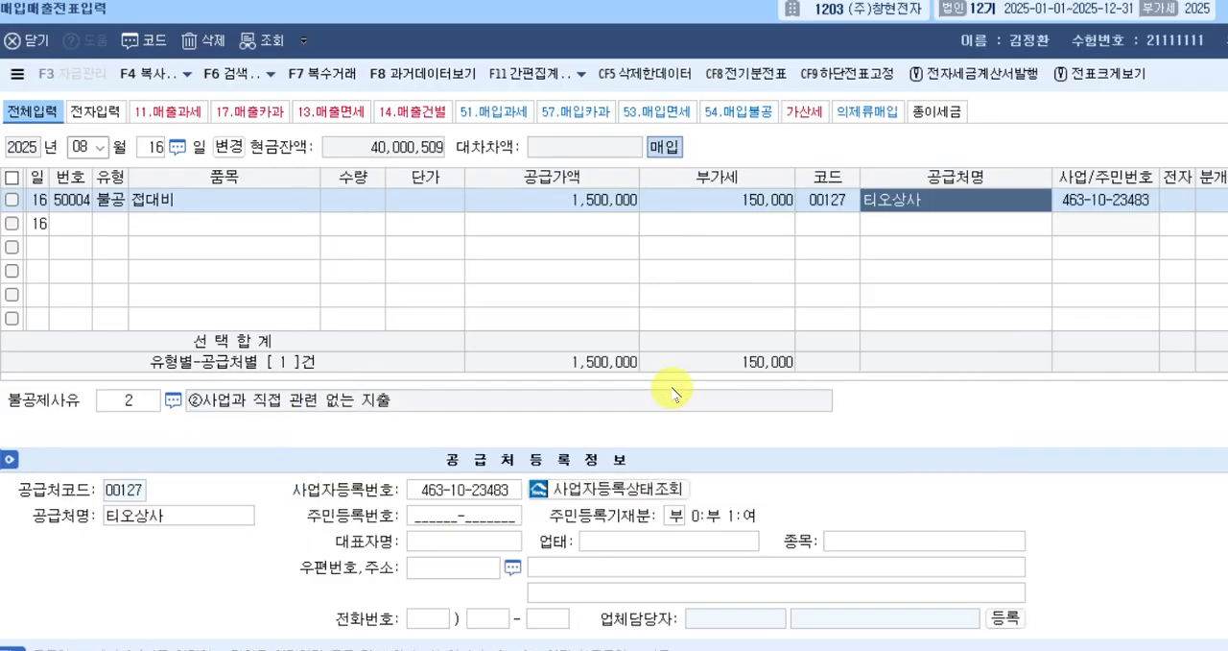
key(Return)
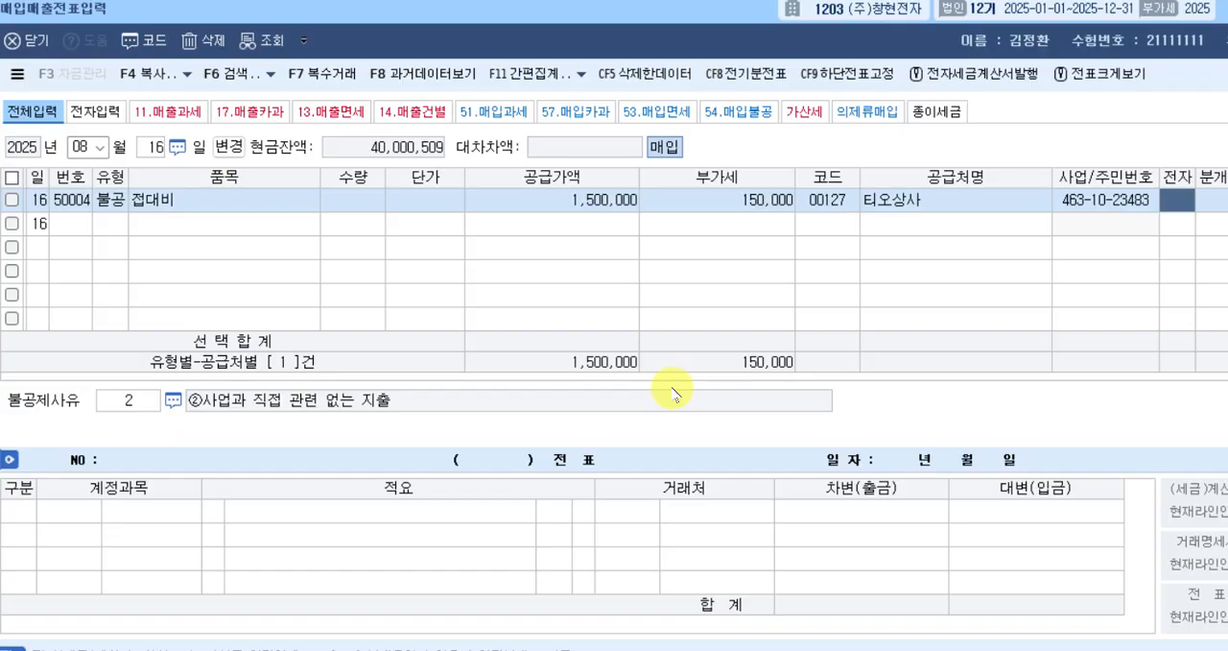
text(1)
key(Return)
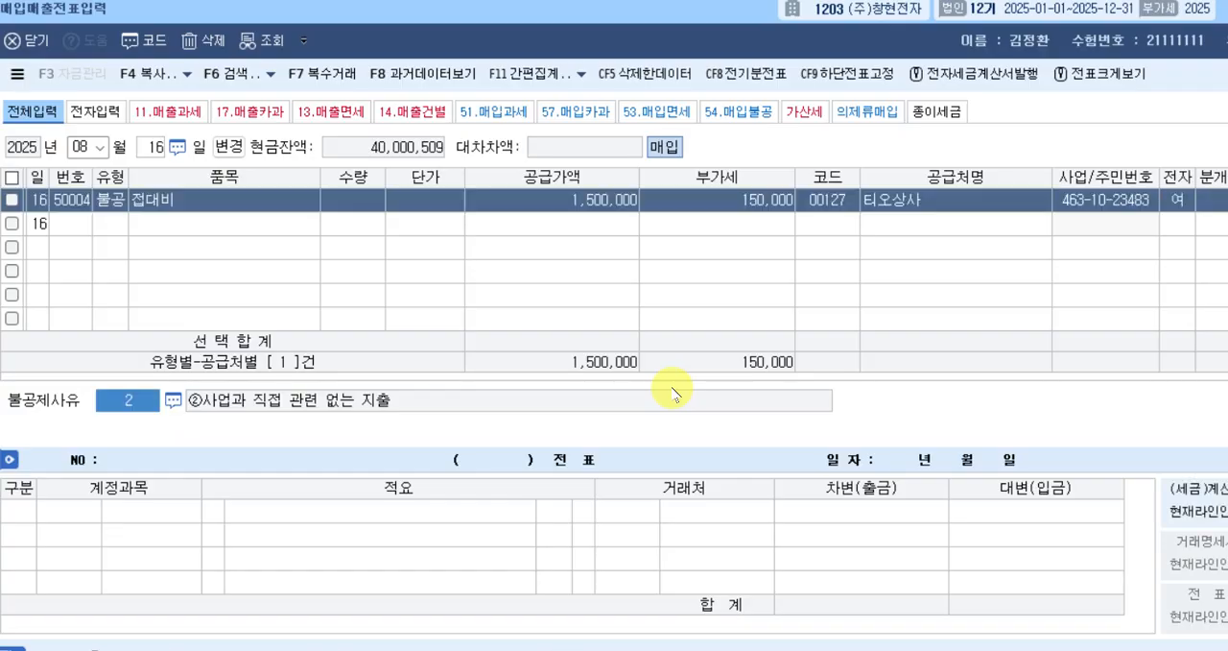
Change the August 16 row's 불공제사유 to 4, 기업업무추진비 및 이와 유사한 비용 관련.
click(129, 399)
click(173, 399)
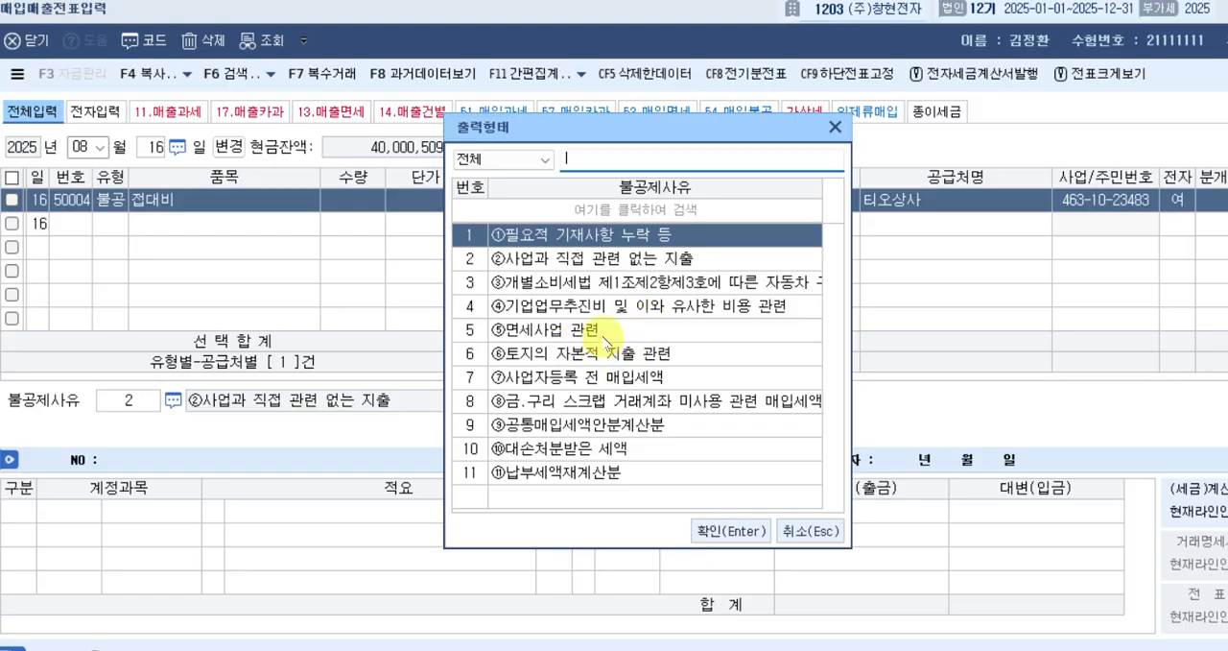
click(596, 312)
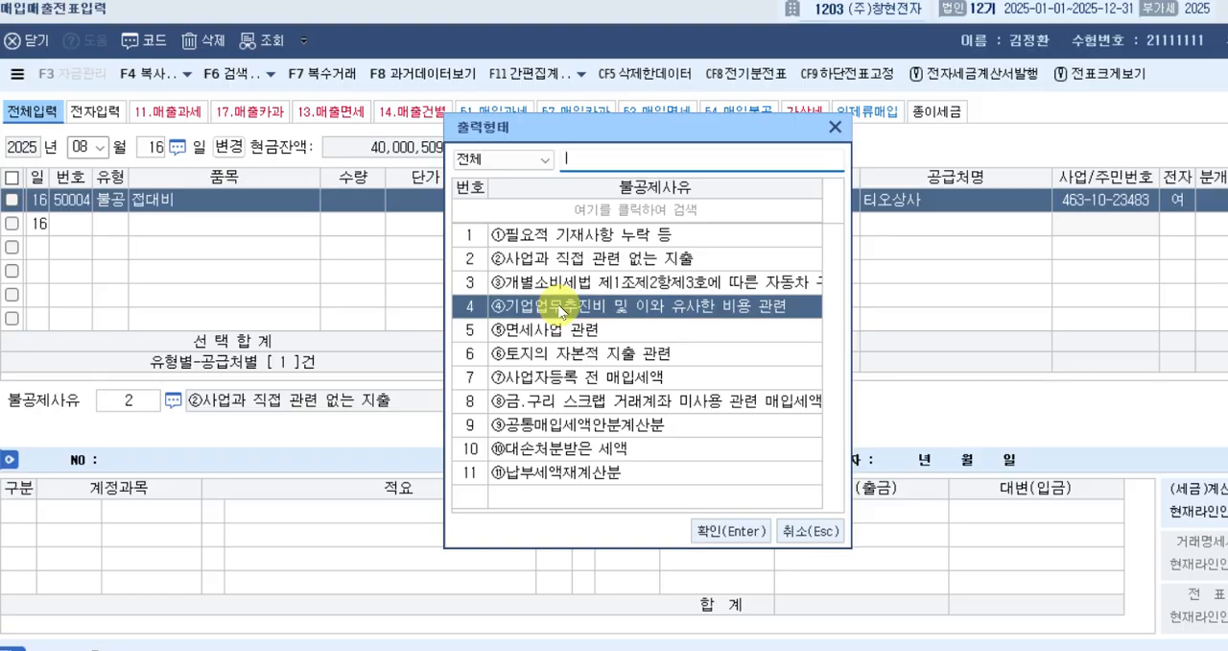
click(710, 528)
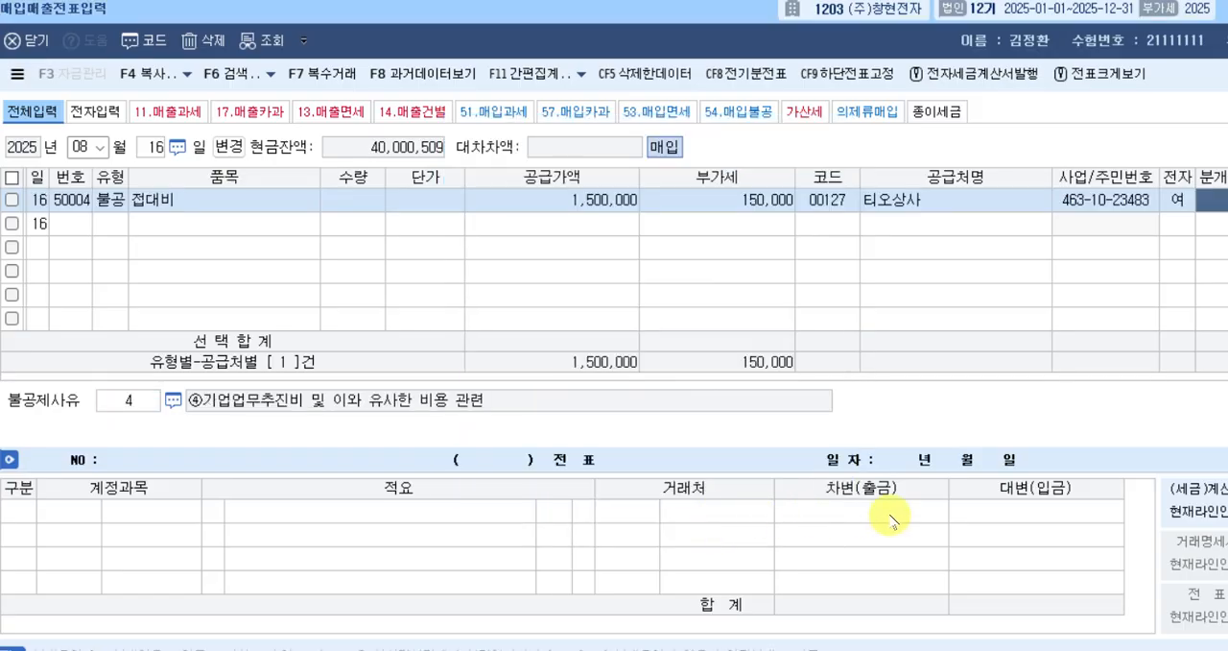
Set the row's 분개 to 3, 혼합, and change the 차변 account to 0513, 기업업무추진비 (제조원가), keeping 1,650,000 as the amount.
text(3)
key(Return)
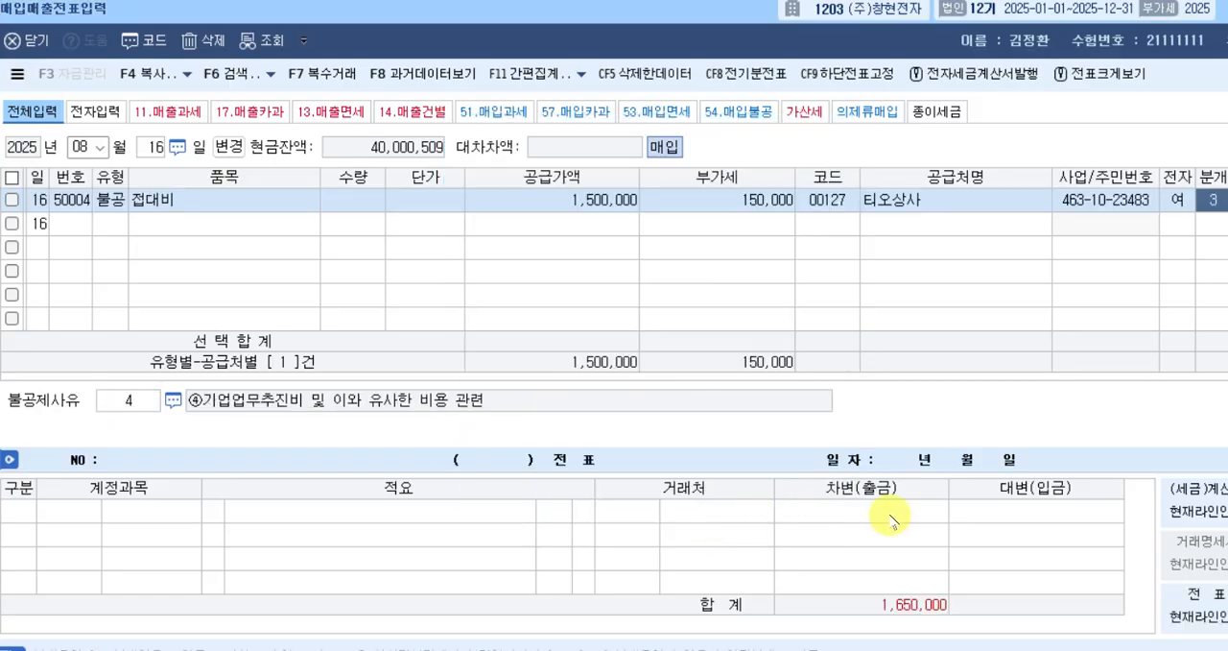
key(Return)
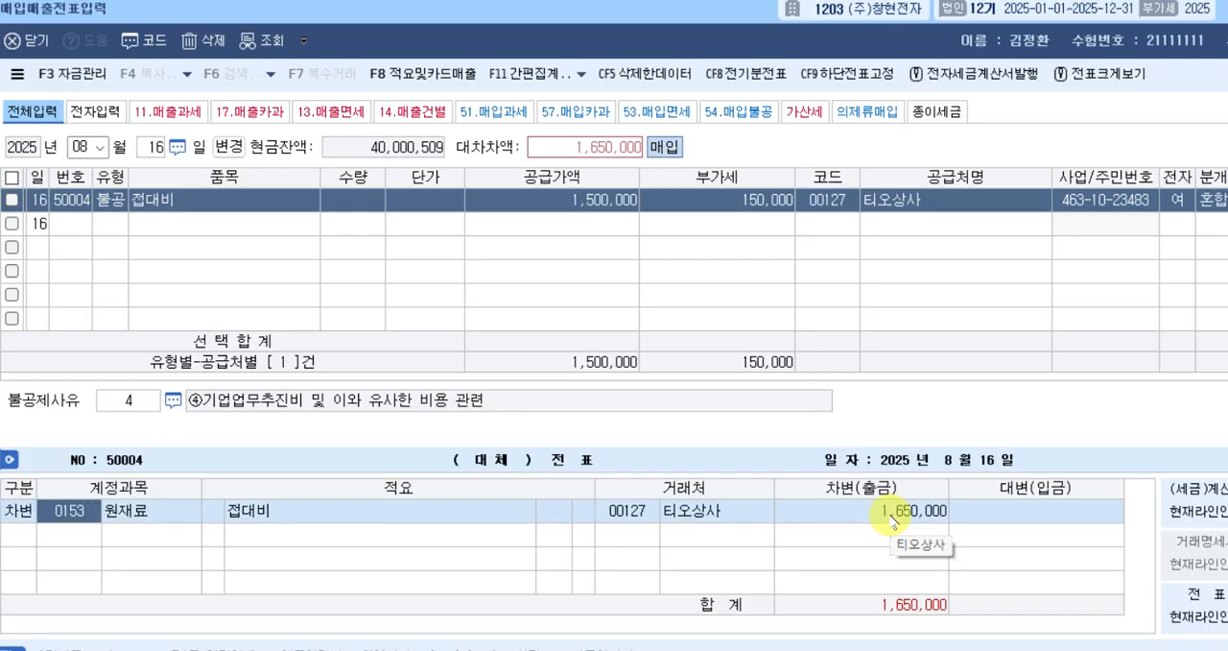
text(기업)
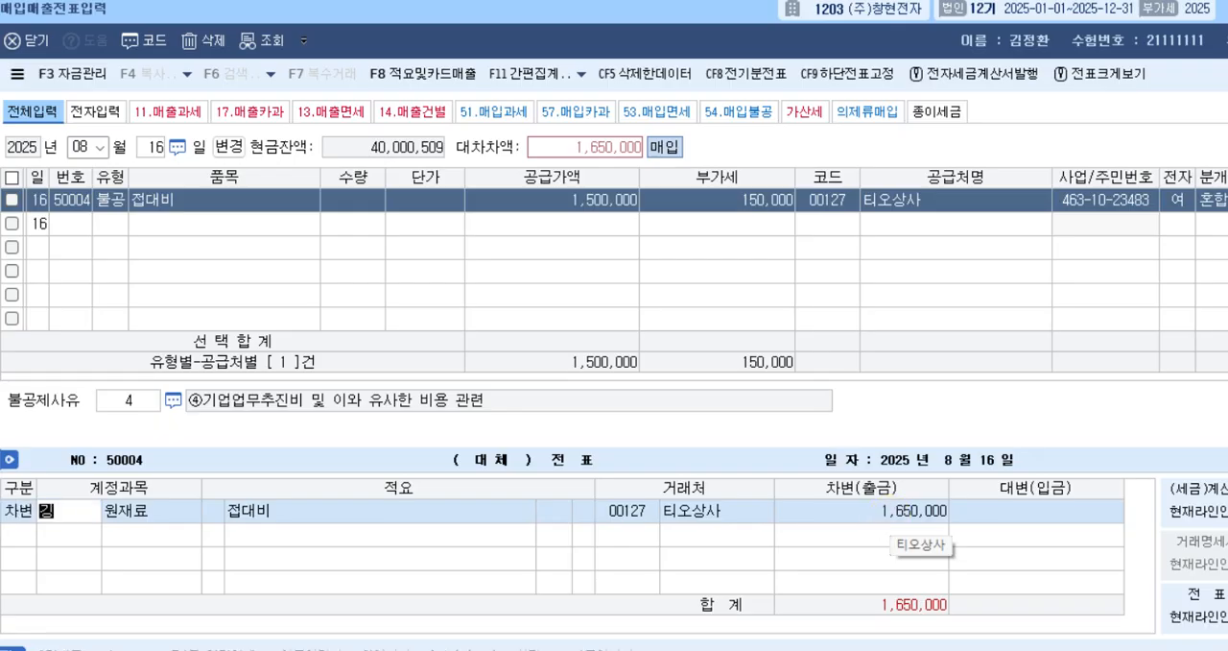
key(Return)
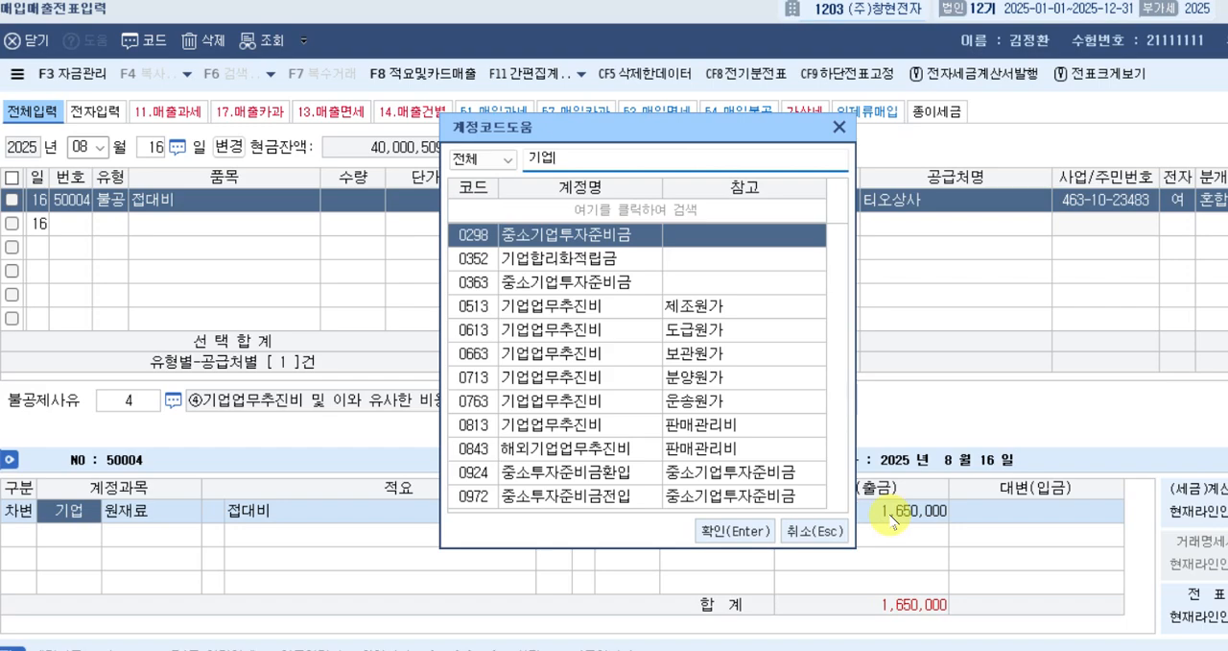
key(Down)
key(Down)
key(Down)
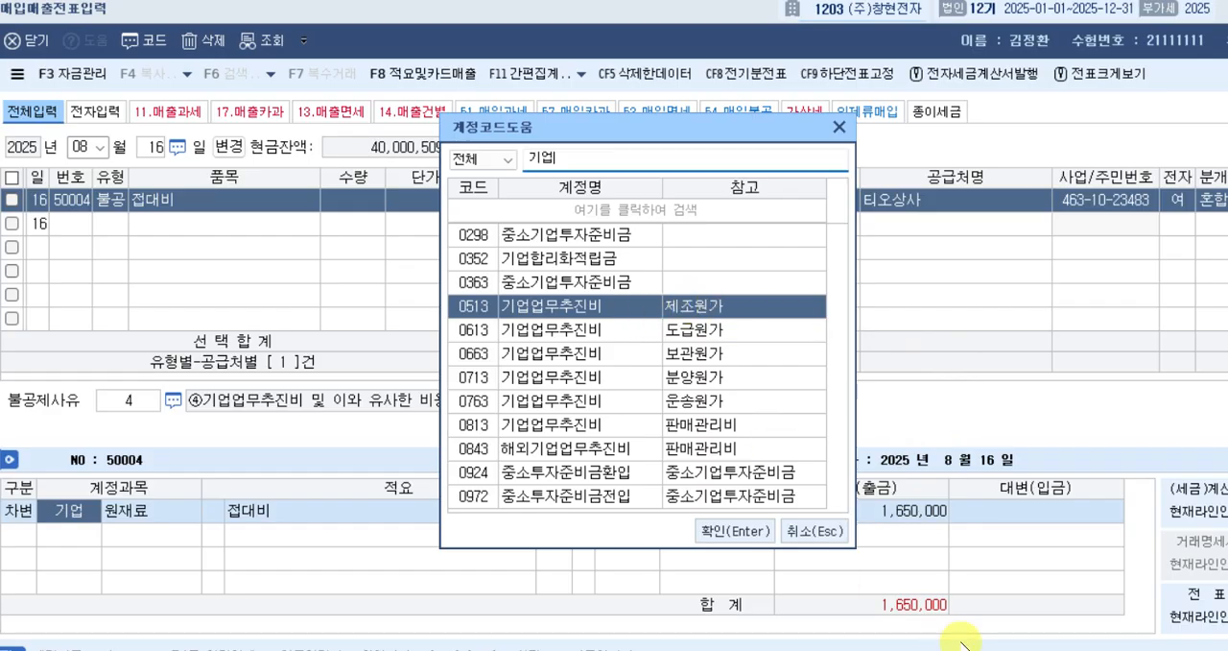
key(Return)
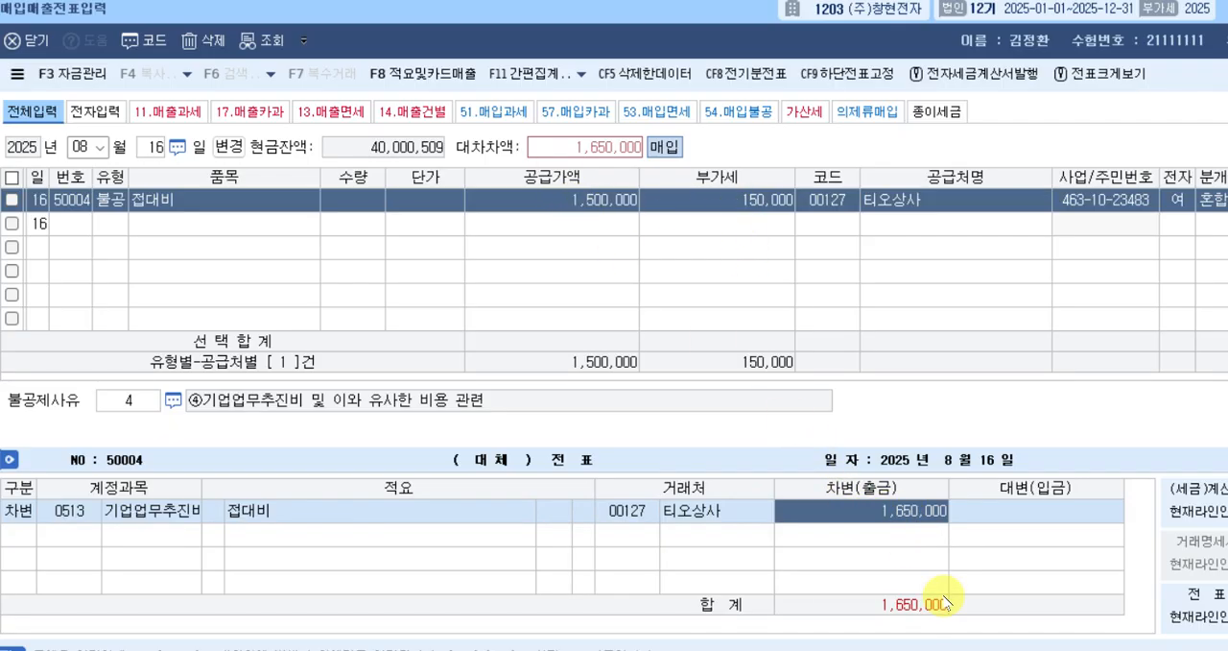
key(Return)
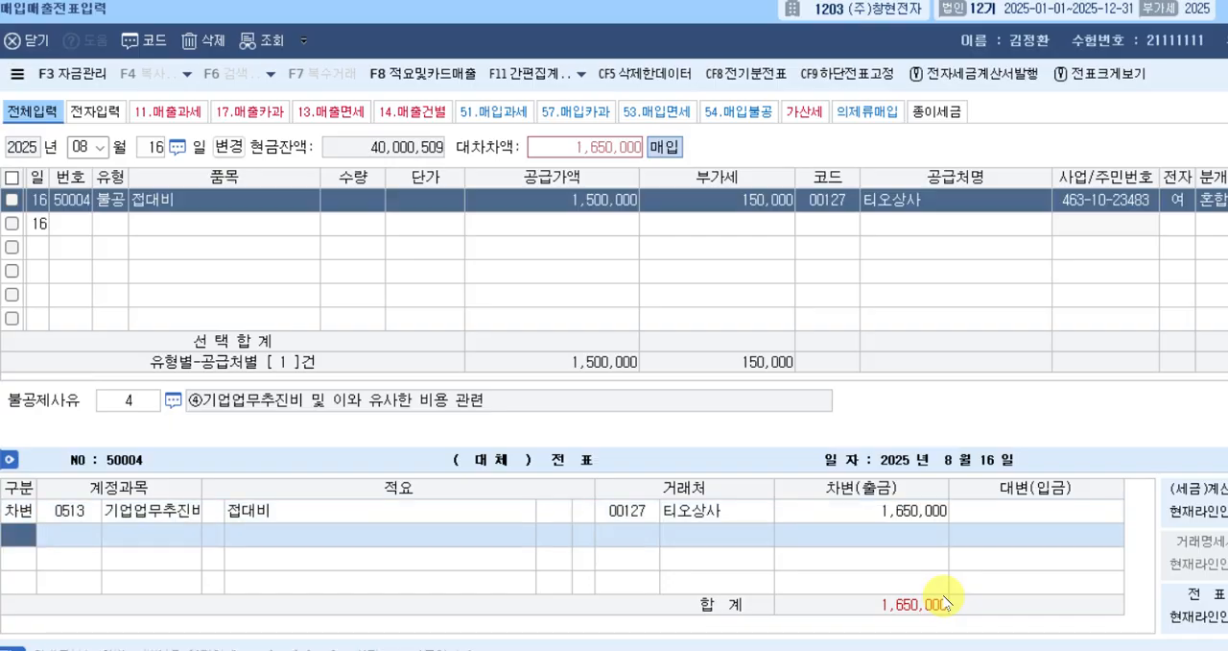
Add a 대변 line with account 103, 보통예금, for 1,650,000 and complete the August 16 불공 voucher.
text(4103)
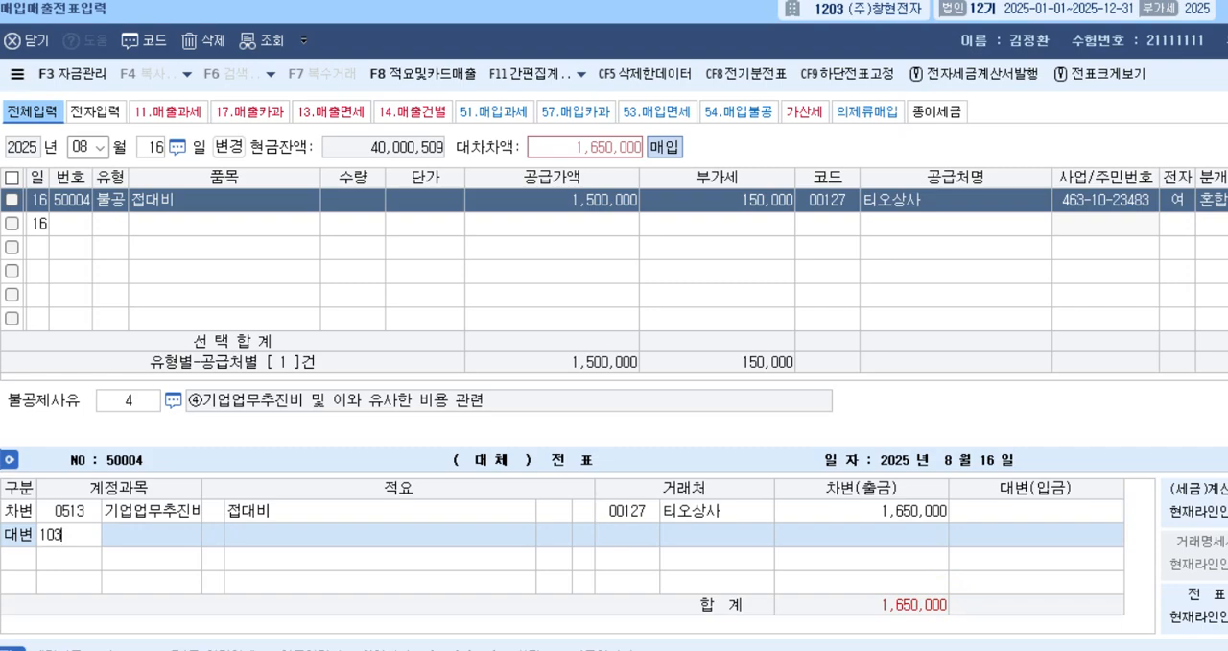
key(Return)
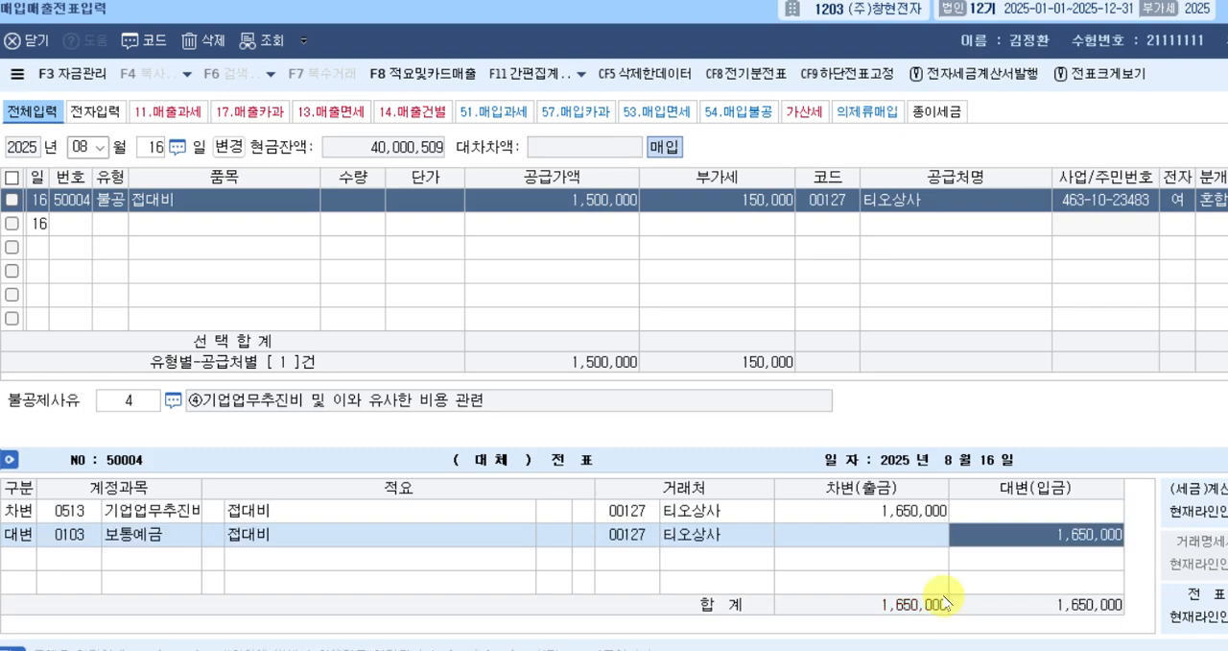
key(Return)
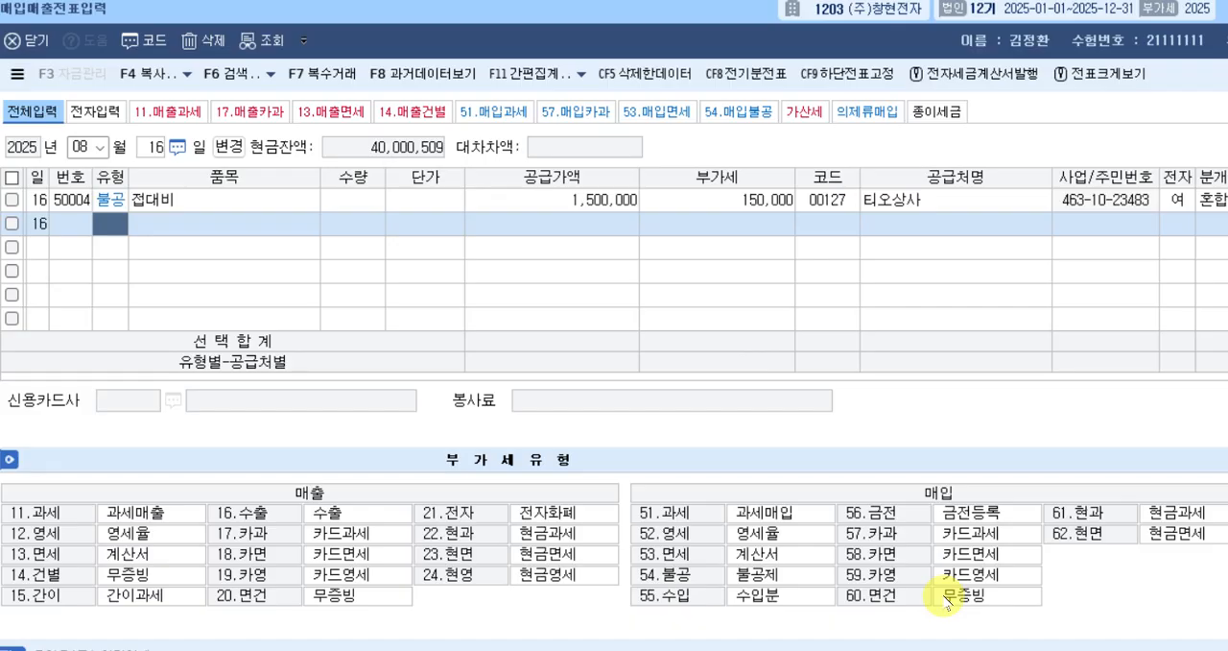
Switch the voucher date to August 17 and start a purchase row of type 54, 불공.
key(Escape)
text(17)
key(Return)
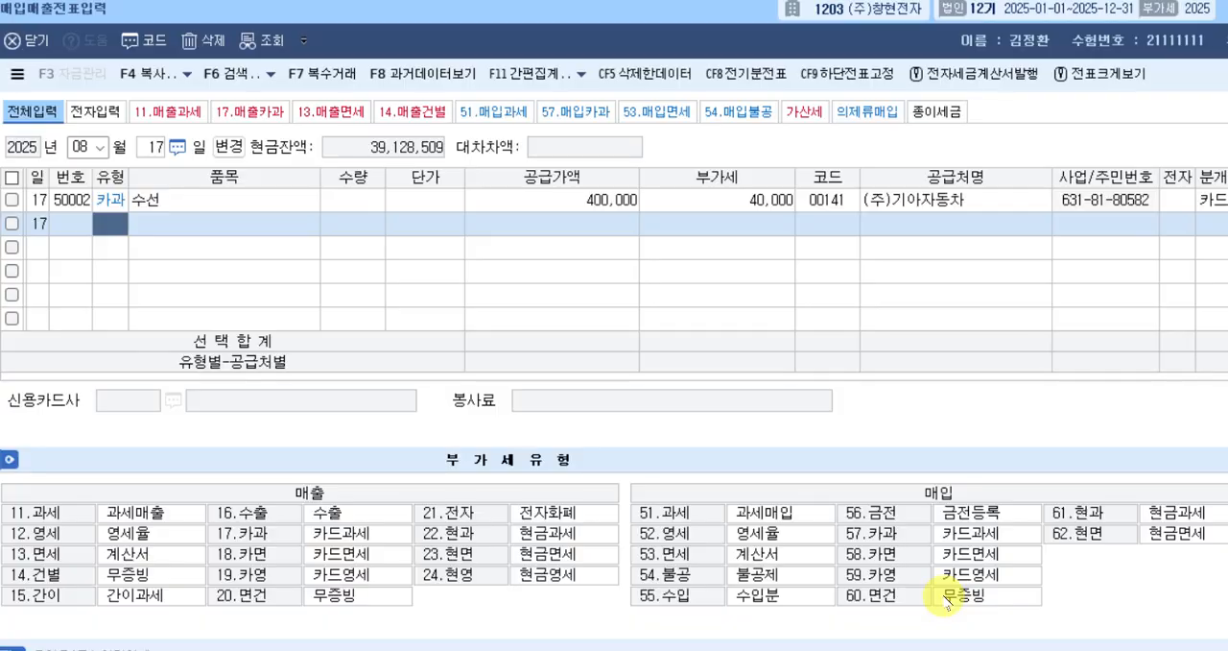
text(54)
key(Return)
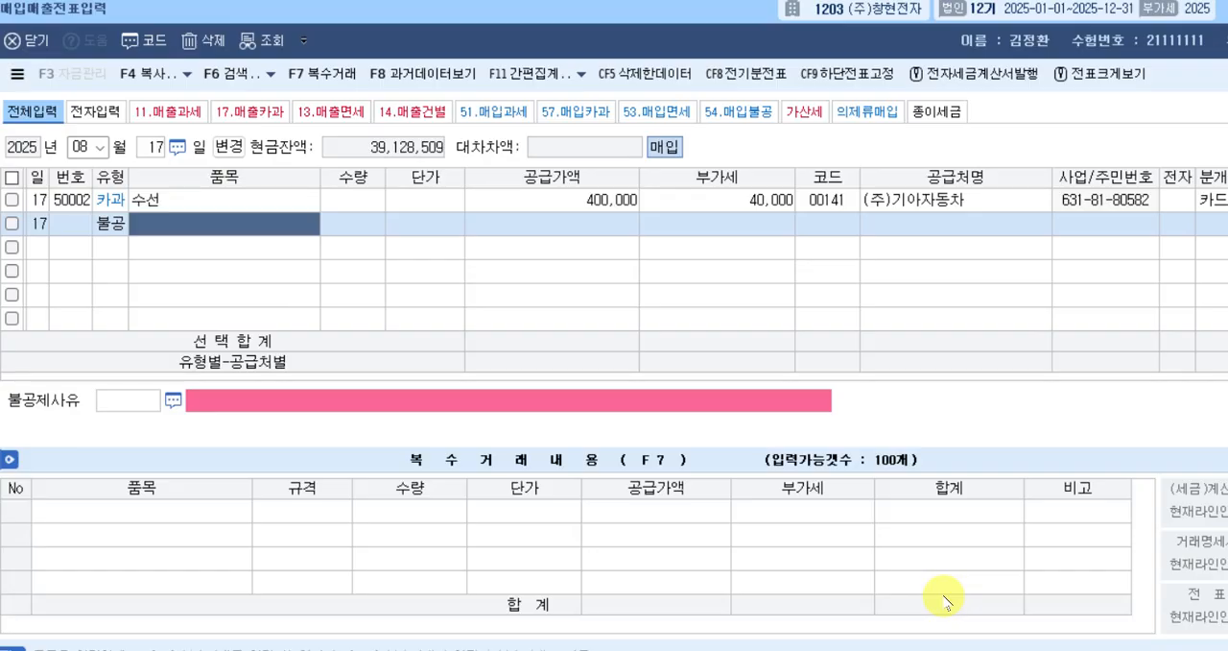
Enter 가지급금 as the 품목 with a 공급가액 of 3,500,000, leaving 수량 and 단가 blank.
text(가)
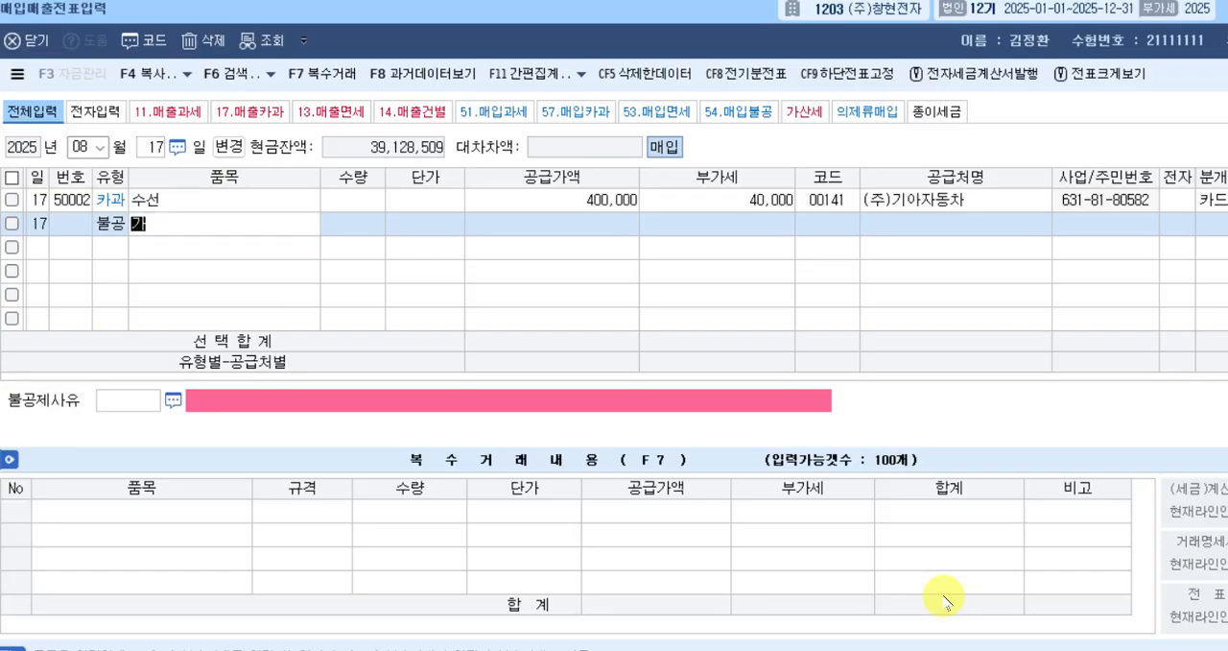
text(지급금)
key(Return)
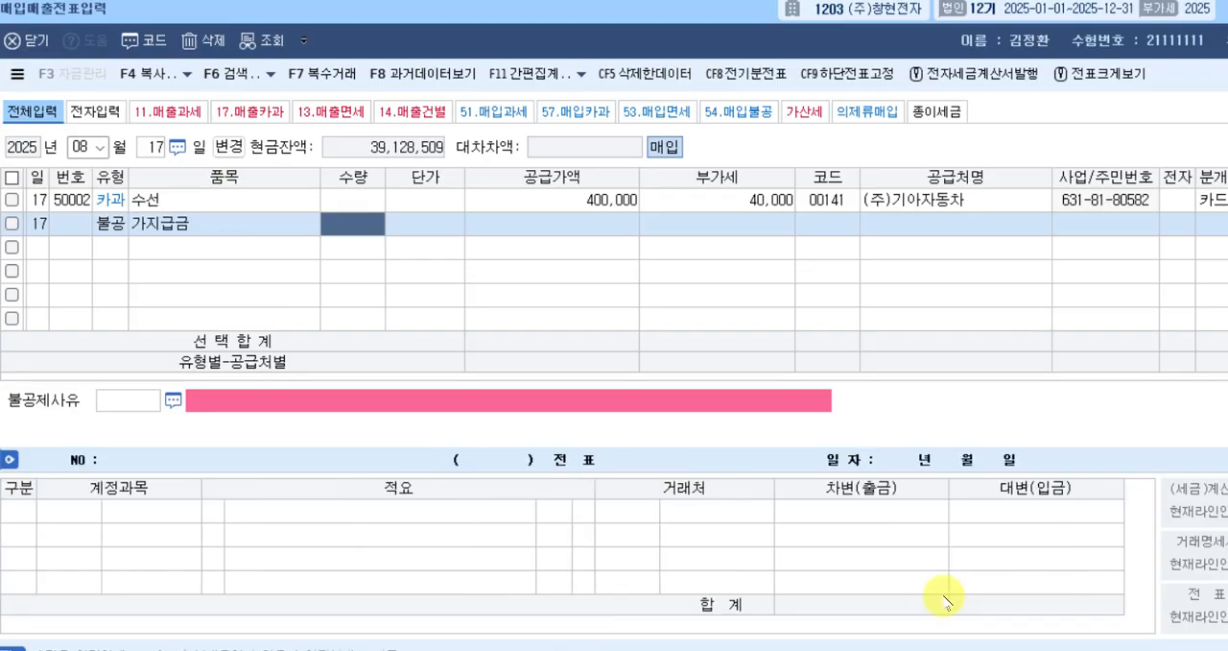
key(Return)
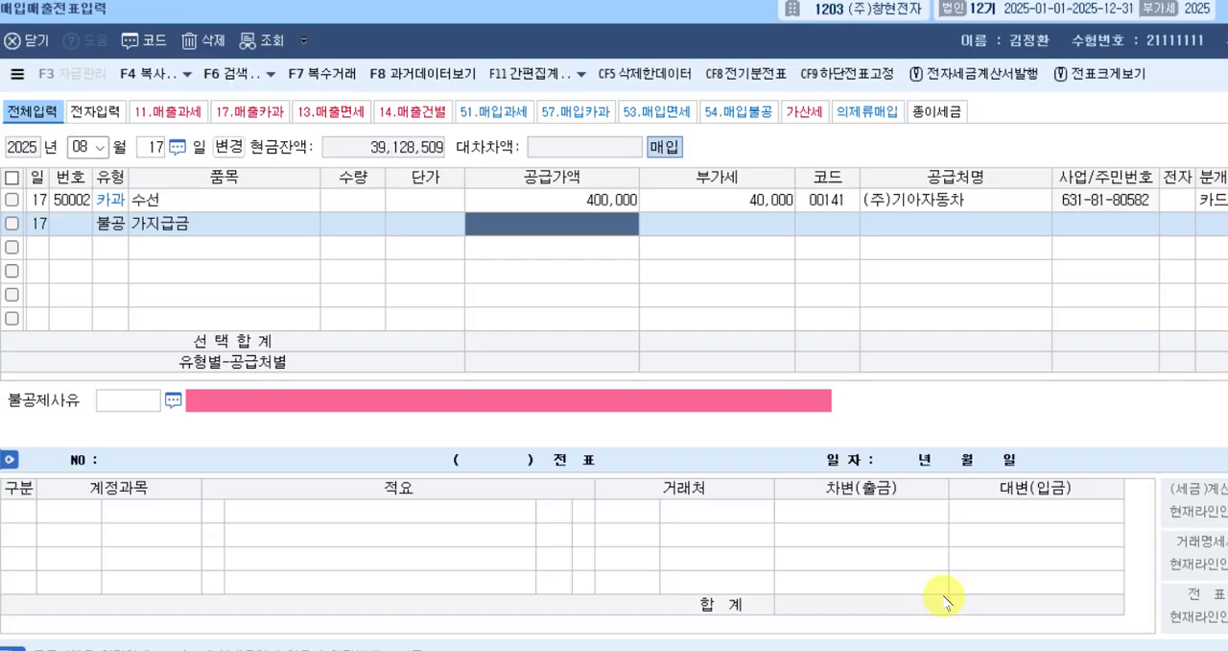
text(3500000)
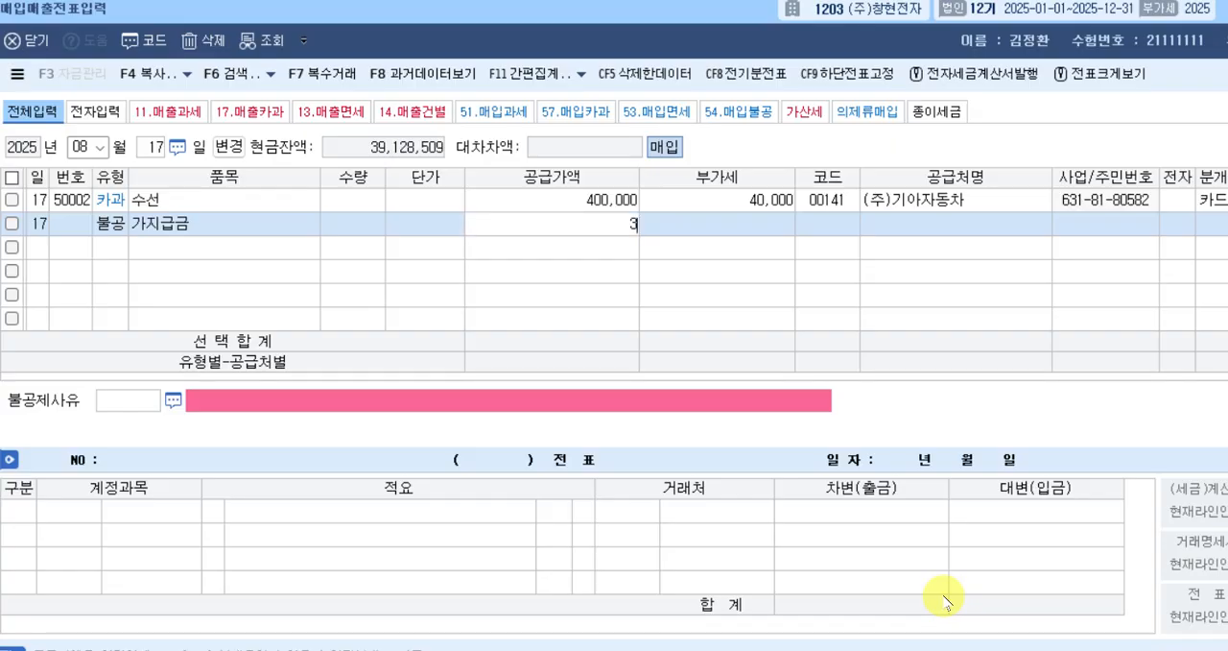
key(Return)
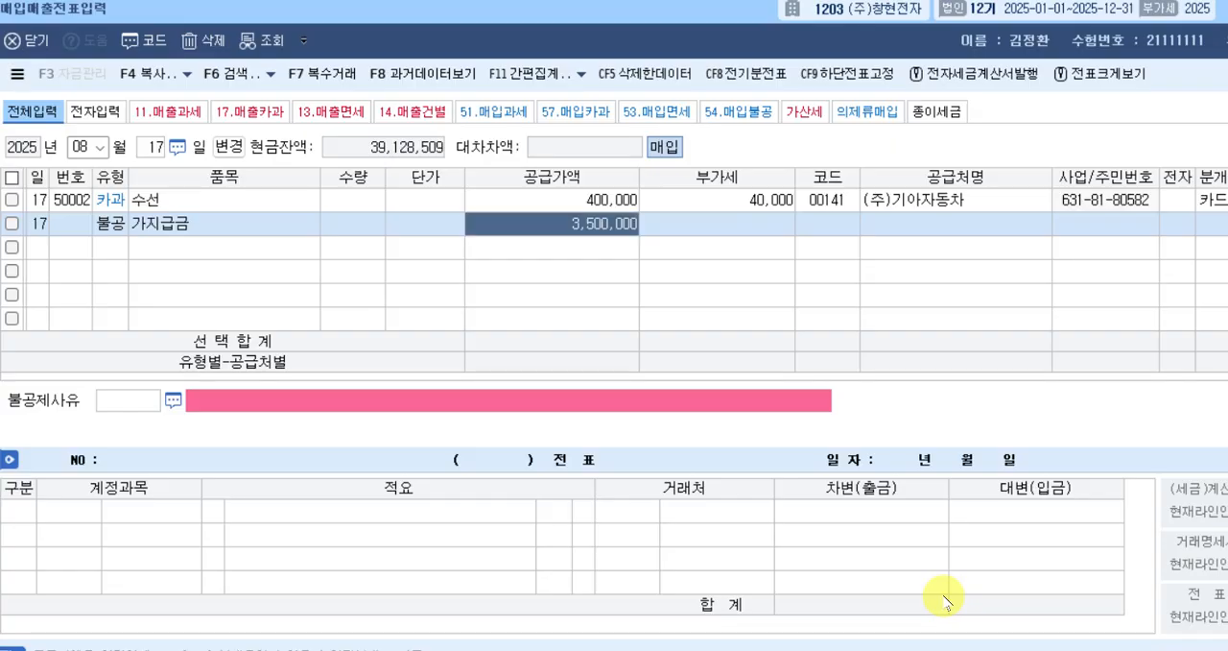
key(Return)
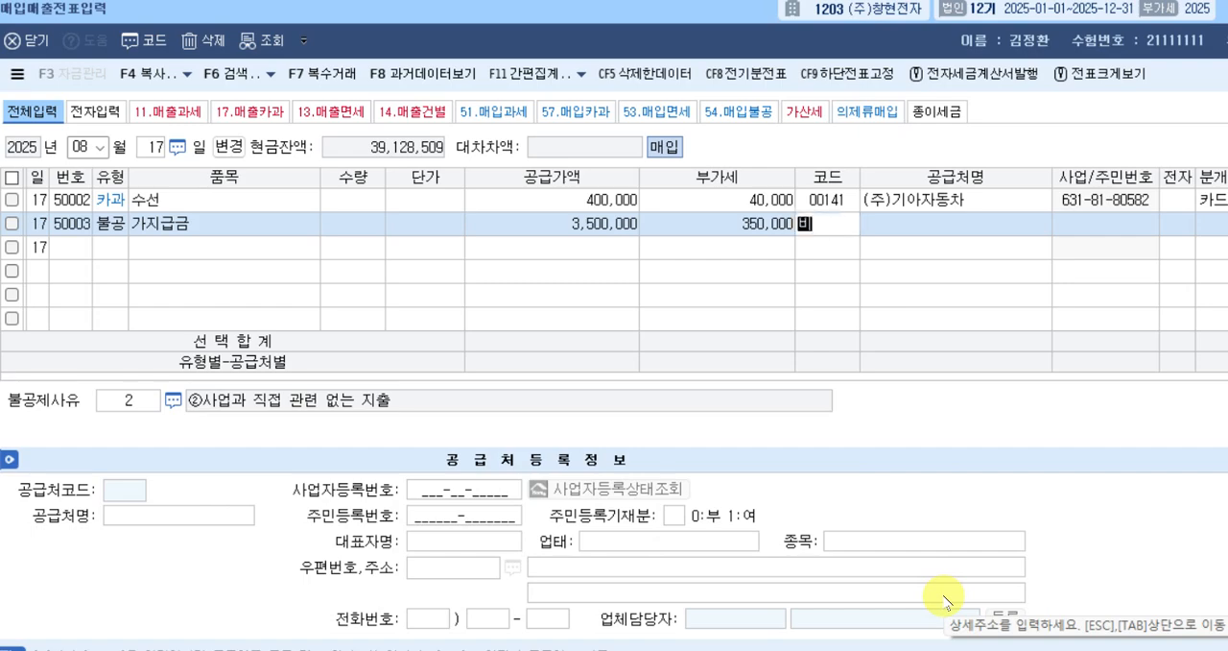
Look up 비트 to assign (주)비트 as the 가지급금 row's supplier, and mark 전자 as 여.
key(F2)
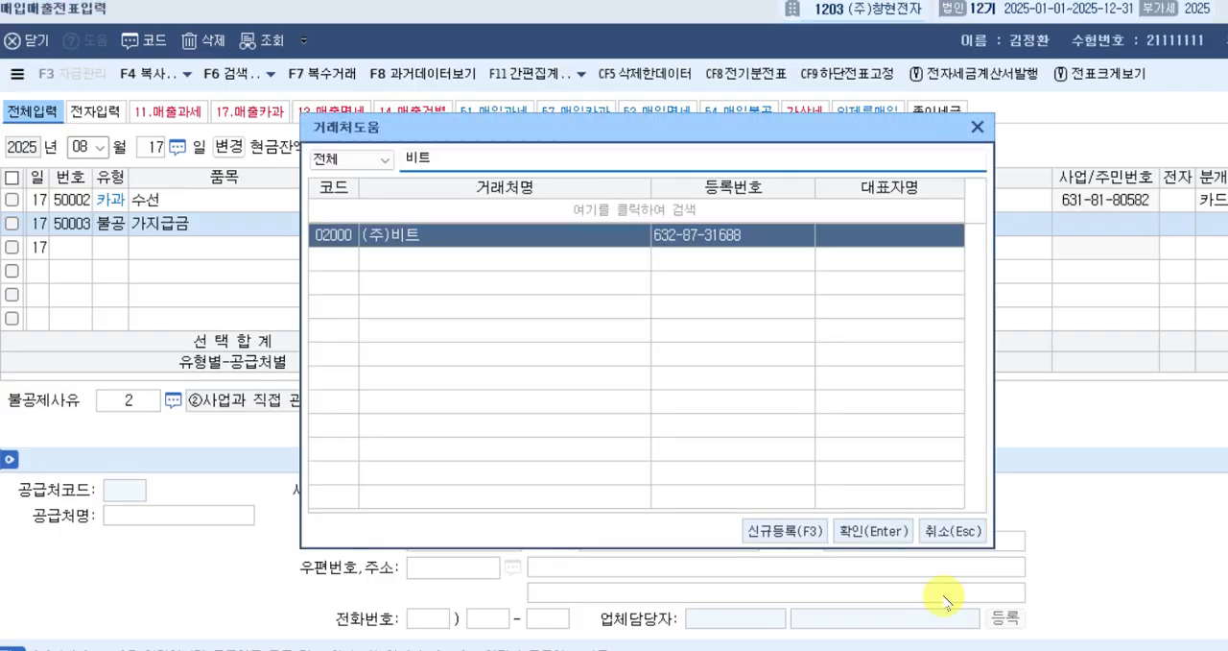
key(Return)
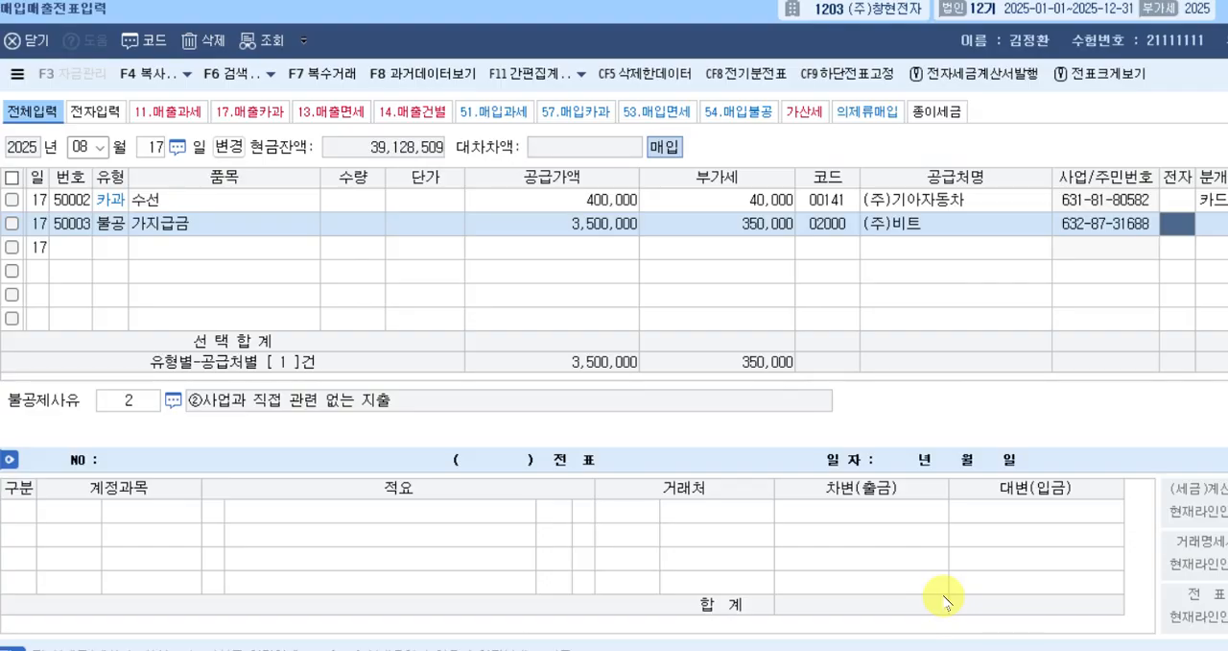
text(1)
key(Return)
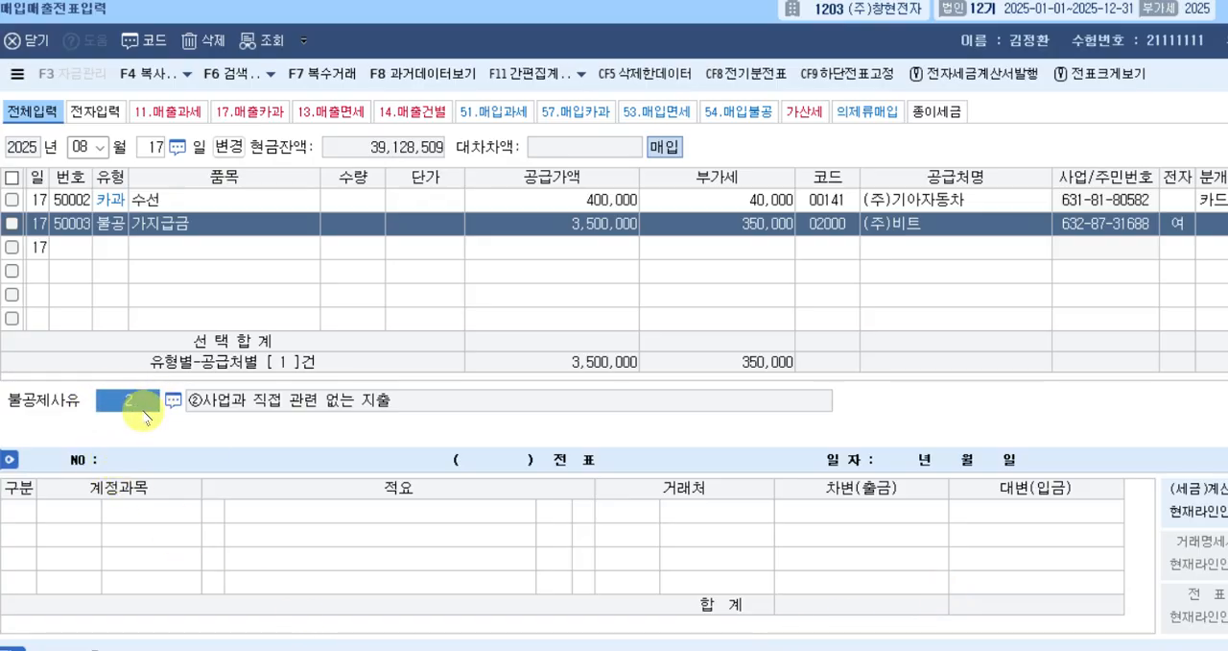
Select 2, 사업과 직접 관련 없는 지출, as the August 17 불공 row's 불공제사유.
click(173, 400)
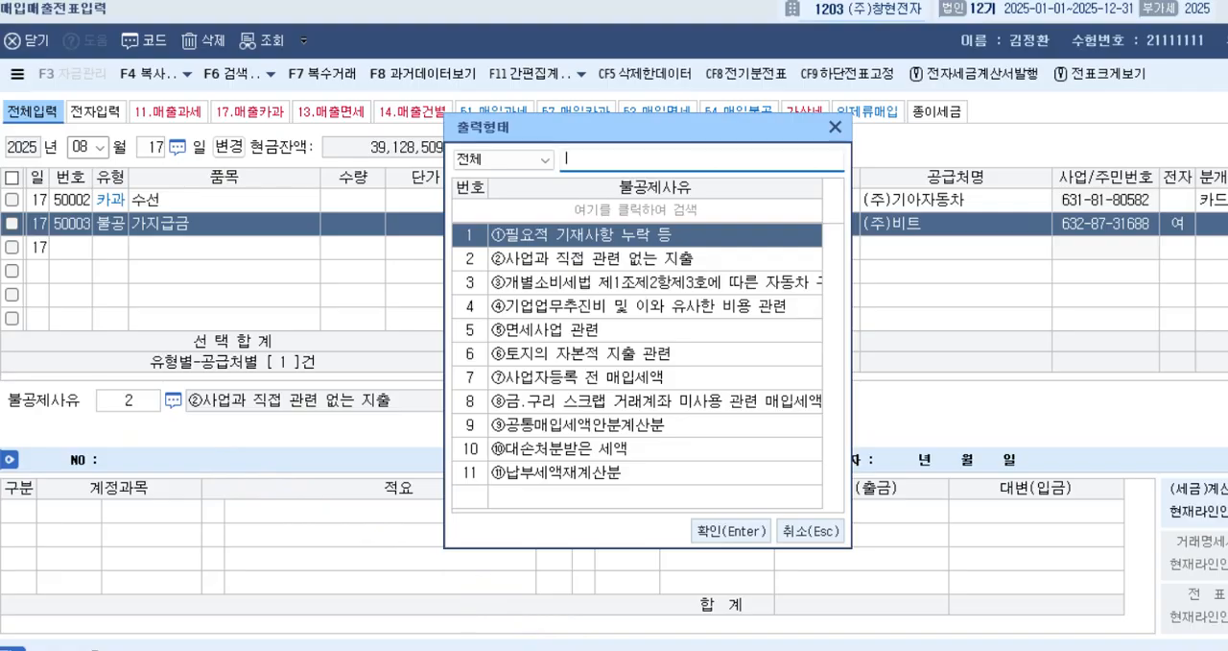
key(Down)
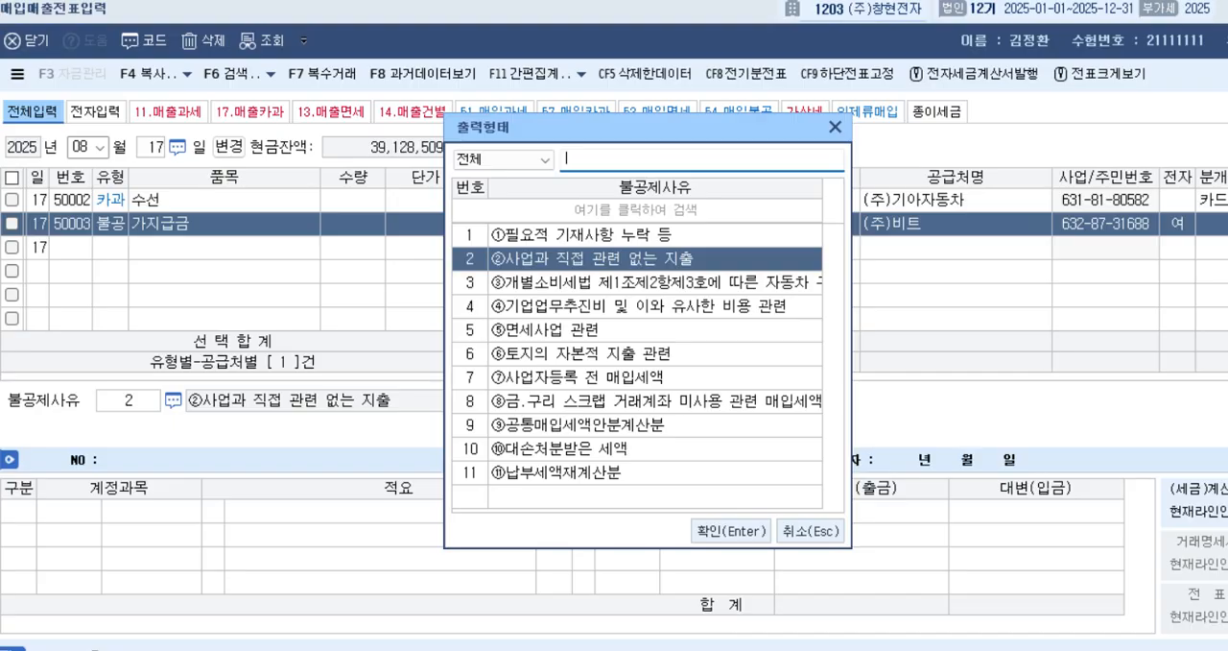
key(Return)
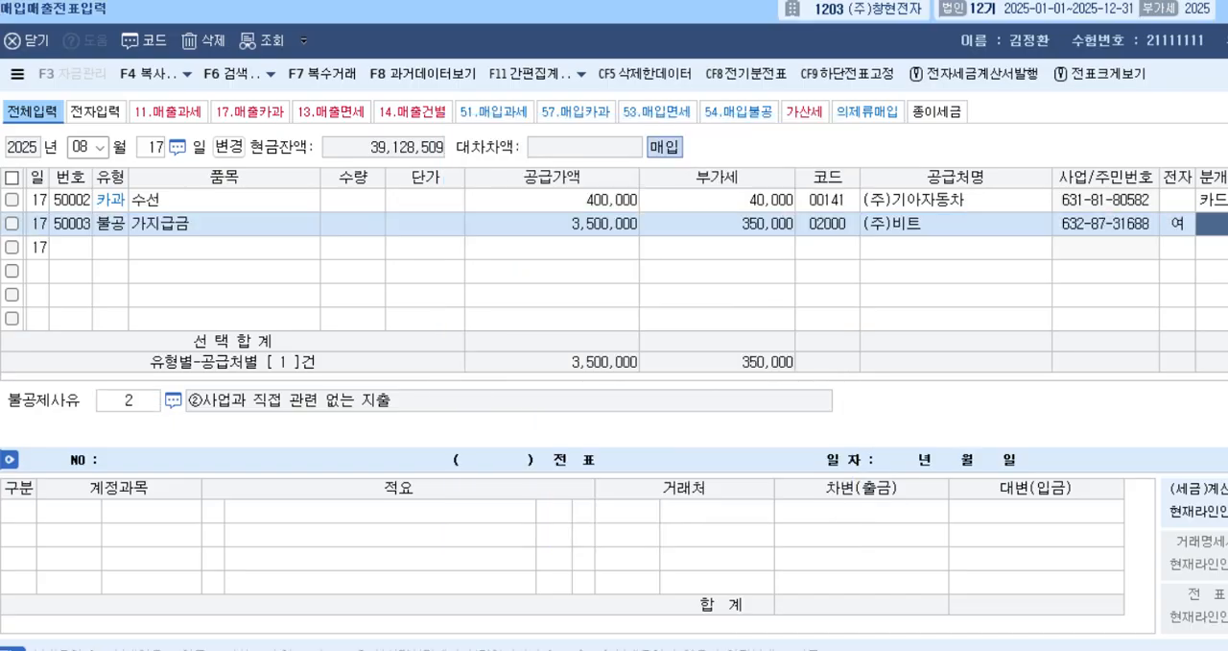
Set the August 17 불공 row's 분개 to 3, 혼합, and look up 가지 to assign debit account 0134 가지급금.
text(3)
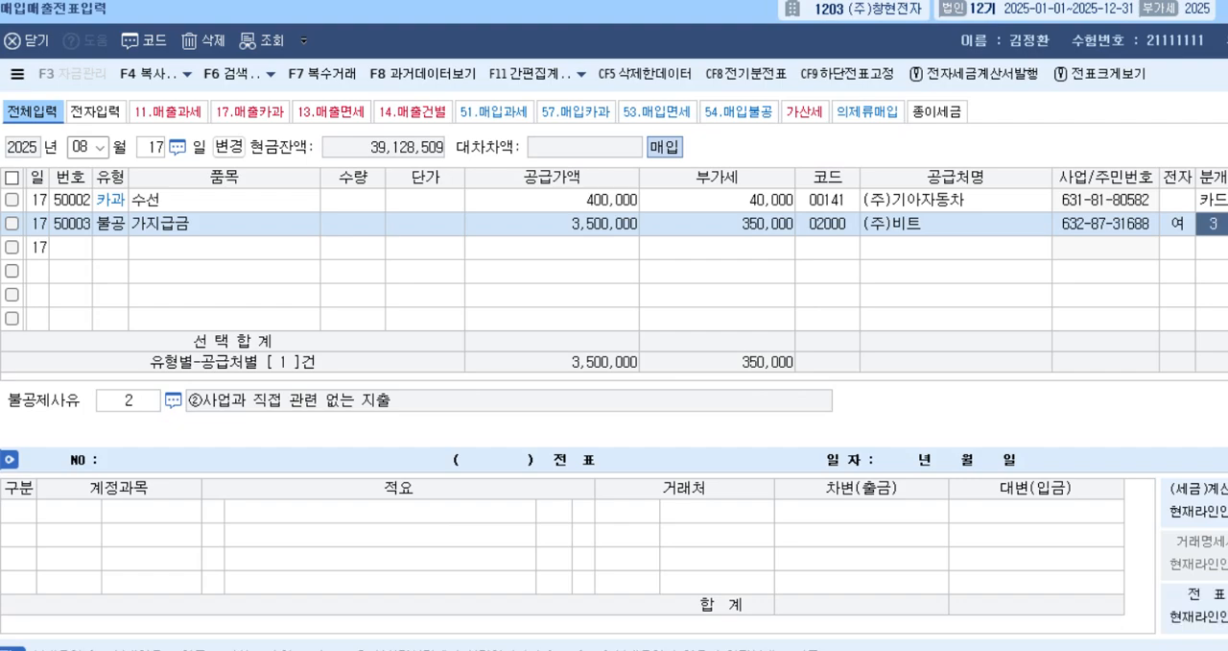
key(Return)
key(Return)
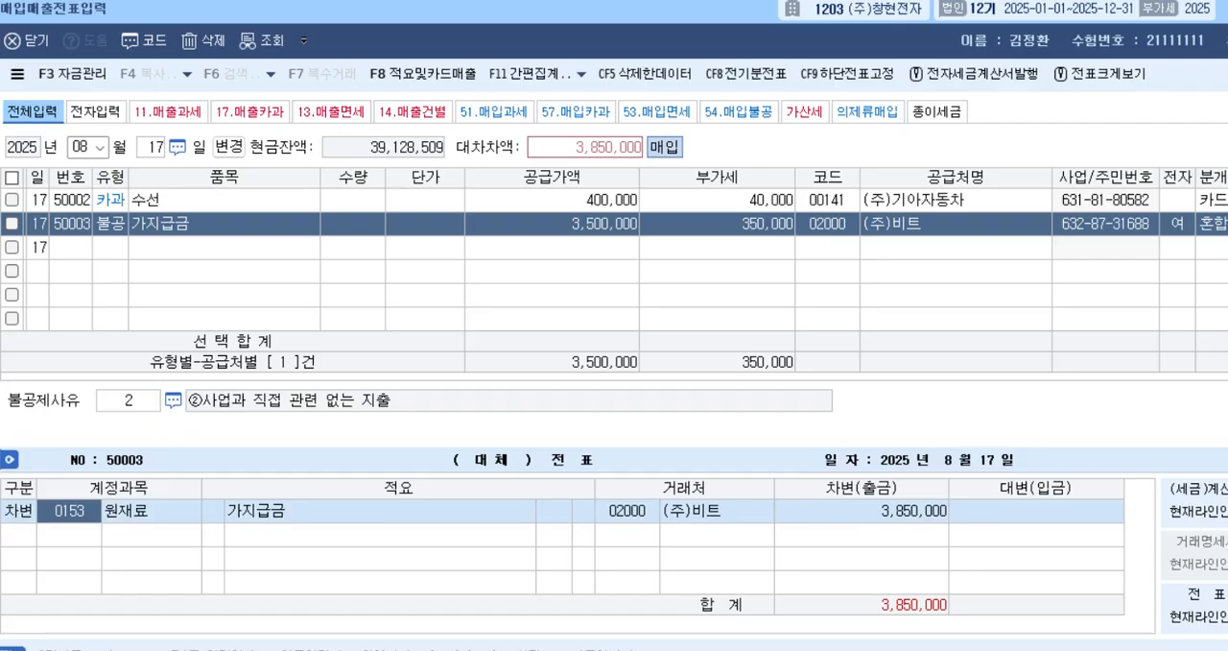
text(가지)
key(Return)
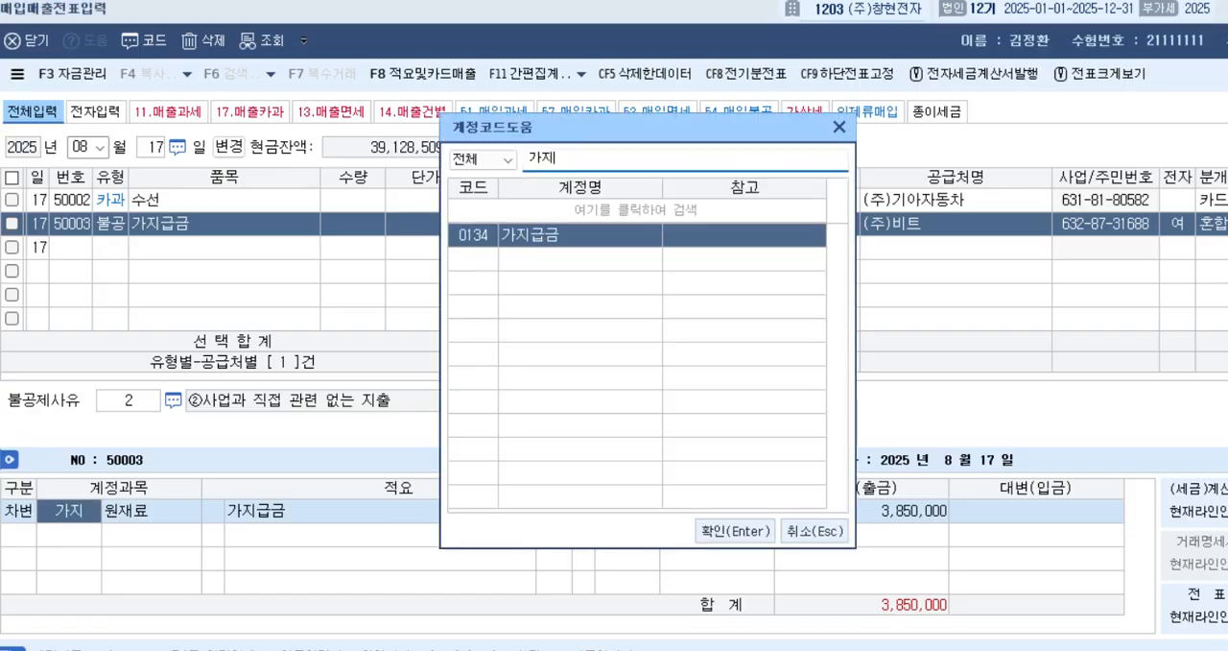
key(Return)
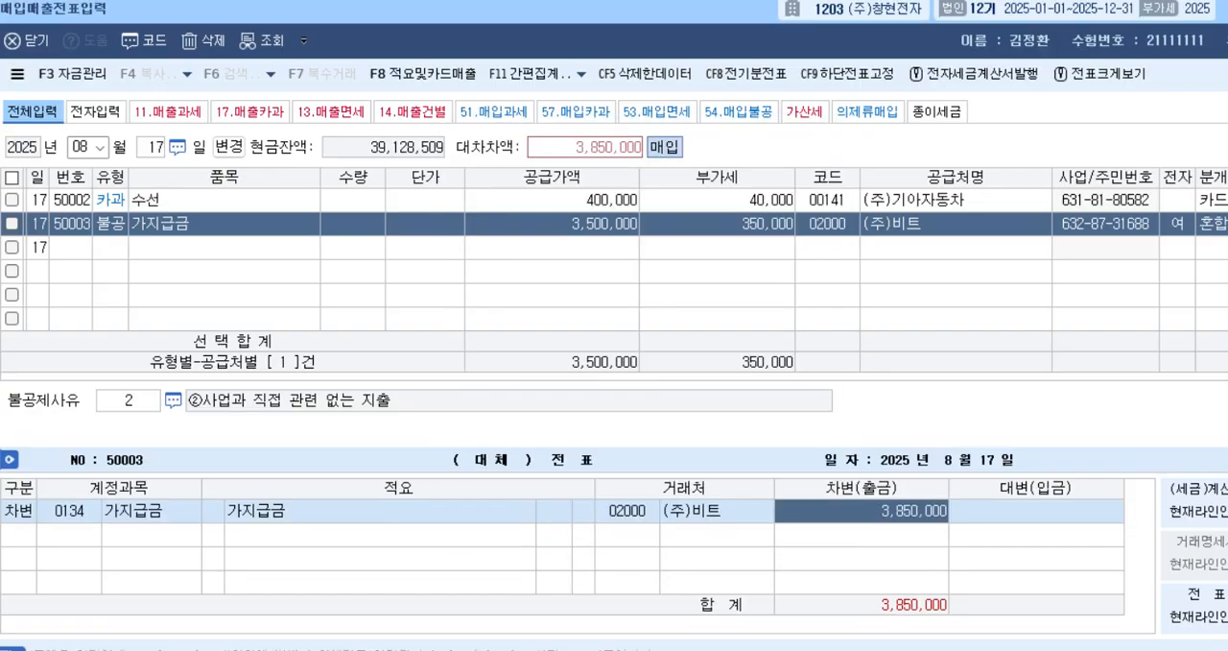
Look up 길동 to change the 가지급금 debit line's 거래처 to (주)길동, keeping the 3,850,000 debit amount.
key(Left)
key(Left)
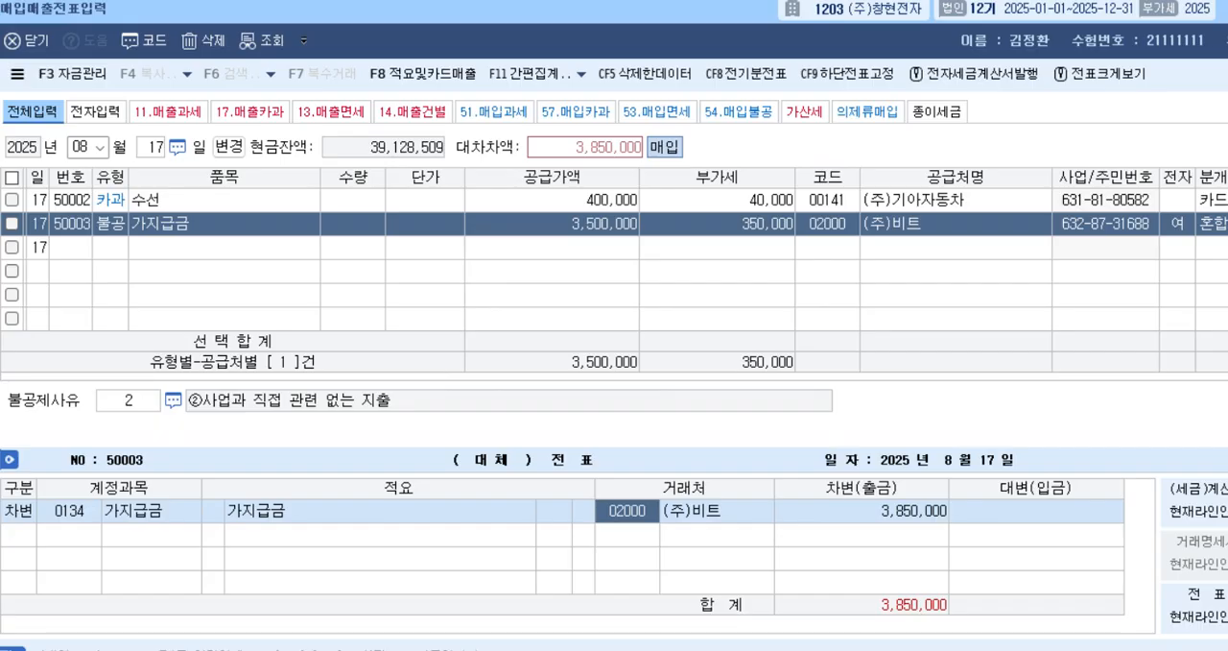
text(길동)
key(Return)
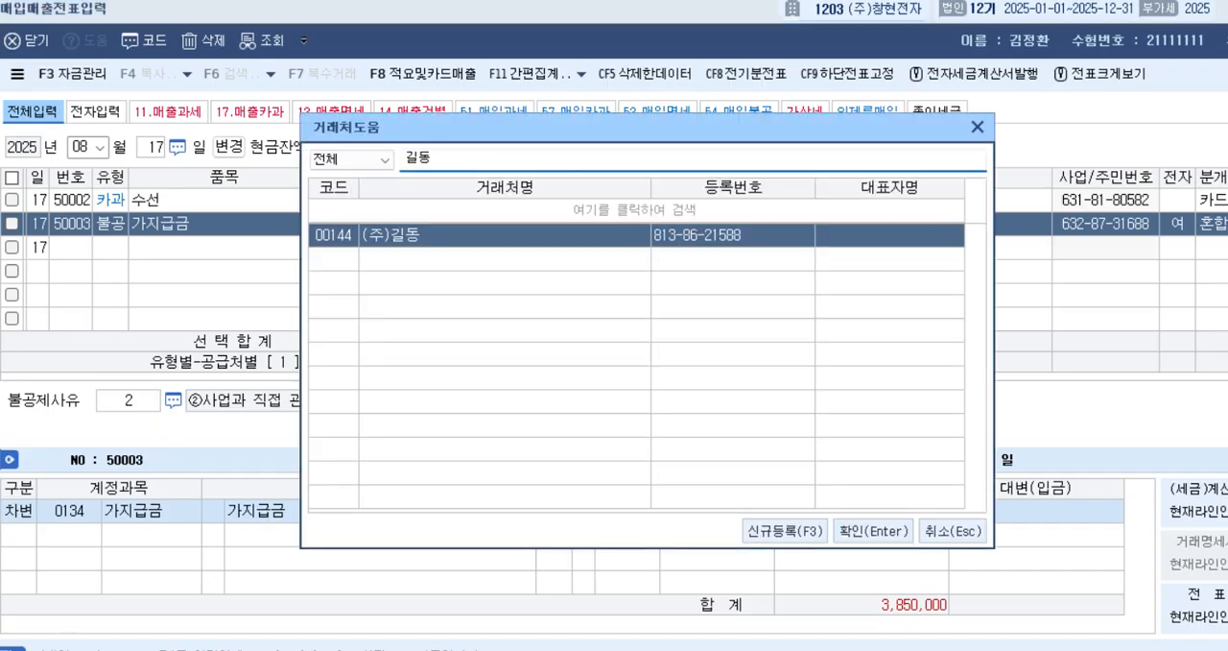
key(Escape)
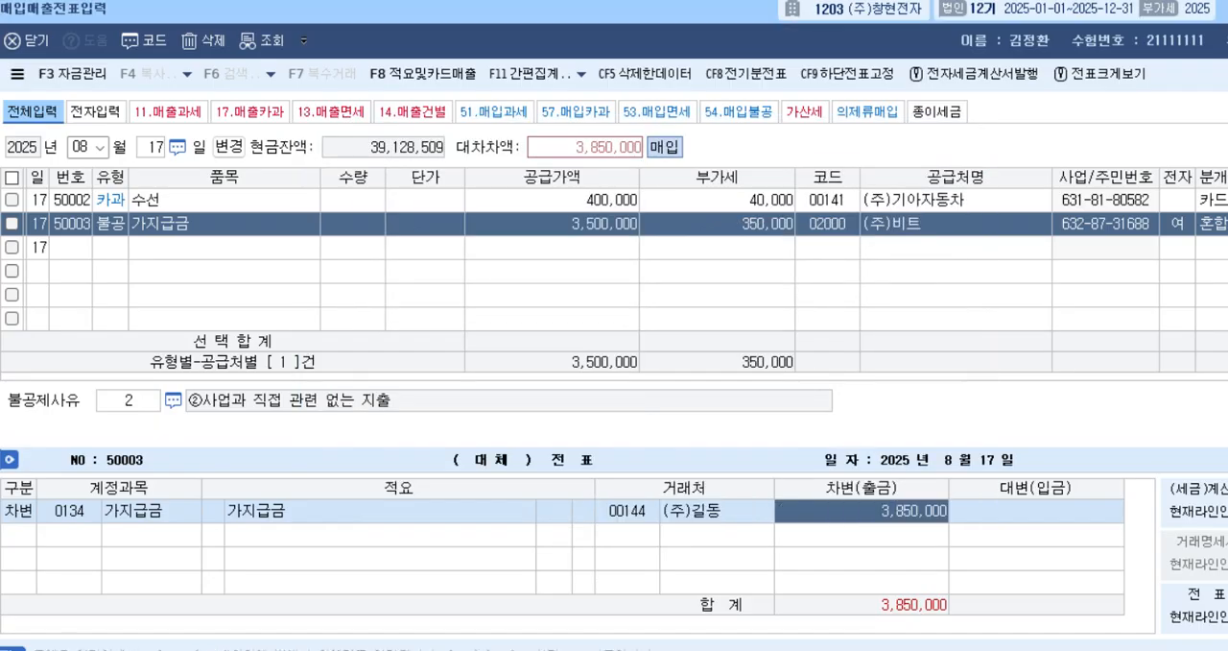
key(Return)
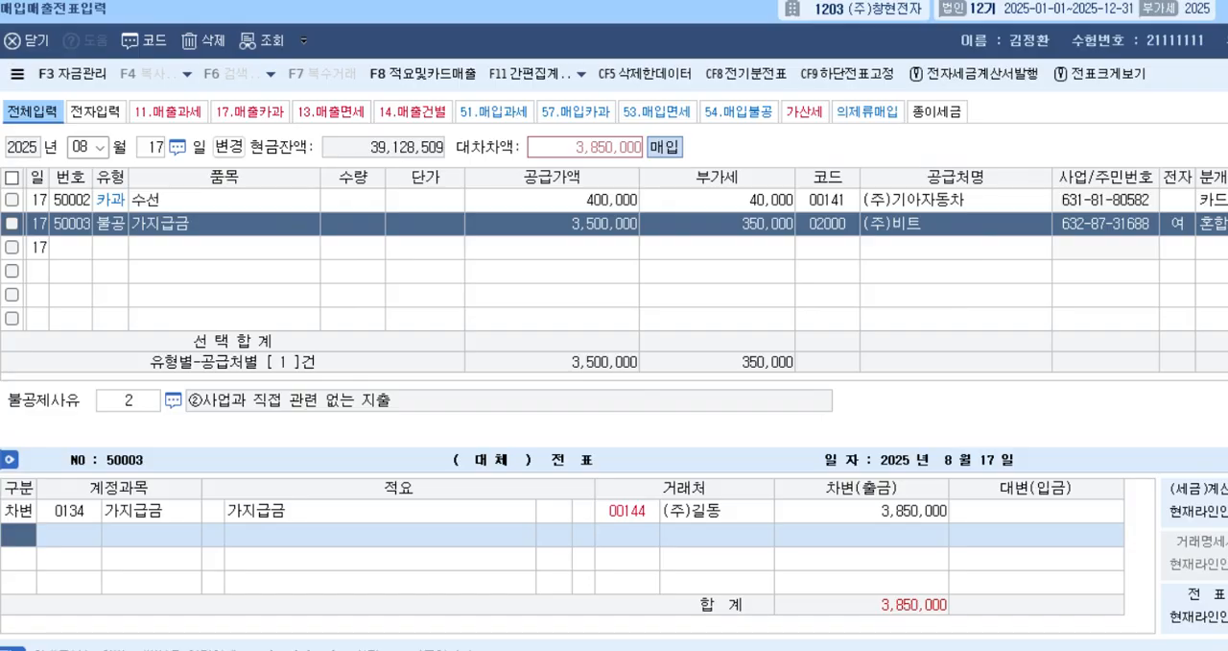
Add a 대변 line to account 253, 미지급금, for 3,850,000 with (주)비트 and complete the August 17 voucher.
text(4)
key(Return)
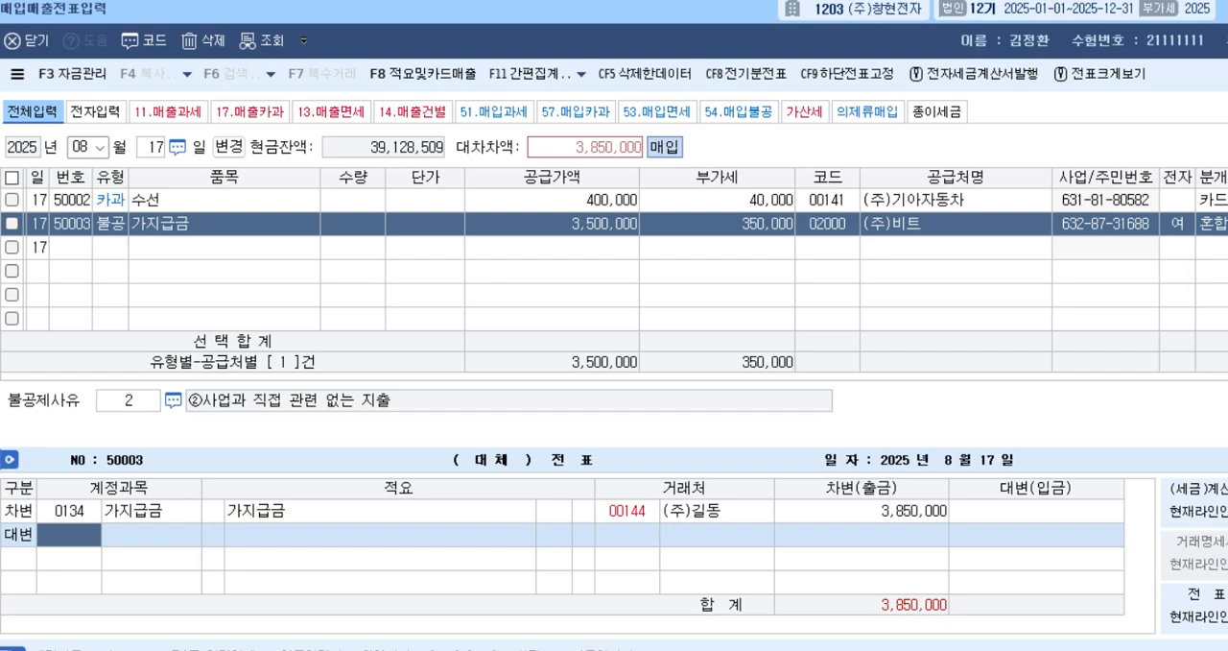
text(253)
key(Return)
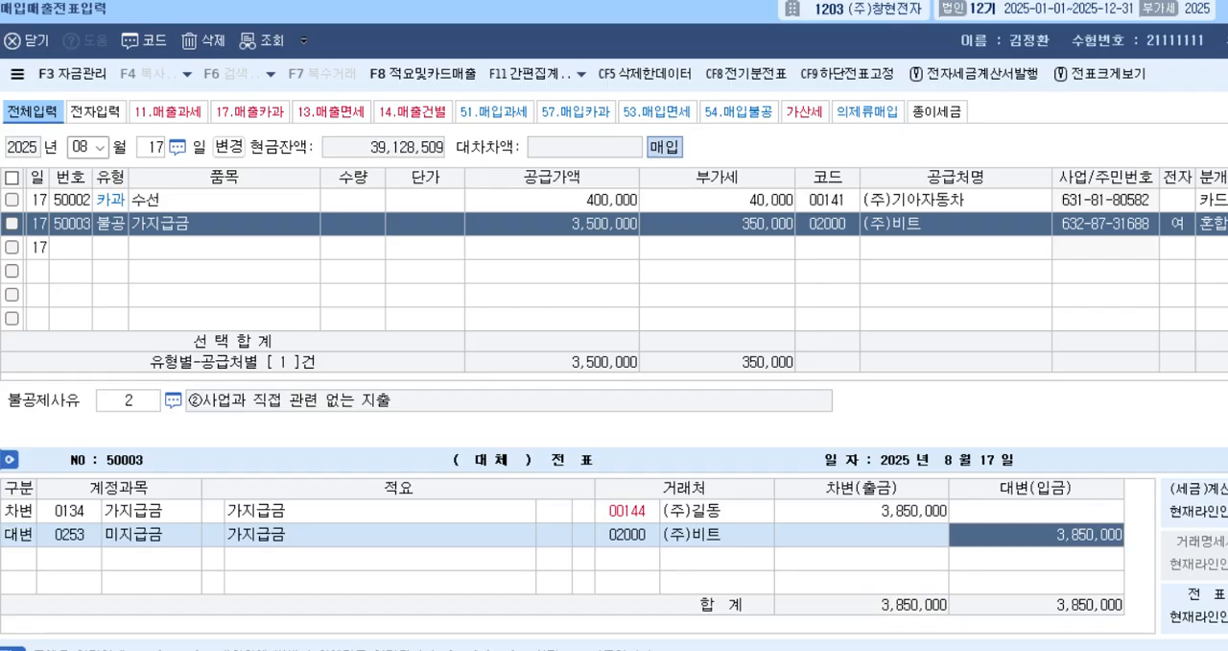
key(Return)
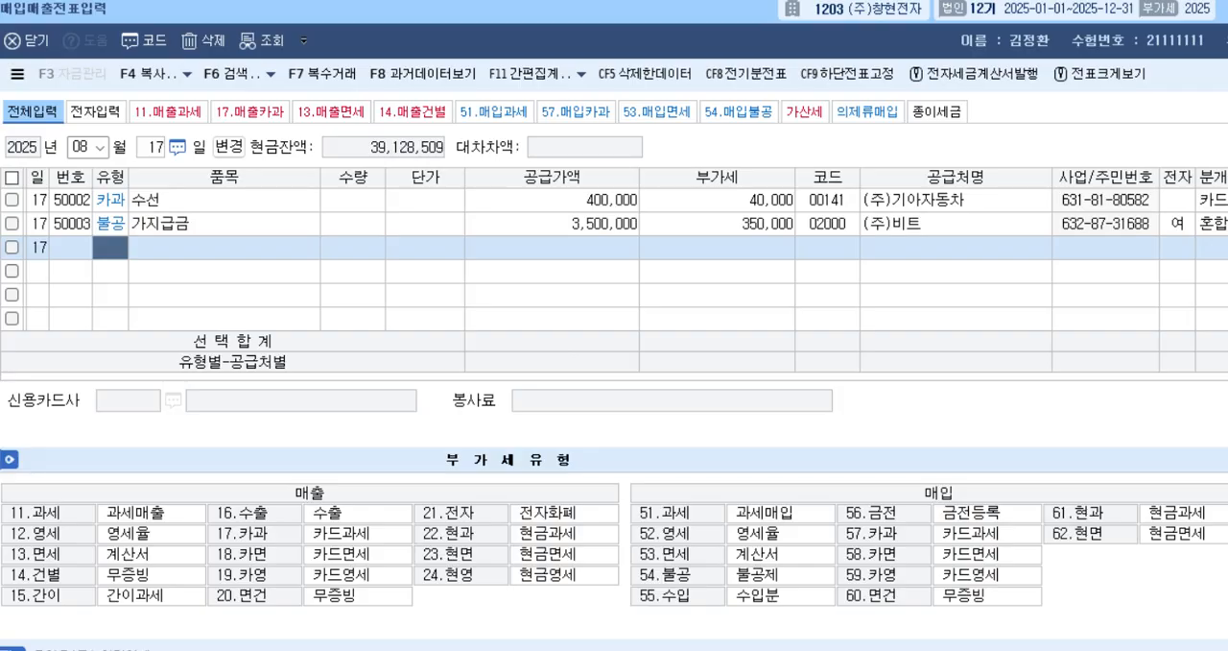
Switch the voucher date to August 19 and start a purchase row of type 54, 불공.
key(Escape)
text(19)
key(Return)
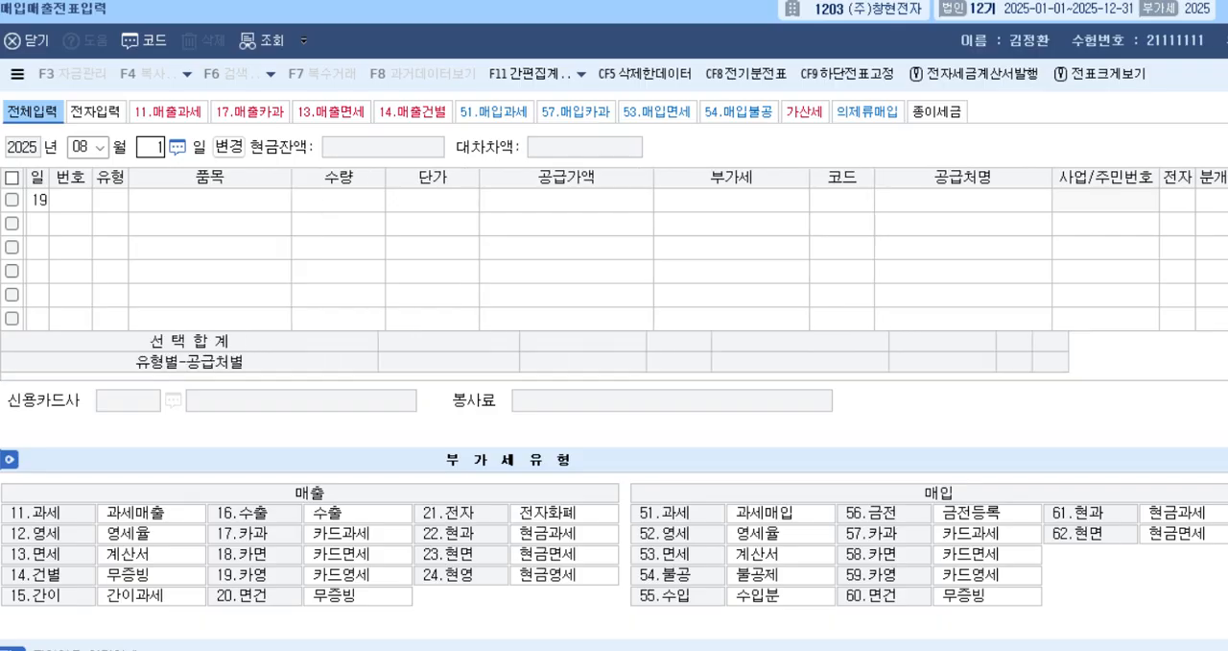
text(54)
key(Return)
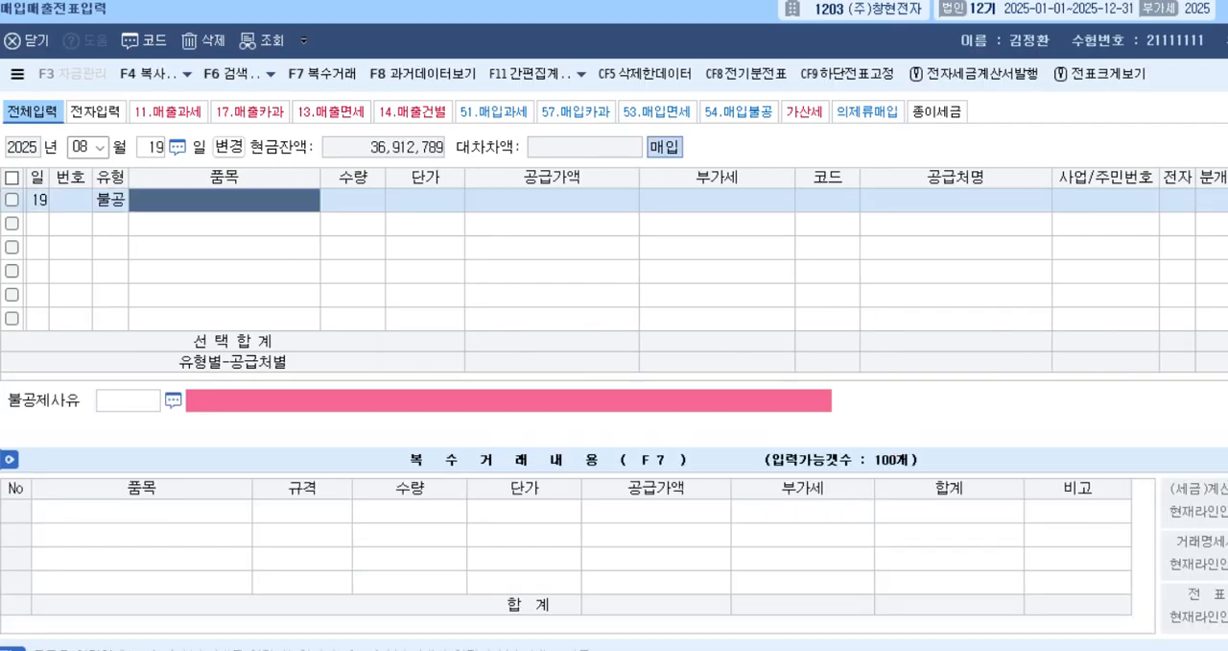
Enter 차수리 as the 품목 with a 공급가액 of 300,000, leaving 수량 and 단가 blank.
text(찰)
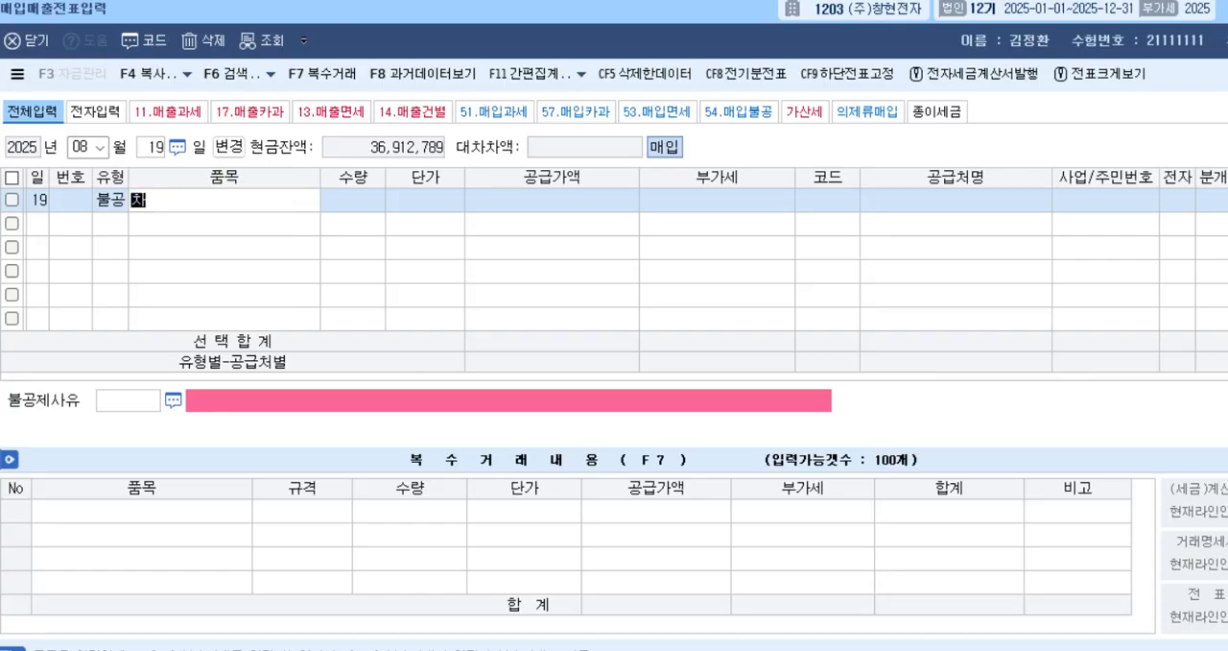
text(수리)
key(Return)
key(Return)
key(Return)
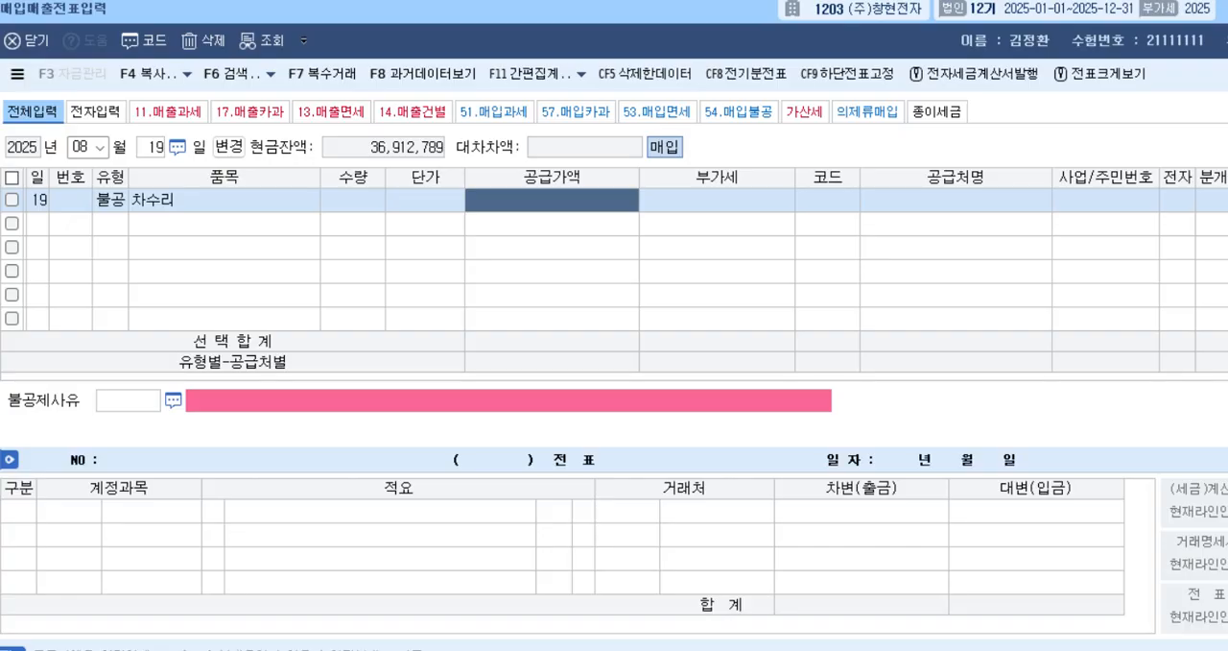
text(3000000)
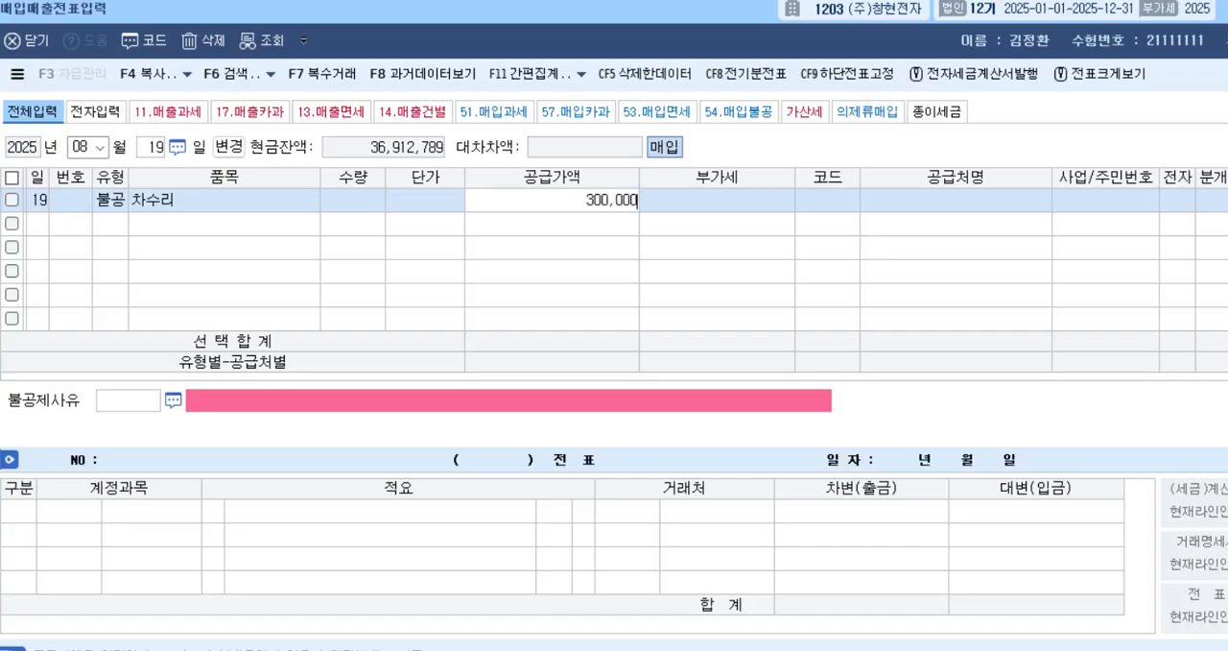
key(Return)
key(Return)
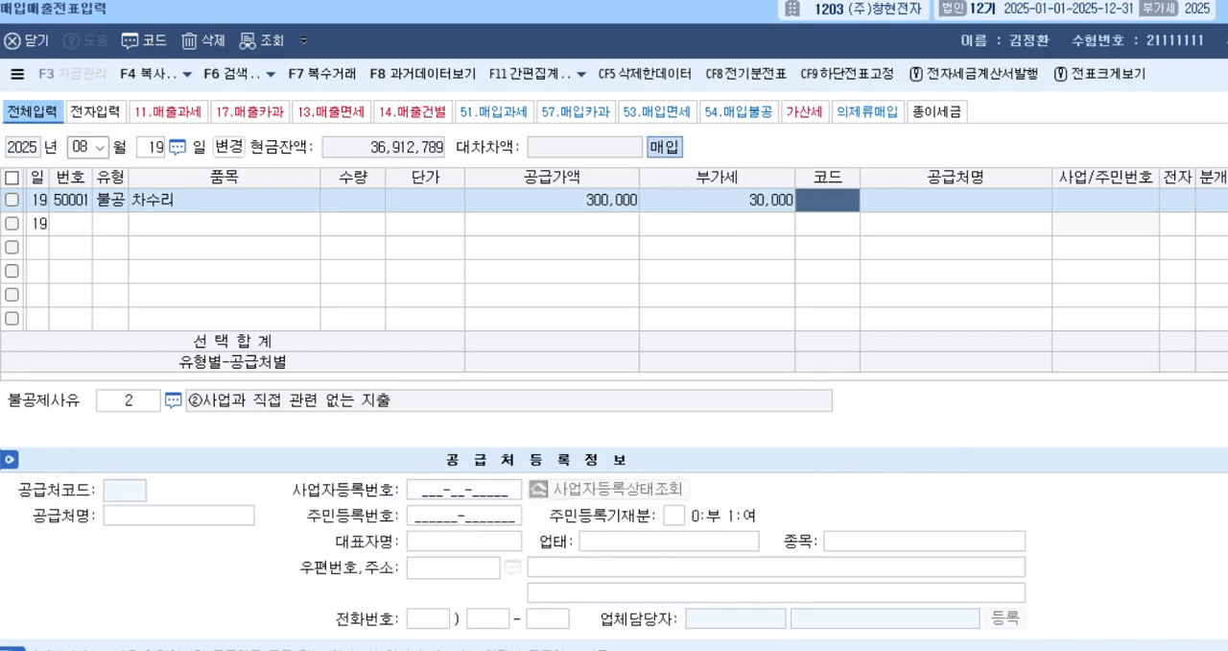
Look up 기아 to assign (주)기아자동차 as the 차수리 row's supplier, and mark 전자 as 여.
text(기아)
key(Return)
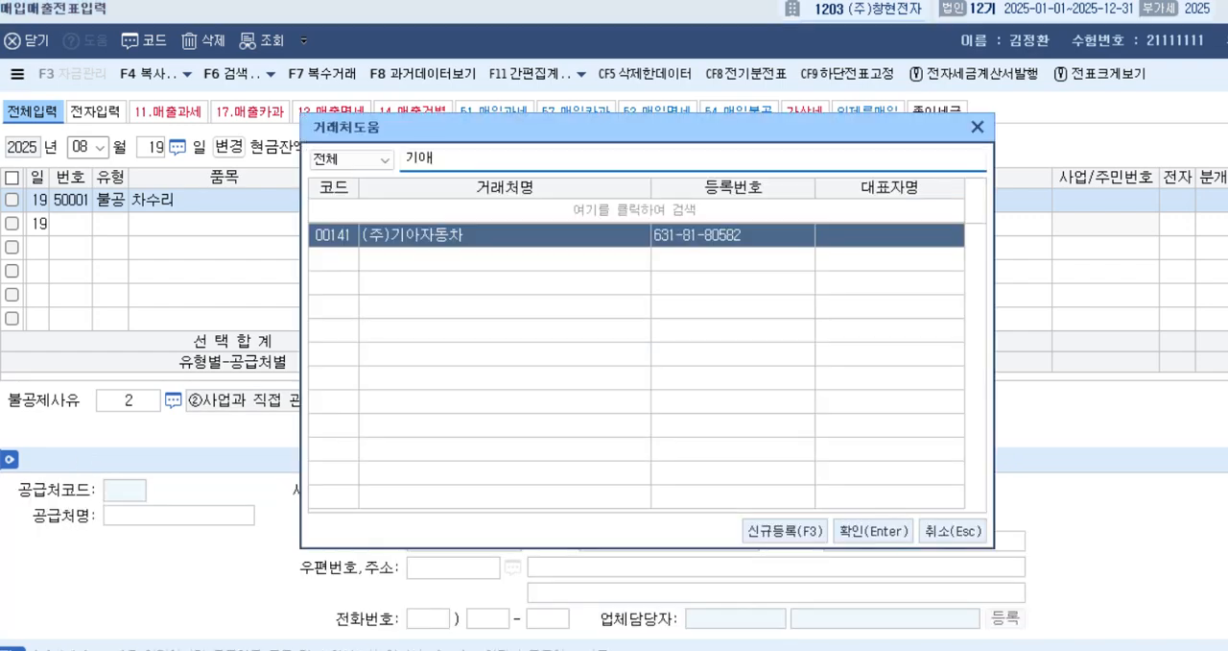
key(Return)
key(Return)
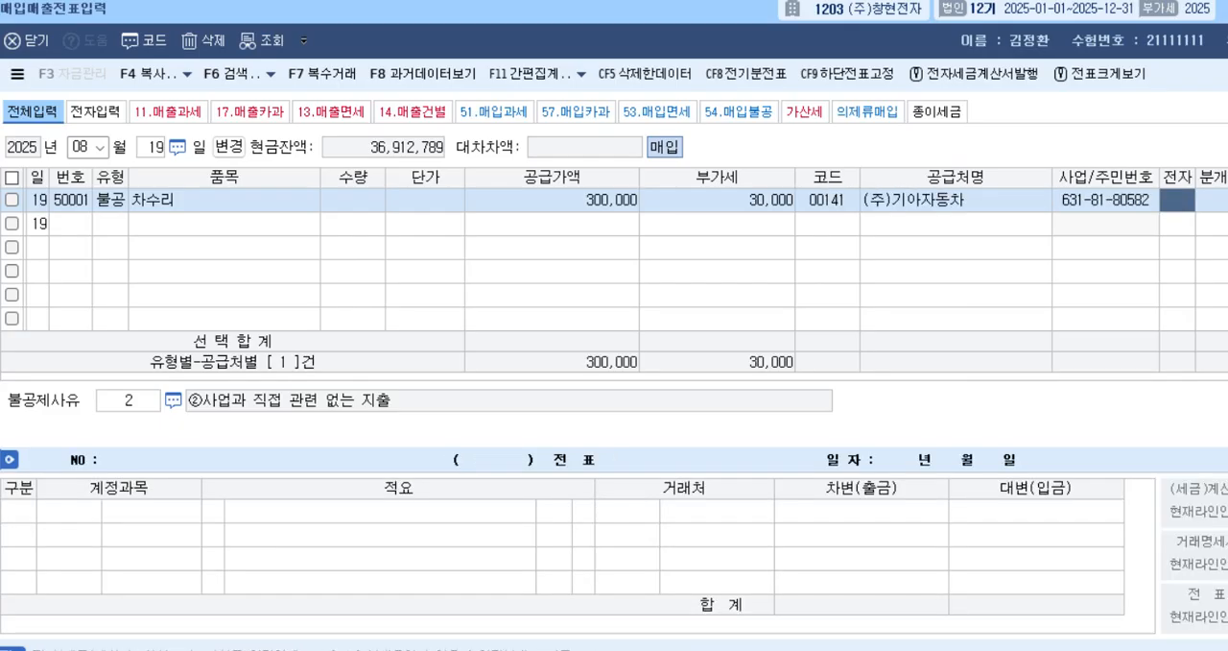
text(1)
key(Return)
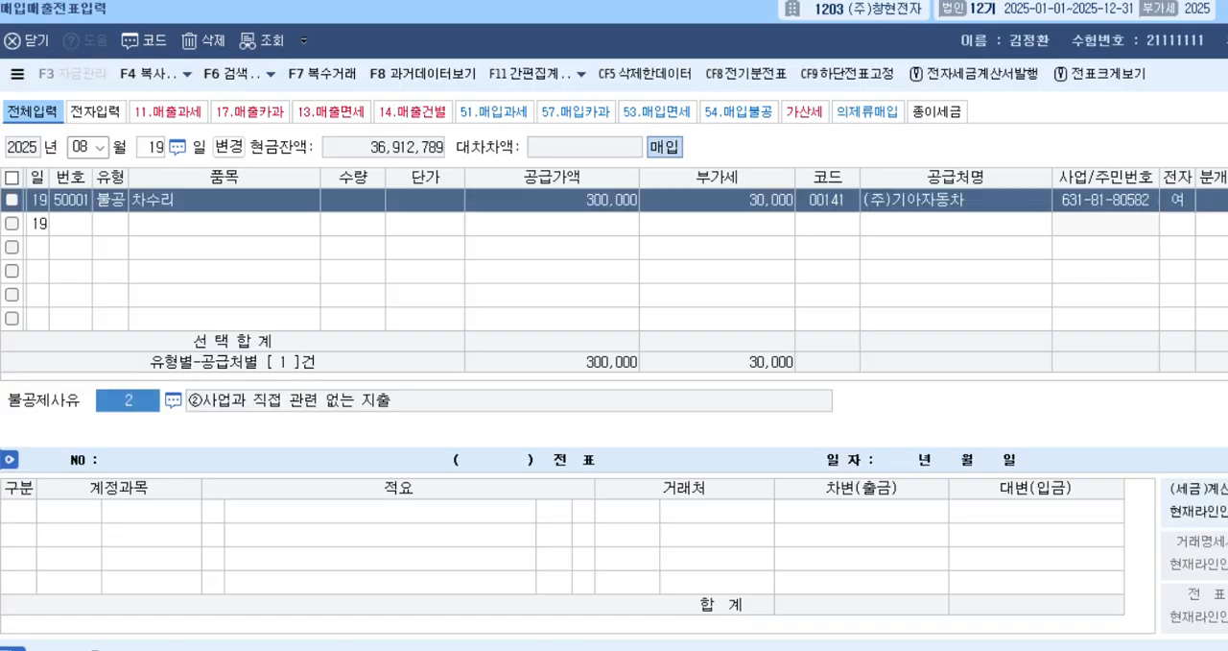
Select 3, 개별소비세법 제1조제2항제3호에 따른 자동차 구입·유지 및 임차, as the 차수리 row's 불공제사유.
key(F2)
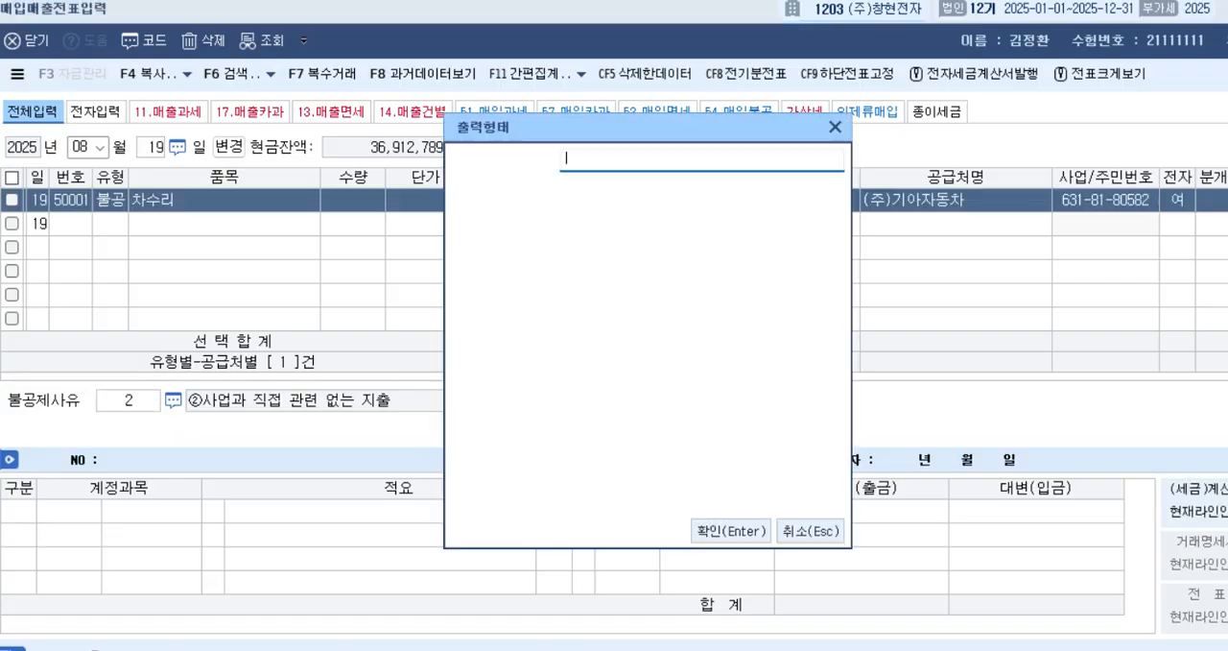
key(Down)
key(Down)
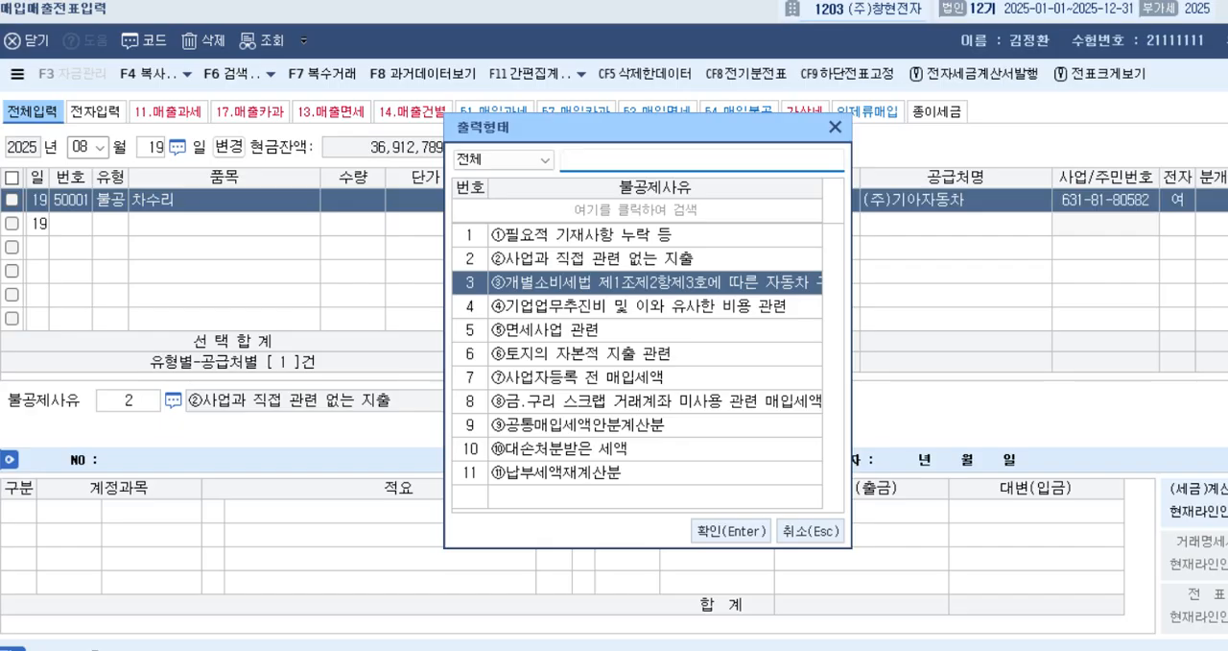
key(Return)
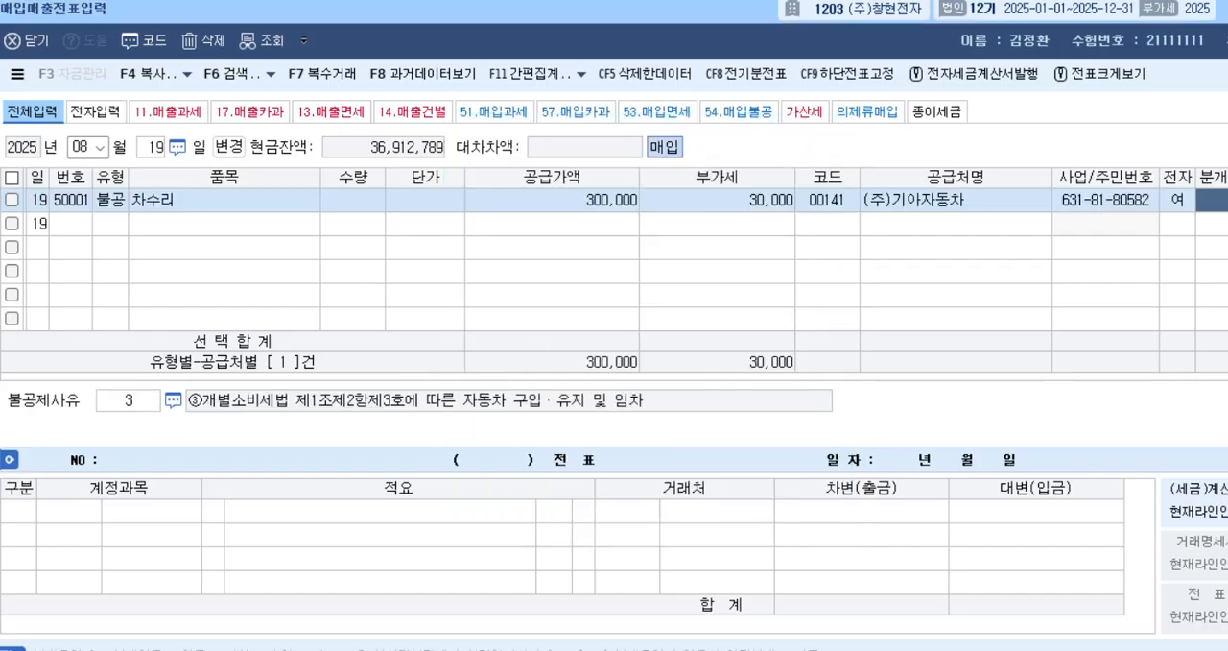
Set the 차수리 row's 분개 to 3, 혼합, and look up 차량 to assign debit account 0822 차량유지비 (판매관리비).
text(3)
key(Return)
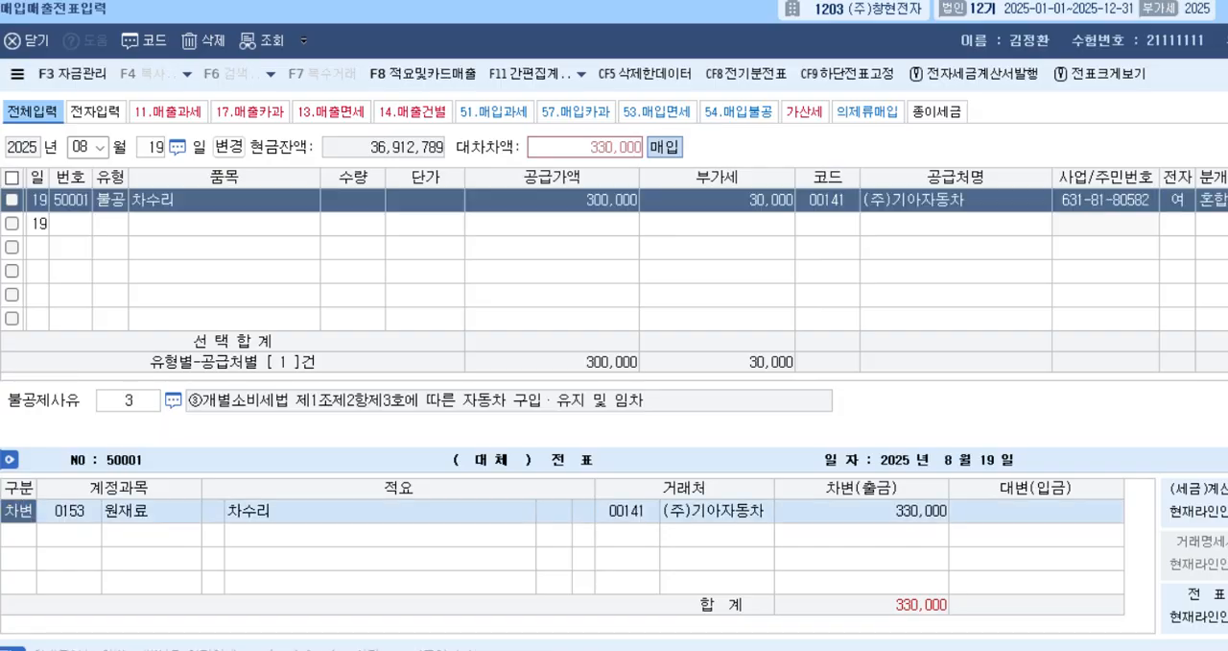
key(Return)
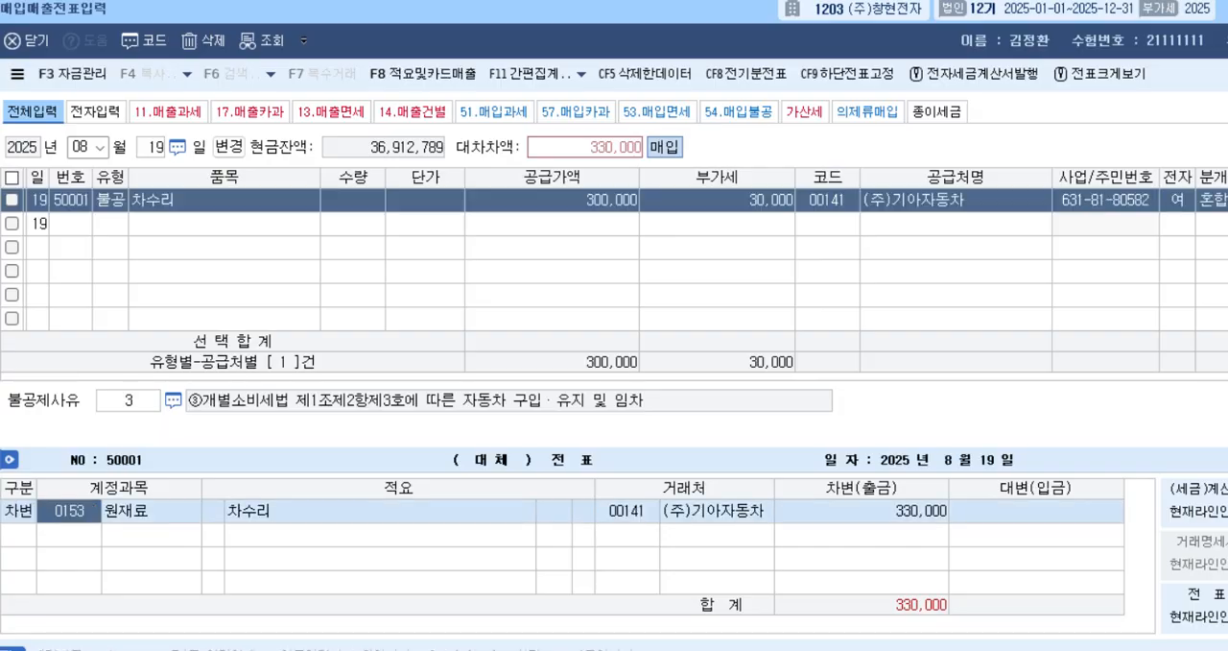
text(차량)
key(Return)
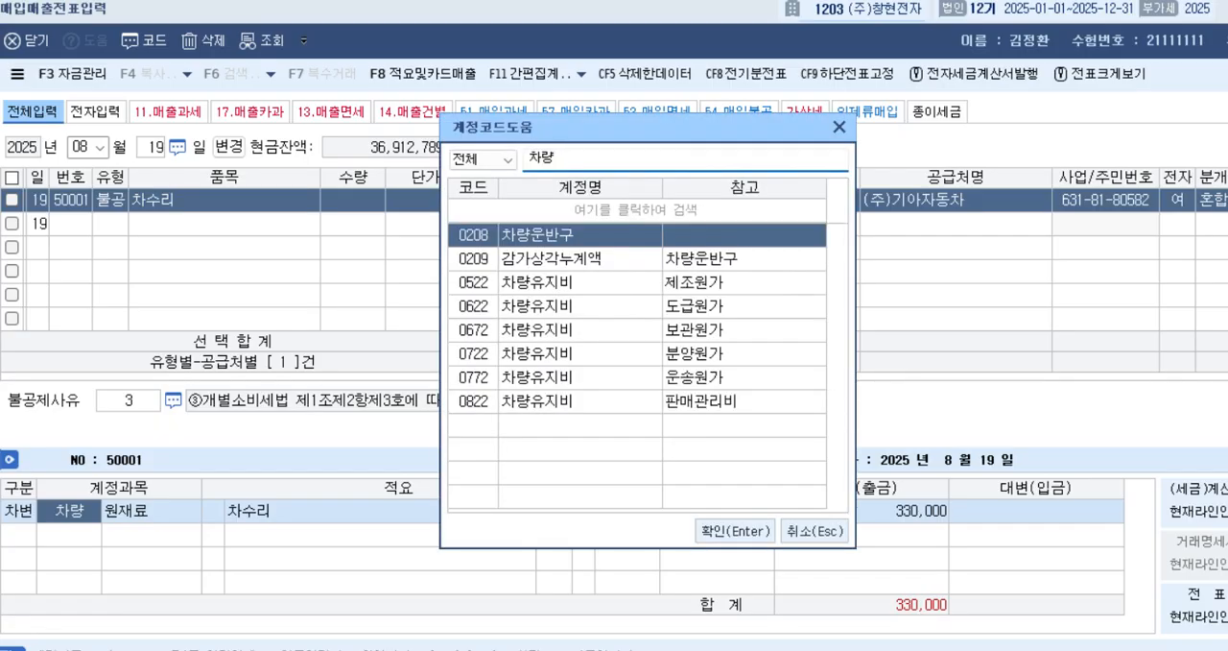
click(580, 401)
key(Return)
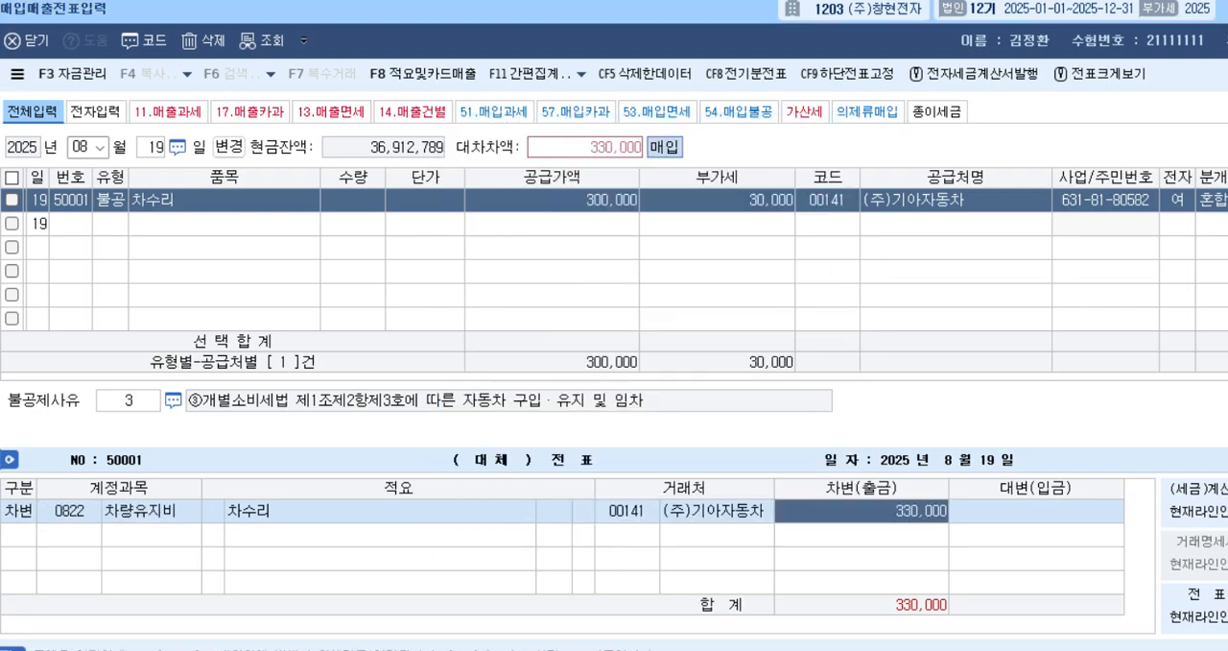
key(Return)
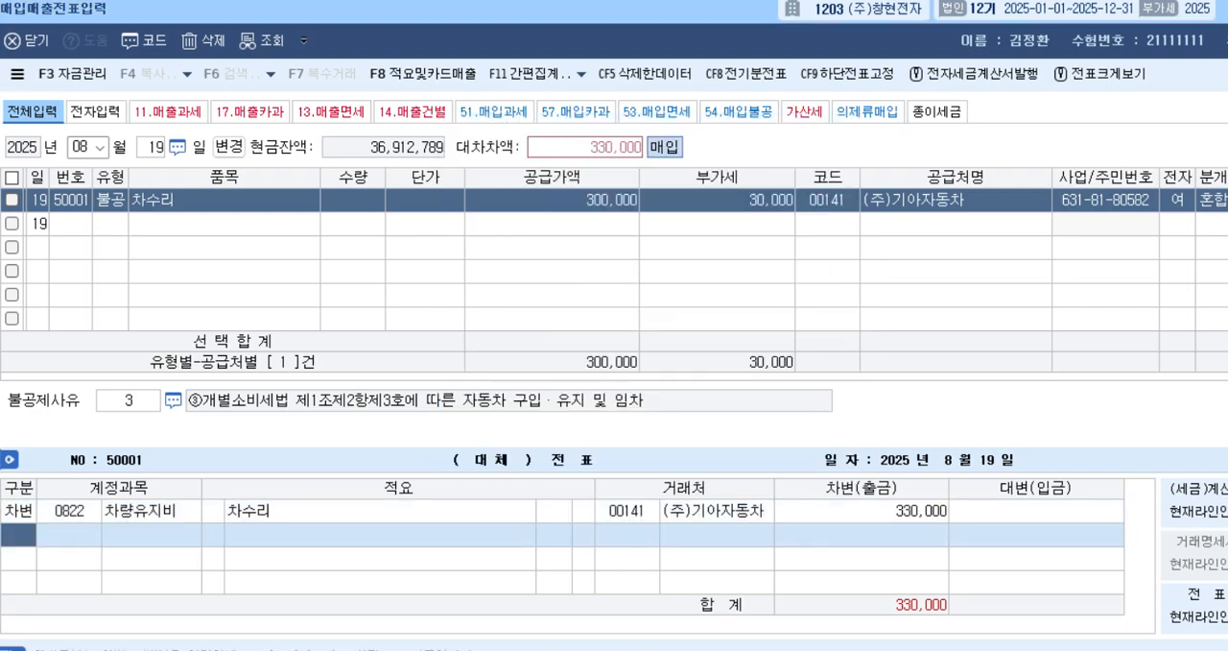
Add a 대변 line to account 102, 당좌예금, for 330,000 and complete the August 19 voucher.
text(4)
key(Return)
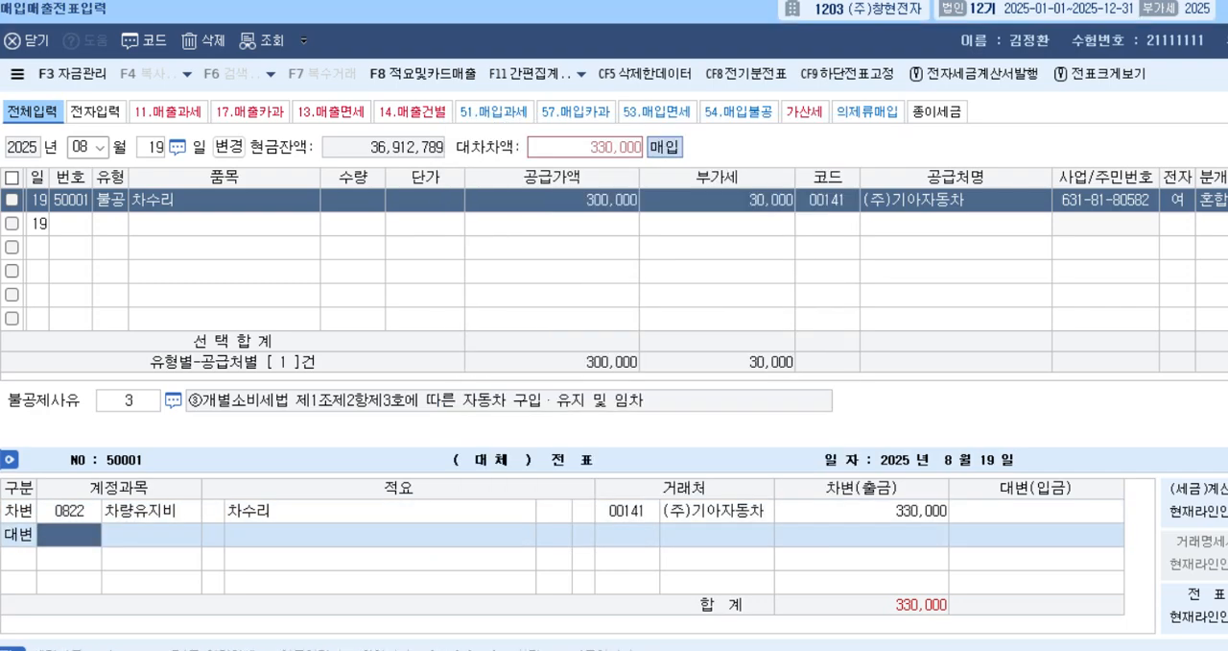
text(102)
key(Return)
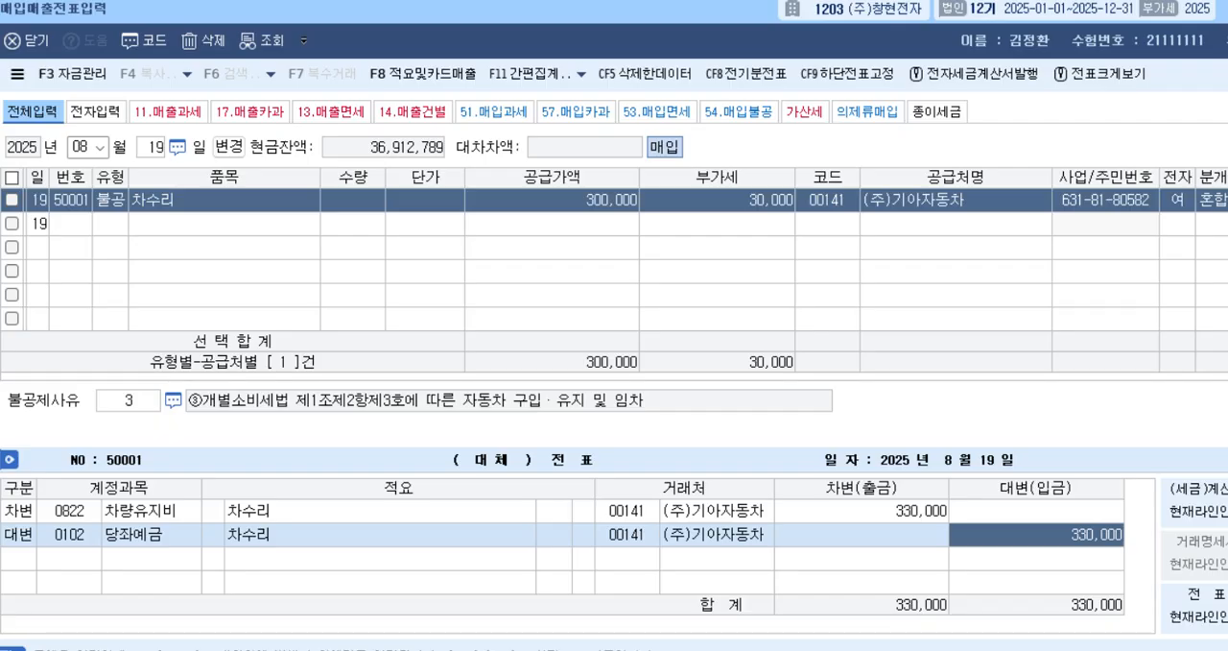
key(Return)
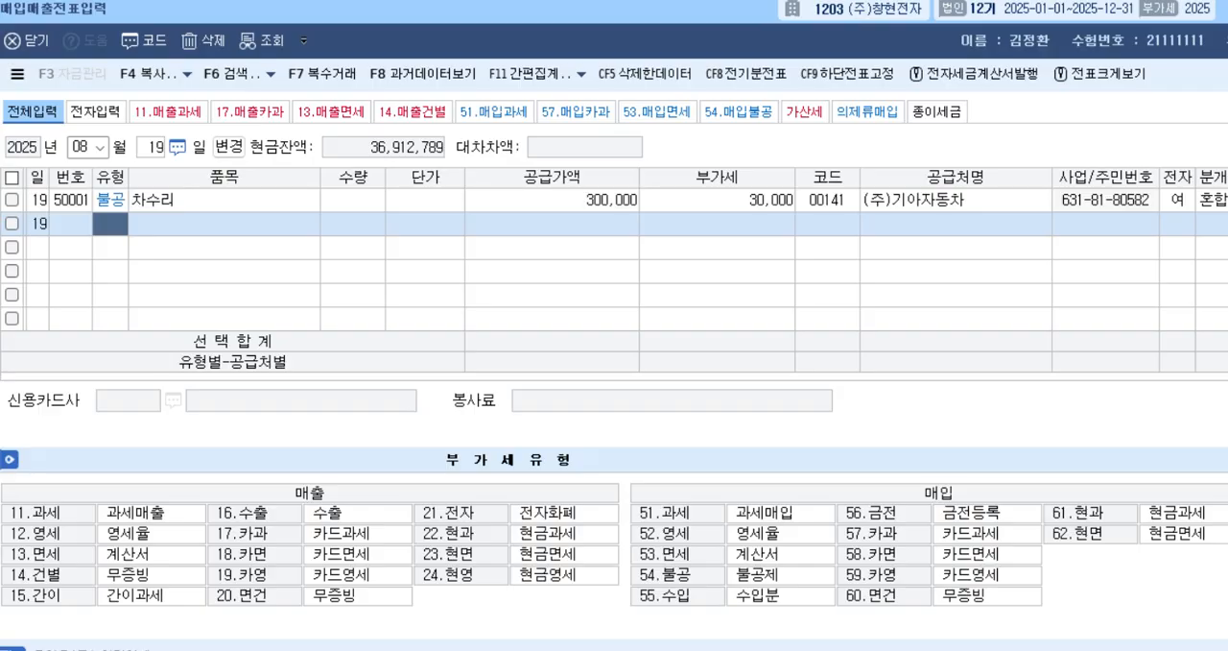
Switch the voucher date to August 20 and start a purchase row of type 55, 수입.
key(Escape)
text(20)
key(Return)
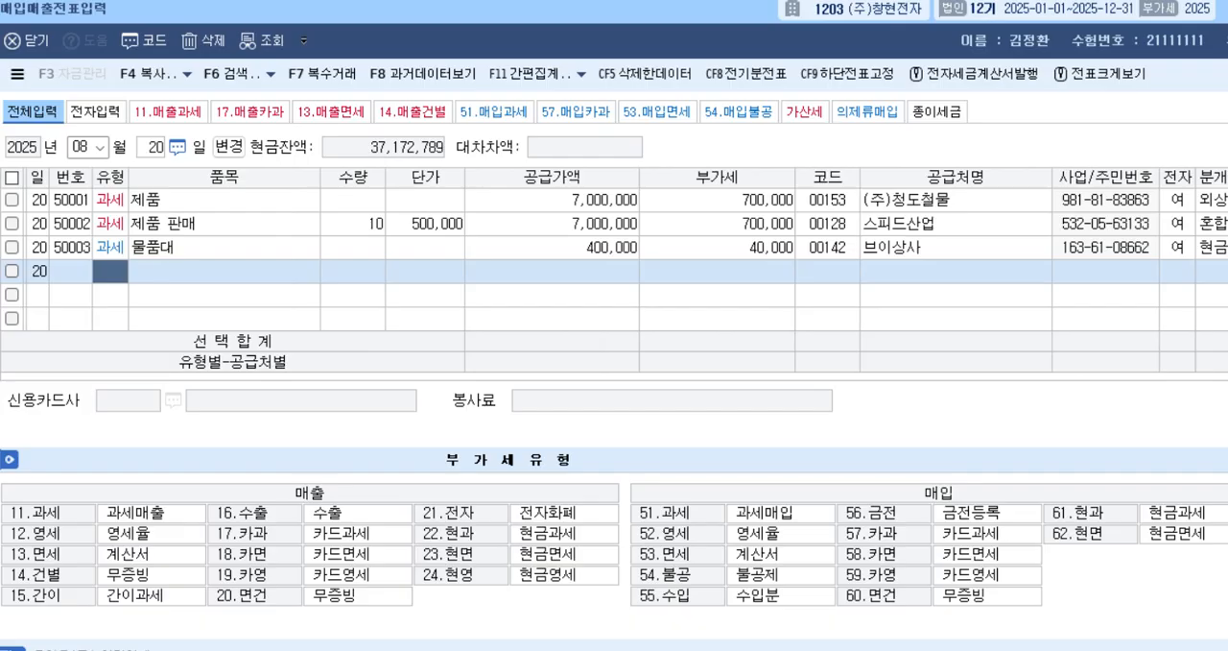
text(55)
key(Return)
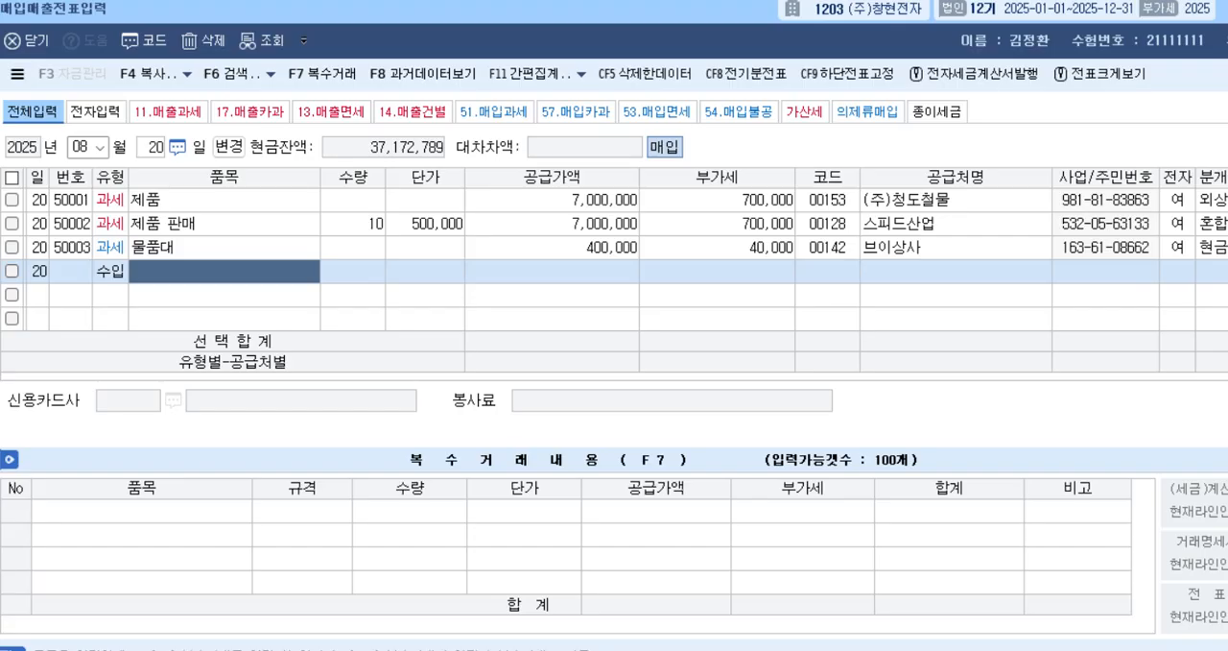
Enter 원재료 as the August 20 수입 row's 품목 with a 공급가액 of 21,000,000 and accept the calculated 부가세.
text(원재료)
key(Return)
key(Return)
key(Return)
key(Return)
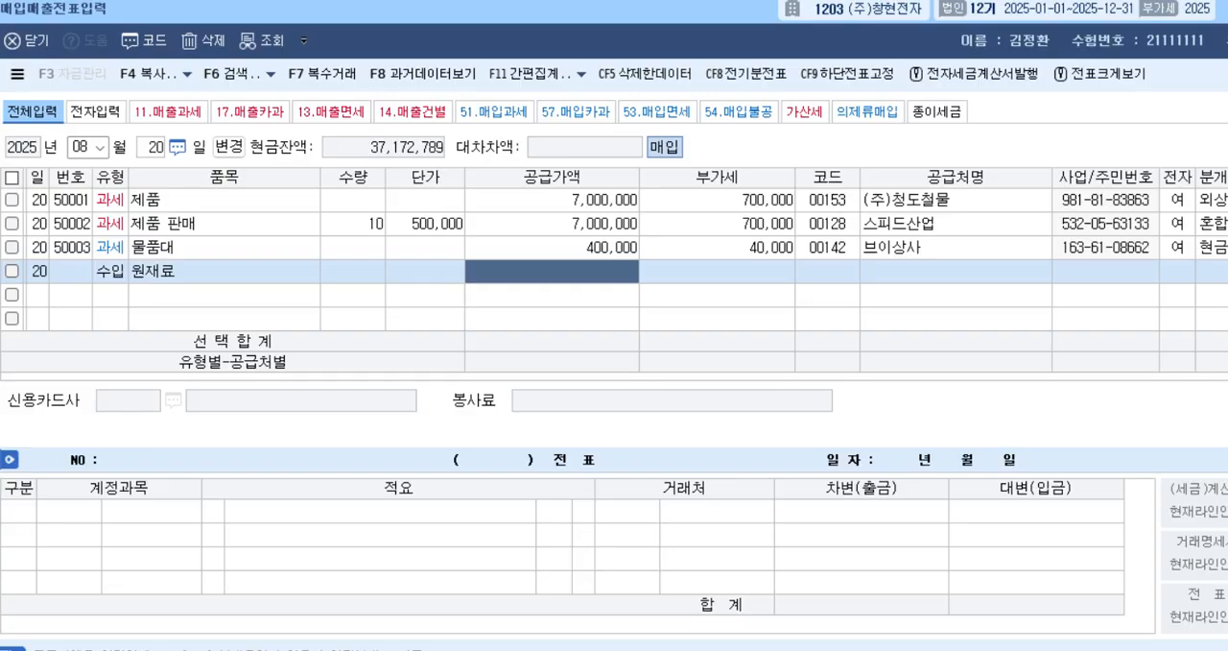
text(21000000)
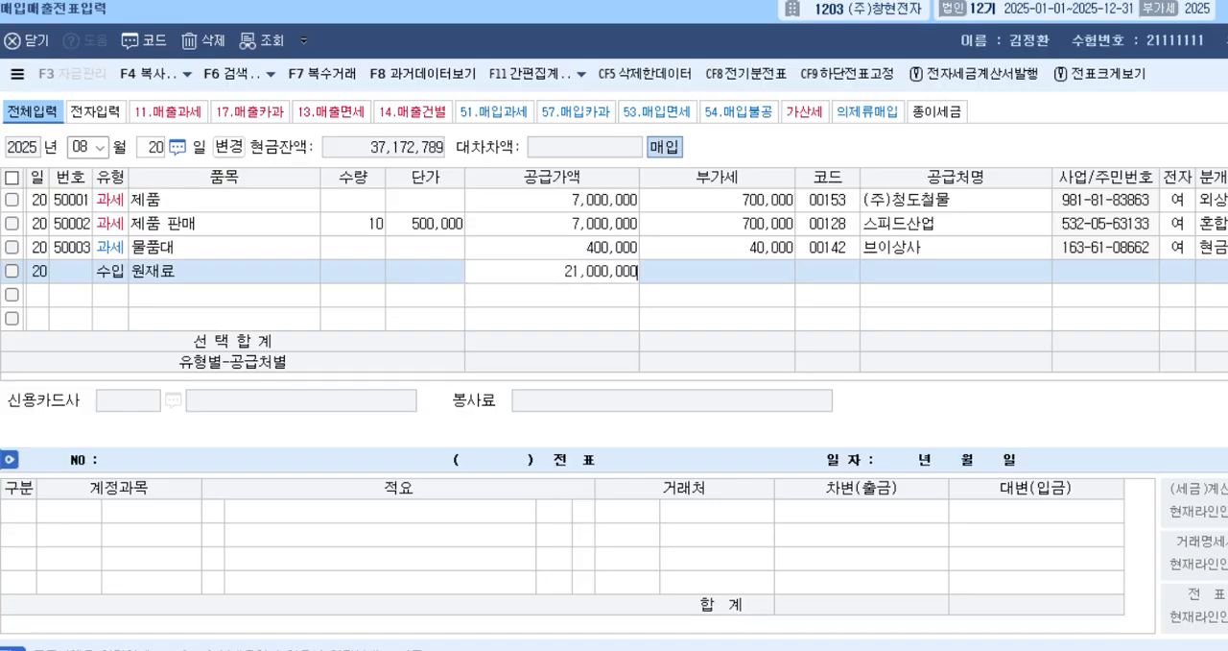
key(Return)
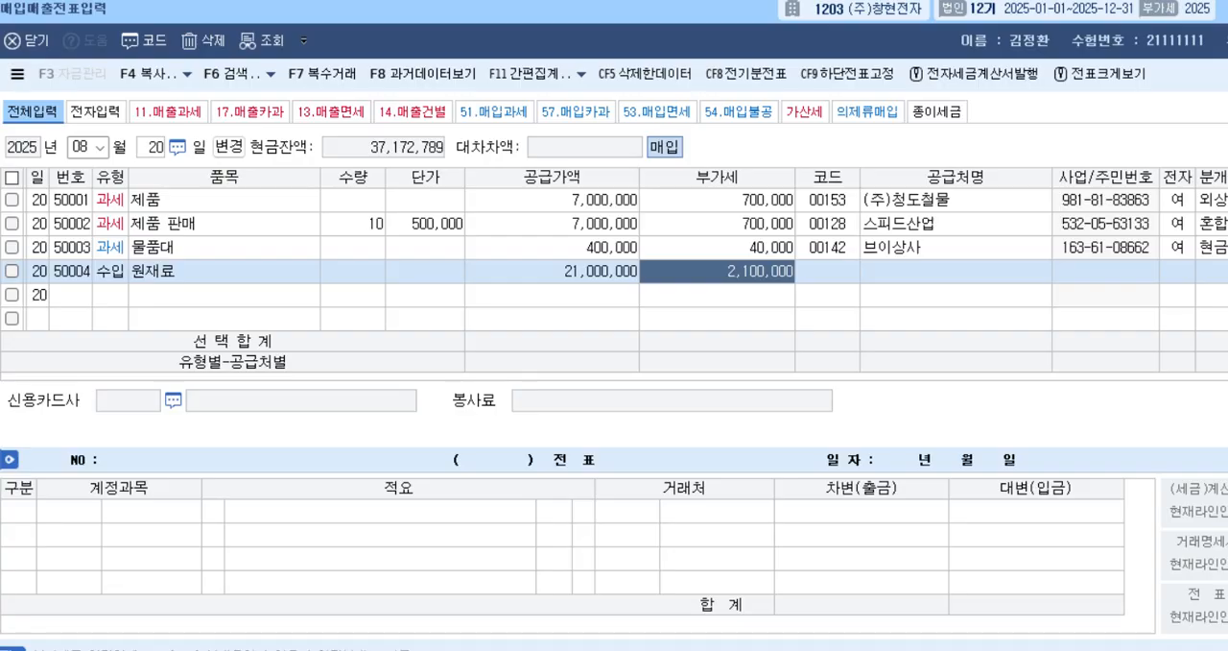
key(Return)
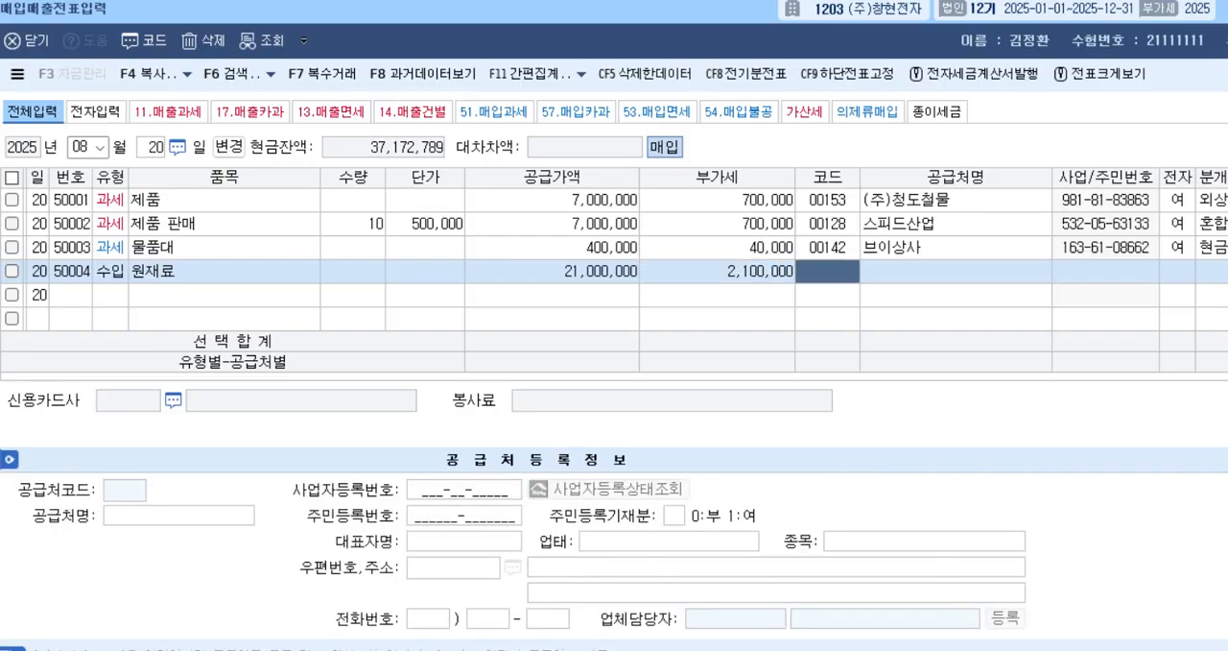
Look up 김포 to assign 김포세관 as the 수입 row's supplier and mark the row as 전자 여.
text(김포)
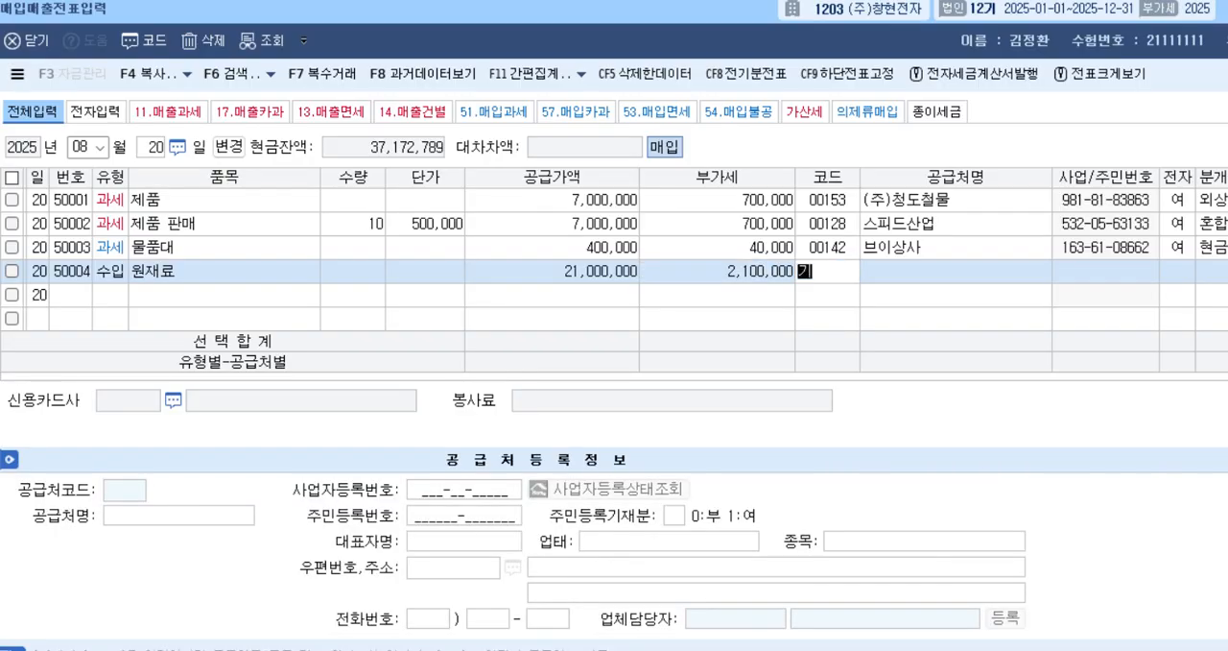
key(Return)
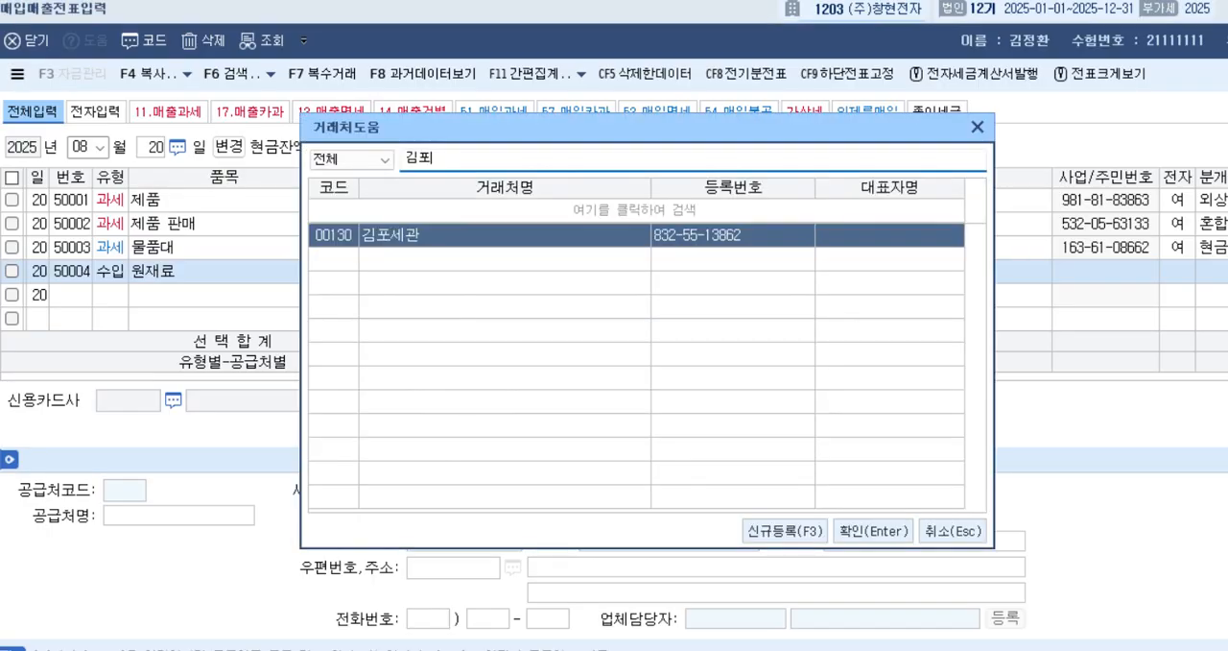
key(Return)
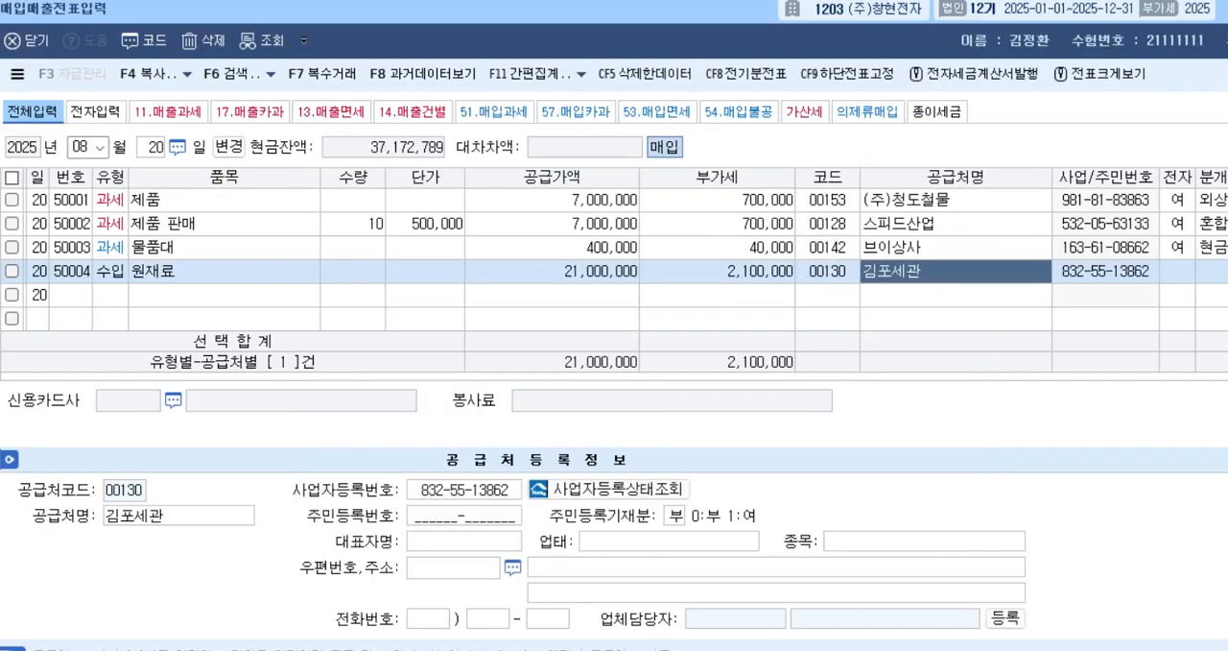
key(Return)
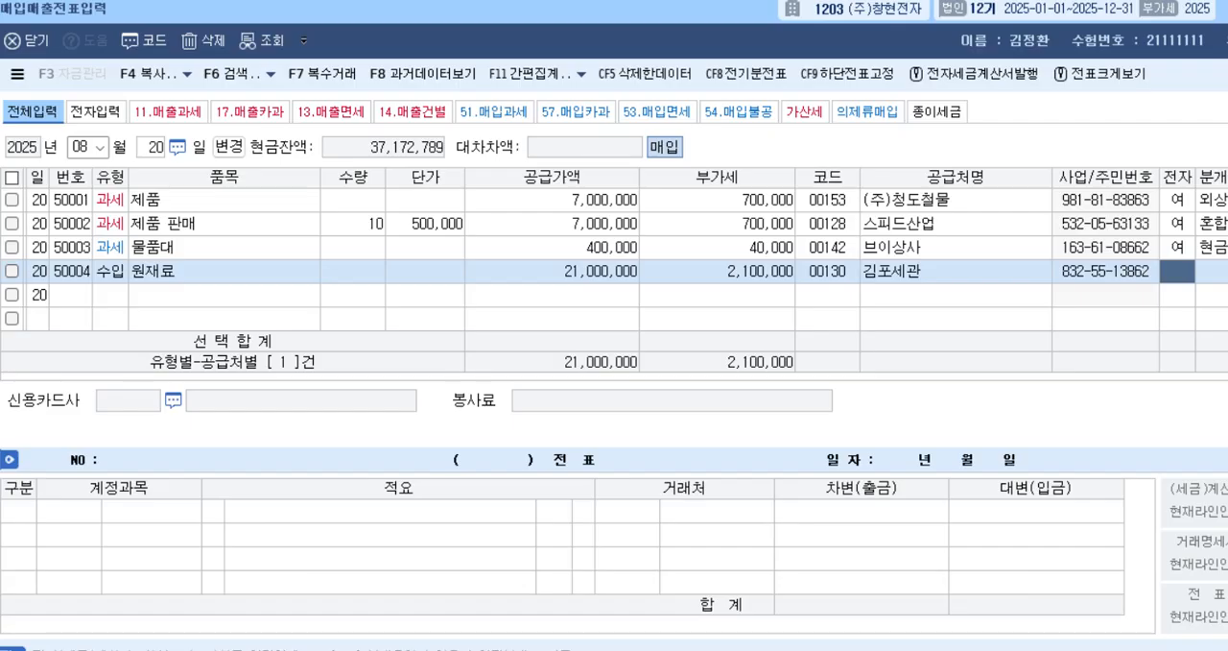
text(1)
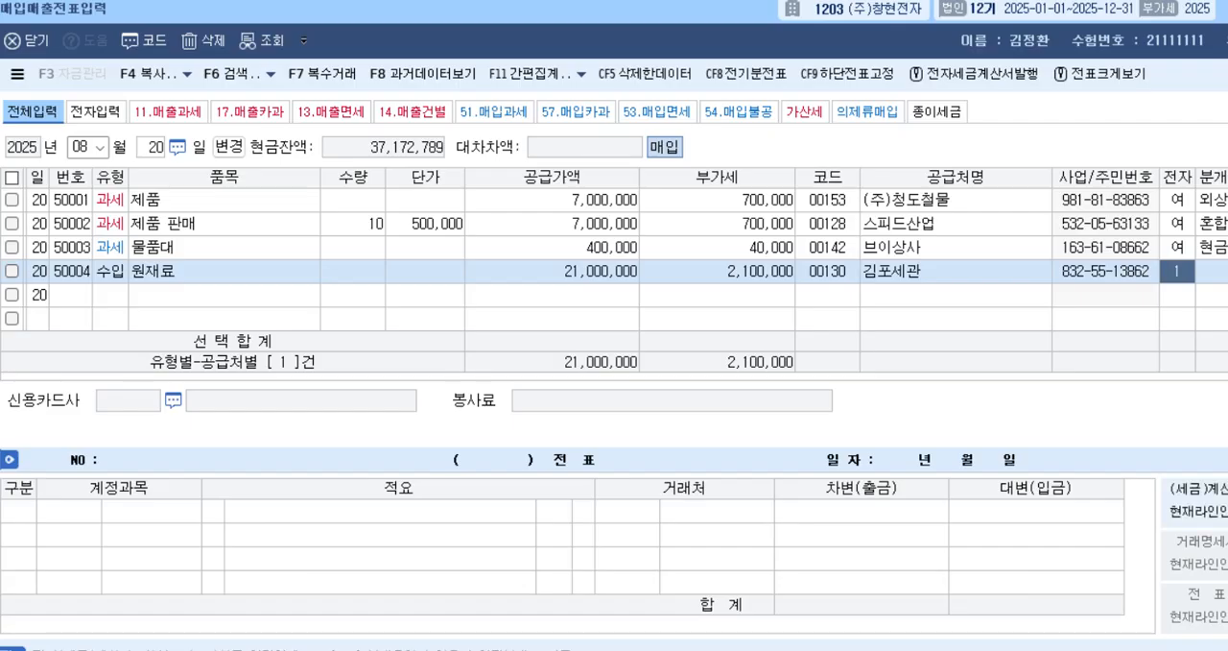
key(Return)
Set the 수입 row's 분개 to 3, 혼합, add a 대변 line to account 101, 현금, for 2,100,000, and complete the voucher.
text(3)
key(Return)
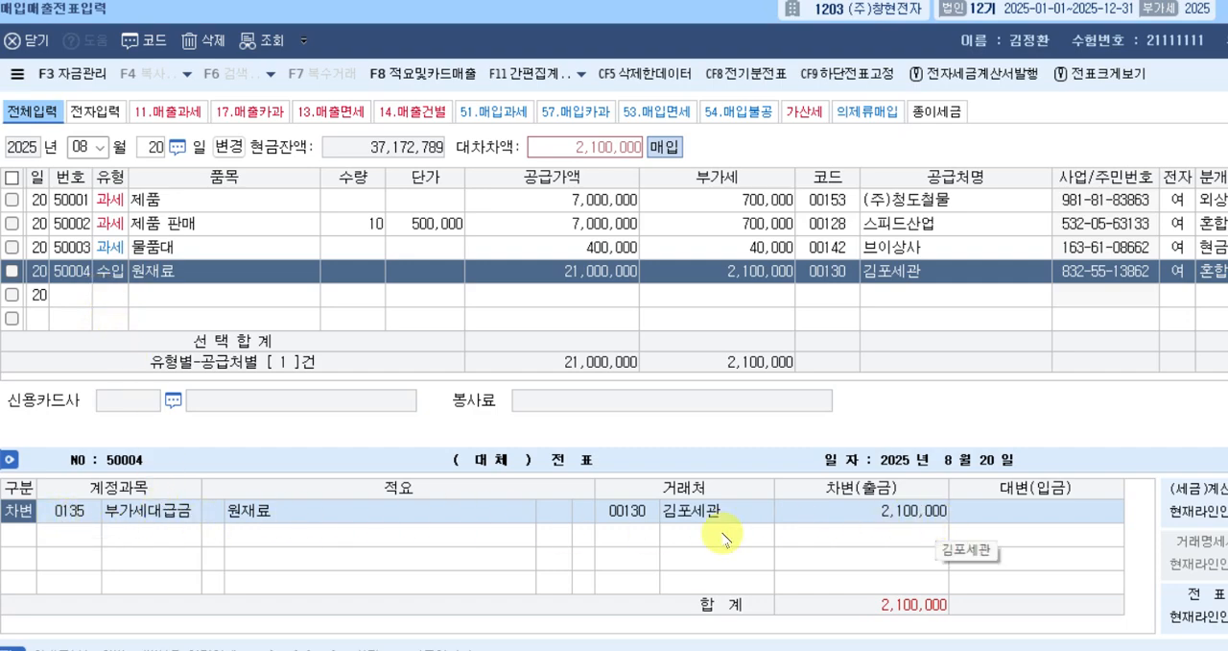
click(857, 541)
text(4)
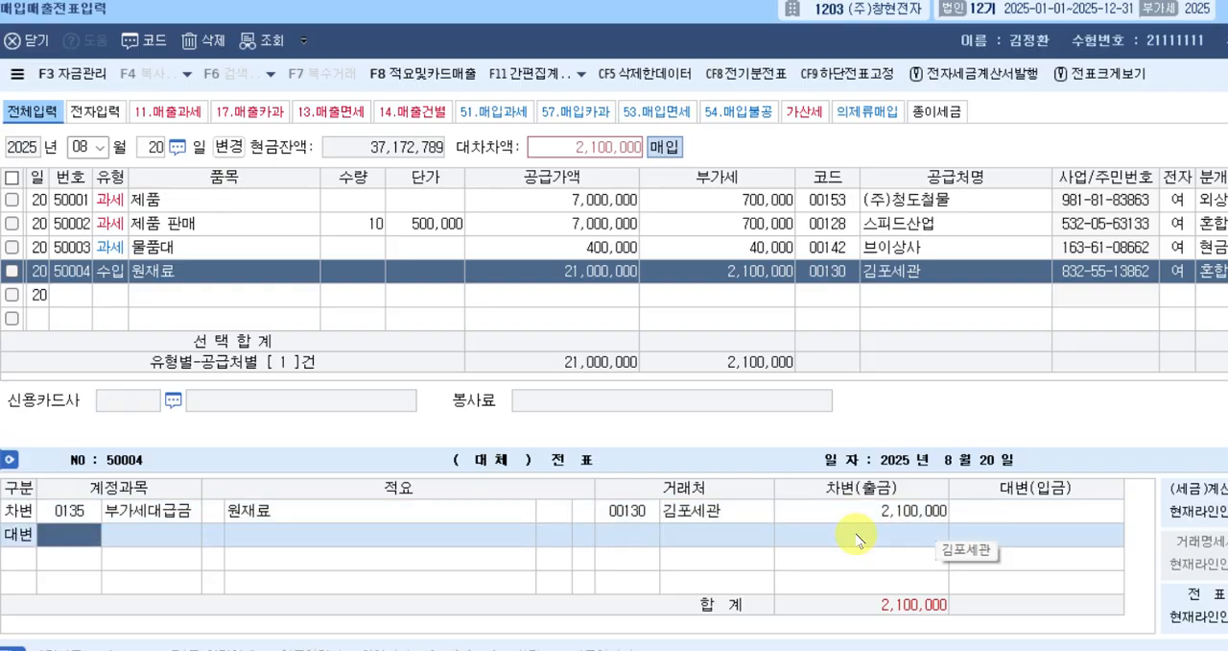
text(101)
key(Return)
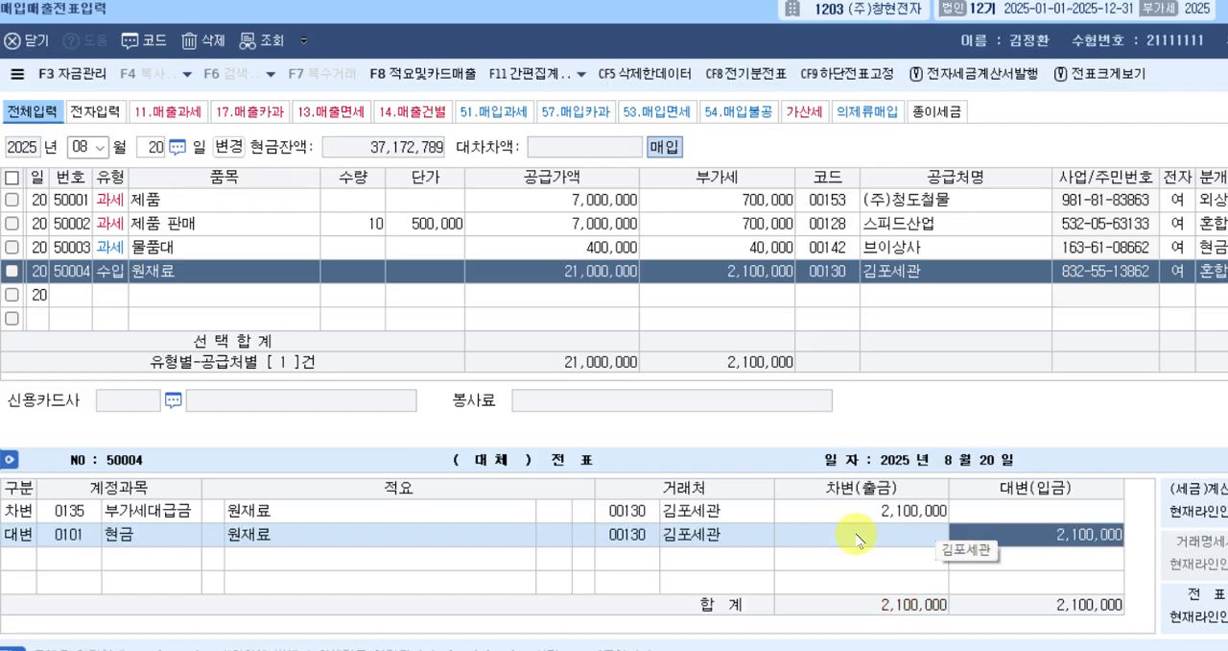
key(Return)
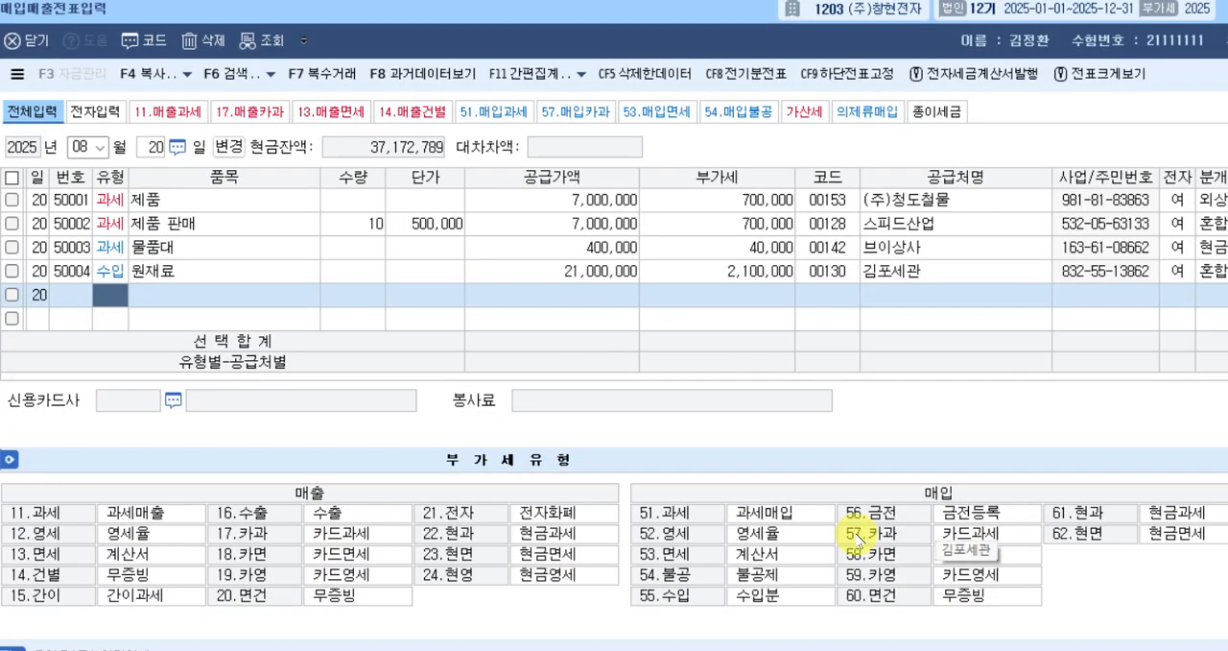
Switch the voucher date to August 21 and start a purchase row of type 57, 카과, with 원재료 as the 품목.
key(Escape)
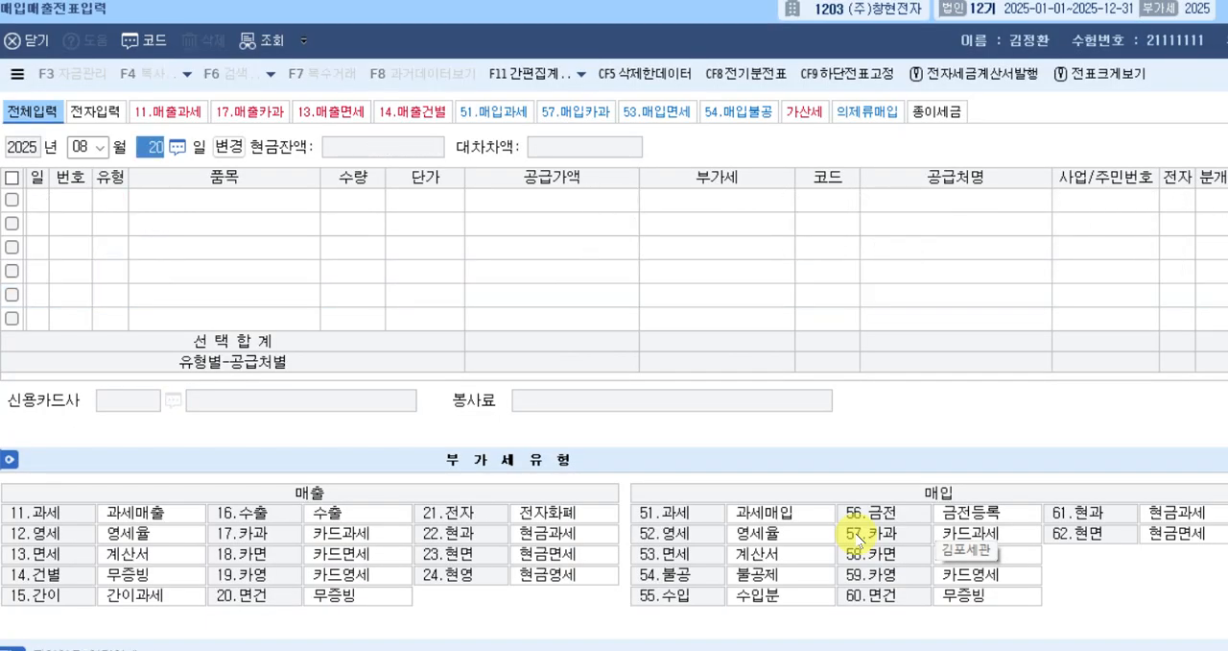
text(21)
key(Return)
key(Return)
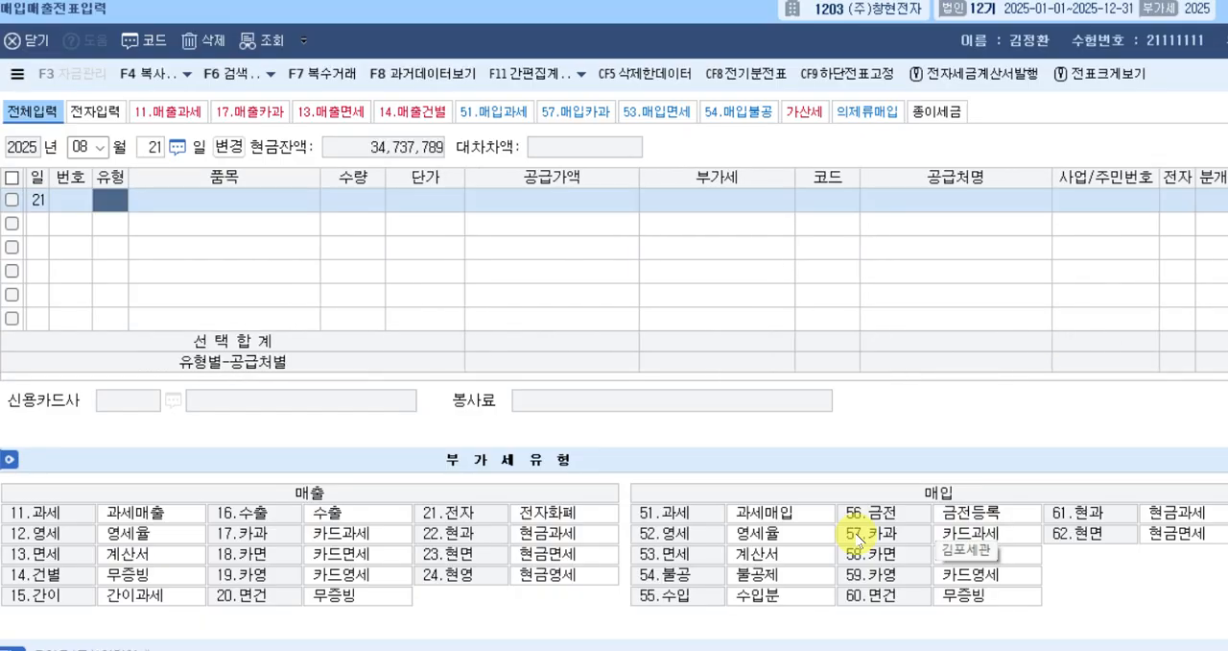
text(57)
key(Return)
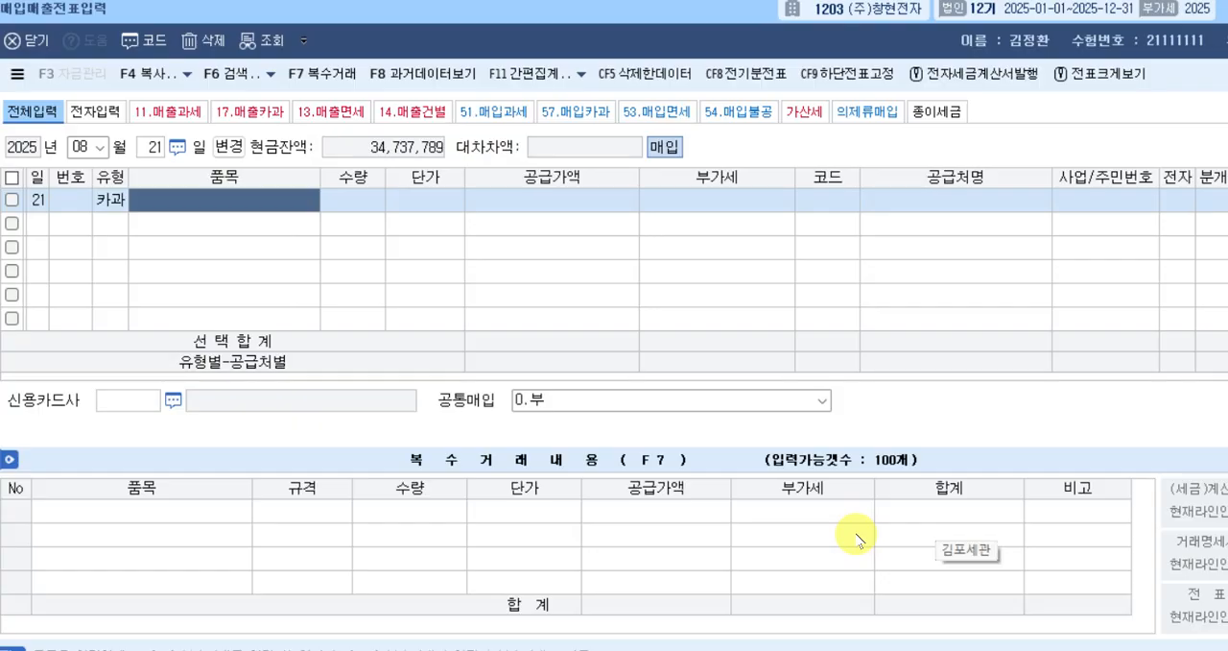
text(원재료)
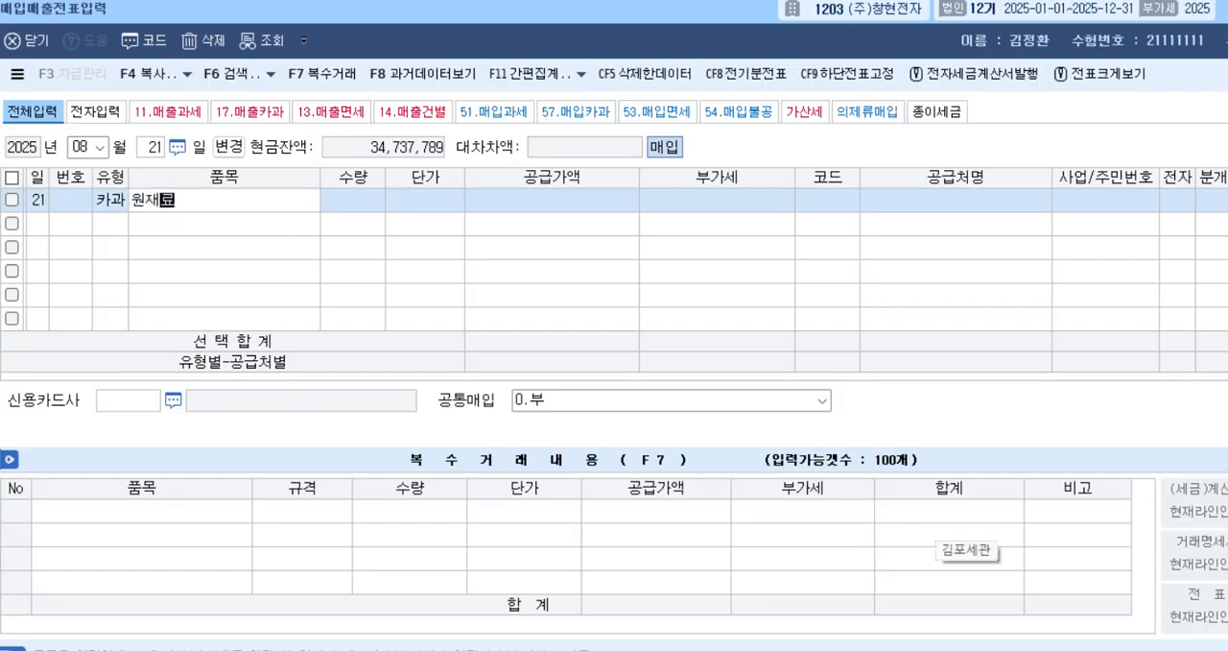
key(Return)
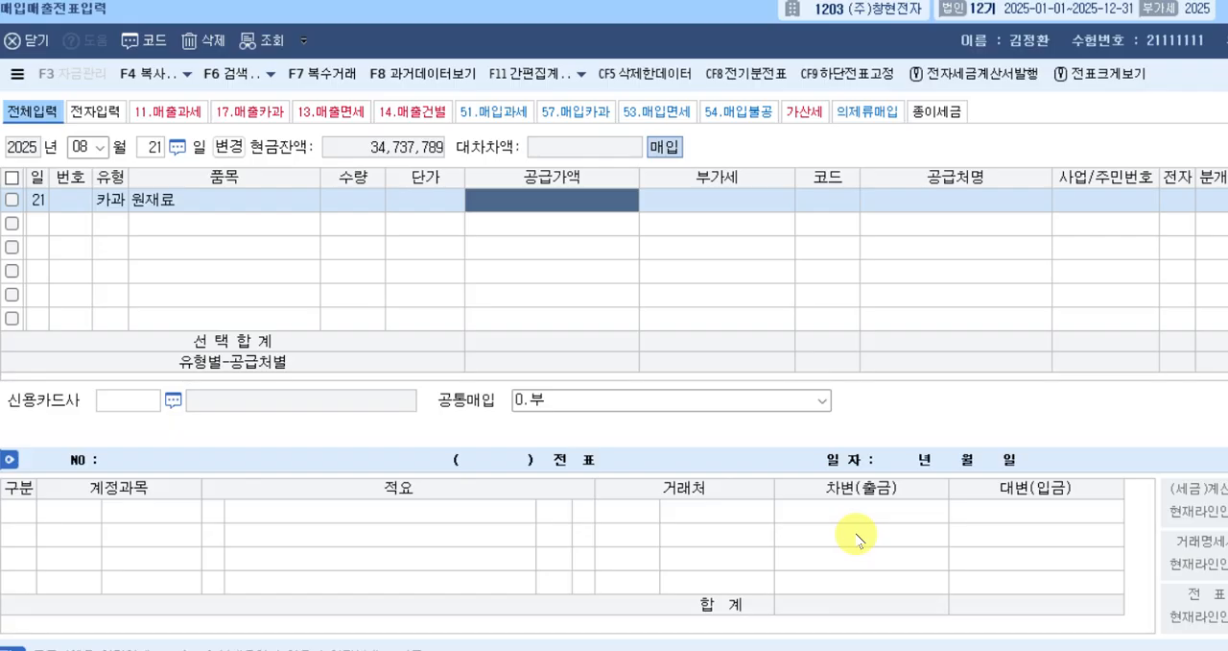
Try entering 10,000,000 and 11,000,000 as the 카과 row's 공급가액.
text(11600000)
key(BackSpace)
key(BackSpace)
key(BackSpace)
key(BackSpace)
key(BackSpace)
key(BackSpace)
key(BackSpace)
key(BackSpace)
key(BackSpace)
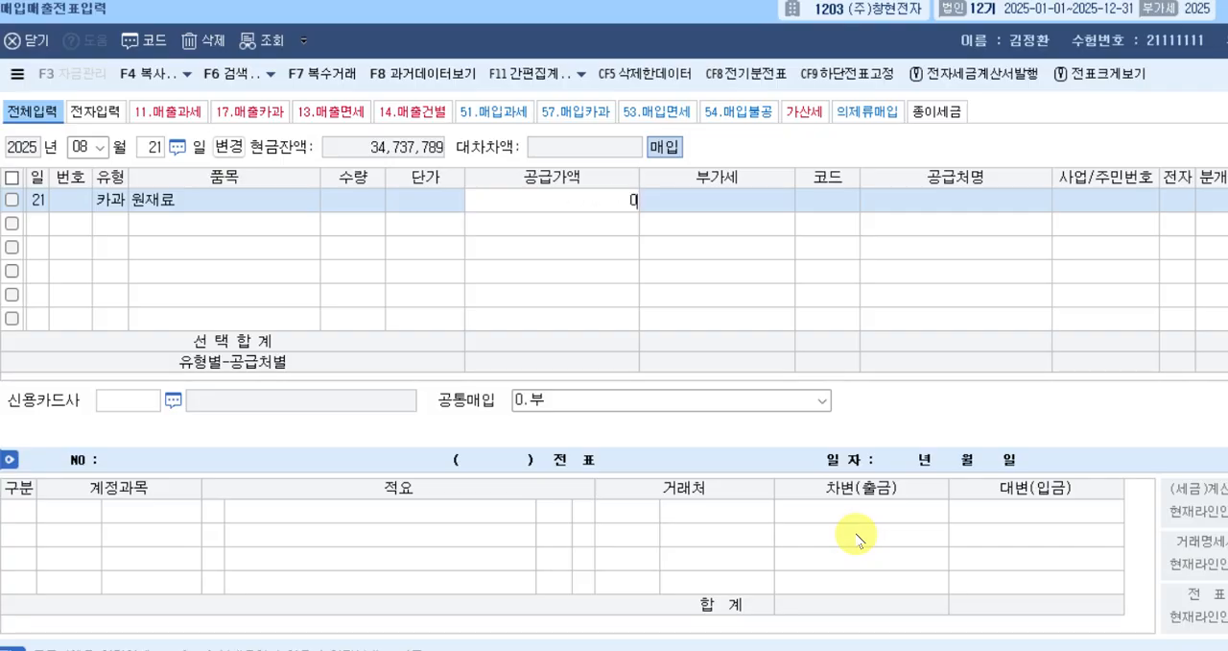
text(10000000)
key(Return)
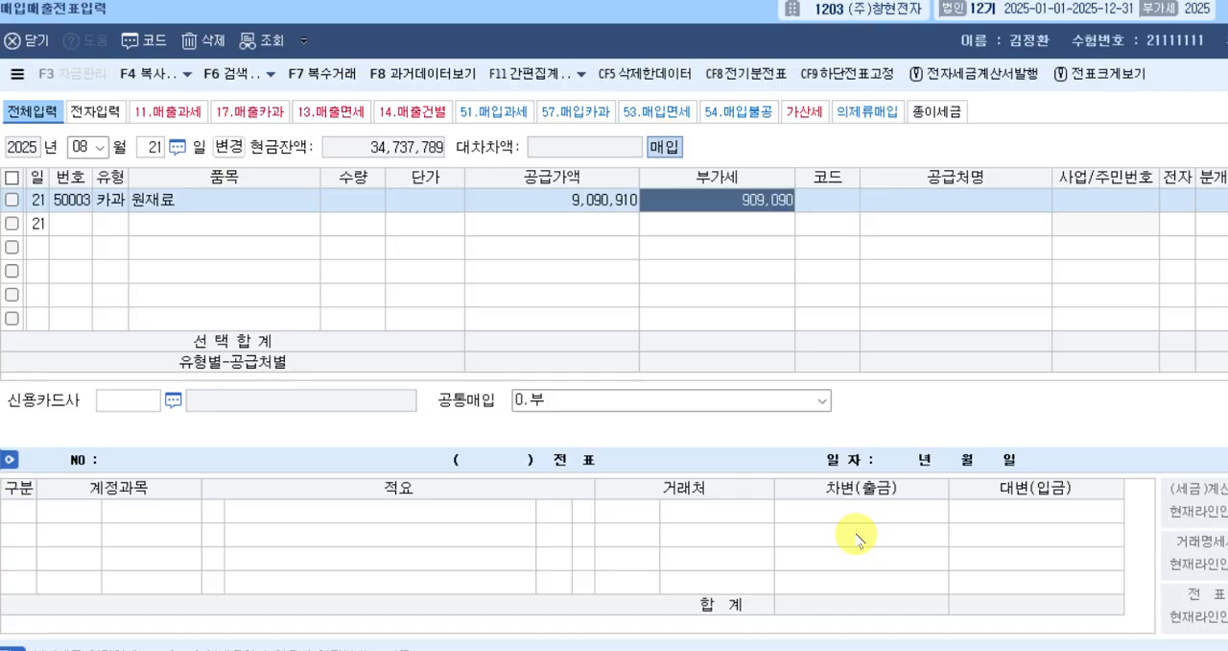
key(Left)
text(11000000)
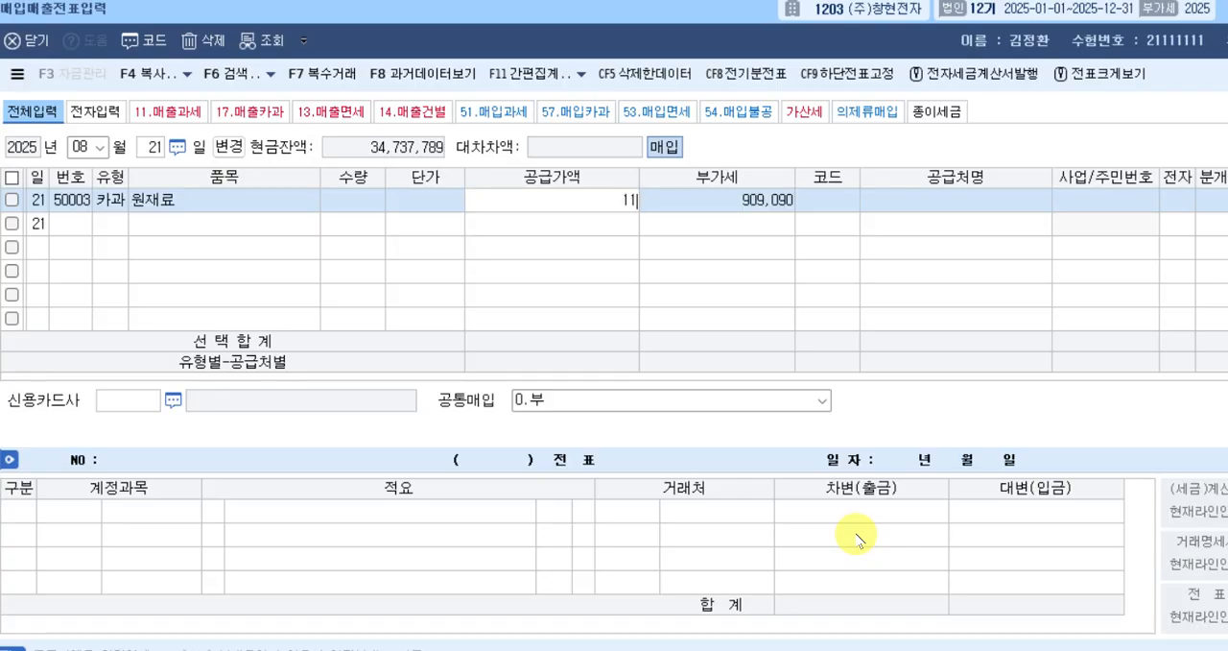
key(Return)
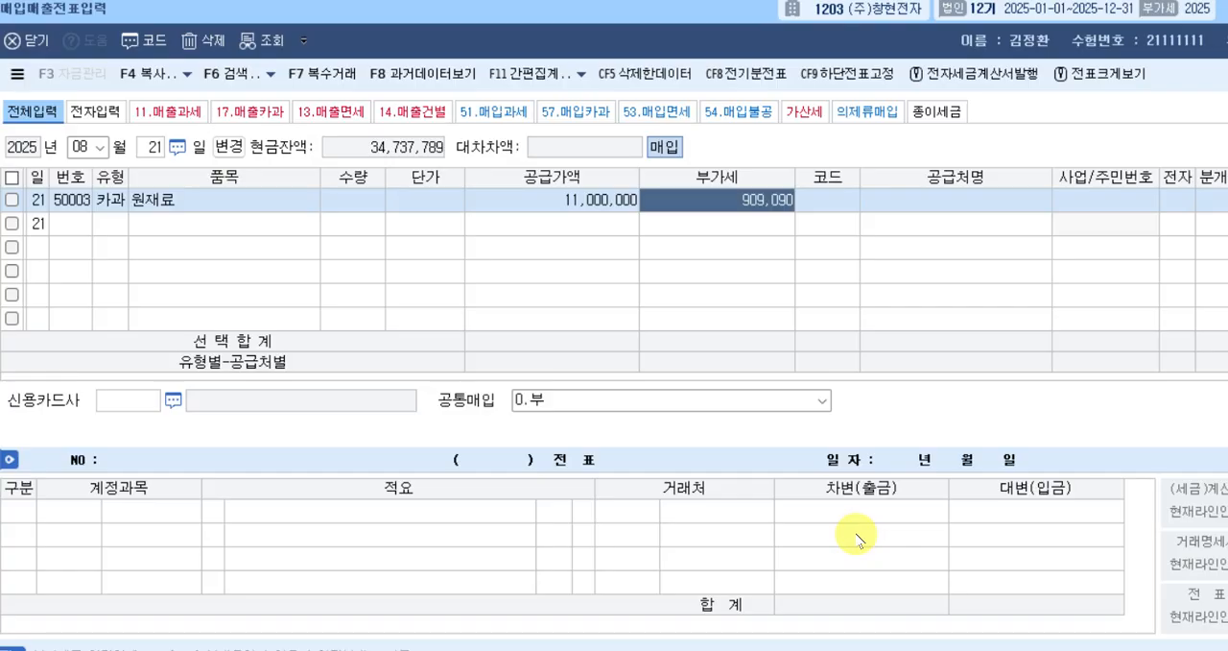
key(Left)
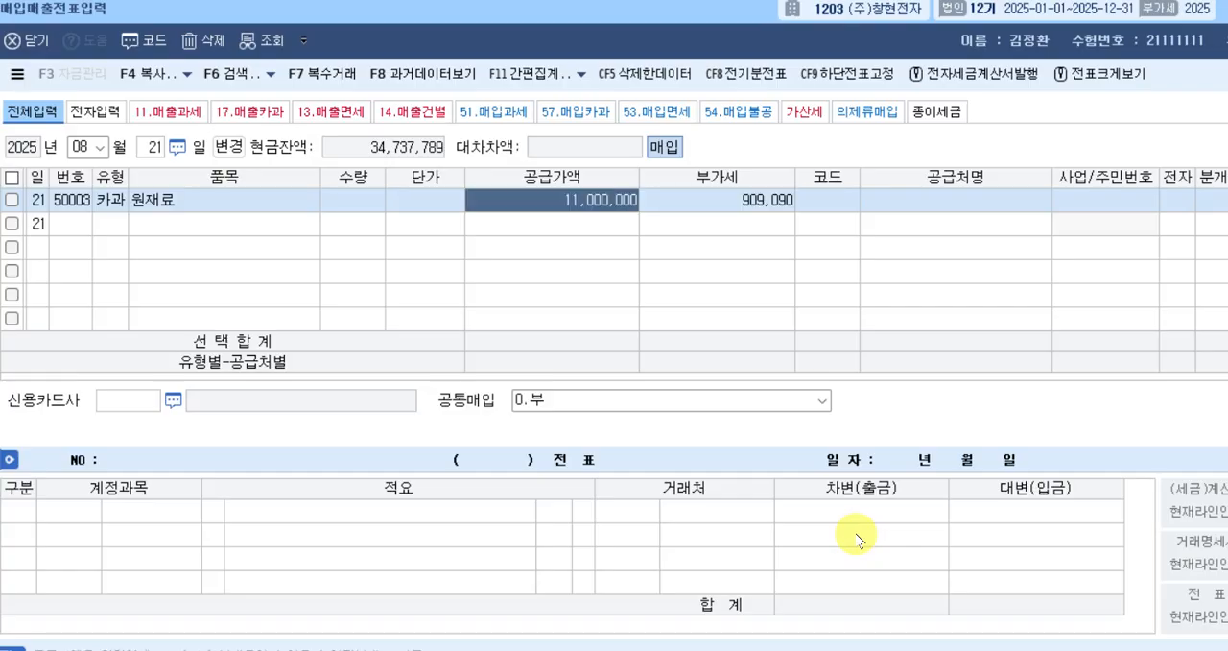
key(Right)
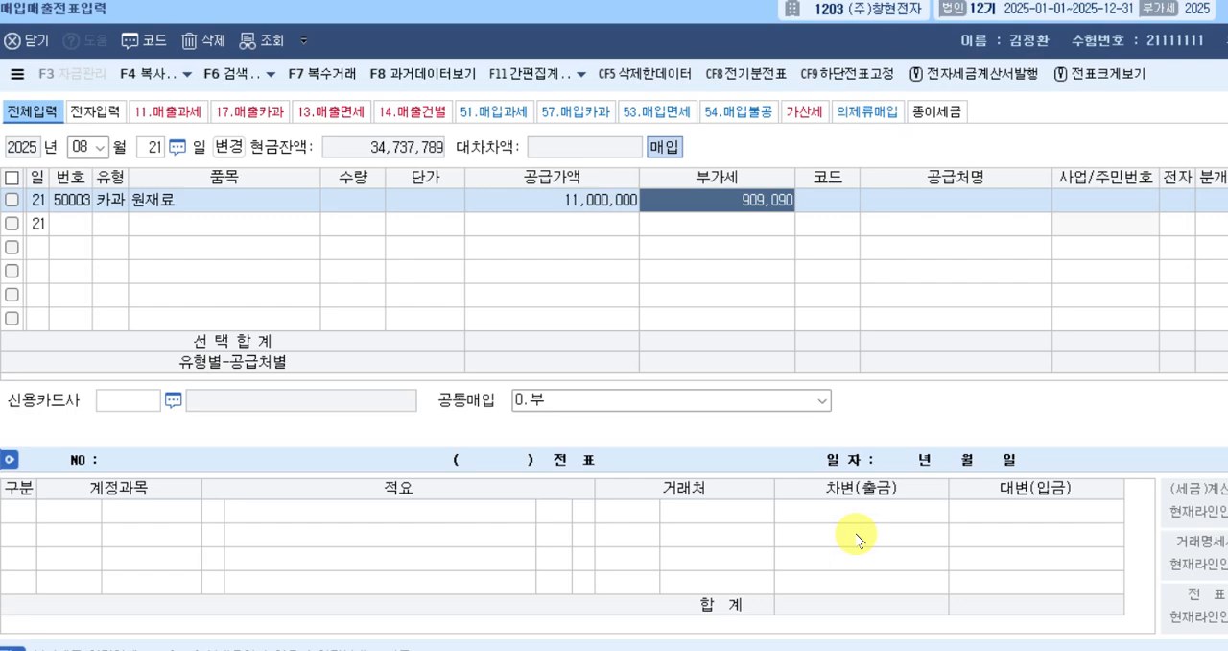
Set the 카과 row's 공급가액 to 10,000,000 and its 부가세 to 1,000,000.
key(Left)
key(BackSpace)
text(10000000)
key(Return)
text(1000000)
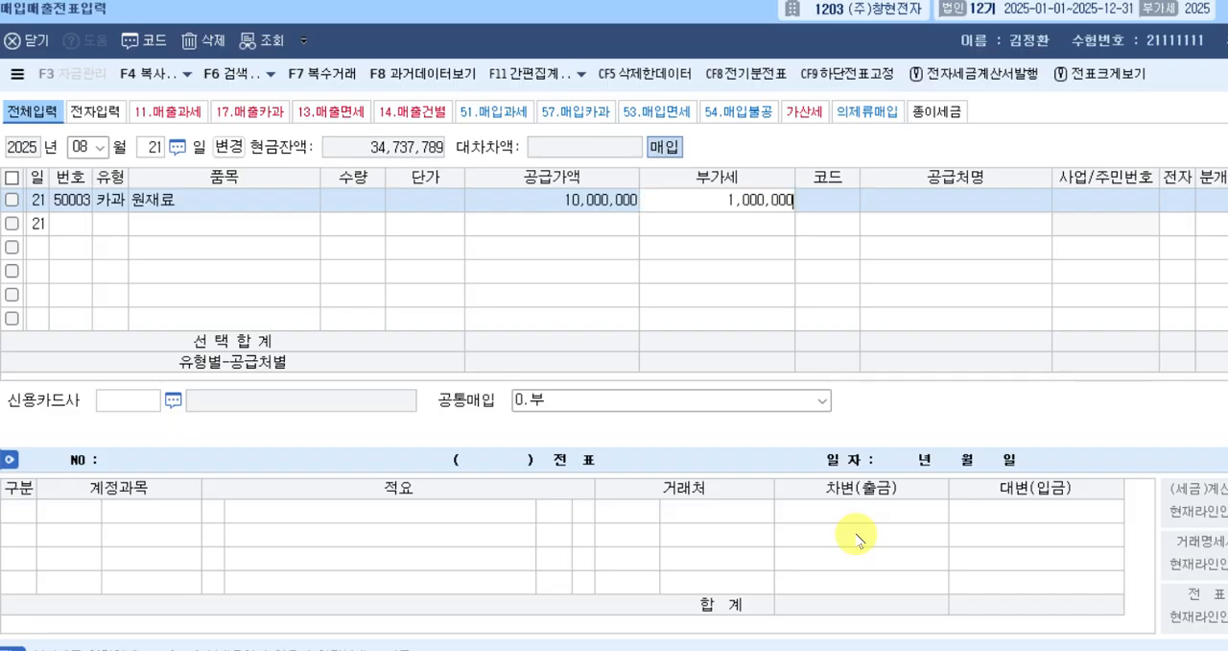
key(Return)
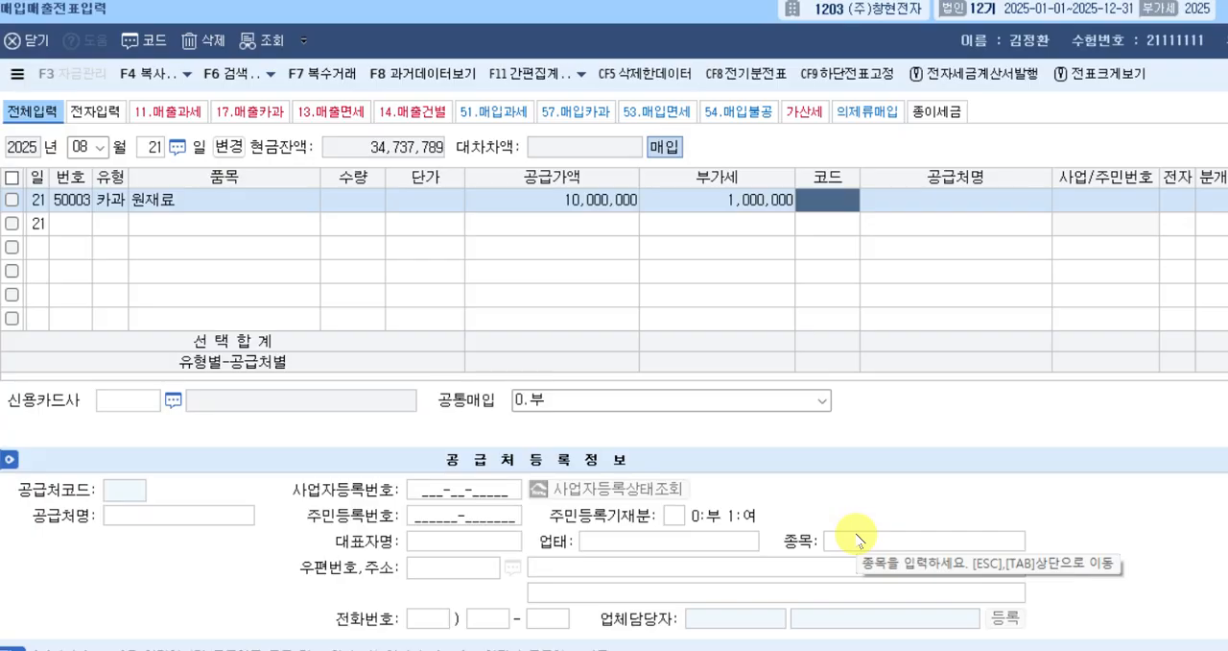
Look up 내일 to assign 내일상사 as the 카과 row's supplier and choose 국민카드 as its 신용카드사.
text(내일)
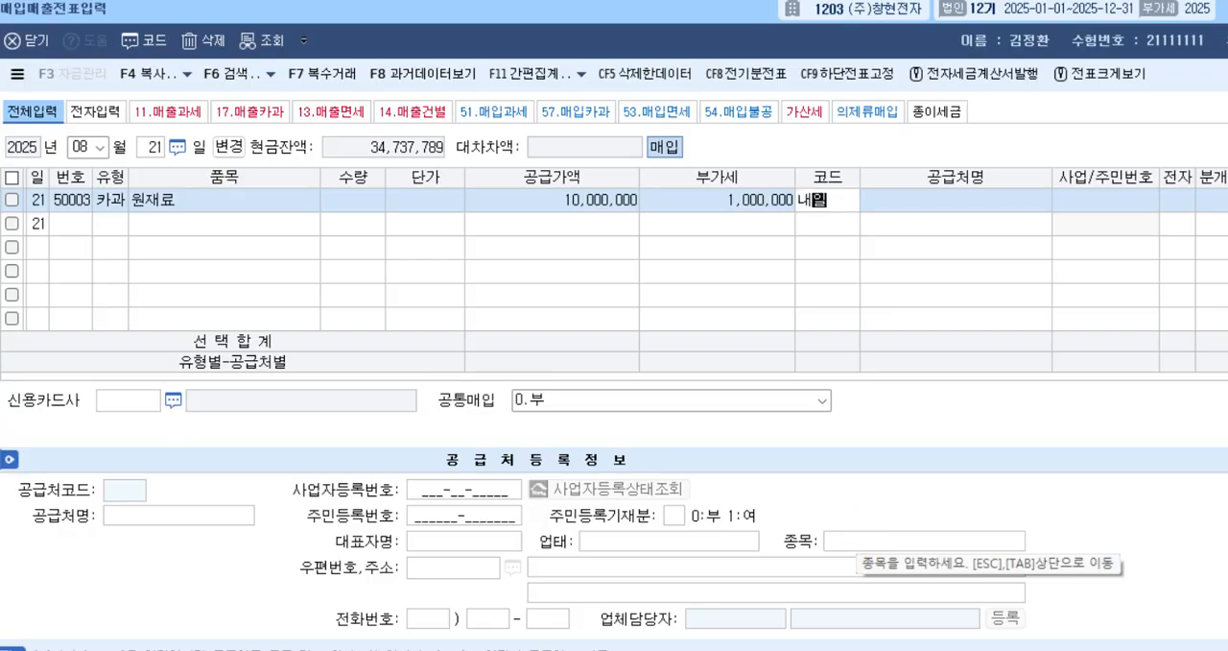
key(Return)
click(859, 531)
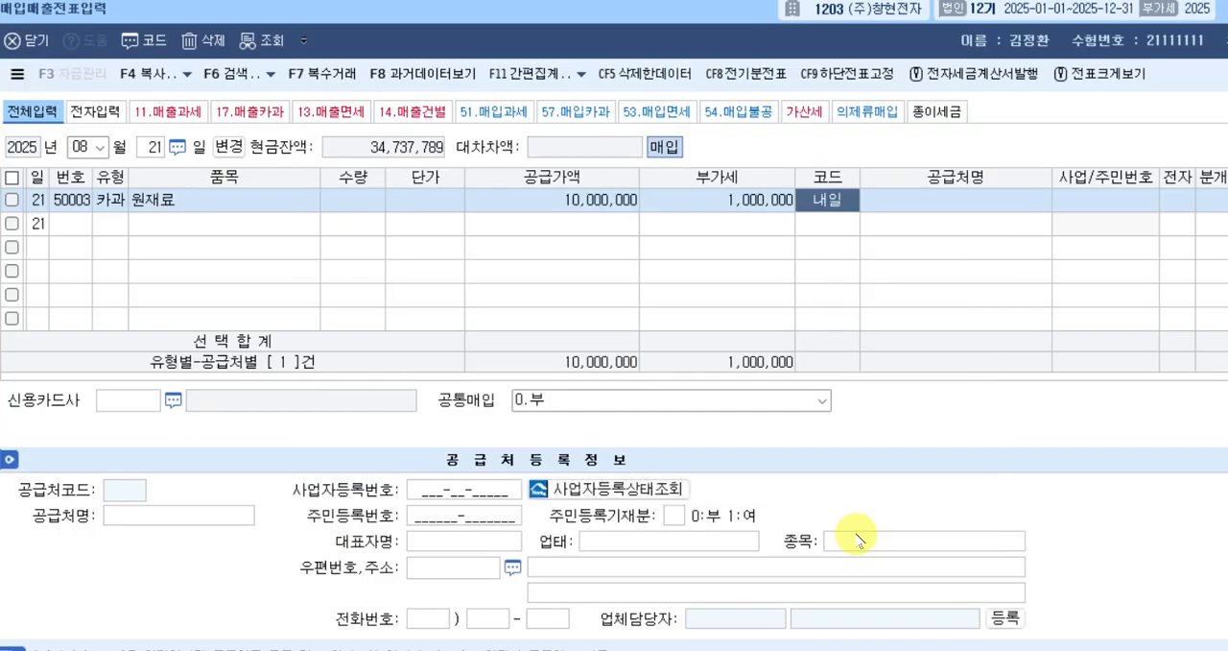
key(Return)
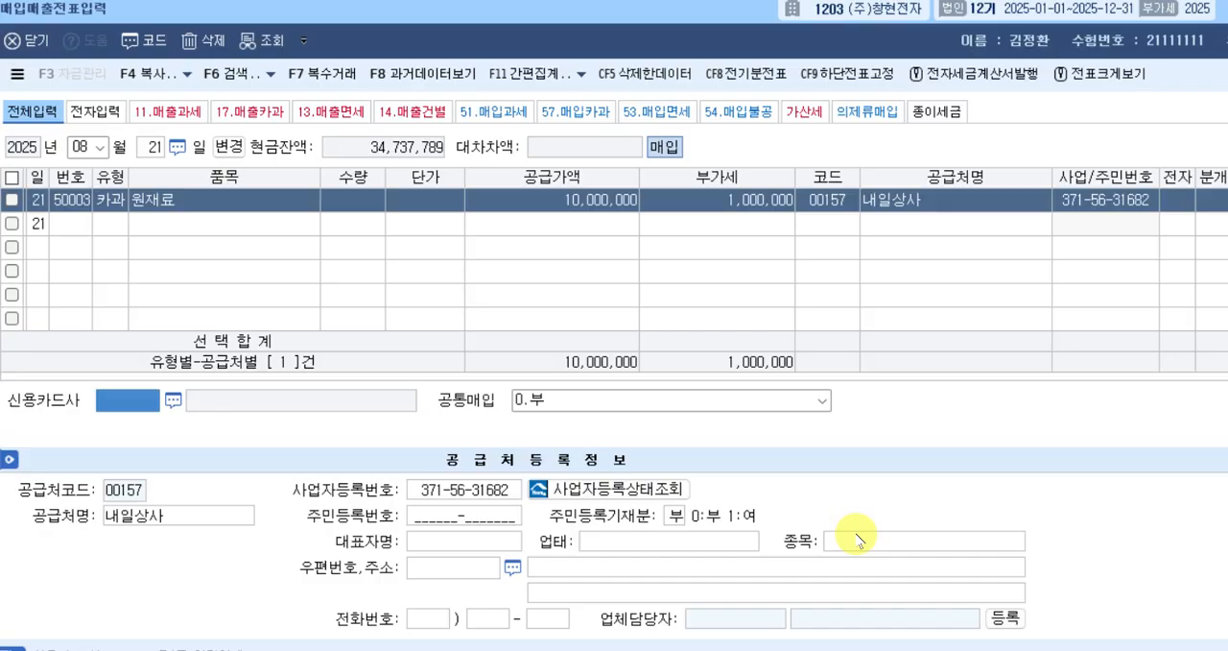
key(F2)
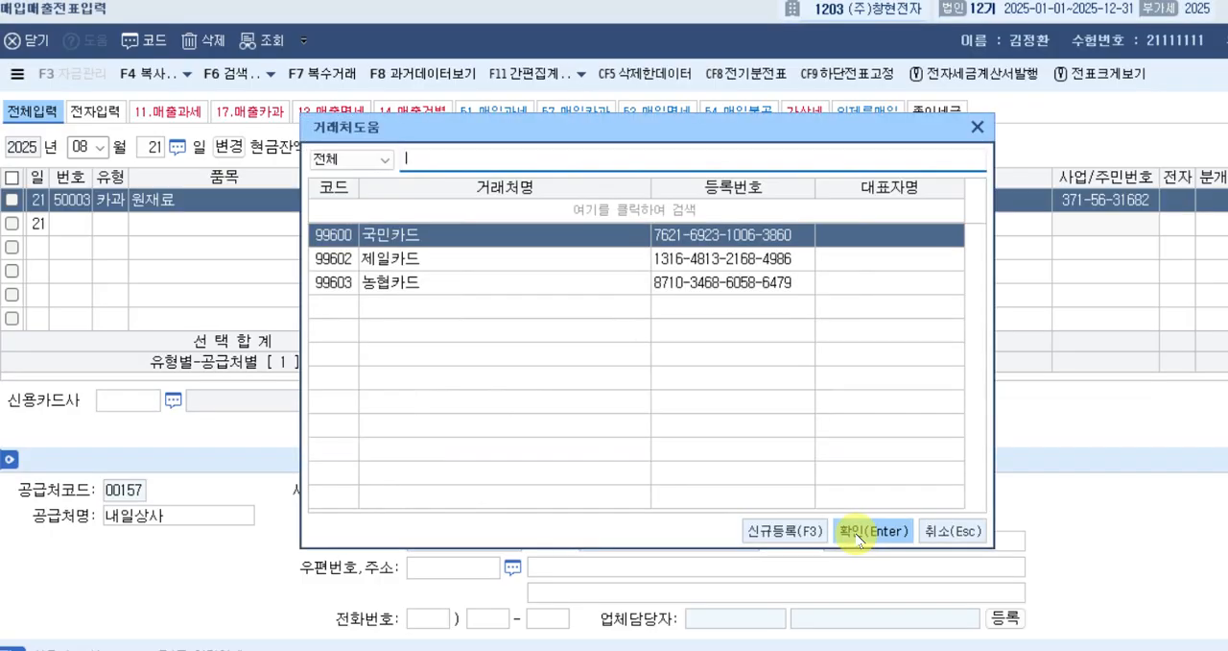
click(859, 533)
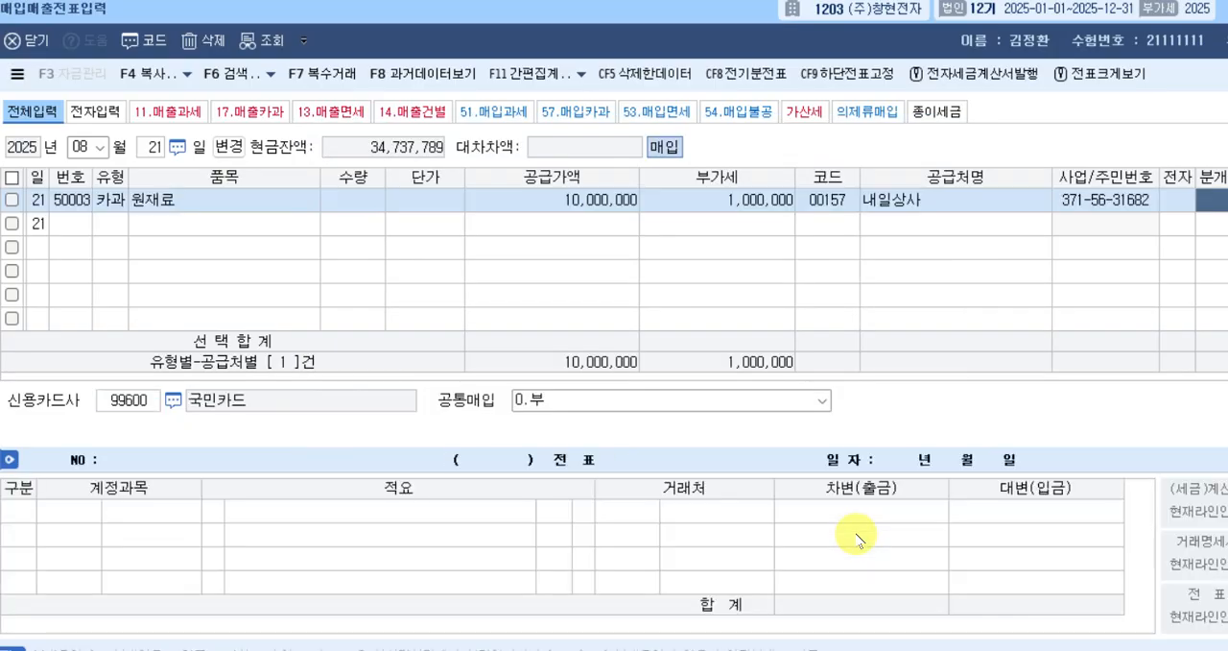
Set the August 21 카과 row's 분개 to 혼합 and add a 대변 line with account 251, 외상매입금.
key(Return)
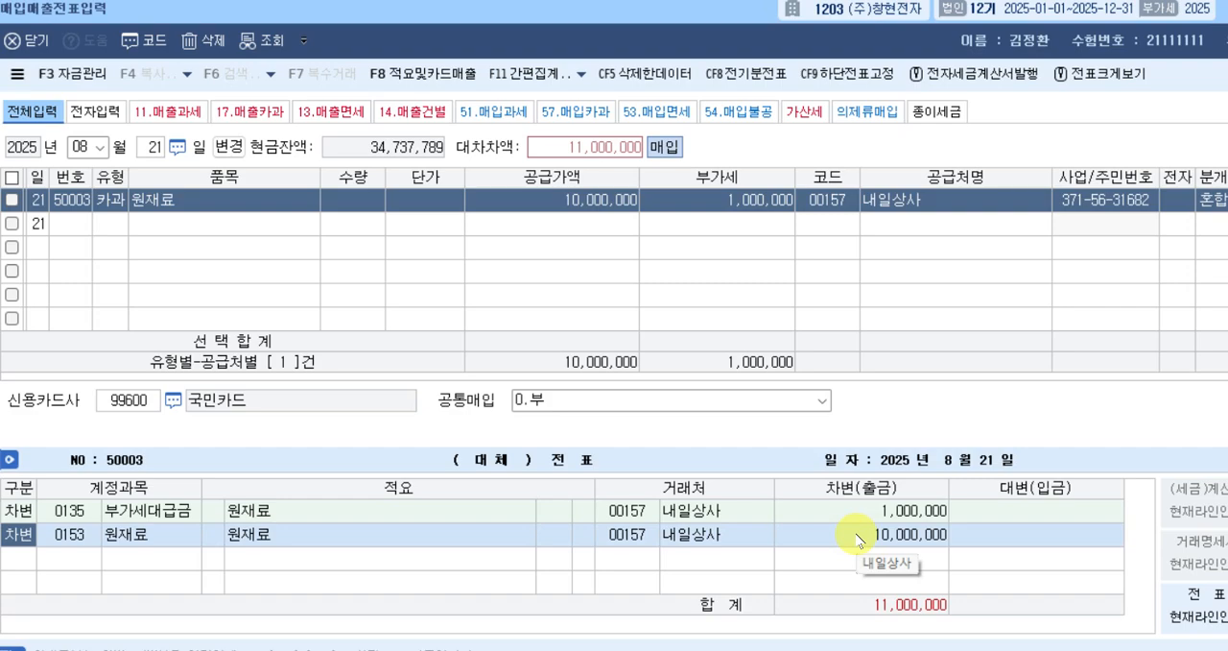
key(Down)
text(4)
key(Return)
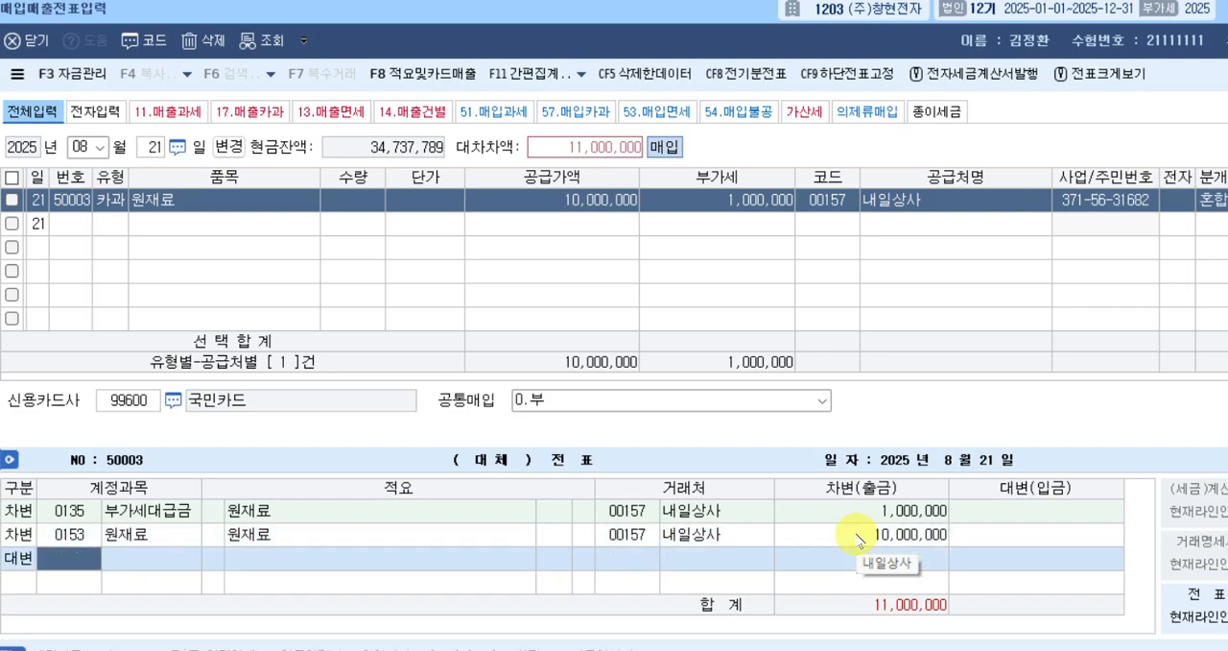
text(251)
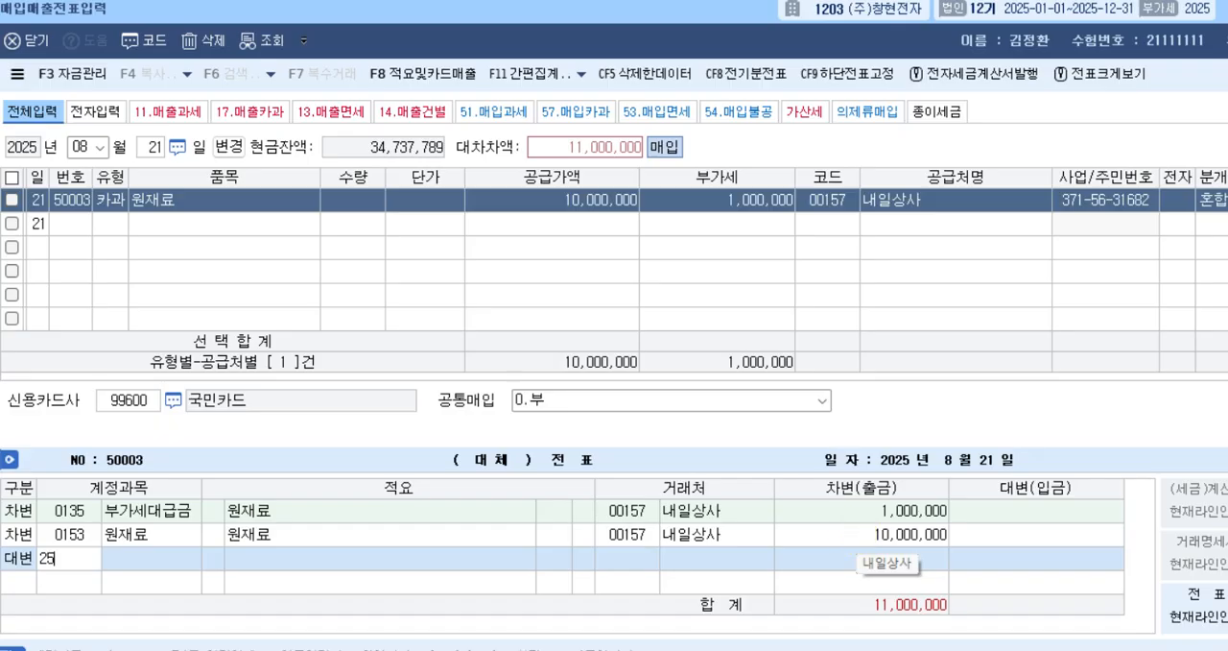
key(Return)
Look up 국민 to change the 외상매입금 line's 거래처 to 국민카드 and complete the 카과 voucher.
key(Left)
key(Left)
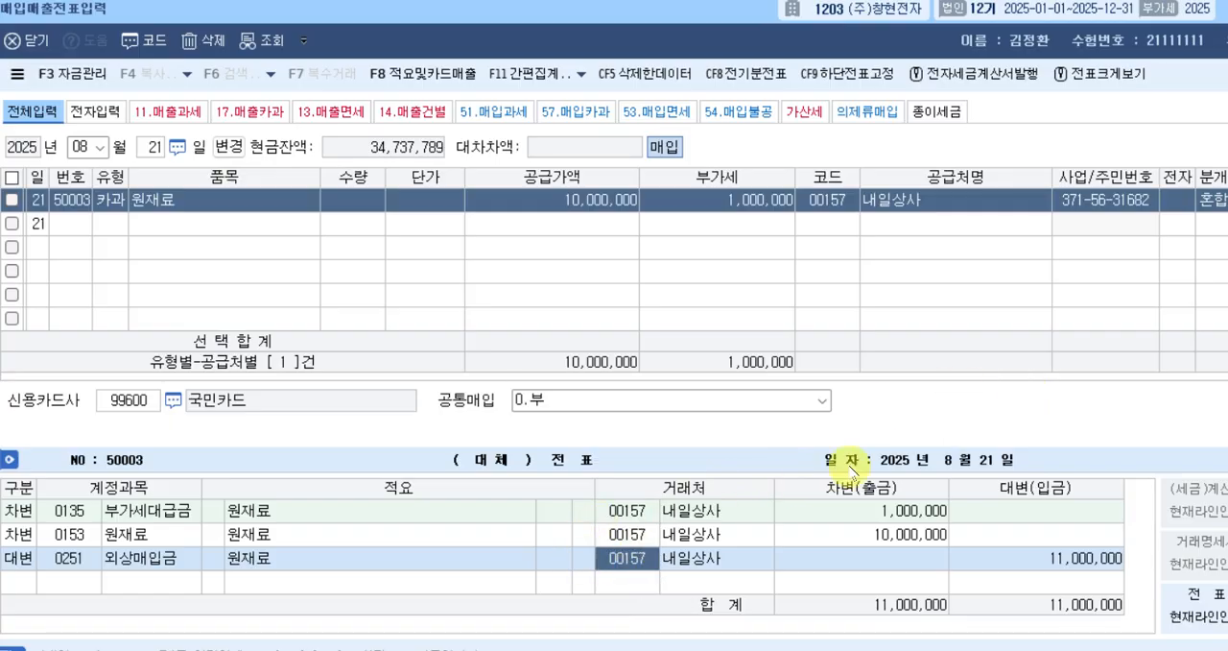
text(국민)
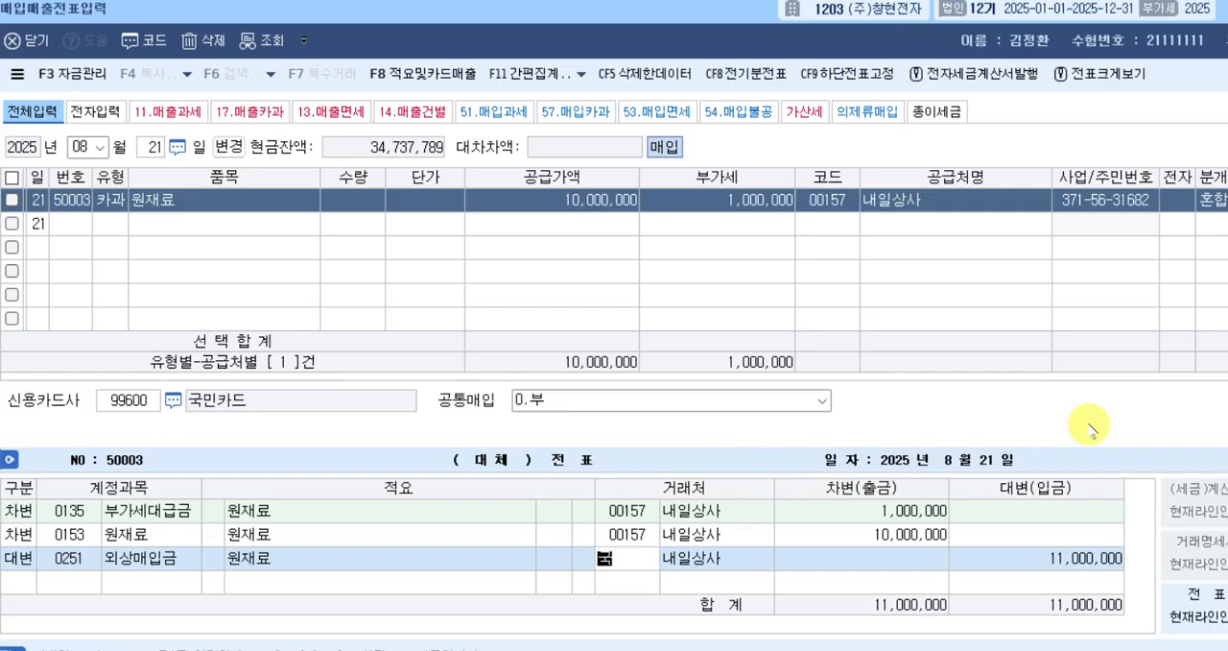
key(Return)
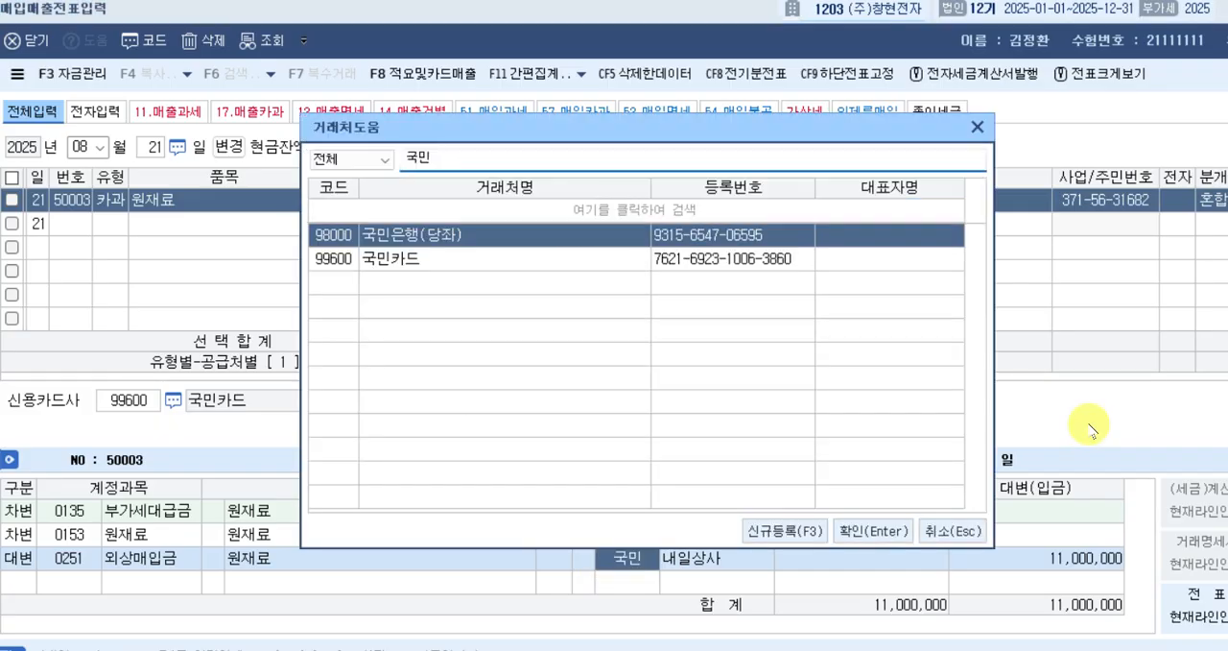
key(Down)
key(Return)
key(Return)
key(Return)
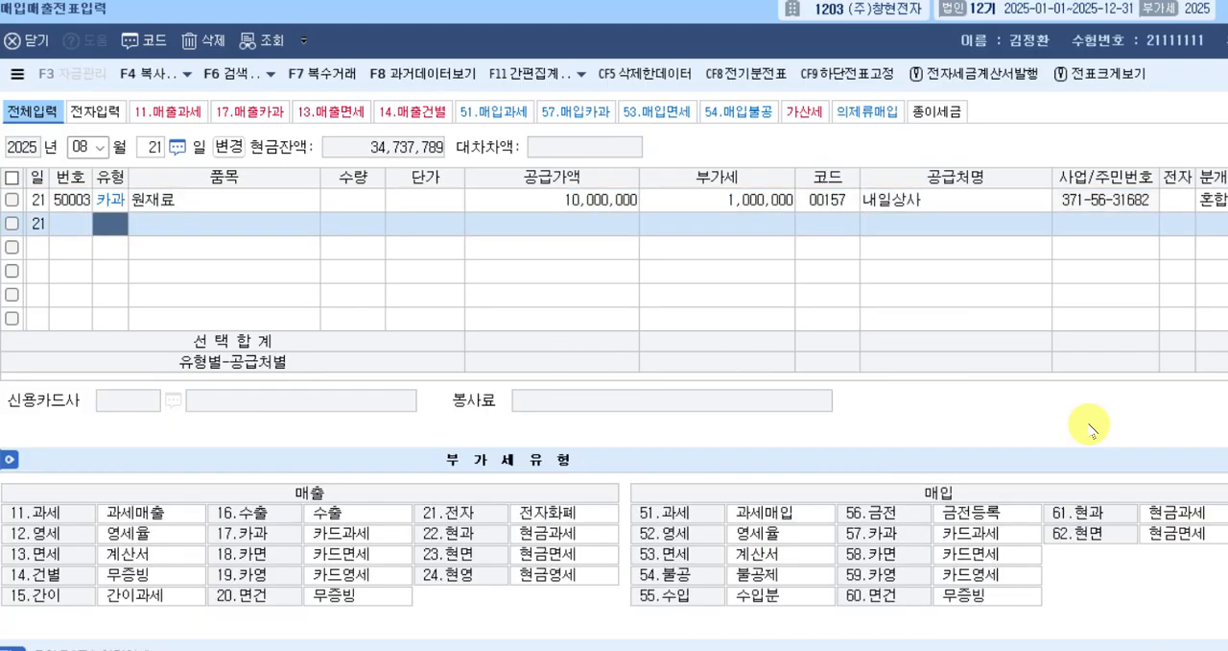
Switch the voucher date to August 22 and start a purchase row of type 58, 카면.
key(Escape)
text(22)
key(Return)
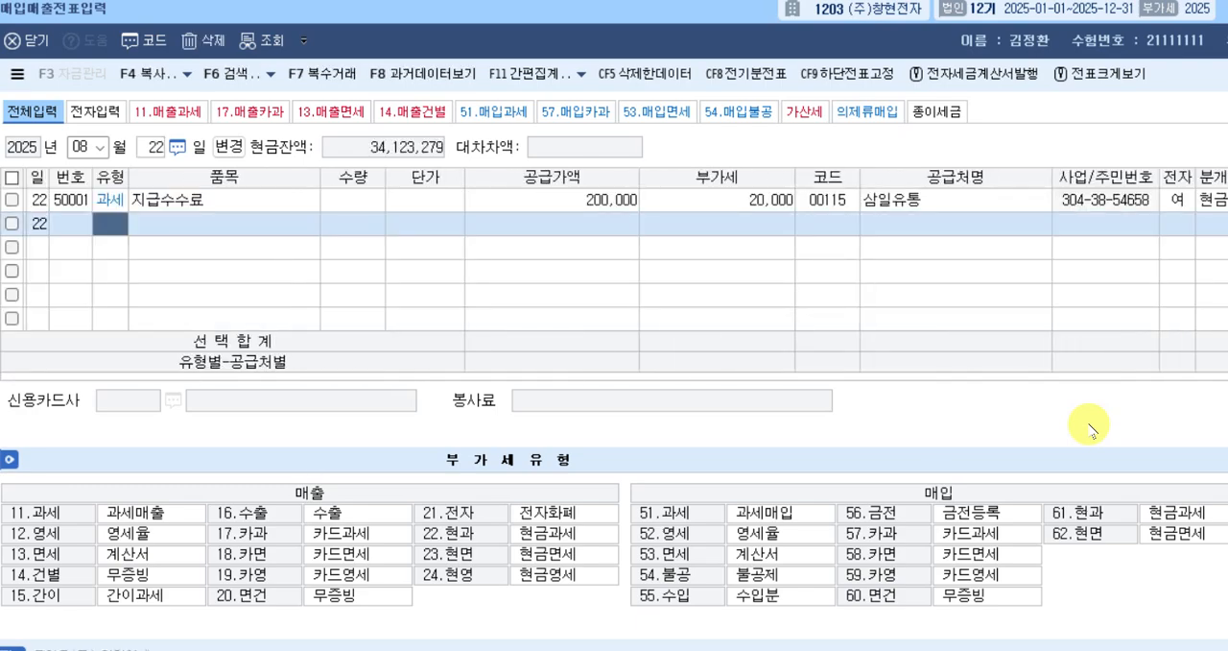
text(58)
key(Return)
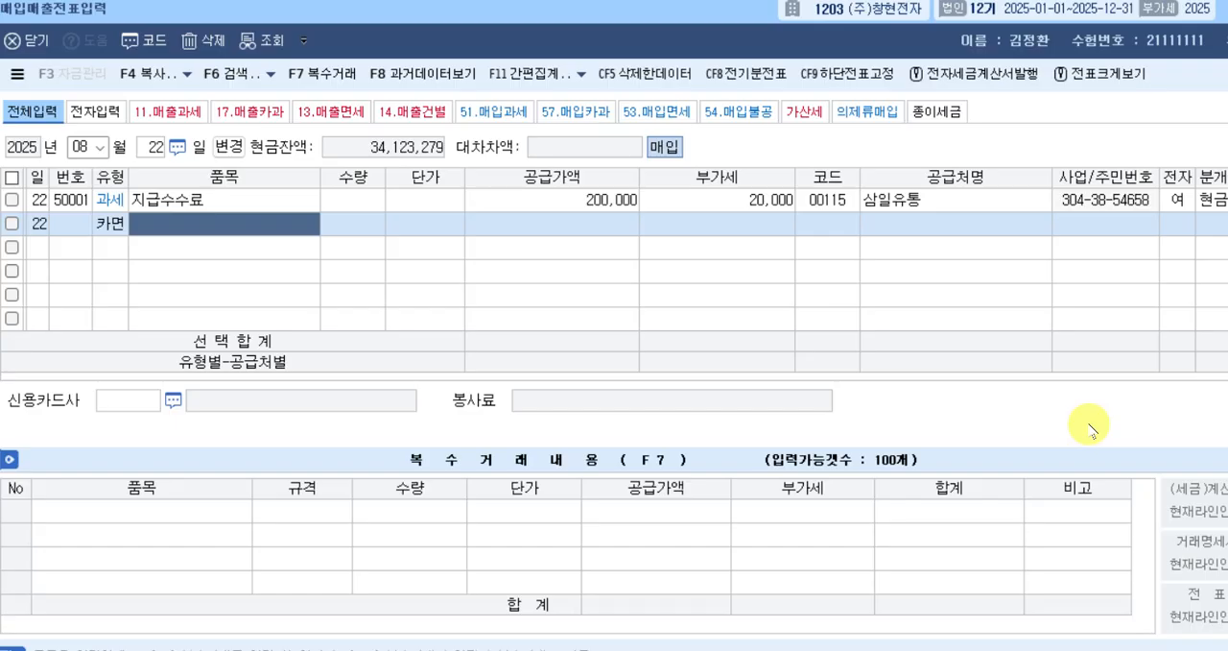
Enter 채소 as the 카면 row's 품목, without any stray characters, leaving quantity and unit price blank.
text(책ㅅ)
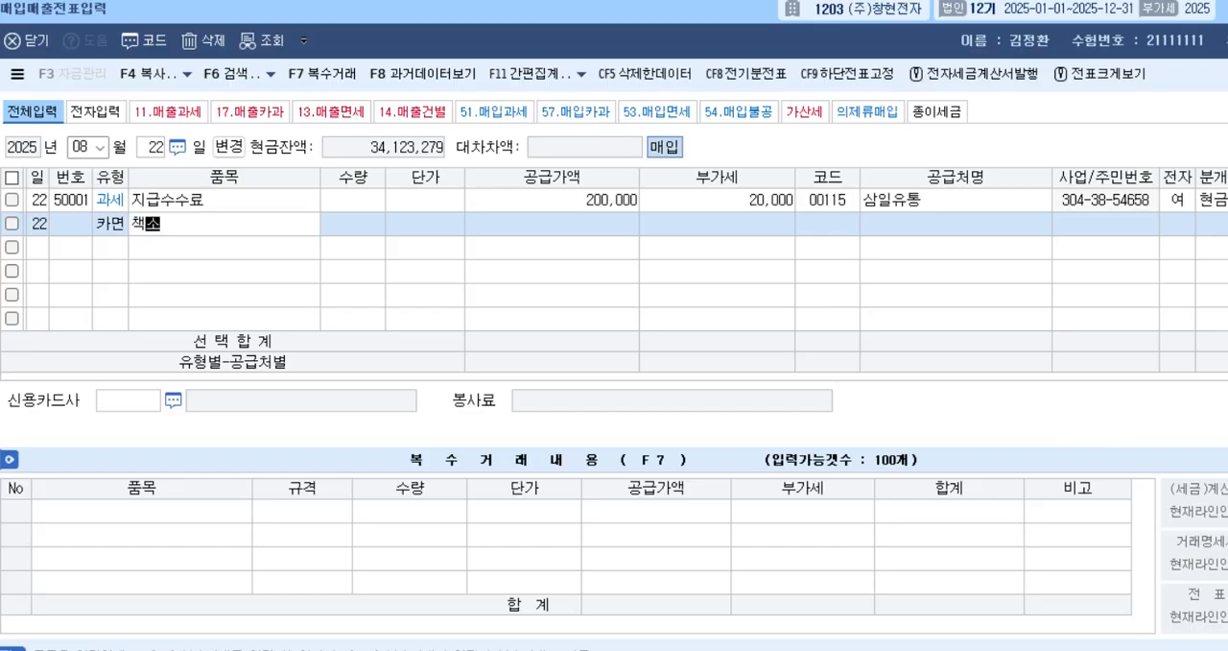
key(BackSpace)
key(BackSpace)
text(채소)
key(Return)
key(Return)
key(Left)
key(Left)
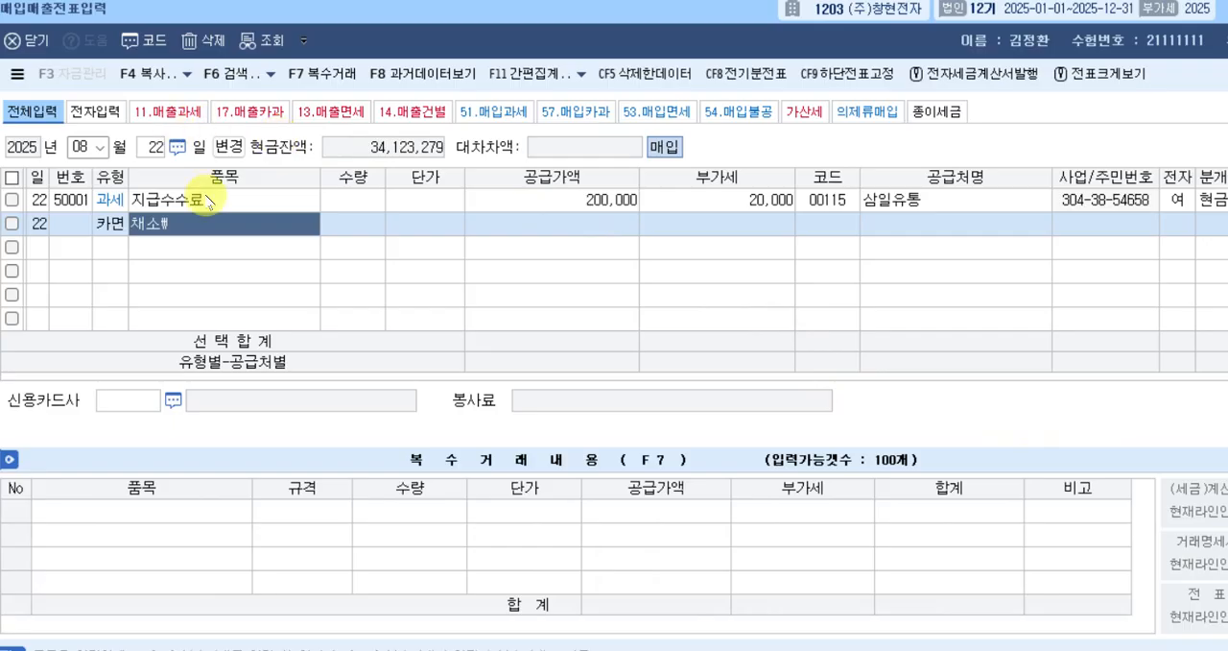
double_click(209, 224)
click(212, 225)
key(BackSpace)
key(Return)
key(Return)
key(Return)
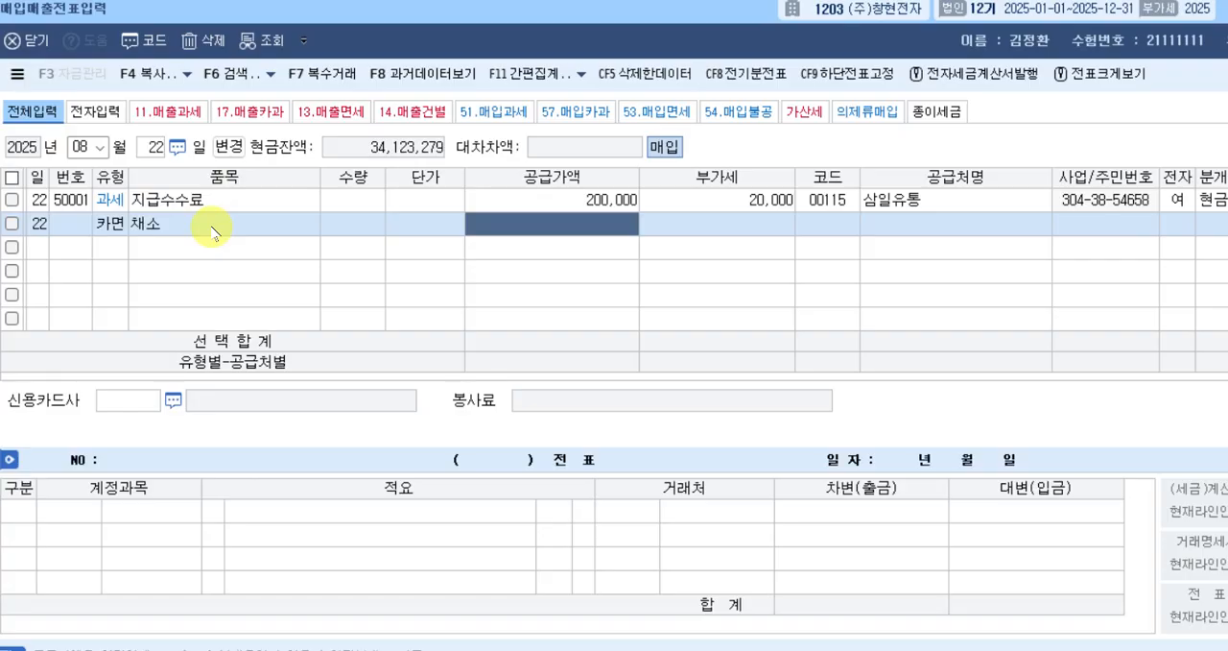
Set the 카면 row's 공급가액 to 300,000 and look up 번개 to assign 번개상사 as the supplier.
text(3000000)
key(Return)
key(Return)
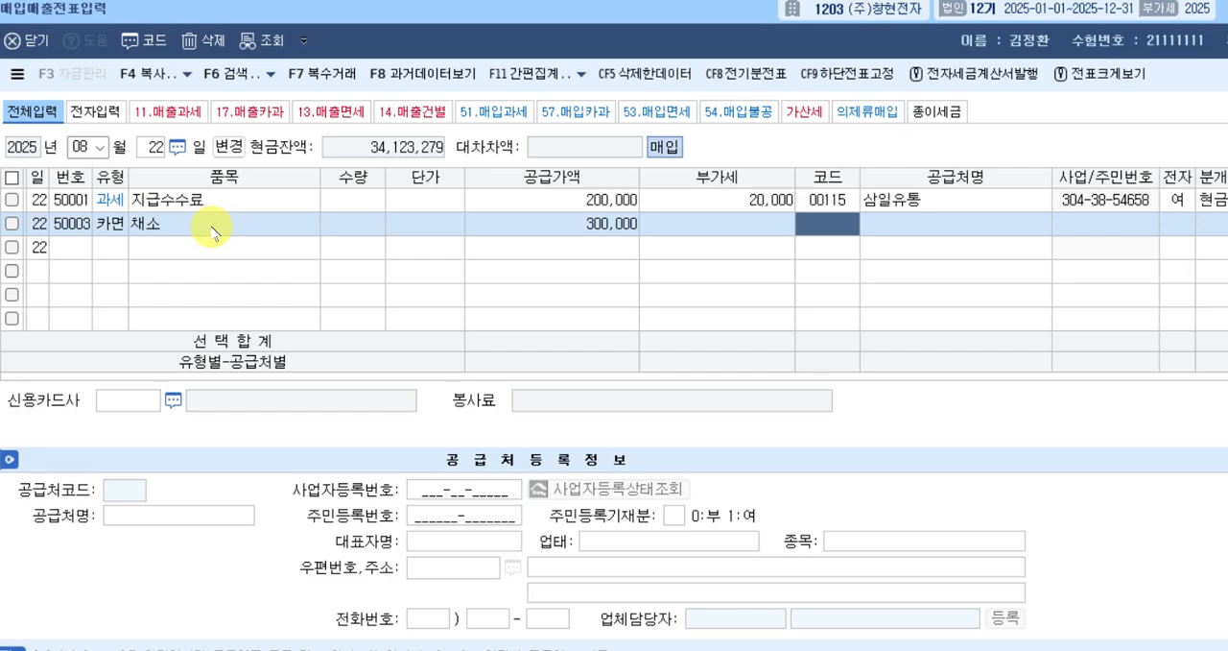
text(번개)
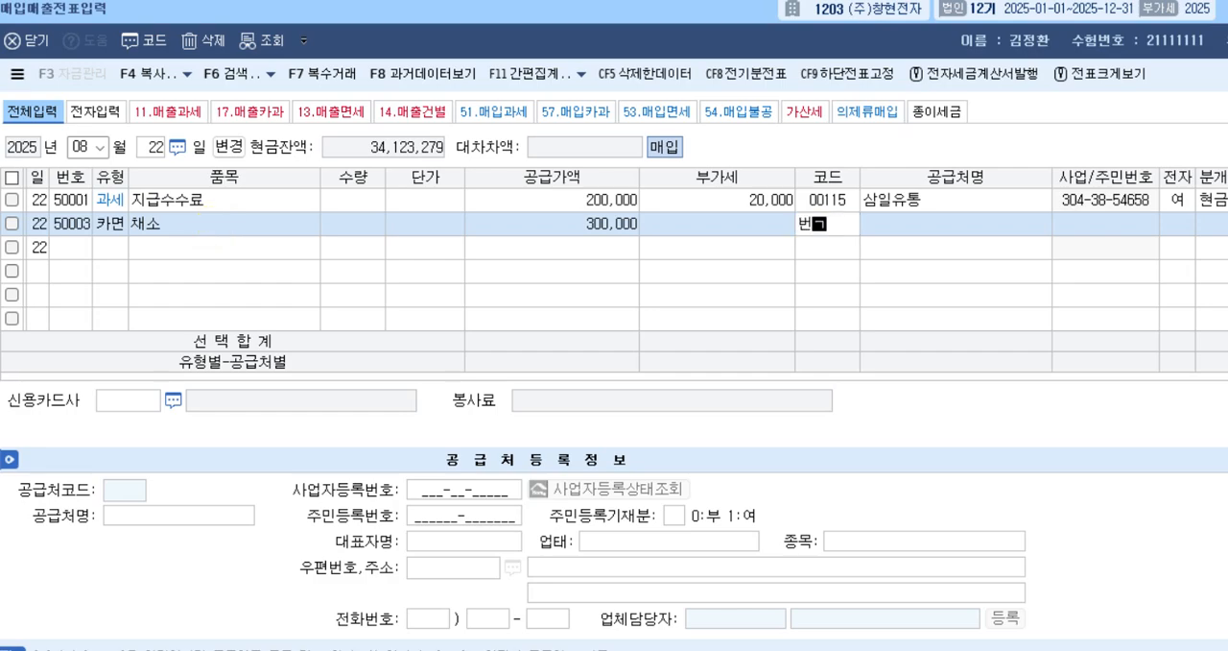
key(Return)
key(Return)
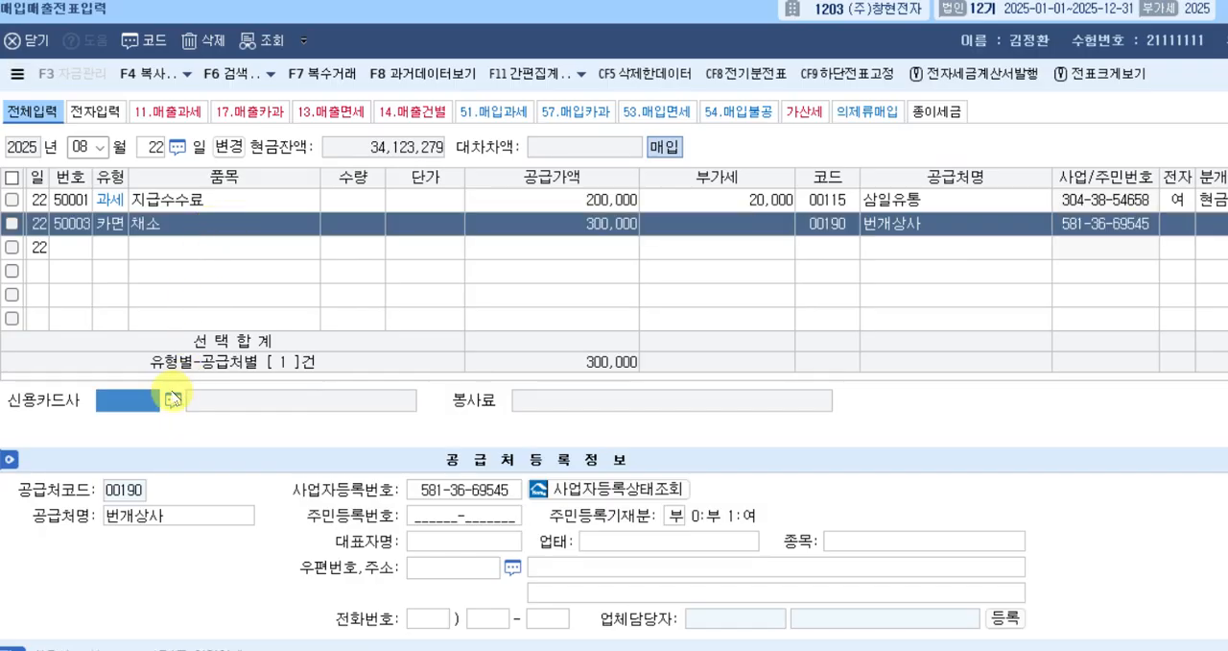
Choose 국민카드 as the 카면 row's 신용카드사 and set its 분개 to type 3, 혼합.
key(F2)
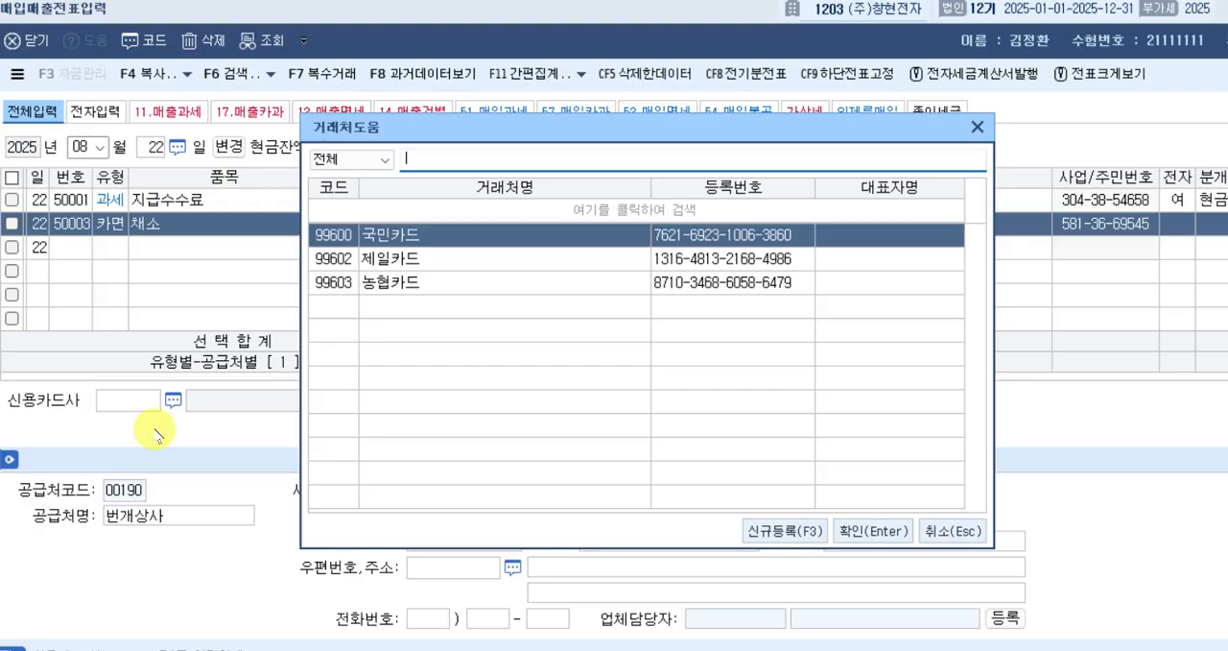
key(Return)
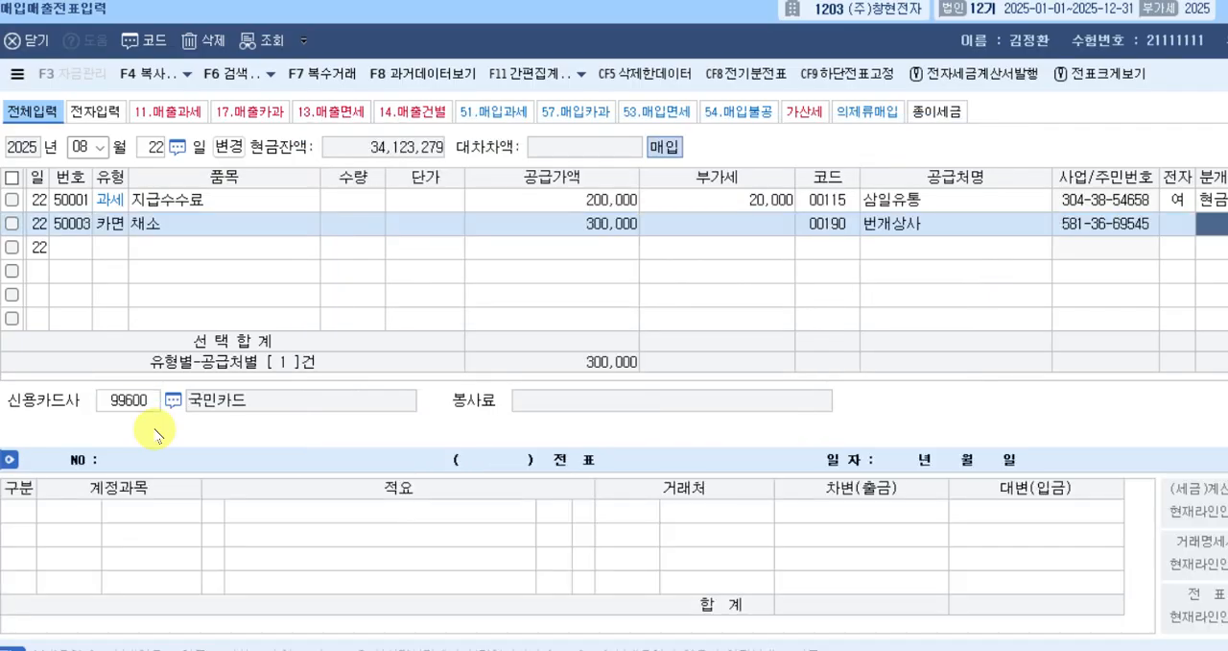
text(3)
key(Return)
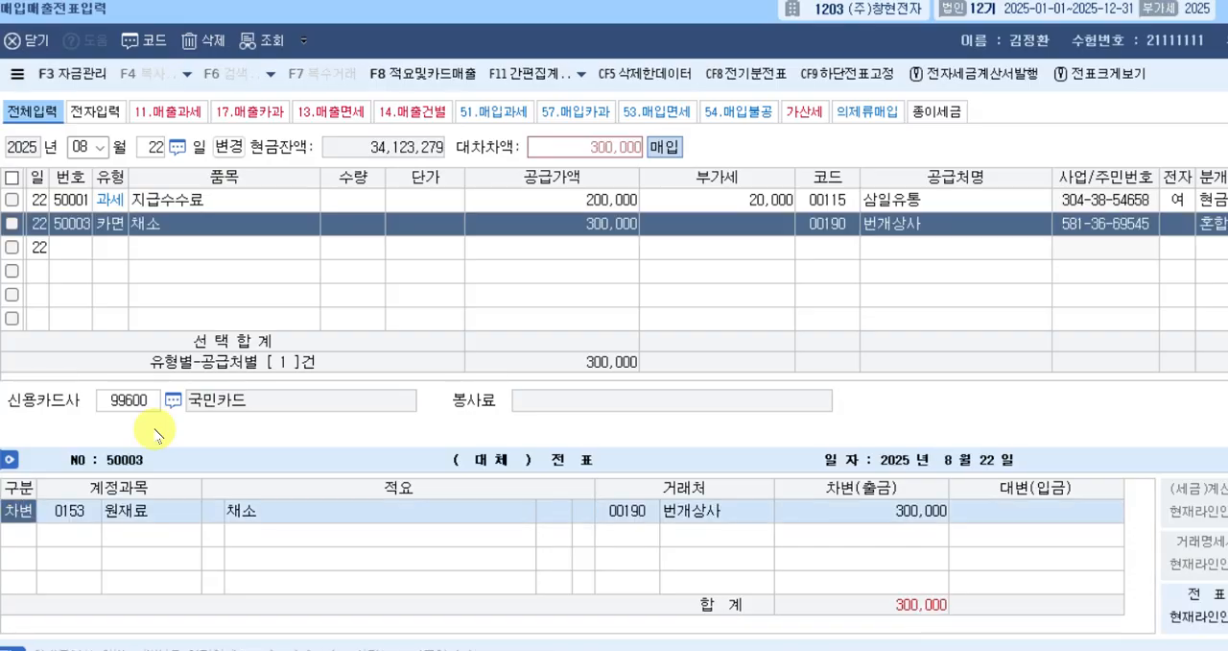
Add a 대변 line with account 253, 미지급금, to the 카면 voucher's journal entry.
key(Return)
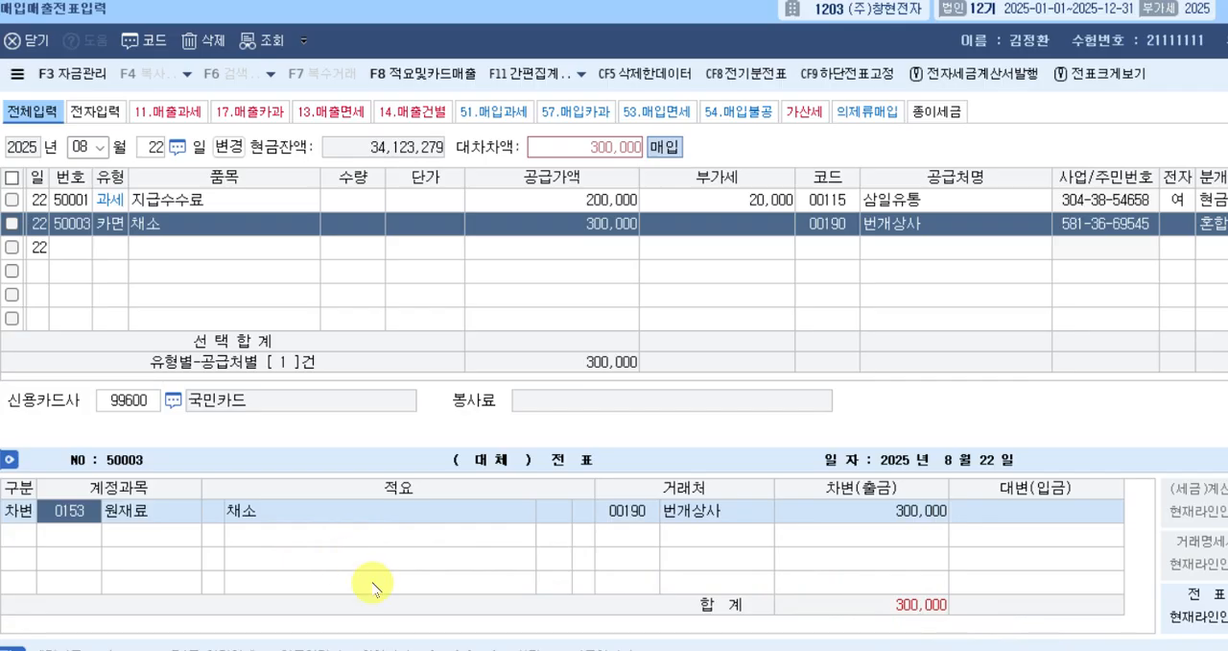
key(Down)
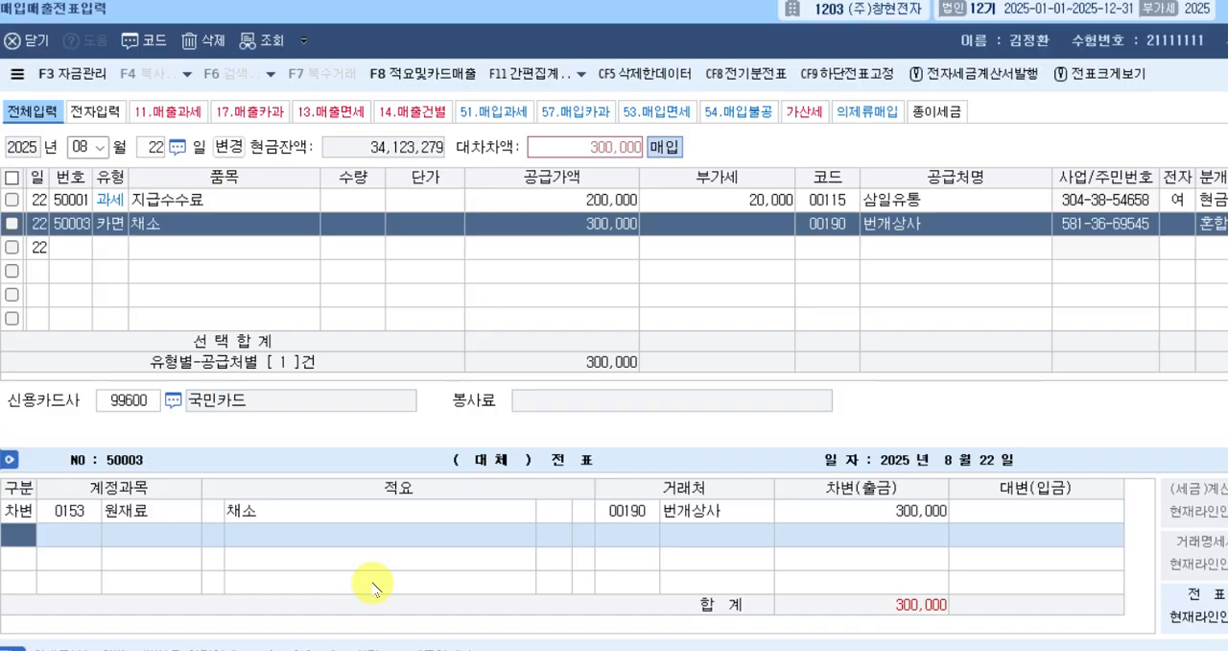
text(4)
key(Return)
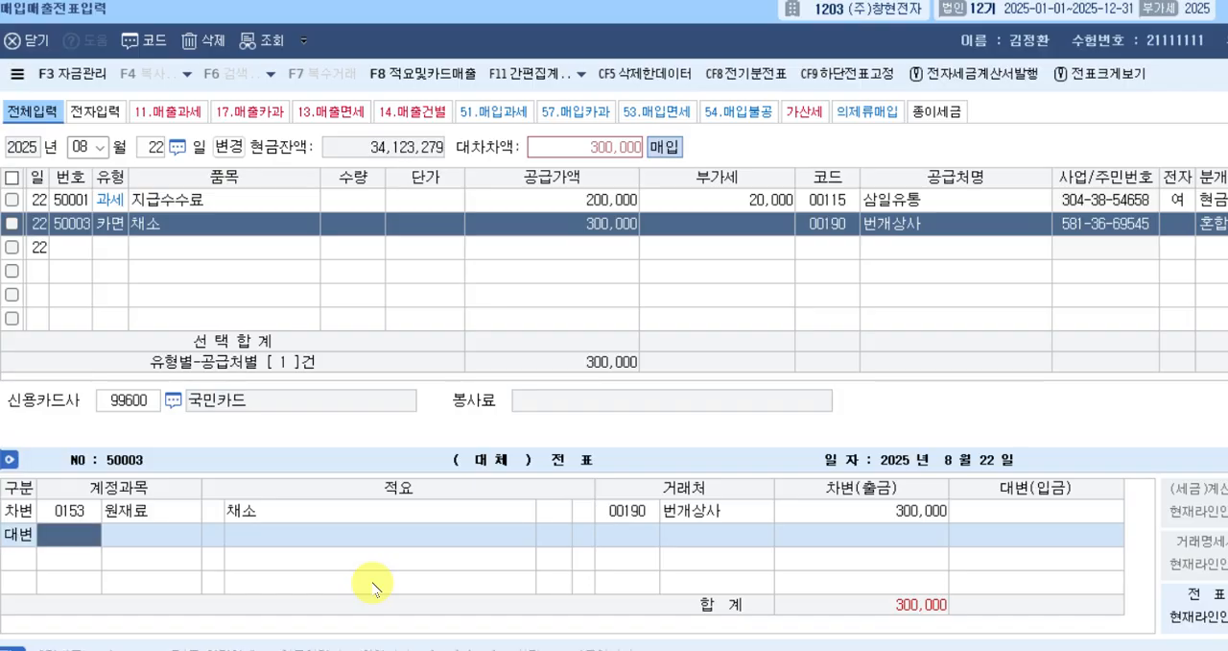
text(253)
key(Return)
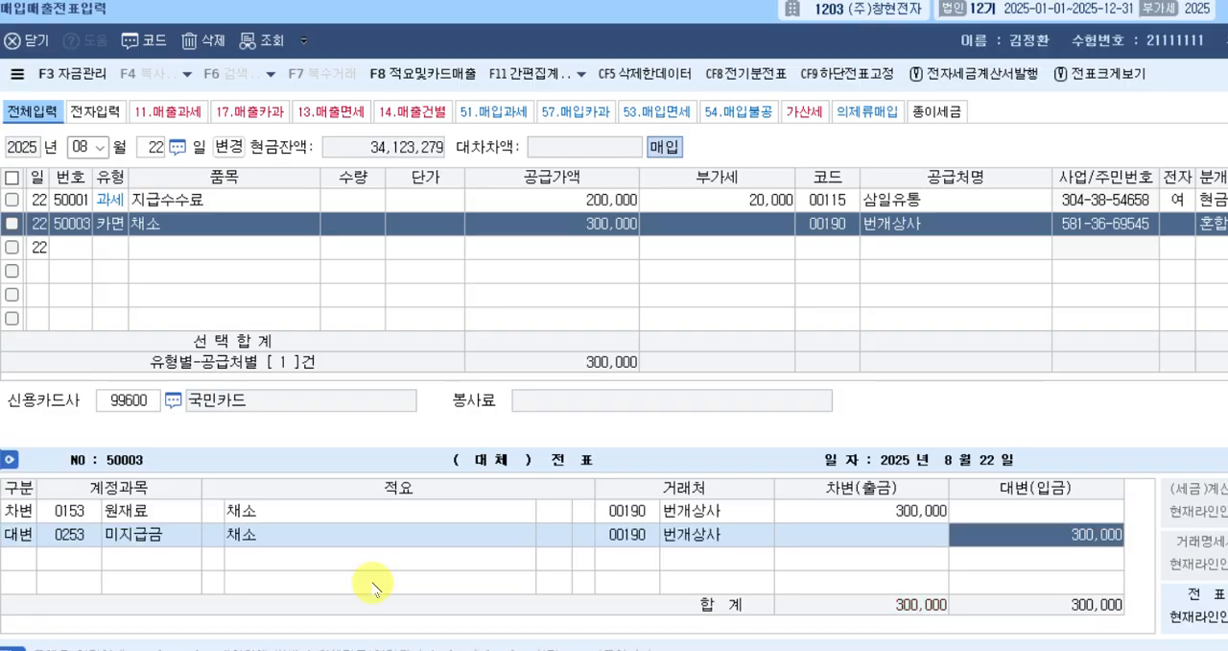
Look up 국민 to change the 미지급금 line's 거래처 to 국민카드 and complete the 카면 voucher.
key(Left)
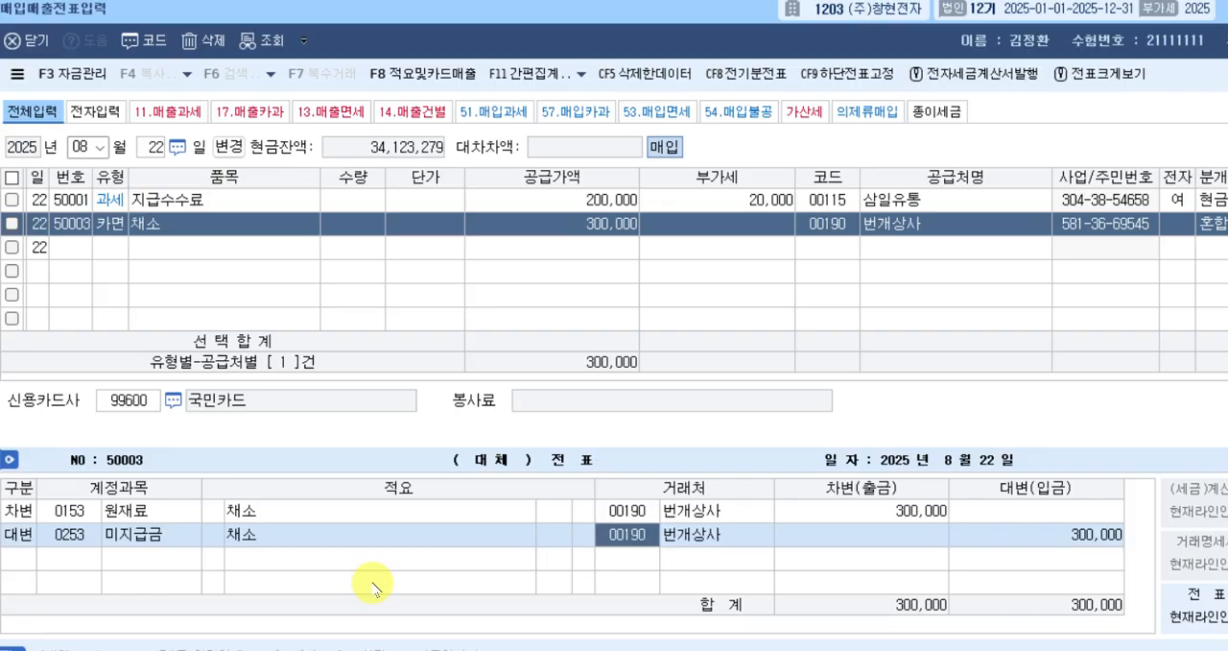
text(국민)
key(Return)
key(Down)
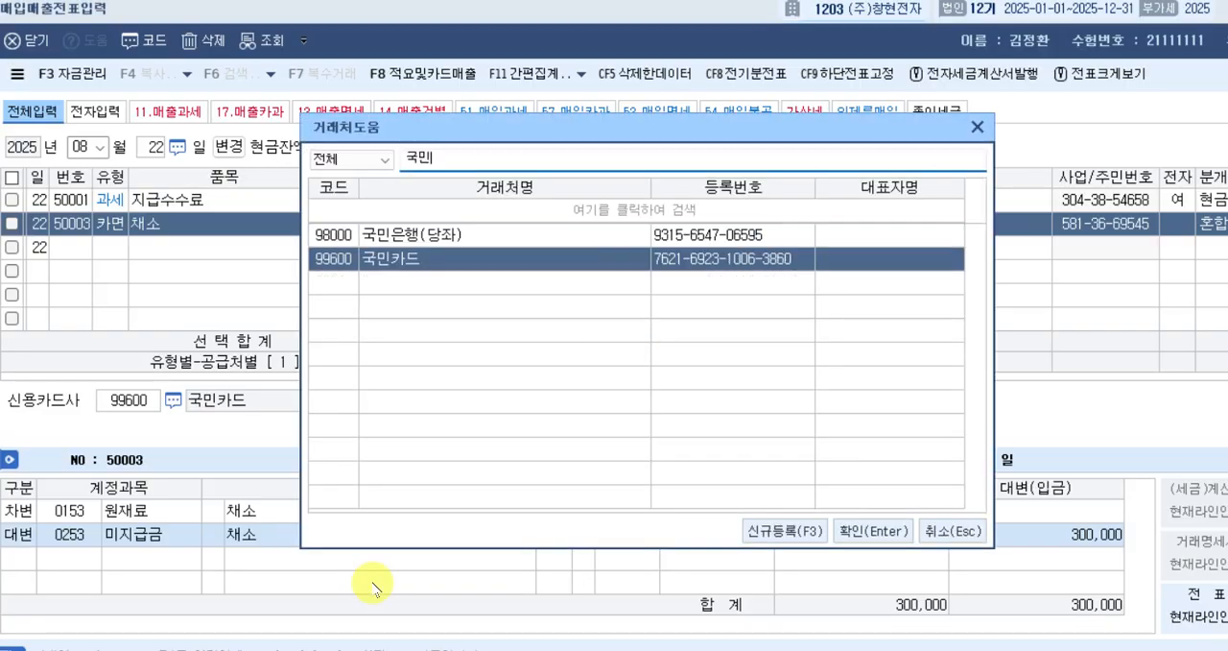
key(Return)
key(Return)
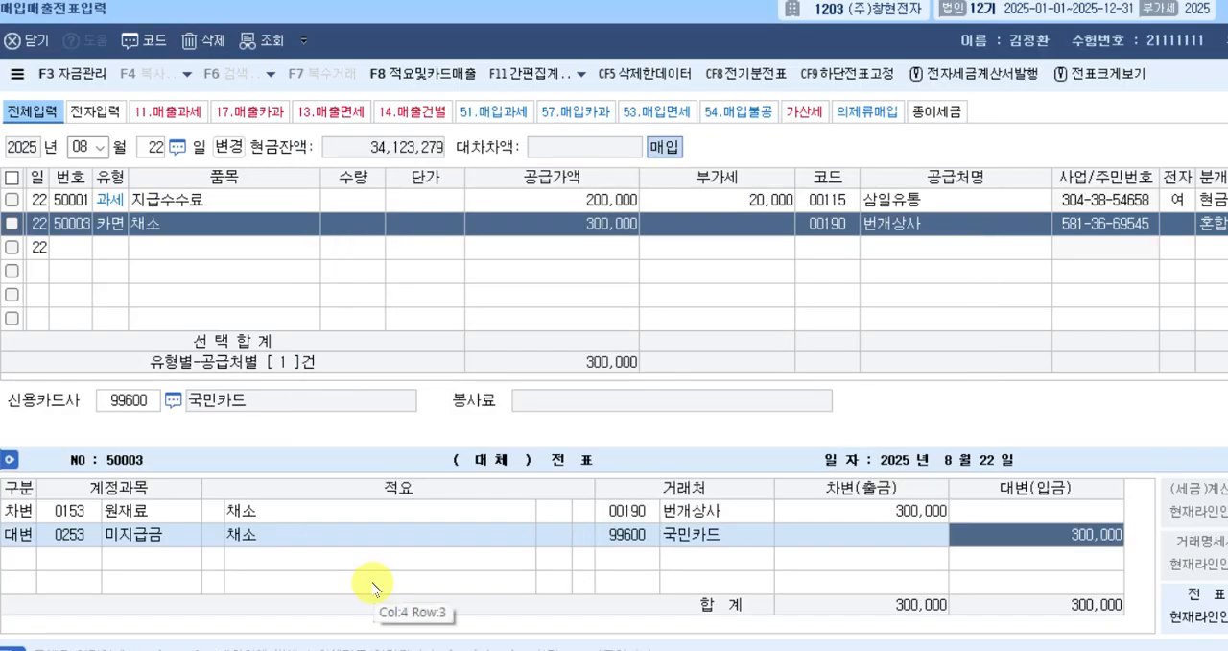
key(Return)
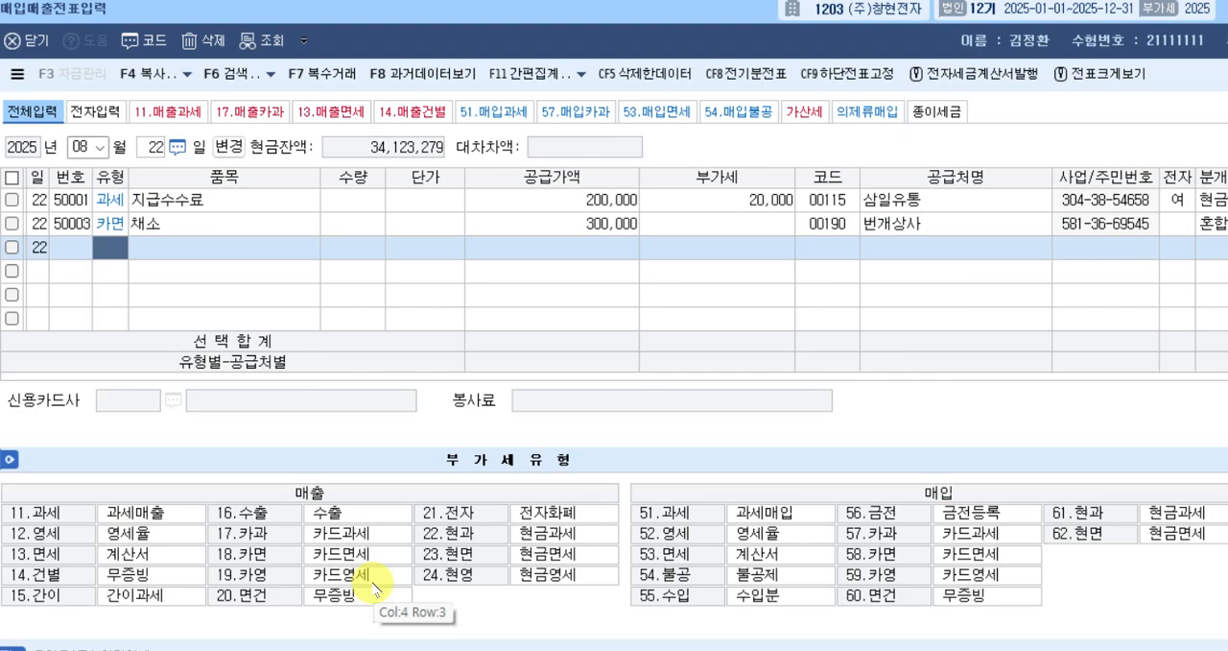
Switch the voucher date to August 26 and start a purchase row of type 61, 현과.
key(Escape)
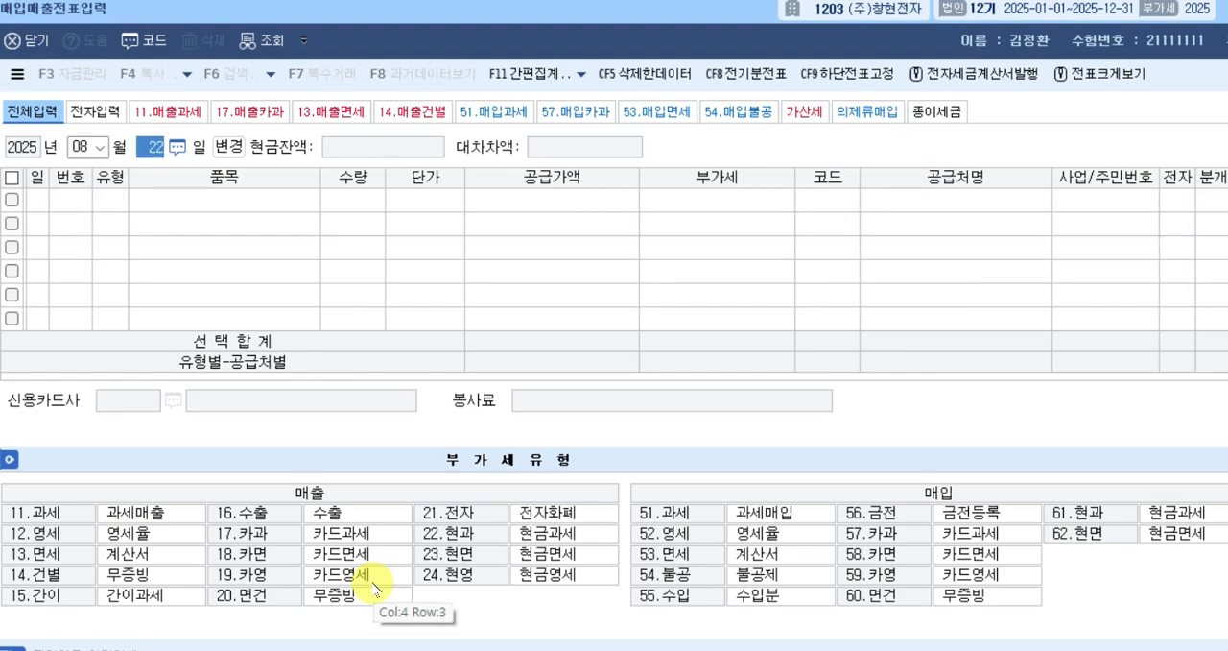
text(26)
key(Return)
key(Return)
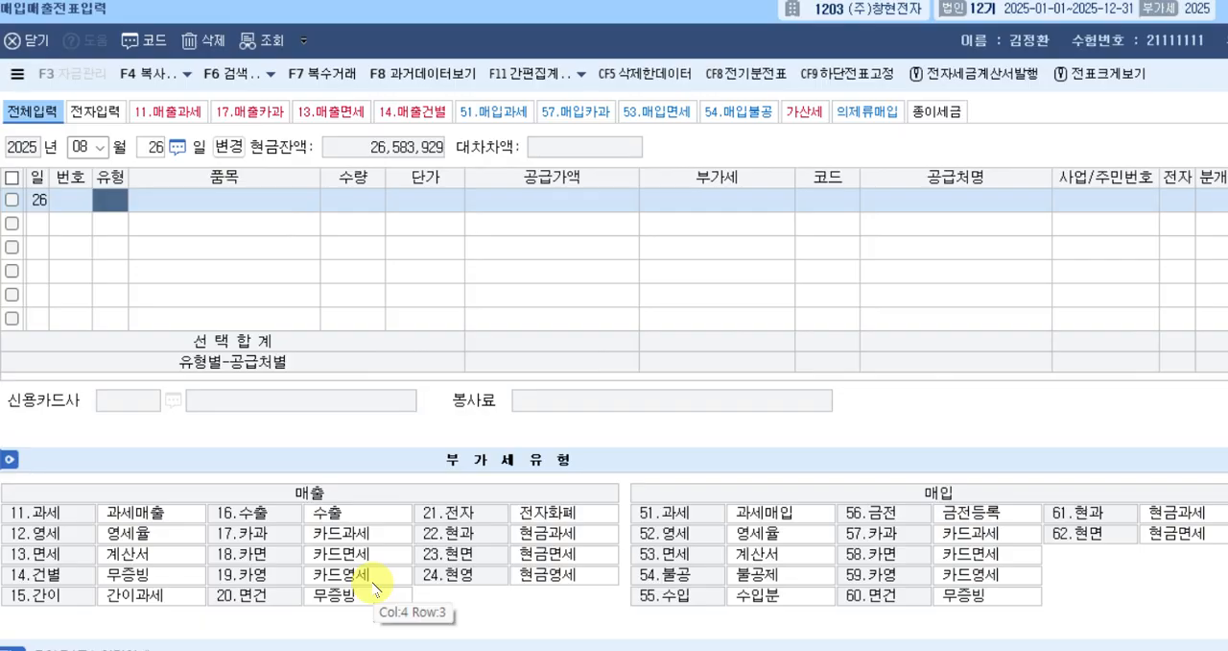
text(61)
key(Return)
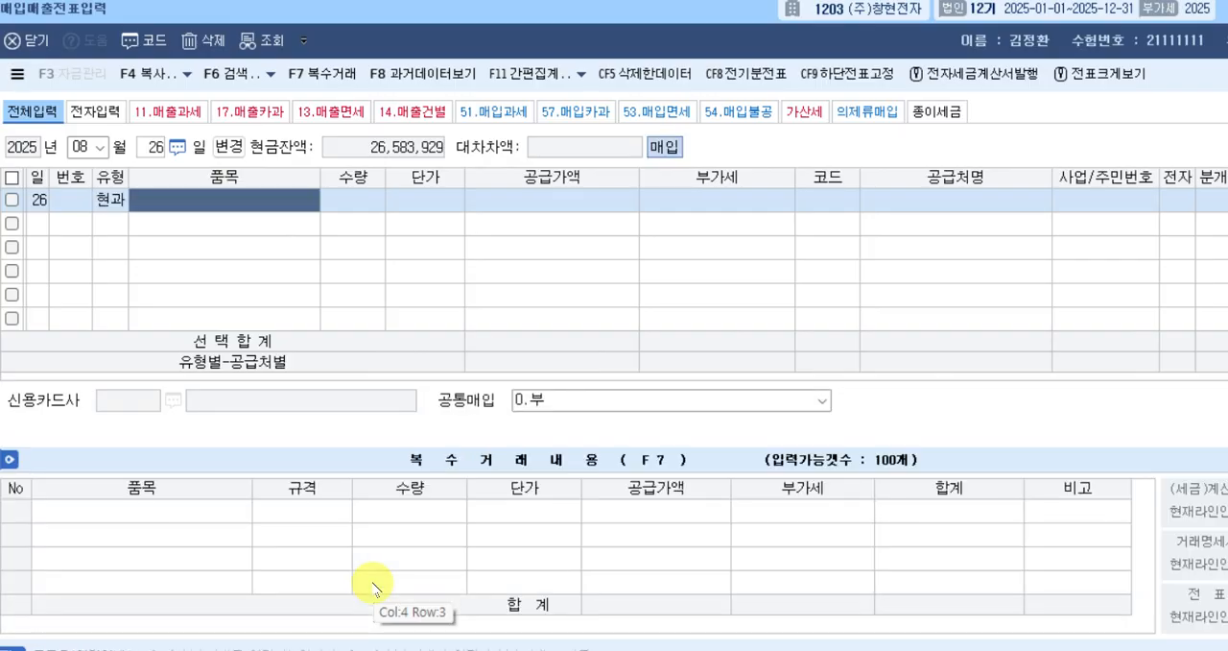
Enter 비품 as the 현과 row's 품목 and the VAT-inclusive amount 1,650,000 in its 공급가액, accepting the split 부가세.
text(비품)
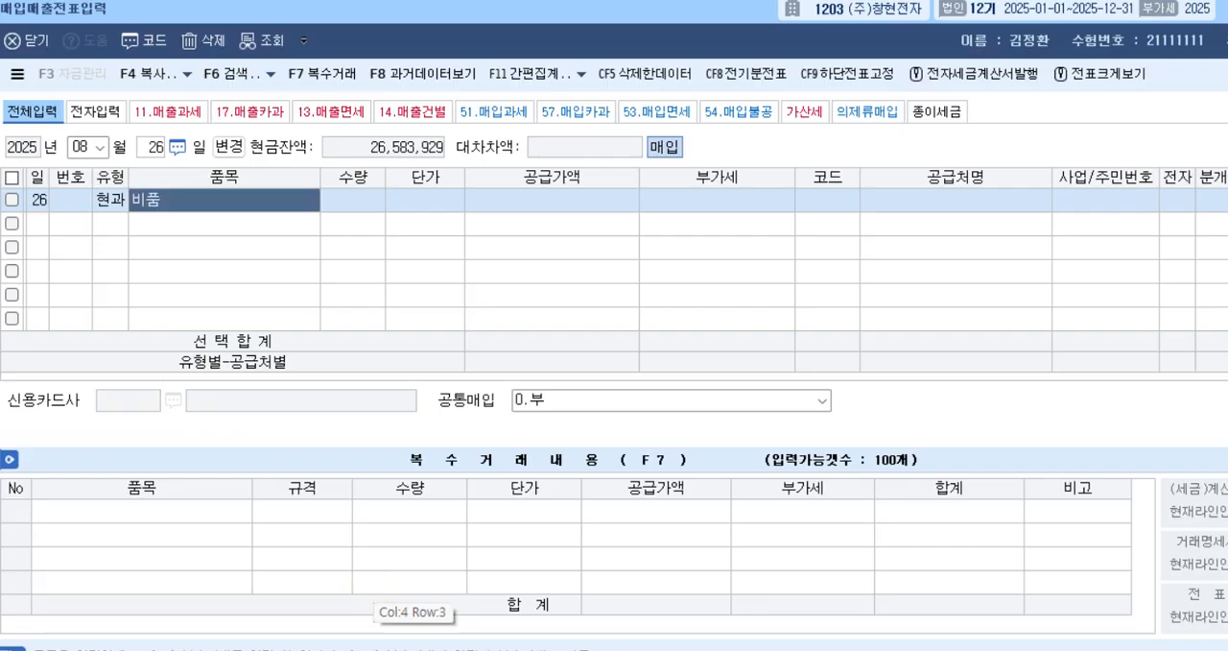
key(Return)
key(Return)
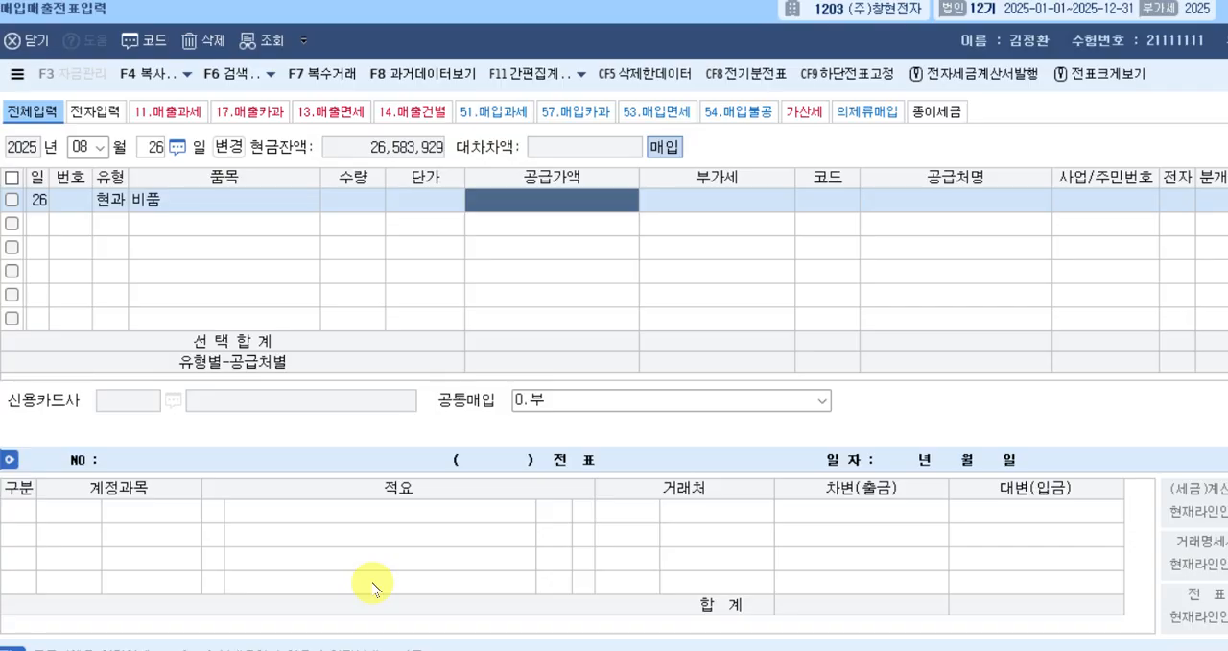
text(1650000)
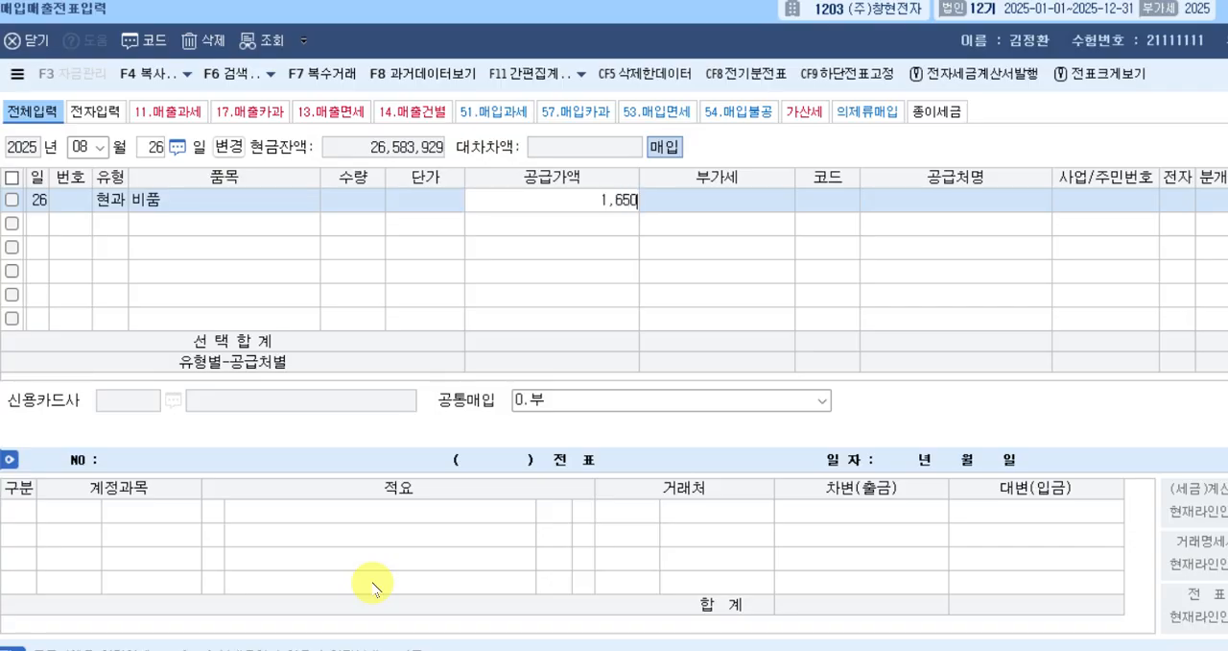
key(Return)
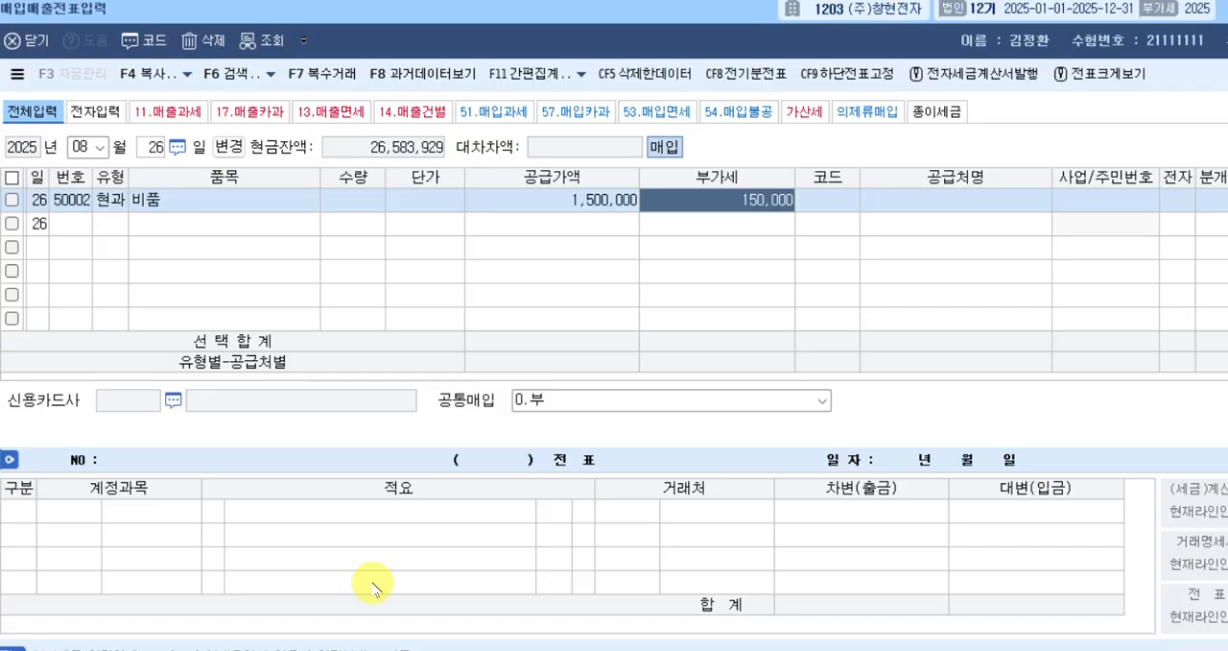
key(Return)
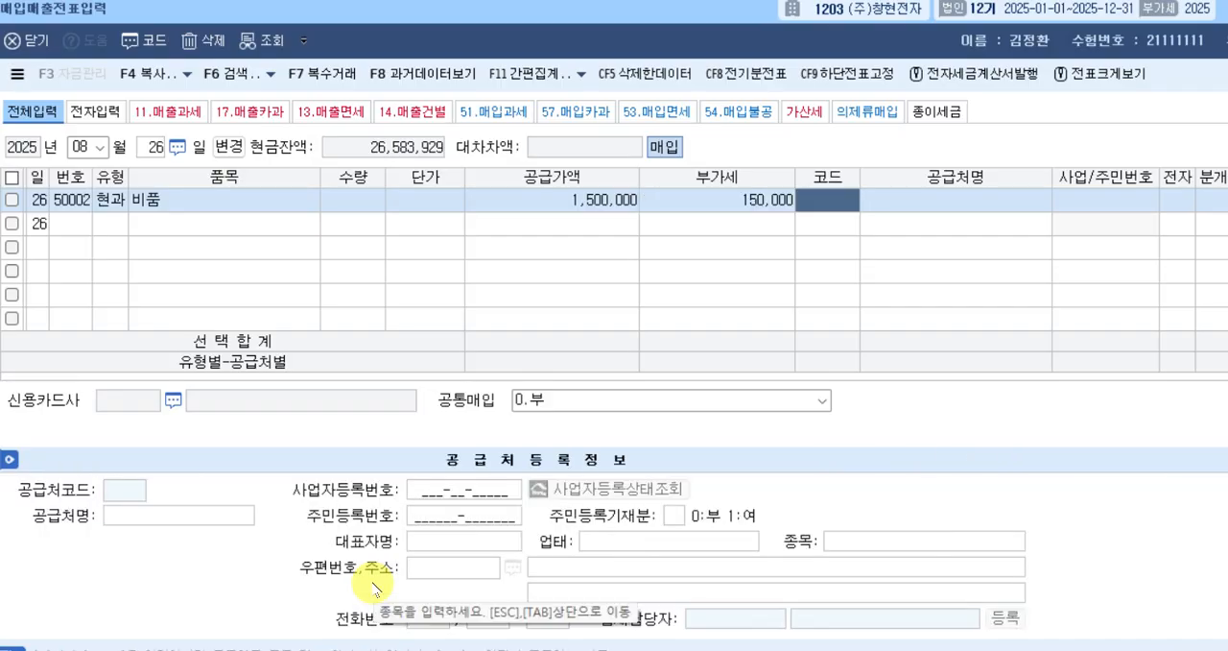
Look up 가능 to set 가능상사 as the 현과 row's 공급처 and choose 분개 type 3, 혼합.
text(가능)
key(Return)
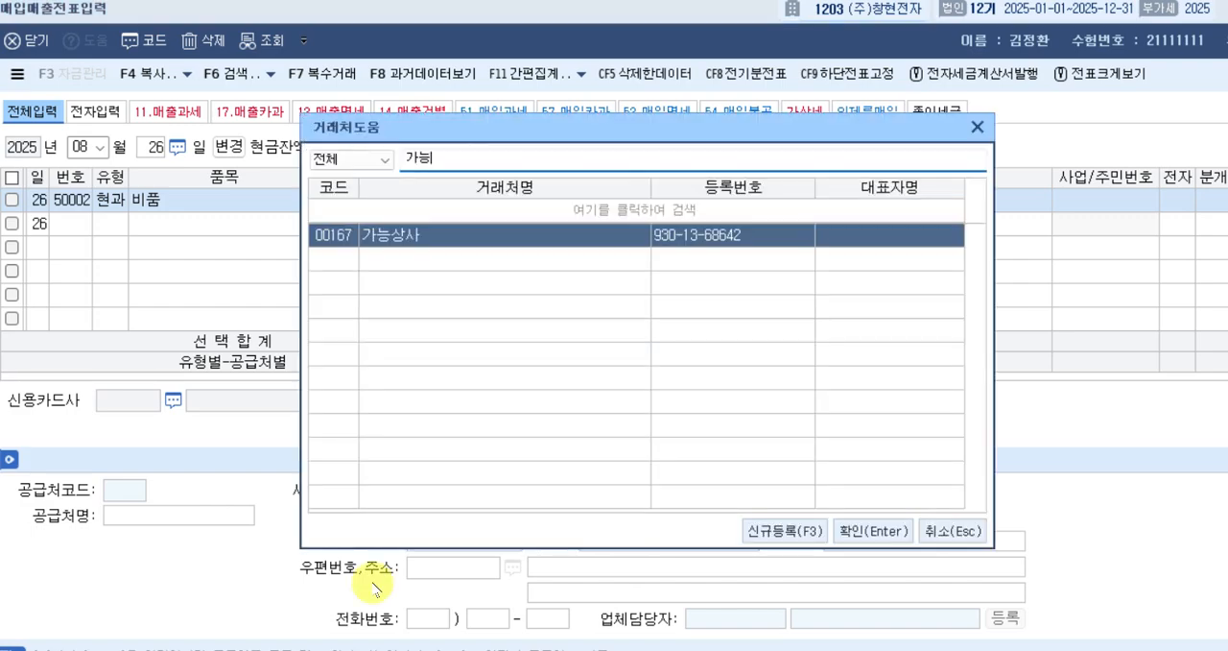
key(Return)
key(Return)
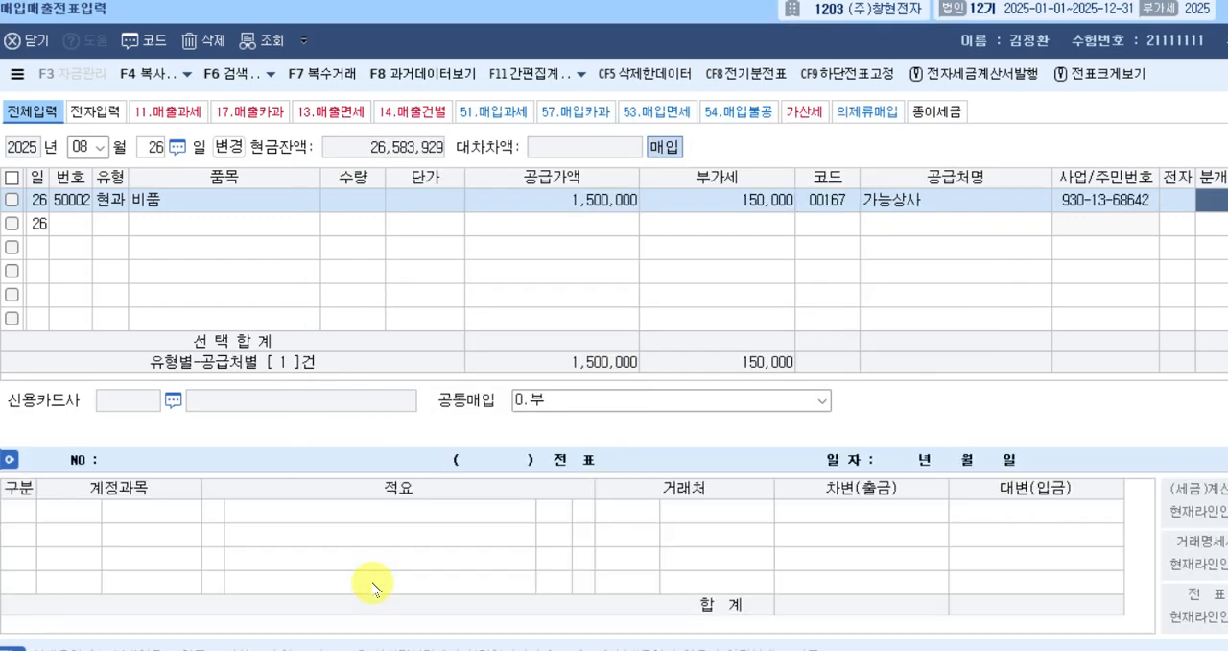
key(3)
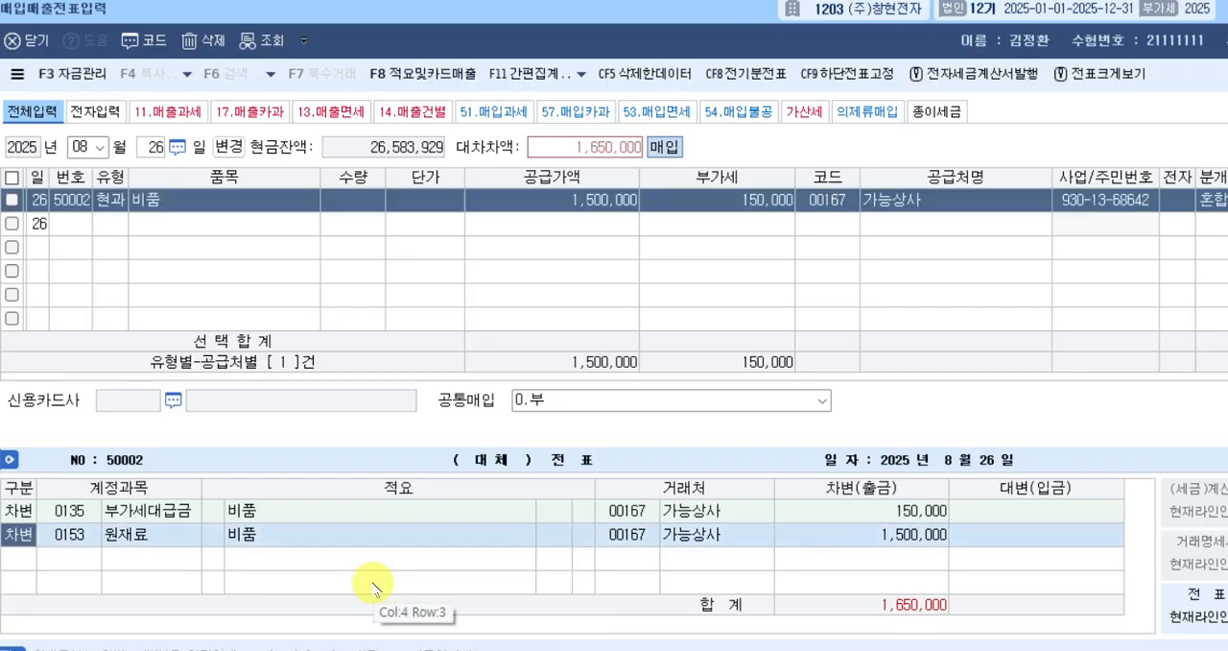
Change the 원재료 차변 line of the 현과 voucher's journal entry to the account 비품.
key(Return)
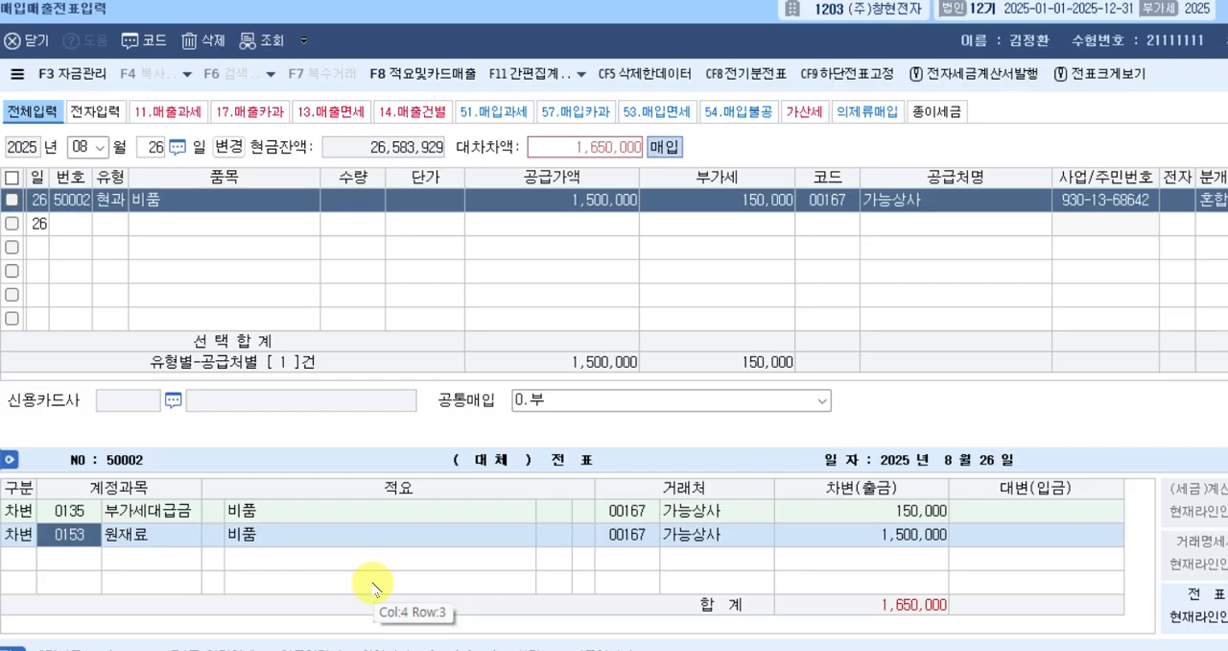
text(비품)
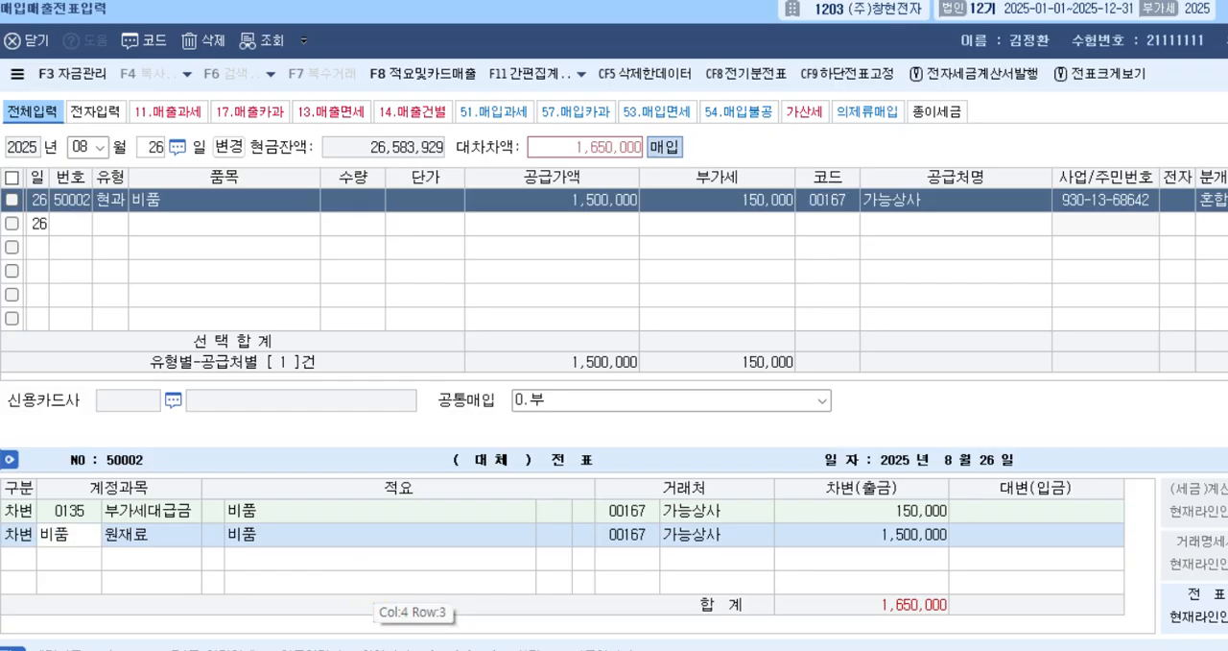
key(Return)
key(Return)
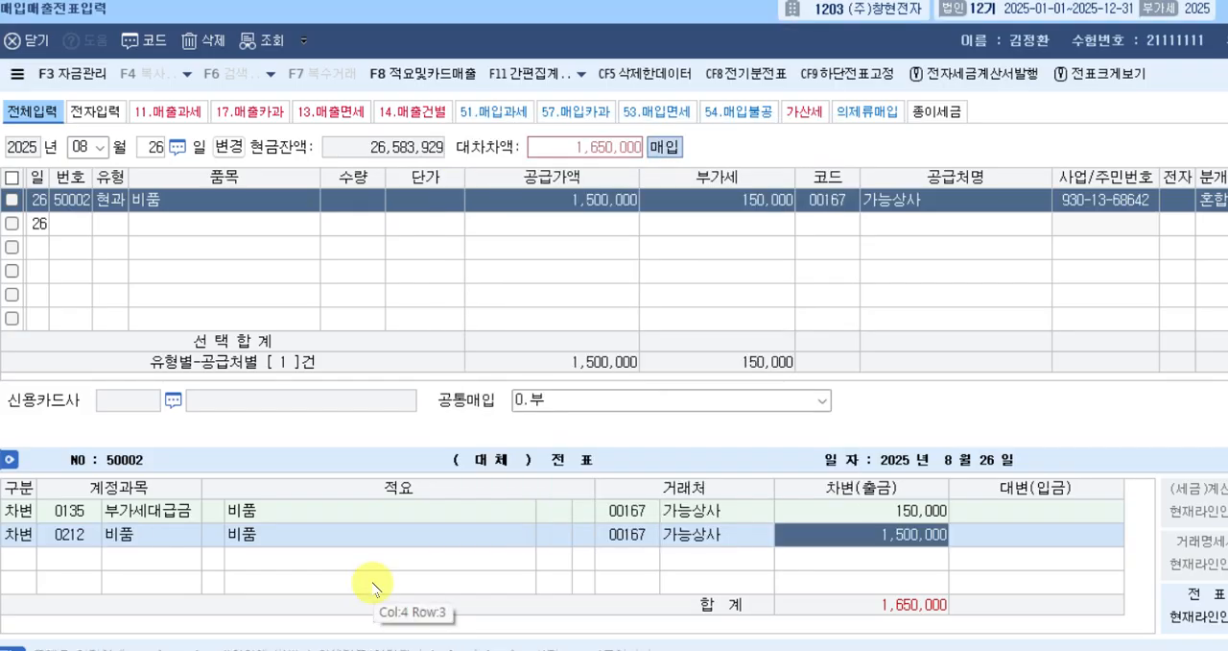
key(Return)
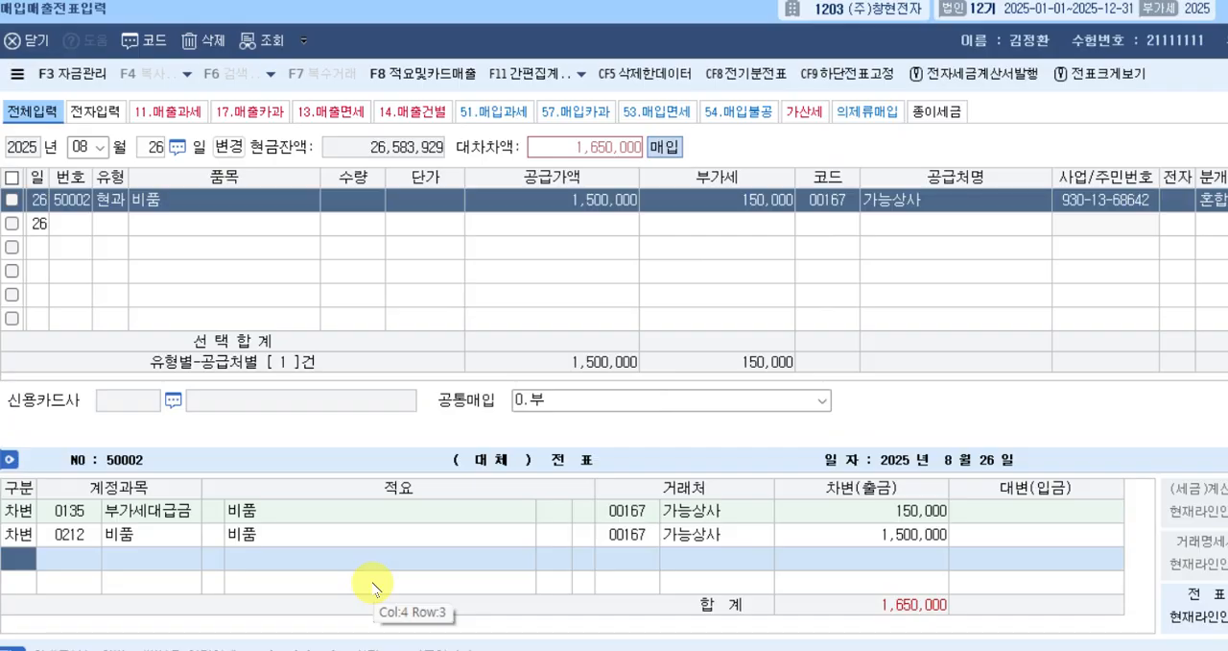
Add a 대변 line with account 101, 현금, for 1,650,000 and complete the 현과 voucher.
text(4)
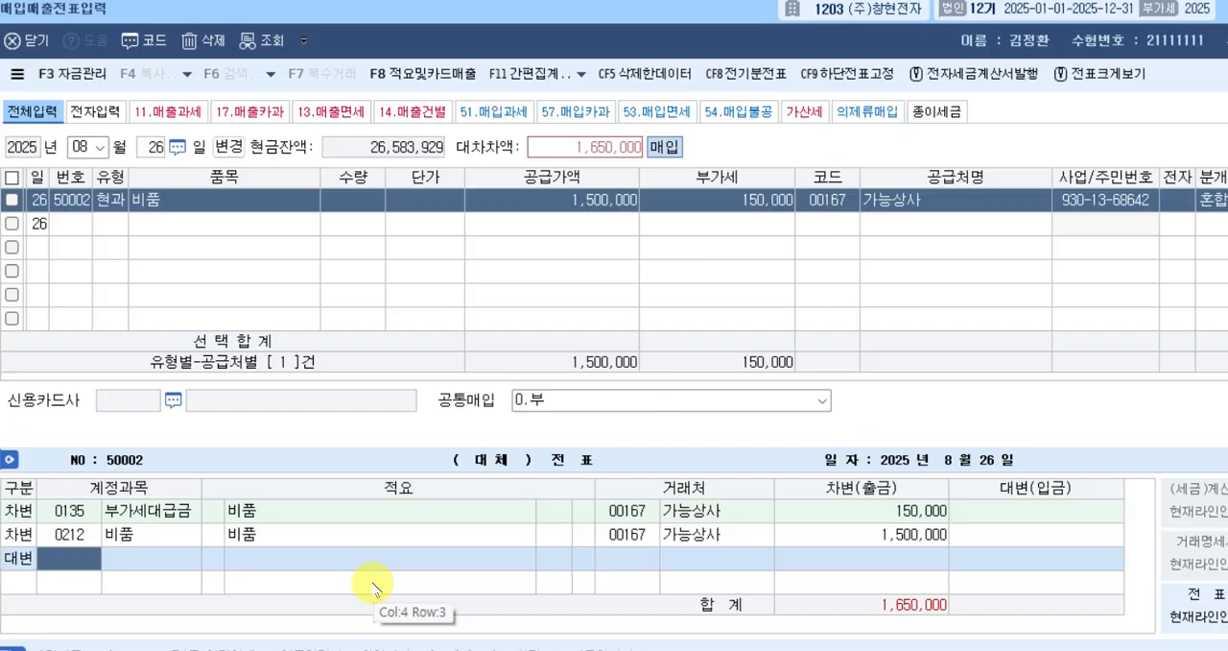
text(101)
key(Return)
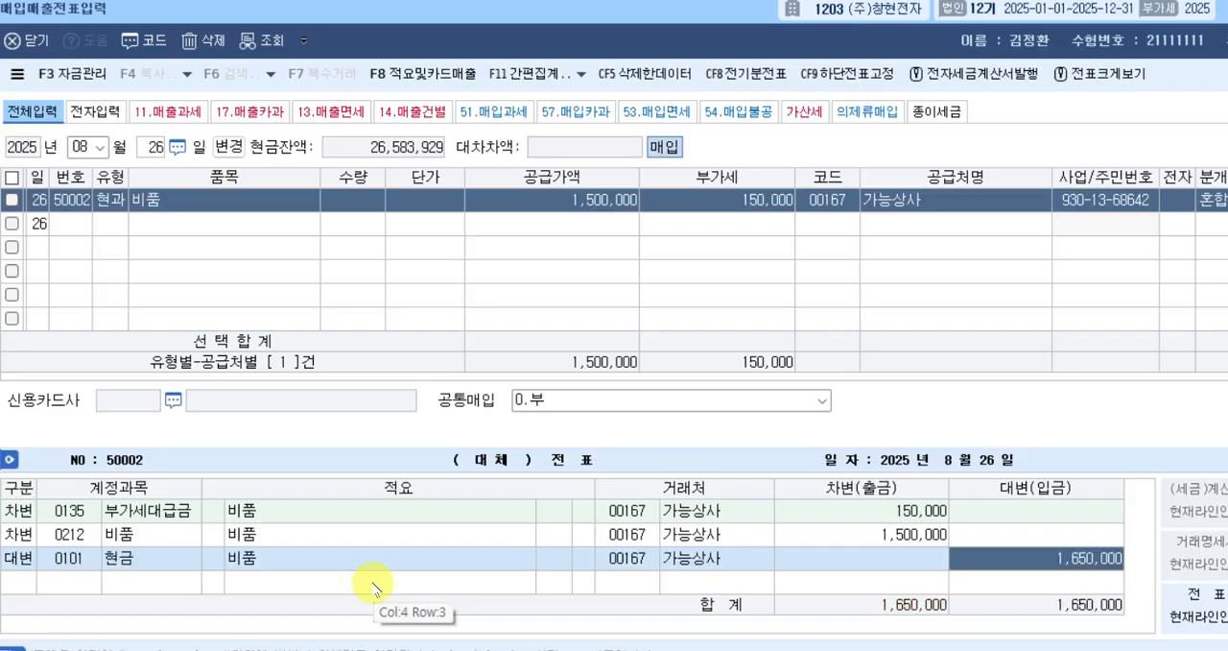
key(Return)
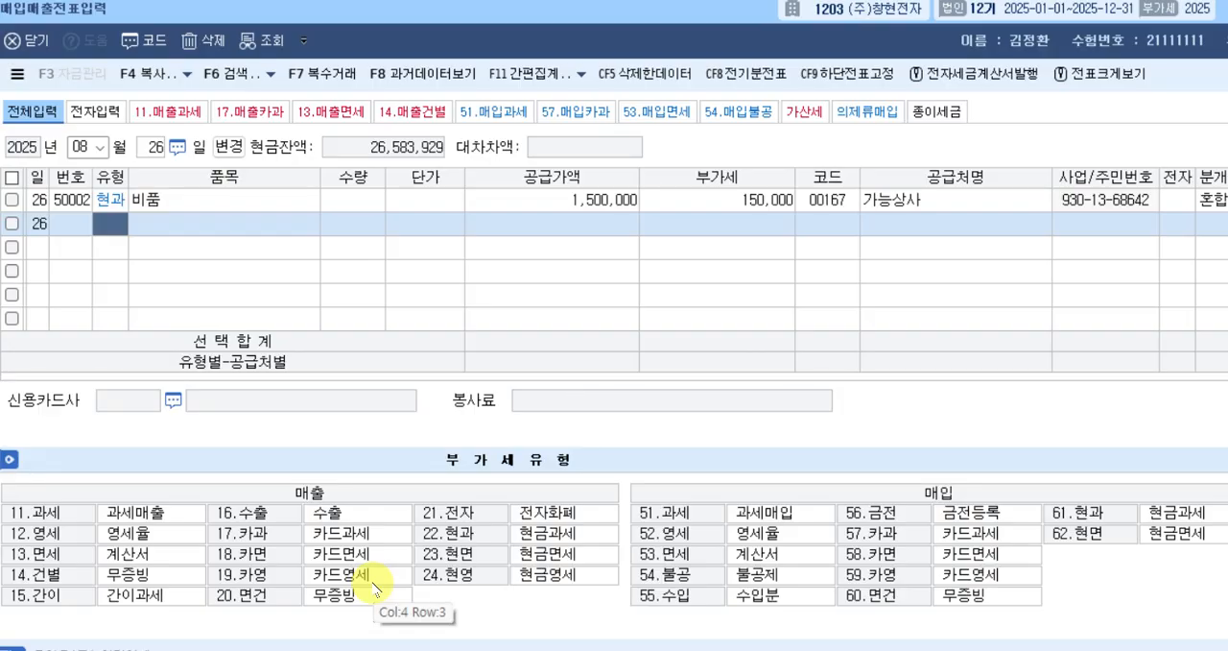
Switch the voucher date to August 27 and start a purchase row of type 62, 현면.
key(Escape)
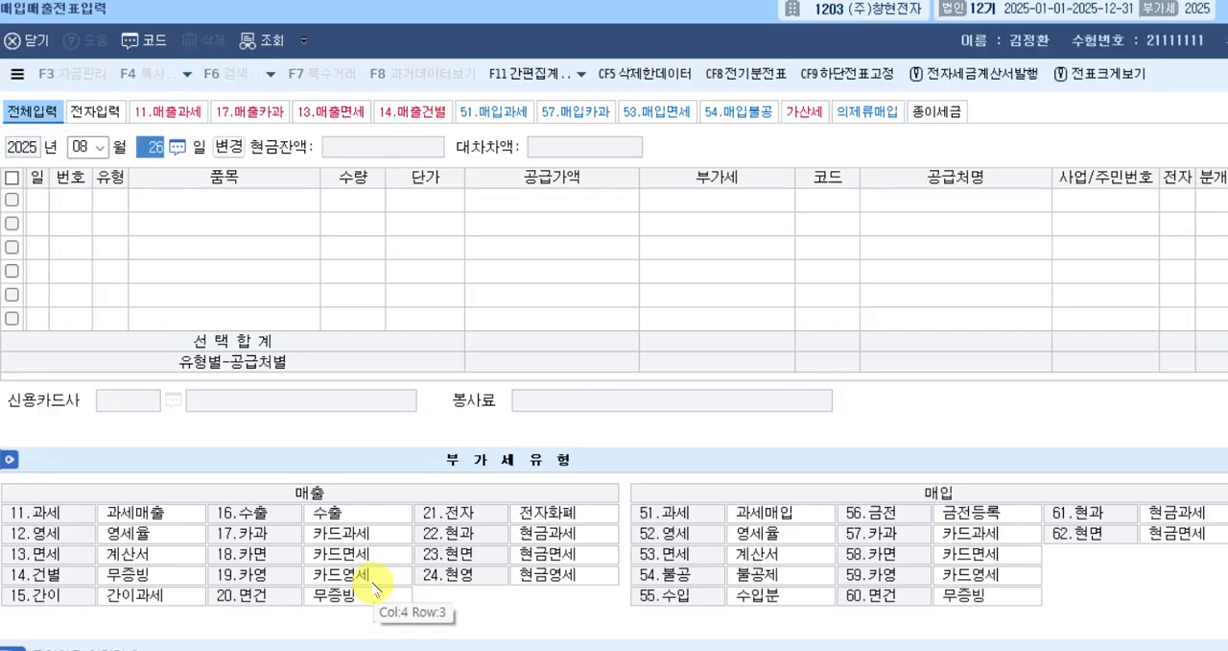
text(27)
key(Return)
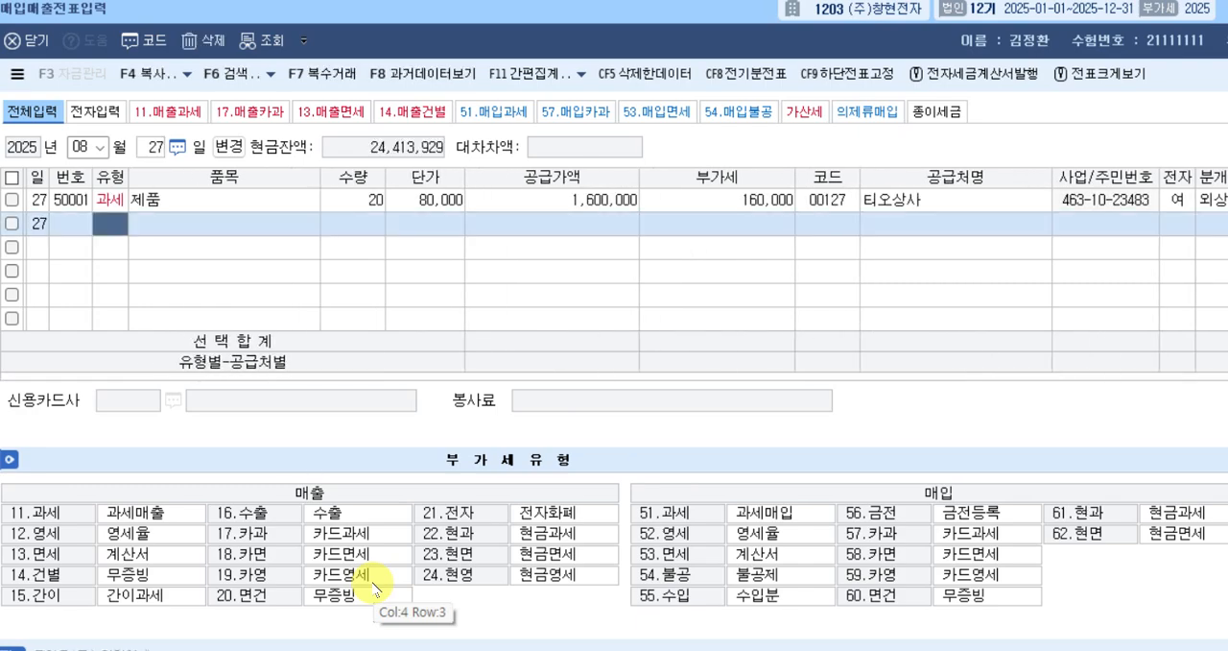
text(23)
key(Return)
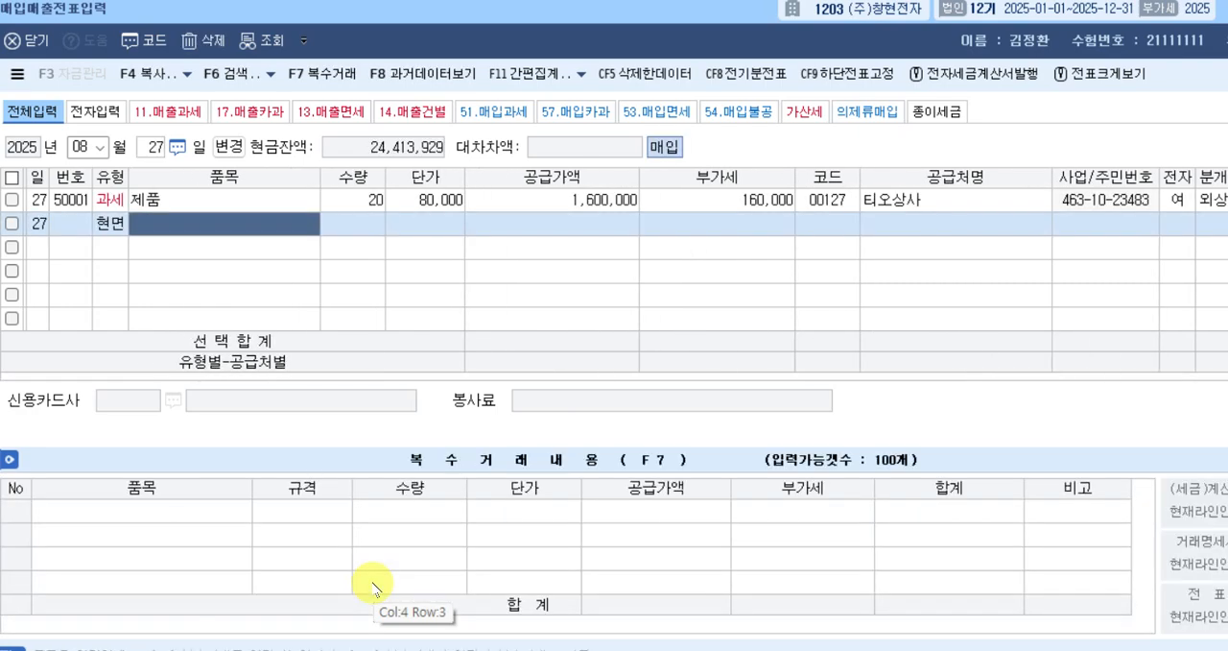
Enter 쌀 as the 현면 row's 품목 and 400,000 as its 공급가액.
text(세ㅣㅁ)
key(BackSpace)
key(BackSpace)
key(BackSpace)
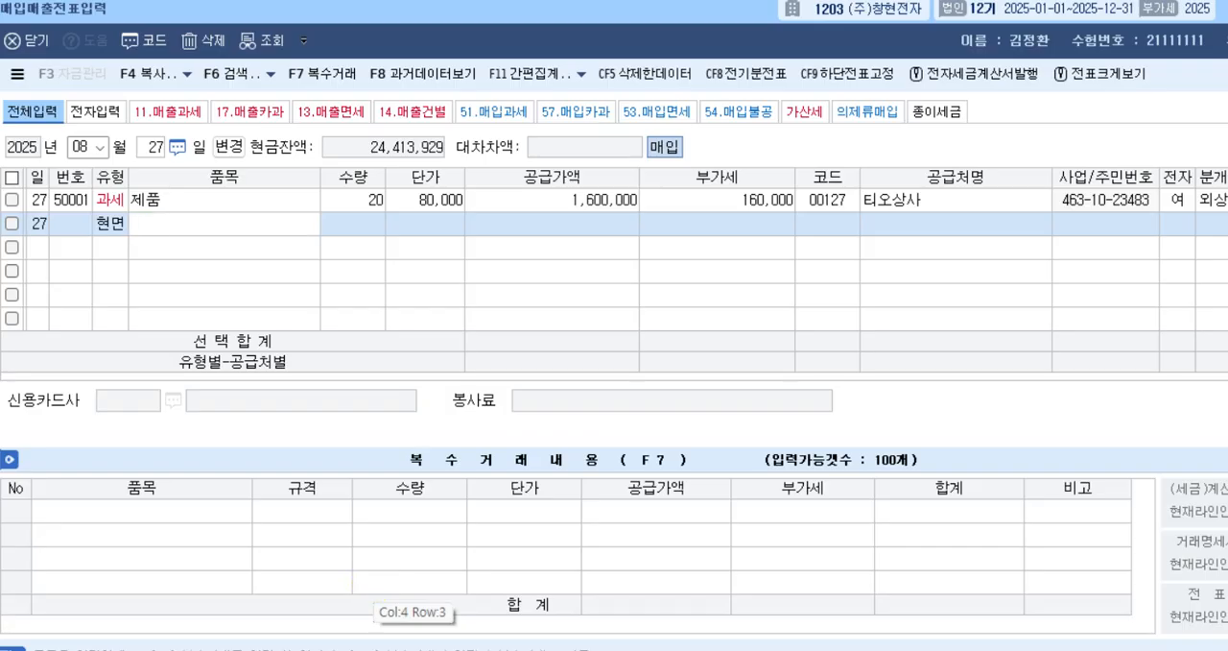
text(쌀)
key(Return)
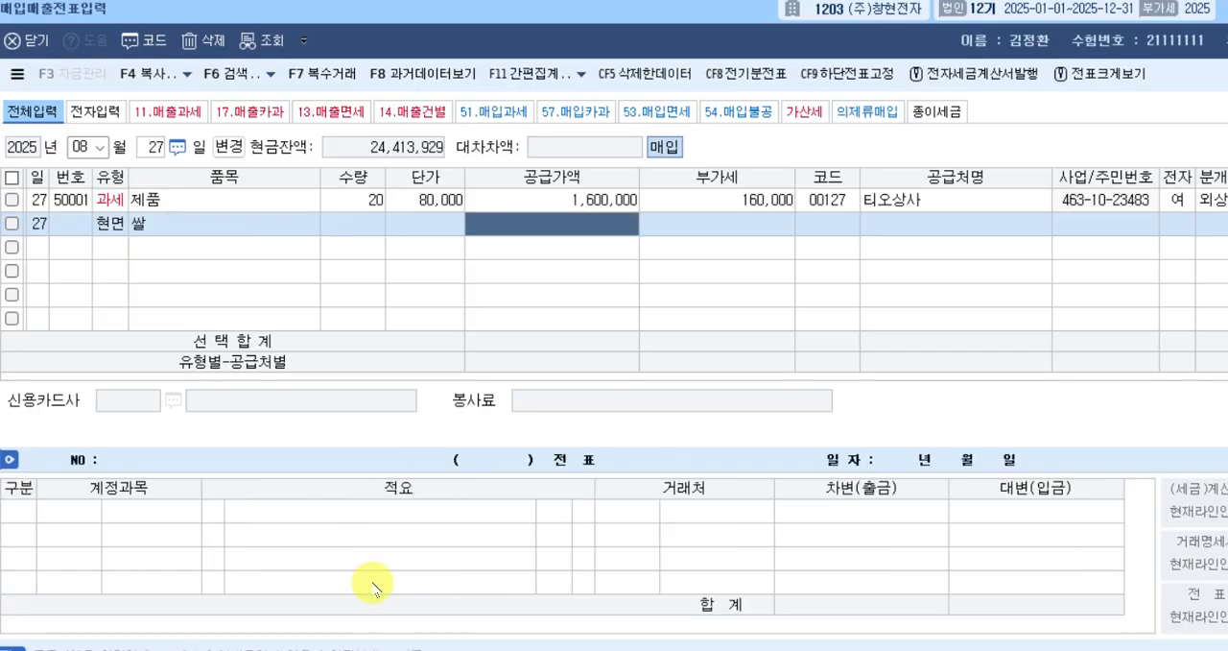
text(400000)
key(Return)
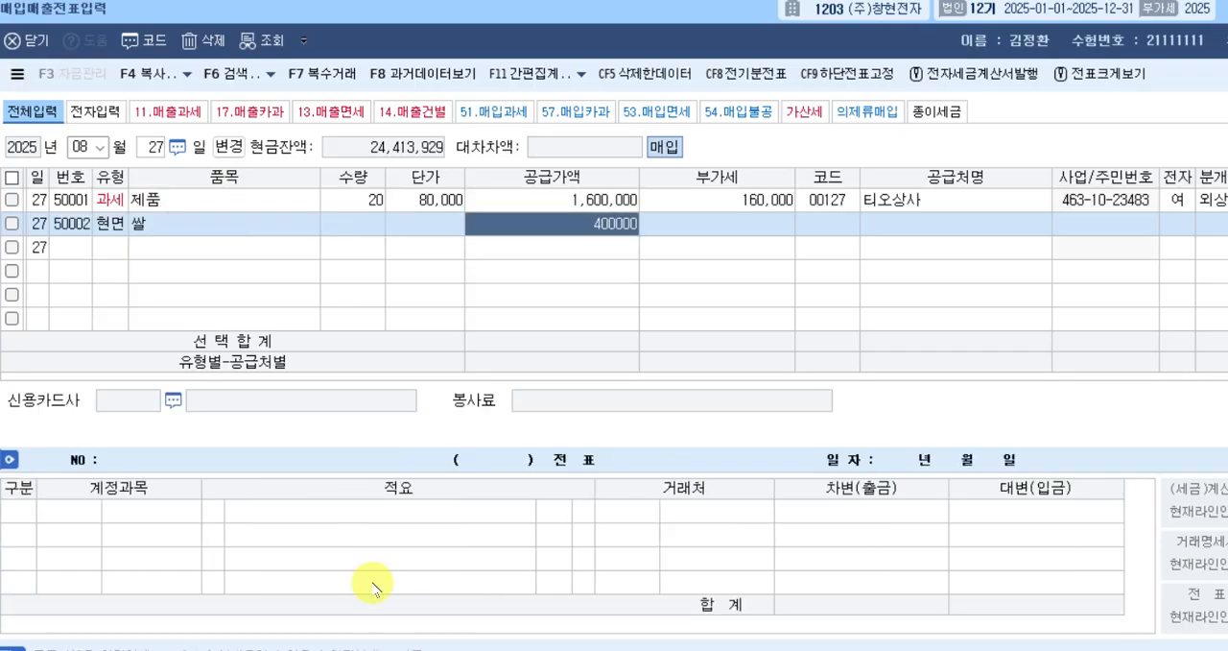
Look up 메이 to set 메이상사 as the 현면 row's 공급처 and choose 분개 type 3, 혼합.
key(Return)
text(메이)
key(Return)
key(Return)
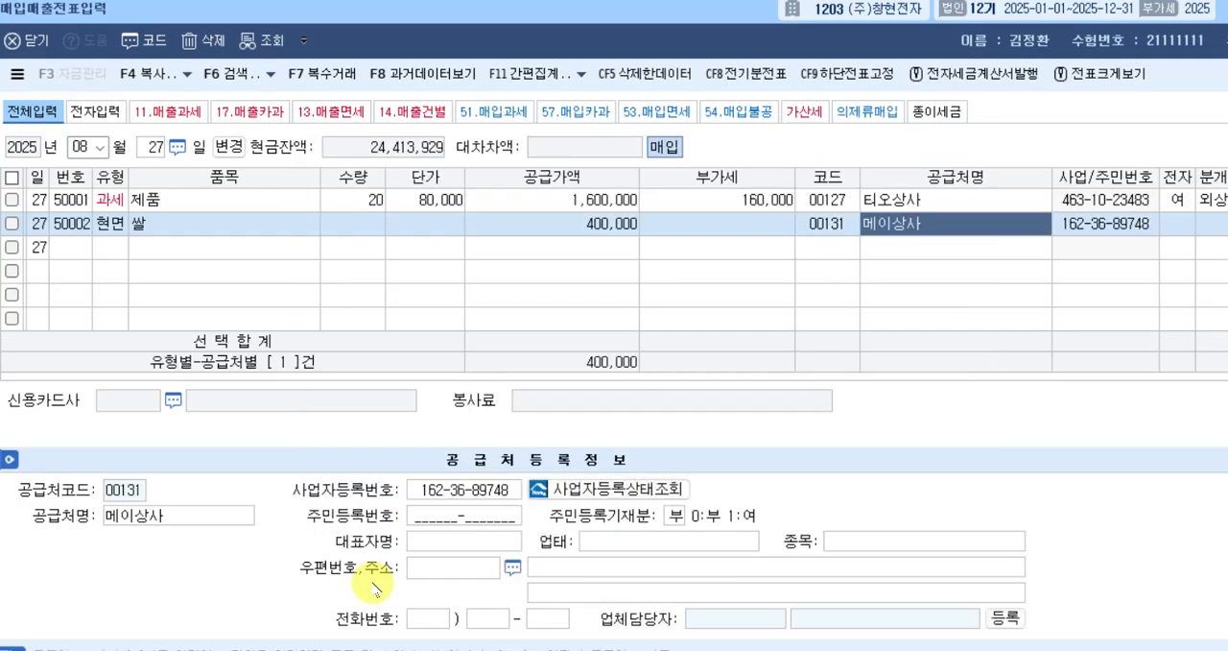
key(Return)
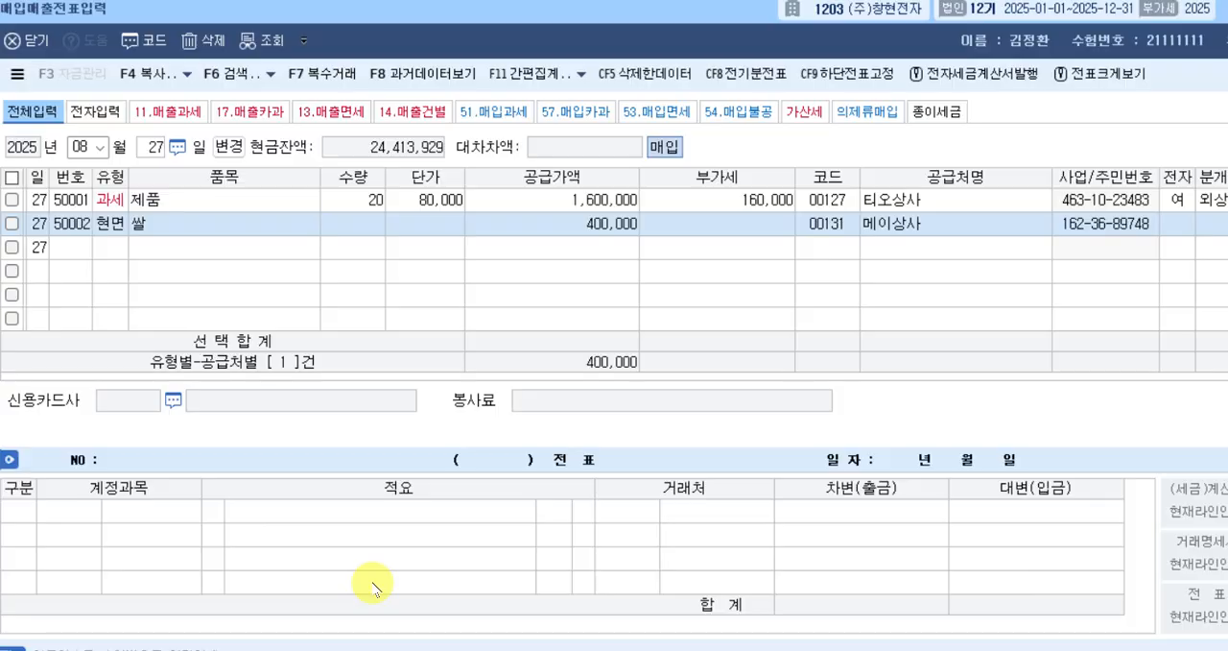
key(Return)
text(3)
key(Return)
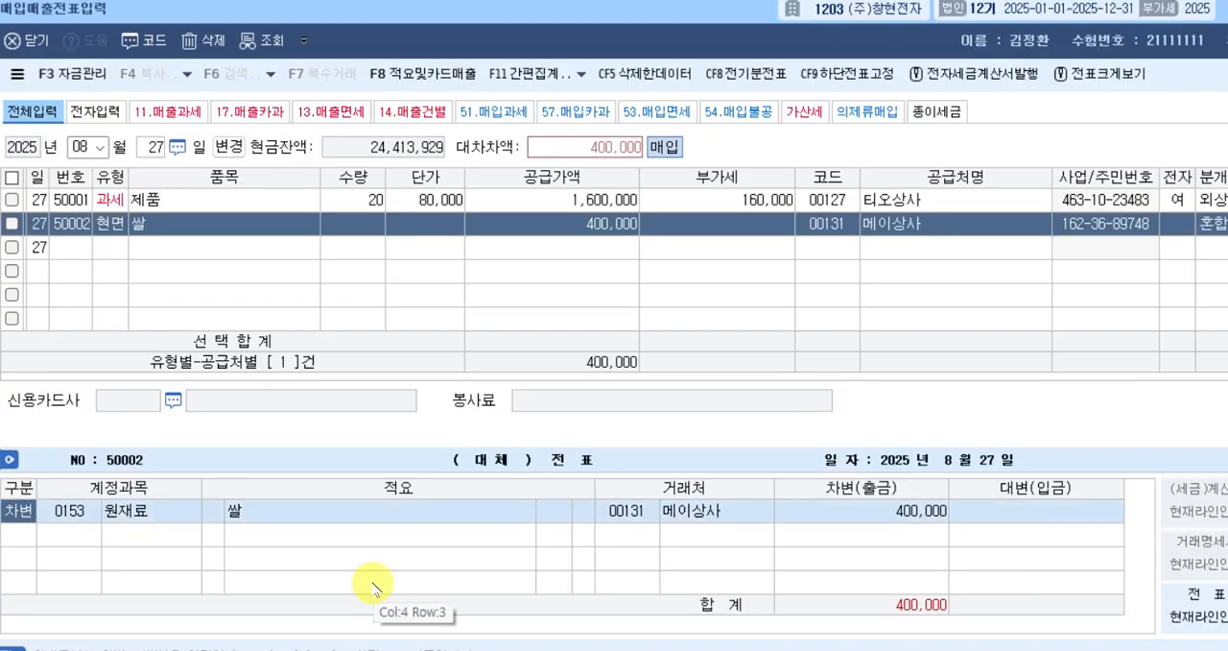
Look up 복리 to change the 원재료 차변 line to account 0511, 복리후생비 (제조원가).
key(Return)
text(복리)
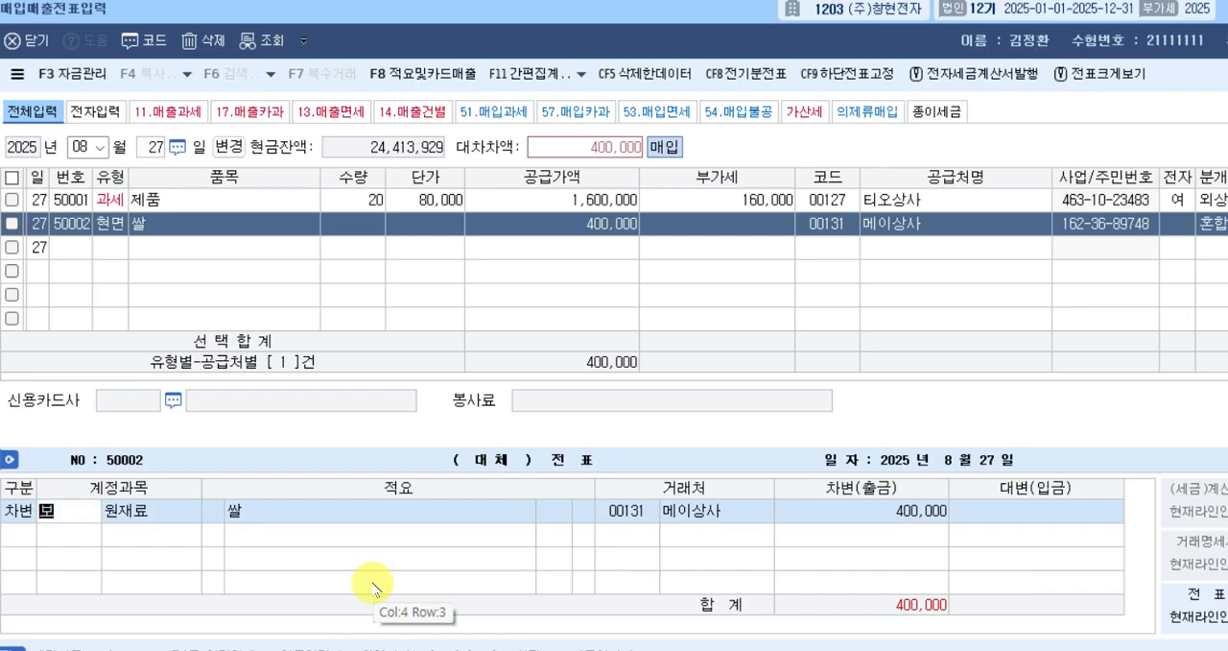
key(Return)
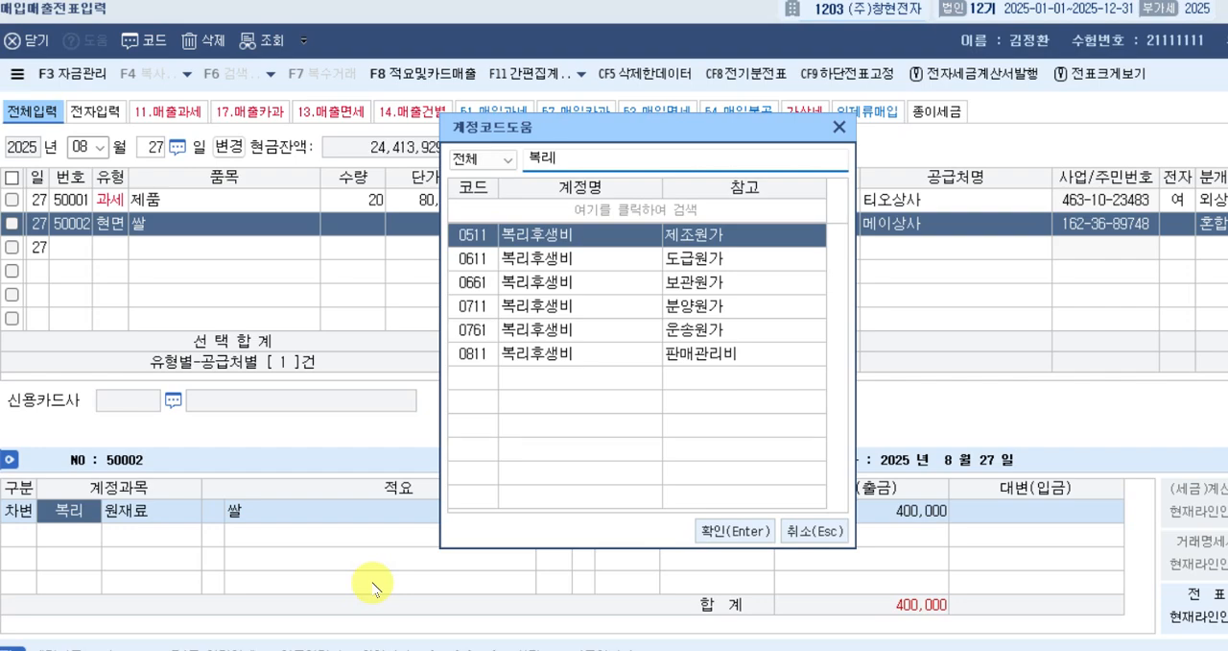
key(Return)
Add a 대변 line with account 101, 현금, for 400,000 and complete the 현면 voucher.
key(Return)
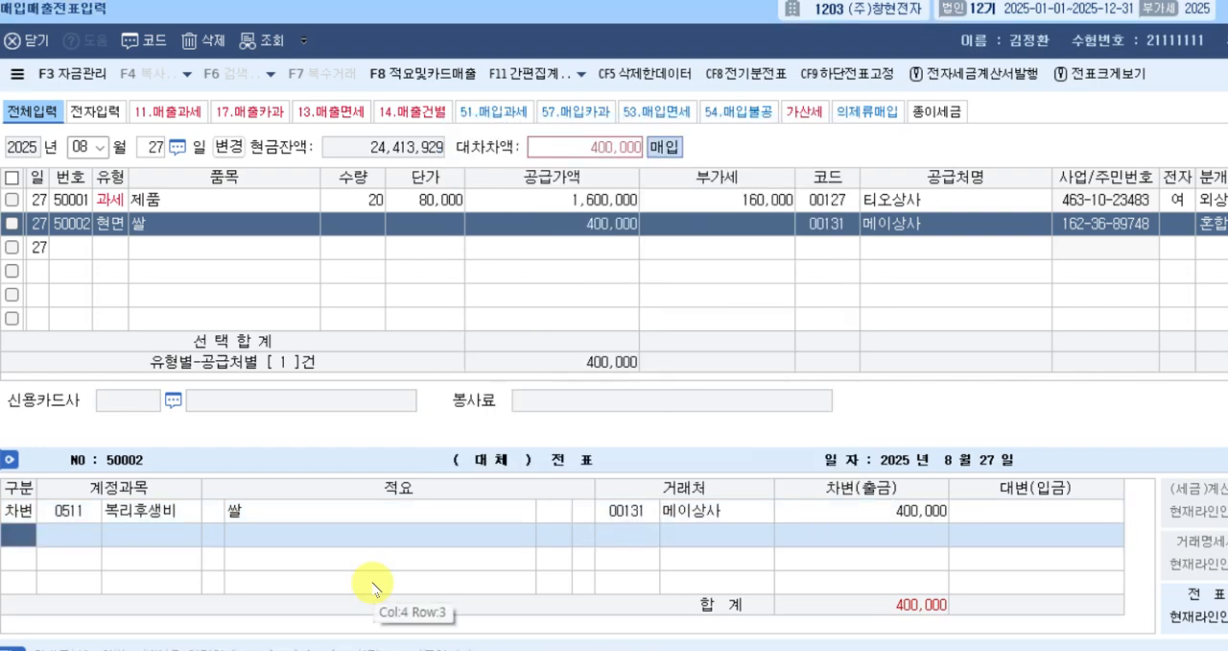
text(4)
key(Return)
text(101)
key(Return)
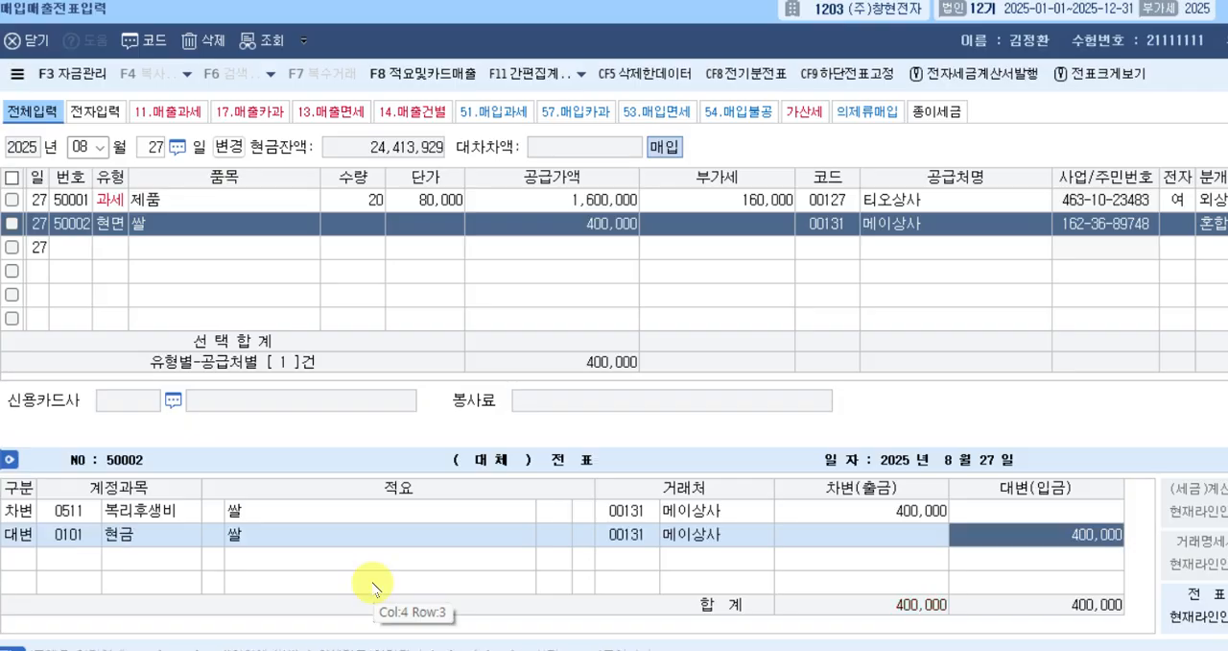
key(Return)
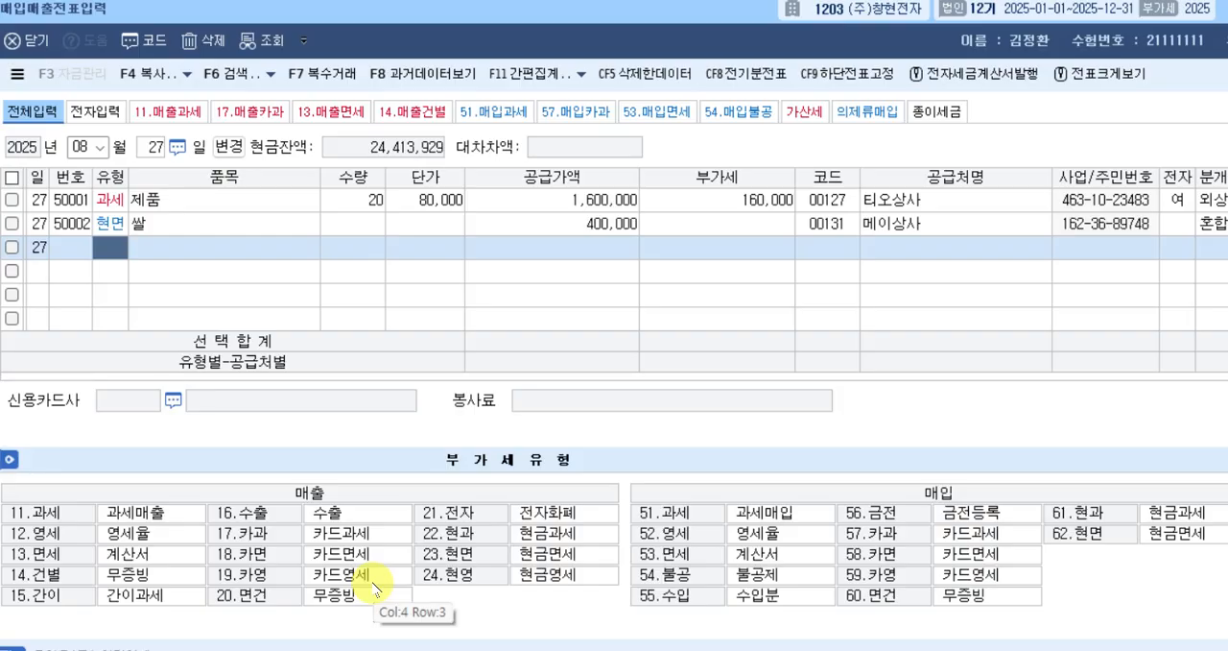
Leave the August 27 voucher list and switch to the notes document on 일반전표 and 매입매출.
key(Escape)
key(alt+Tab)
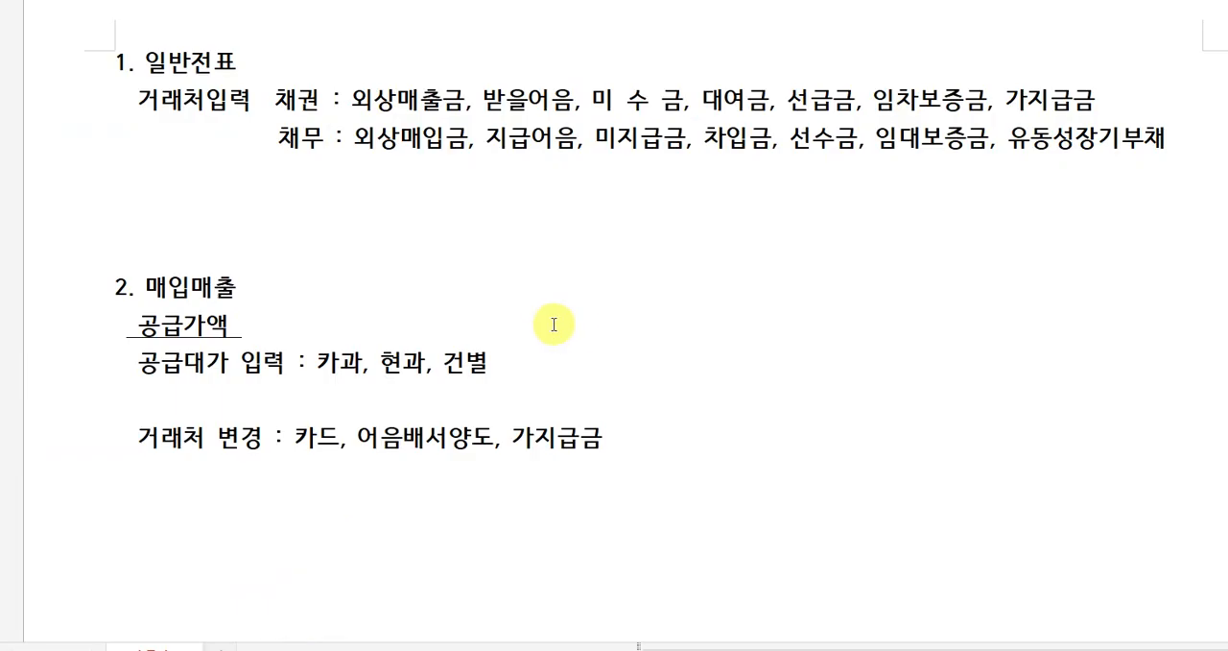